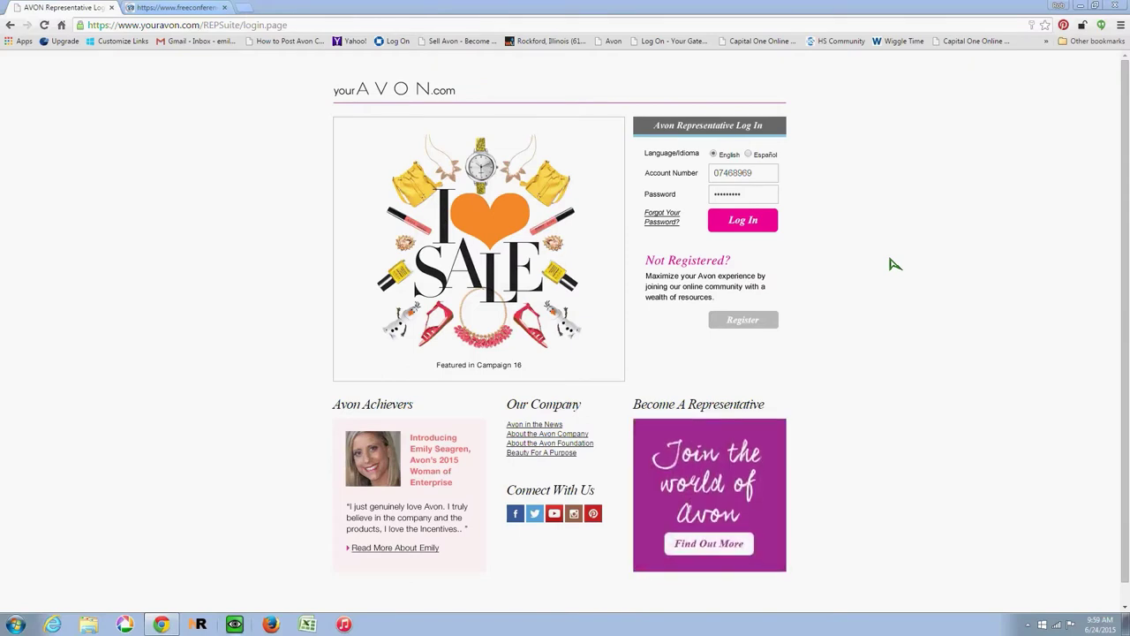
# Log in to the Avon representative account and open the Direct Delivery Earnings report from My Orders.
pyautogui.click(744, 223)
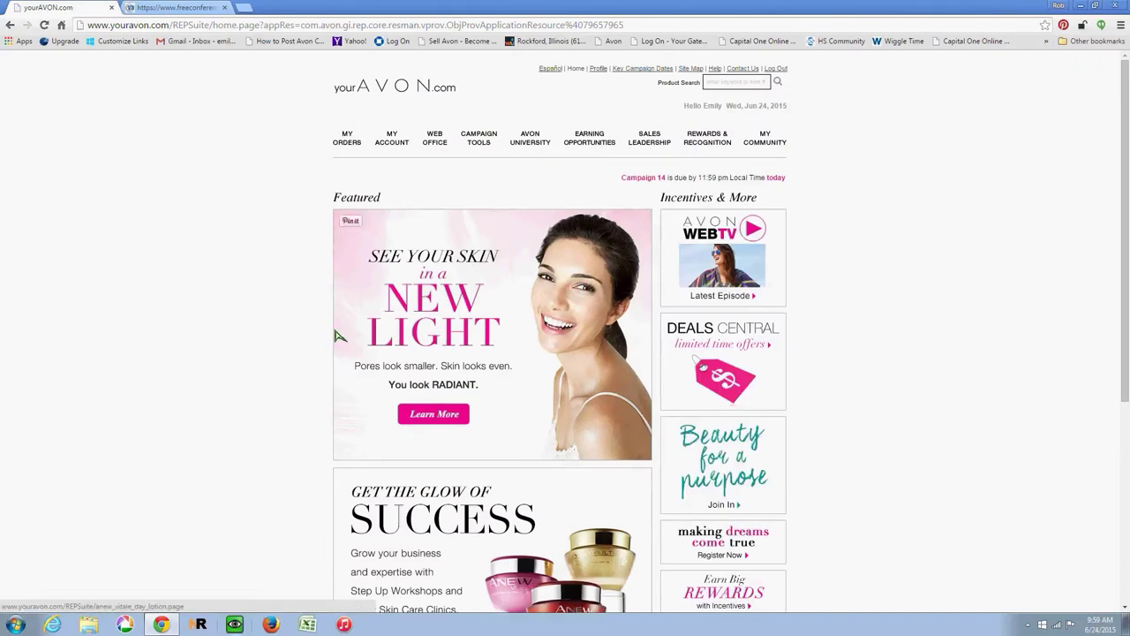
pyautogui.click(349, 143)
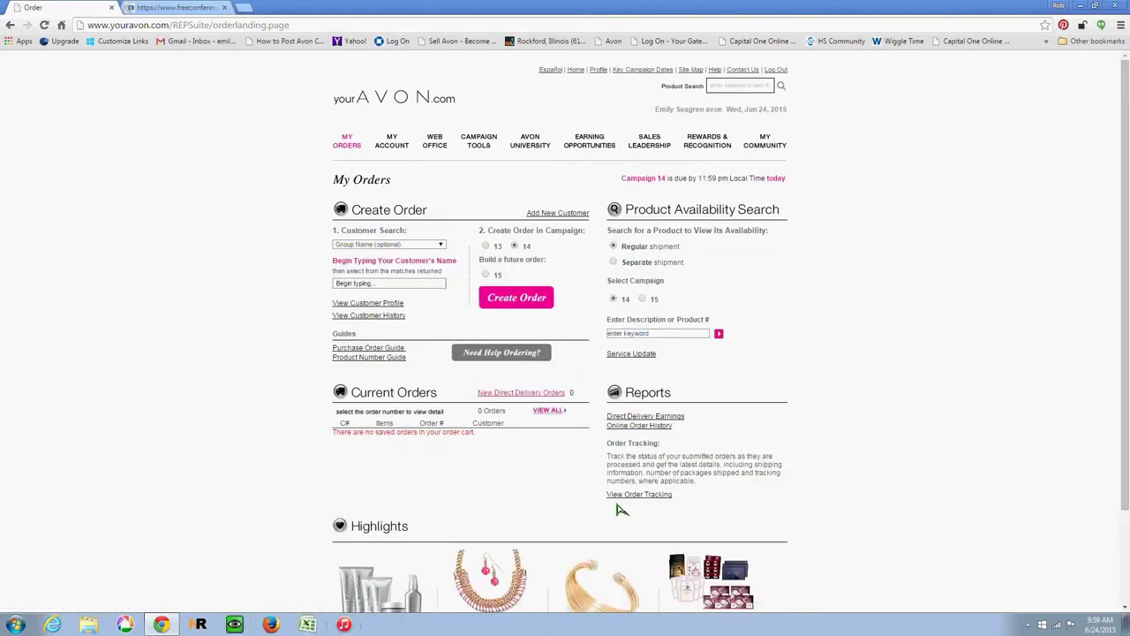
pyautogui.click(631, 419)
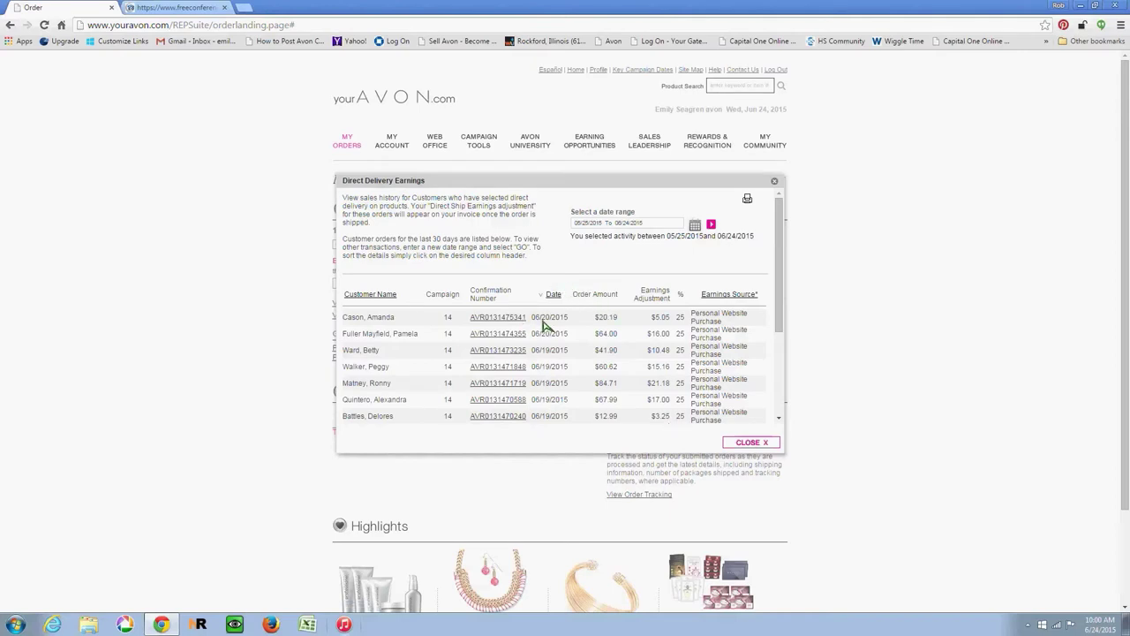
# Examine the order amount, earnings adjustment and percentage of the most recent direct delivery orders.
pyautogui.doubleClick(606, 317)
pyautogui.click(658, 324)
pyautogui.doubleClick(658, 333)
pyautogui.doubleClick(680, 316)
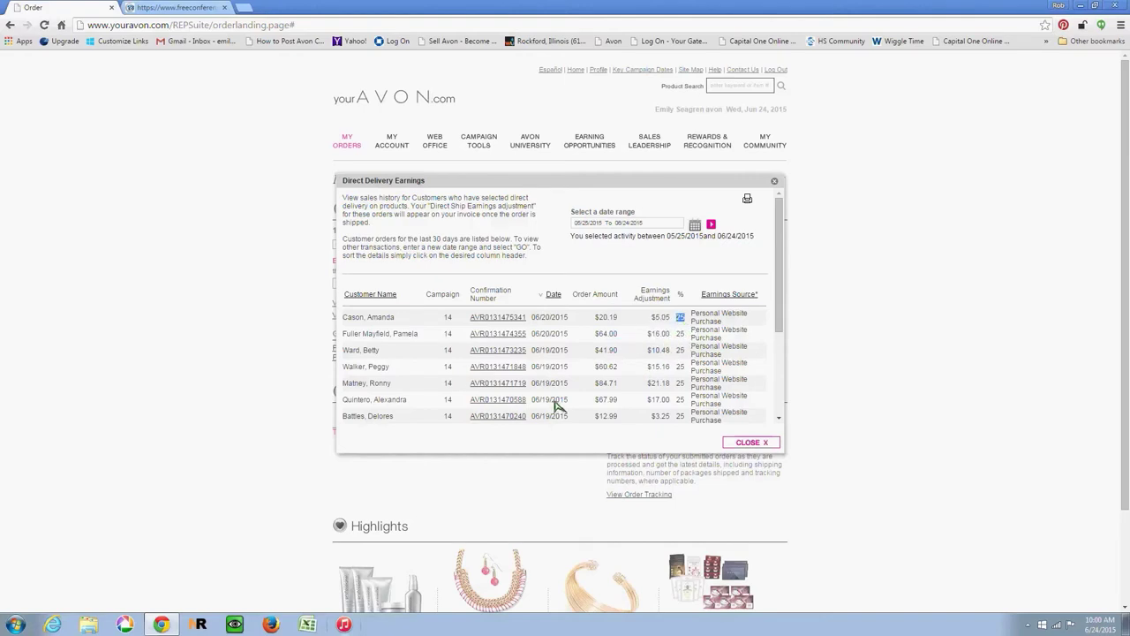
# Set the report's start date to 01/01/2015, keeping 06/24/2015 as the end date, and run it.
pyautogui.click(695, 226)
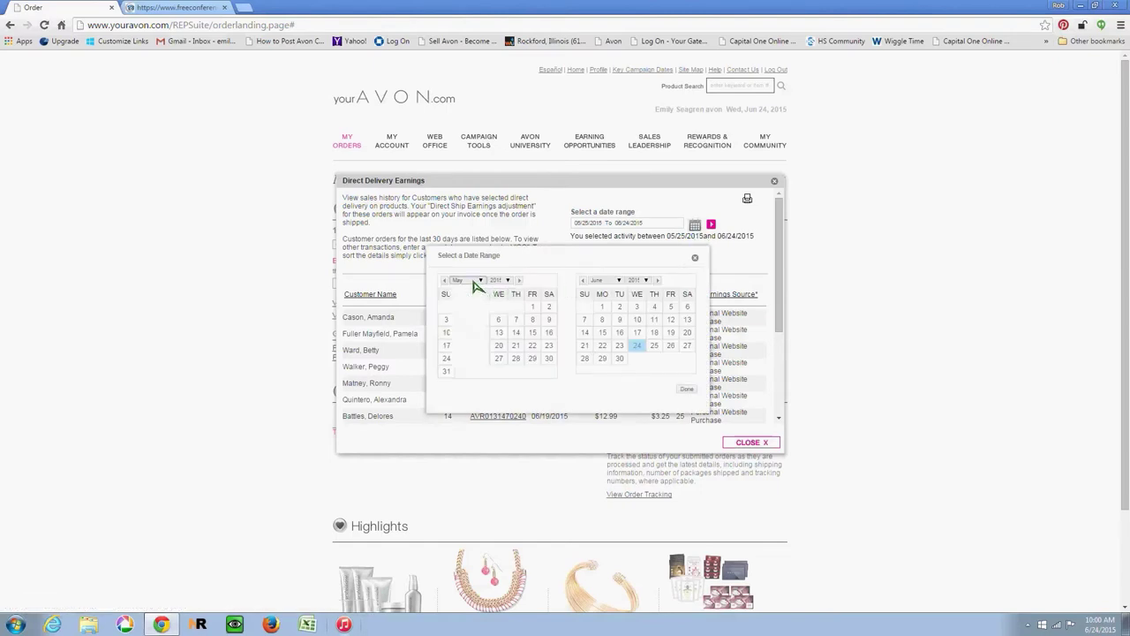
pyautogui.click(477, 281)
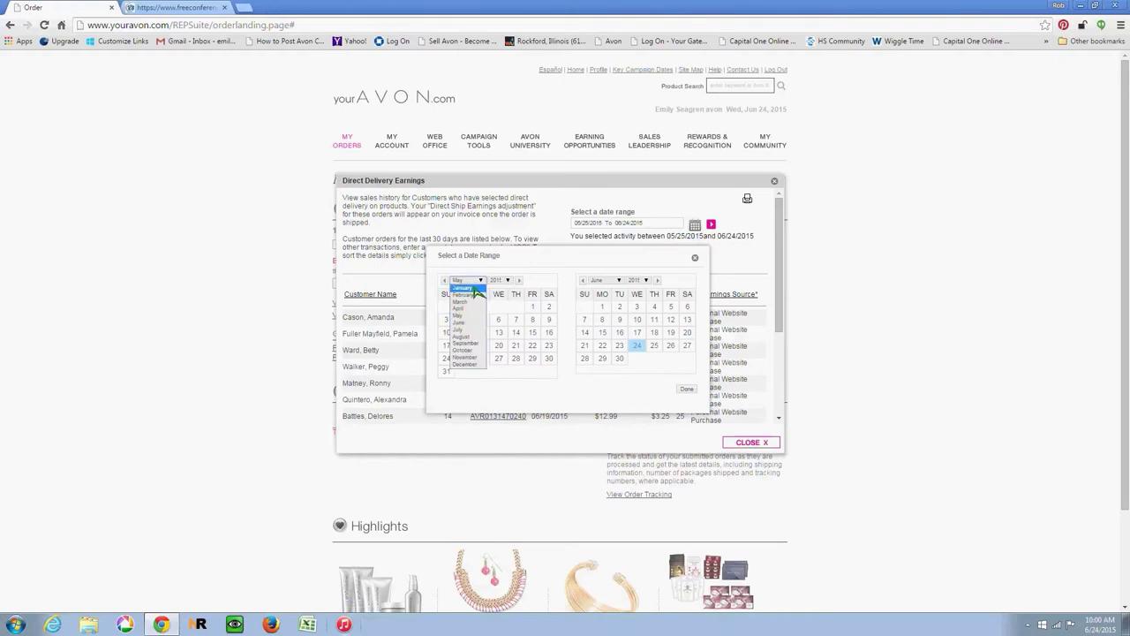
pyautogui.click(475, 288)
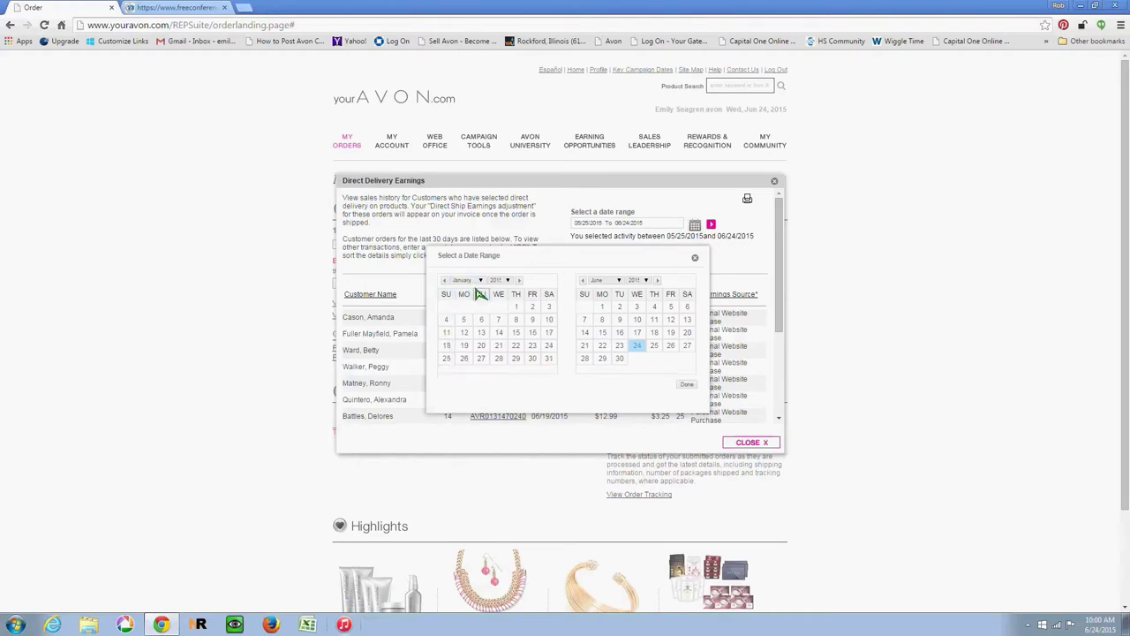
pyautogui.click(518, 305)
pyautogui.click(684, 385)
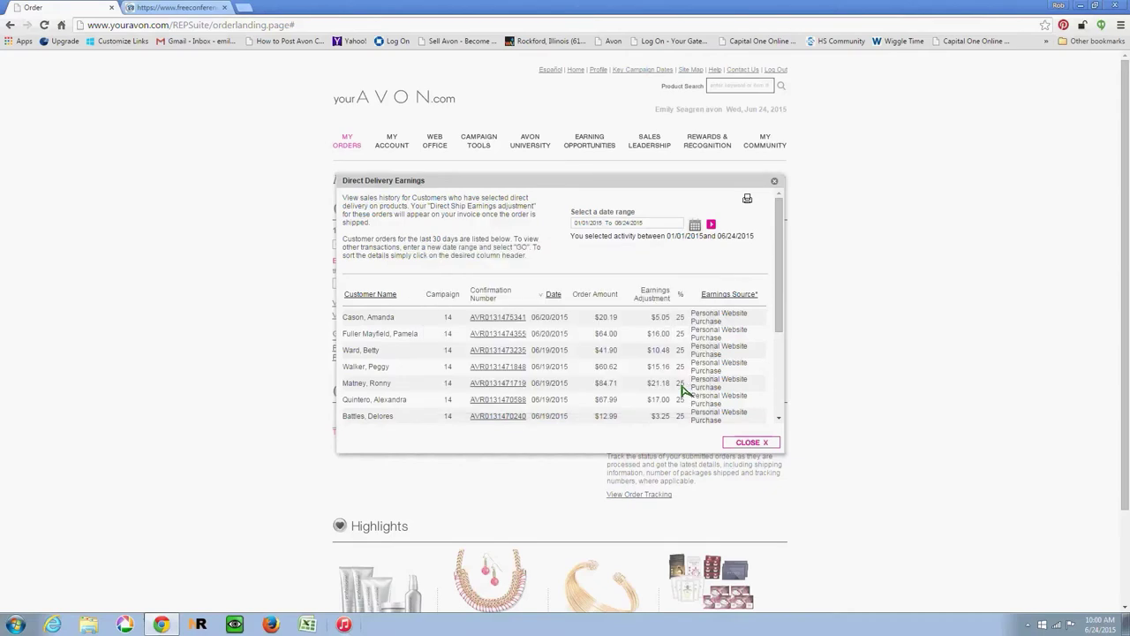
pyautogui.click(712, 225)
# Look through the listed direct delivery orders down to the page navigation and close the earnings report.
pyautogui.moveTo(782, 317); pyautogui.dragTo(782, 380)
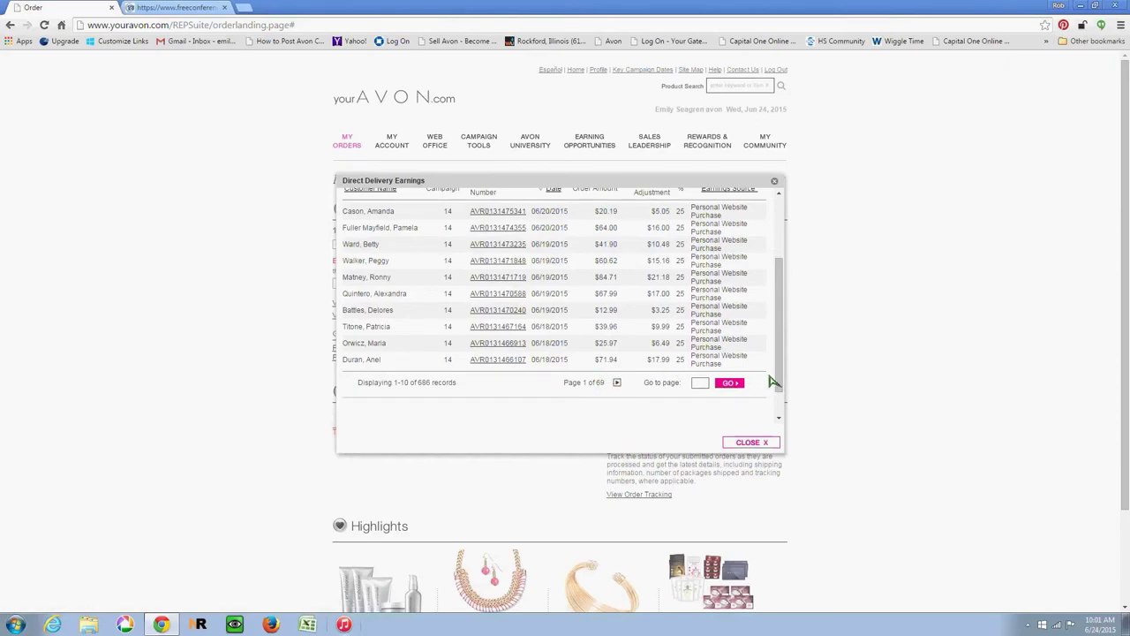
pyautogui.moveTo(770, 379)
pyautogui.mouseDown()
pyautogui.moveTo(772, 396)
pyautogui.moveTo(771, 362)
pyautogui.moveTo(775, 373)
pyautogui.mouseUp()
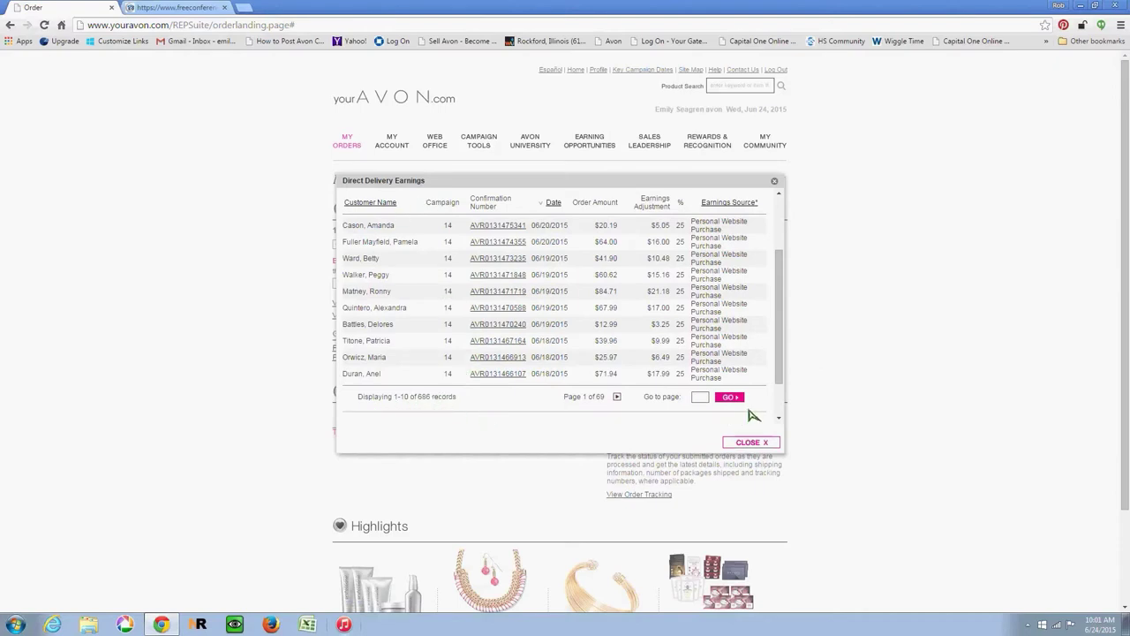
pyautogui.click(775, 184)
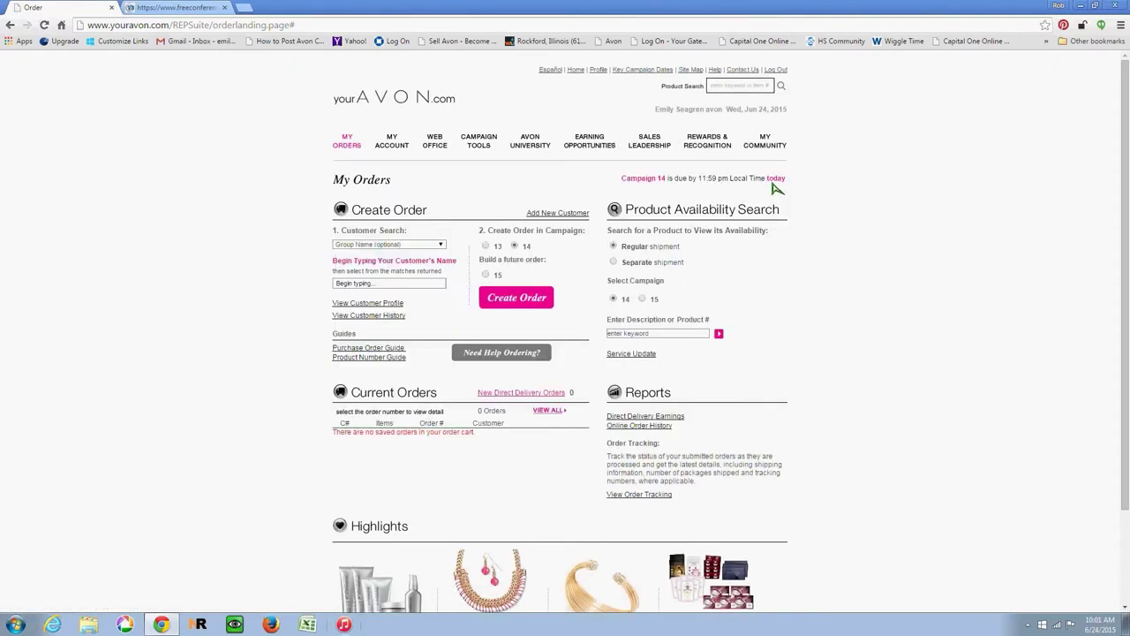
# Go to the Web Office and open the eStore editor.
pyautogui.click(437, 152)
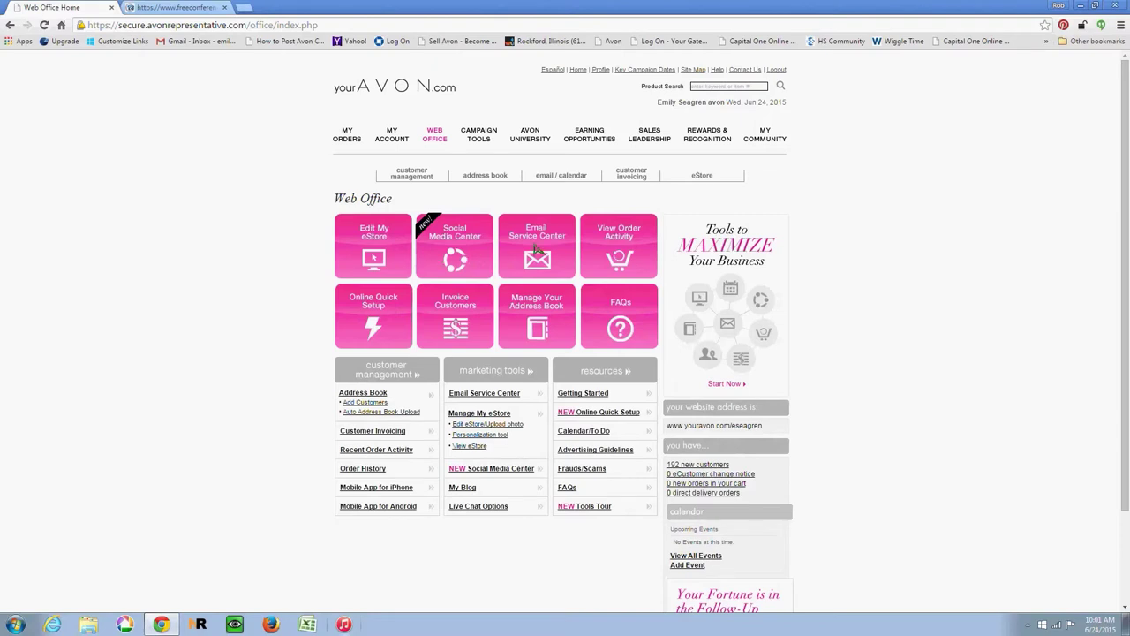
pyautogui.moveTo(704, 179)
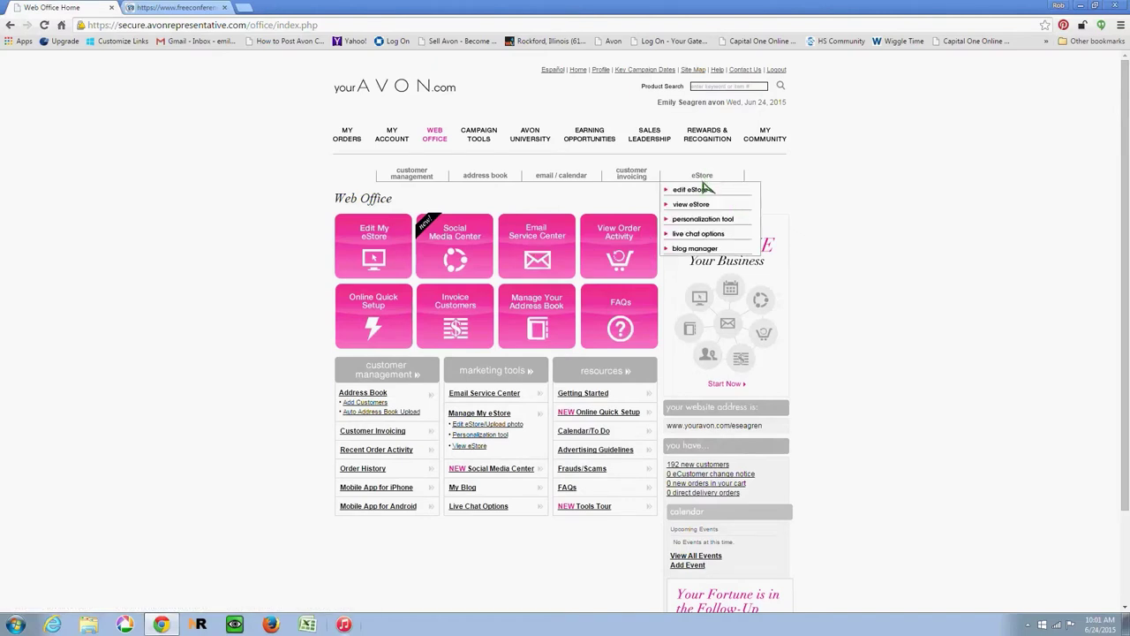
pyautogui.click(696, 202)
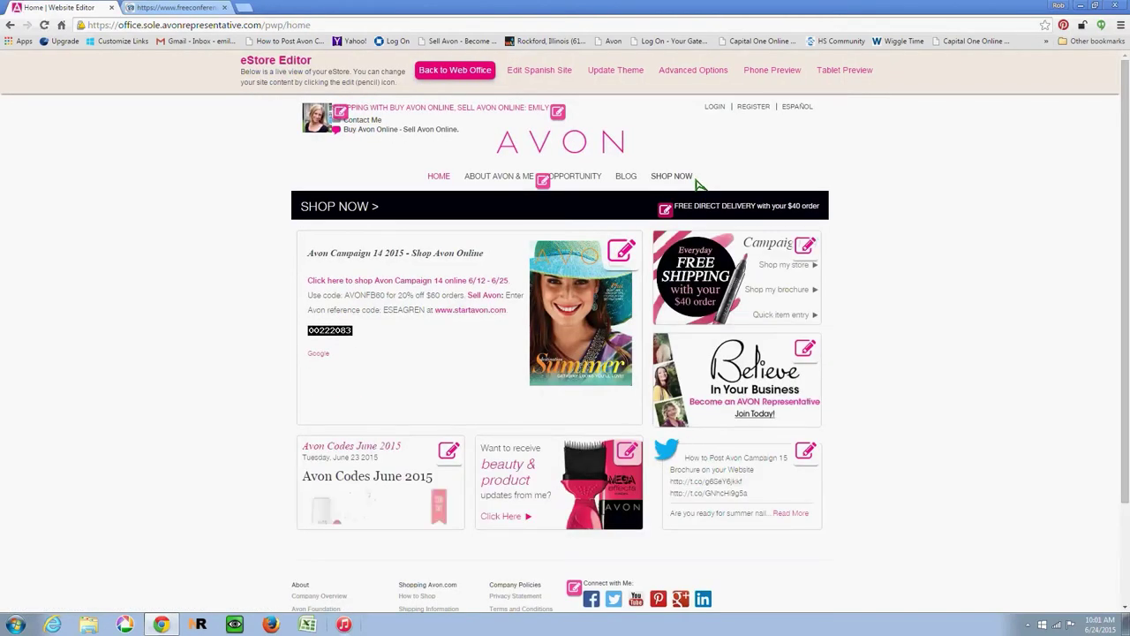
# Review the Google Analytics ID setup in the eStore's Advanced Options and close the dialog without updating it.
pyautogui.click(694, 74)
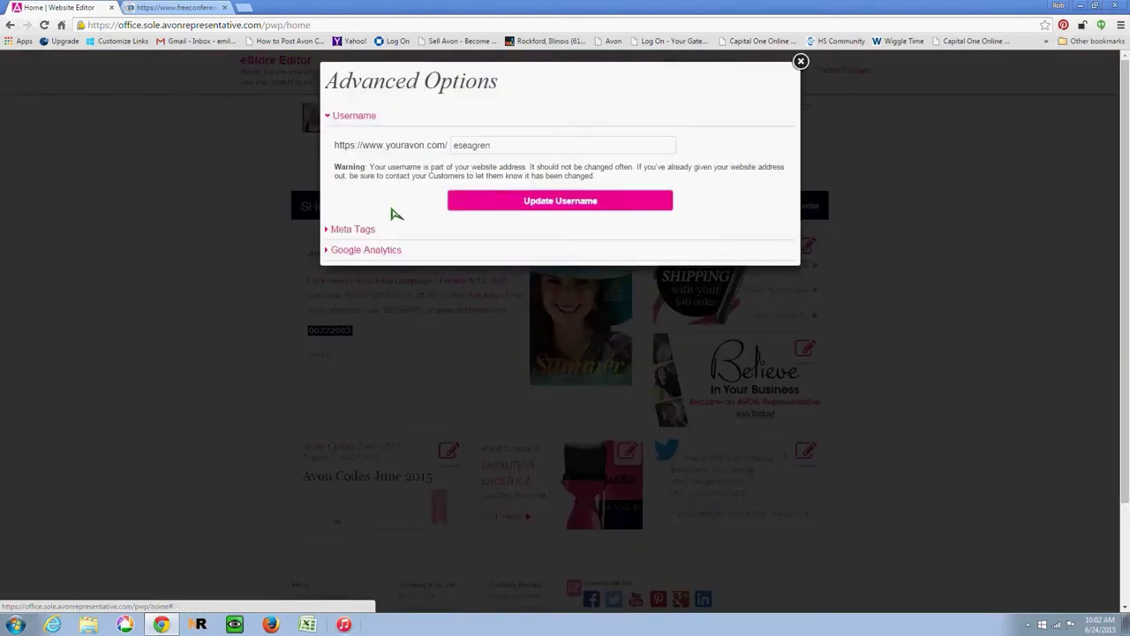
pyautogui.click(391, 252)
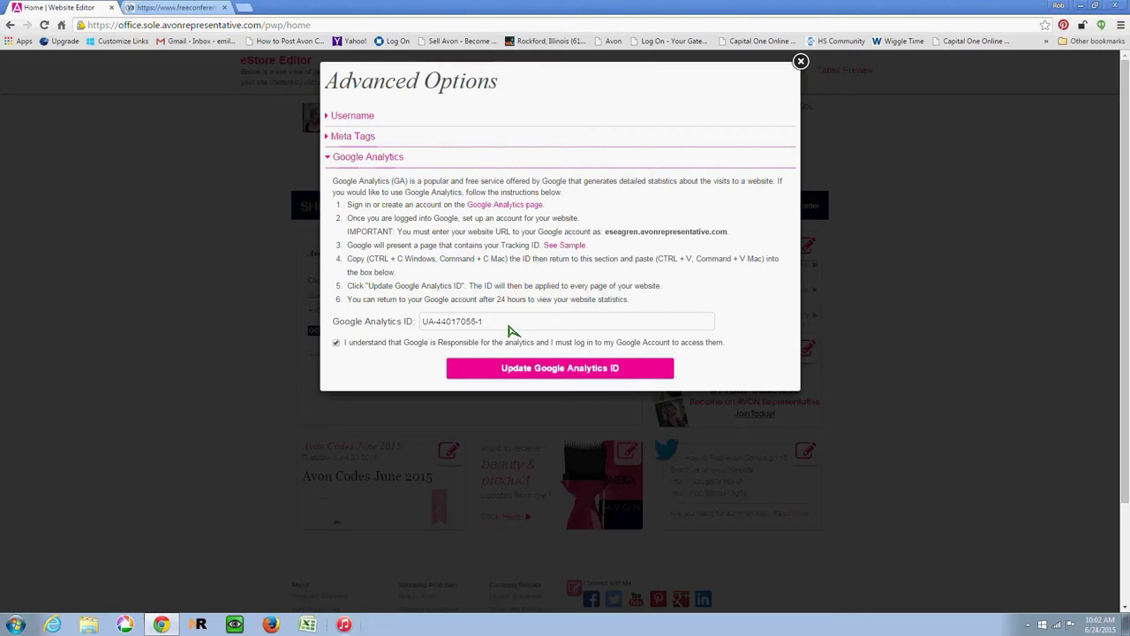
pyautogui.moveTo(509, 326); pyautogui.dragTo(389, 323)
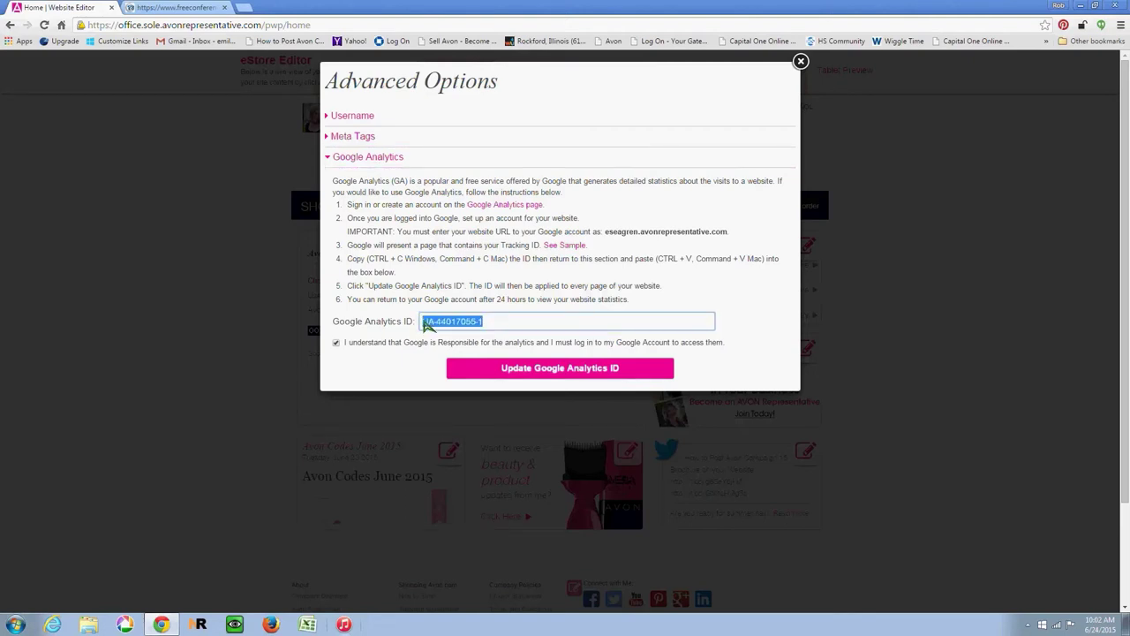
pyautogui.click(427, 325)
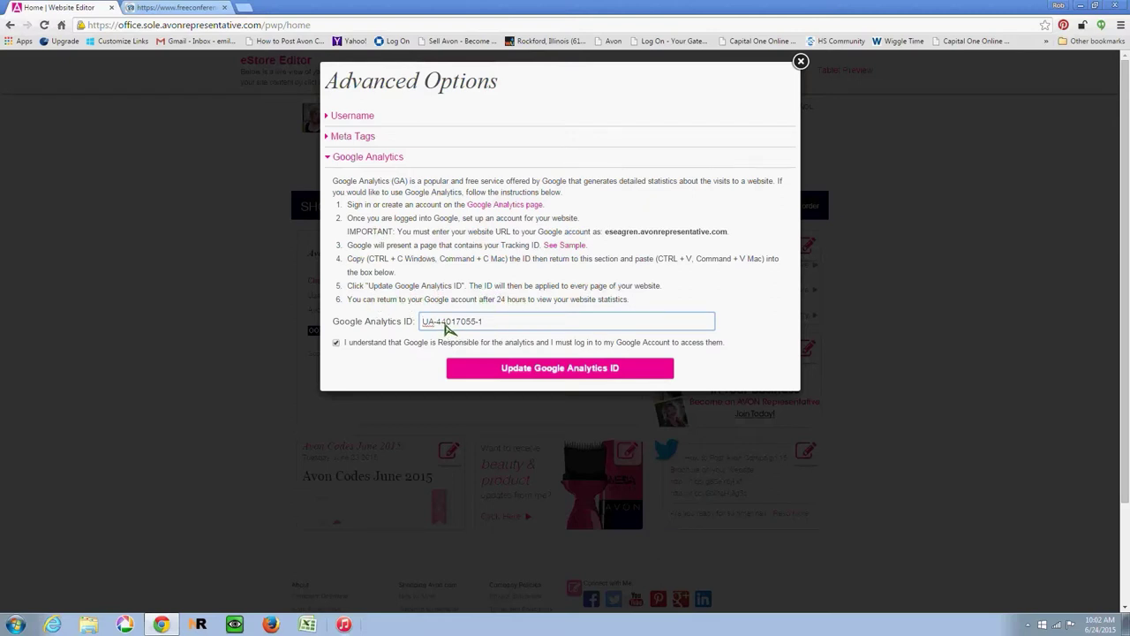
pyautogui.click(448, 323)
pyautogui.click(800, 61)
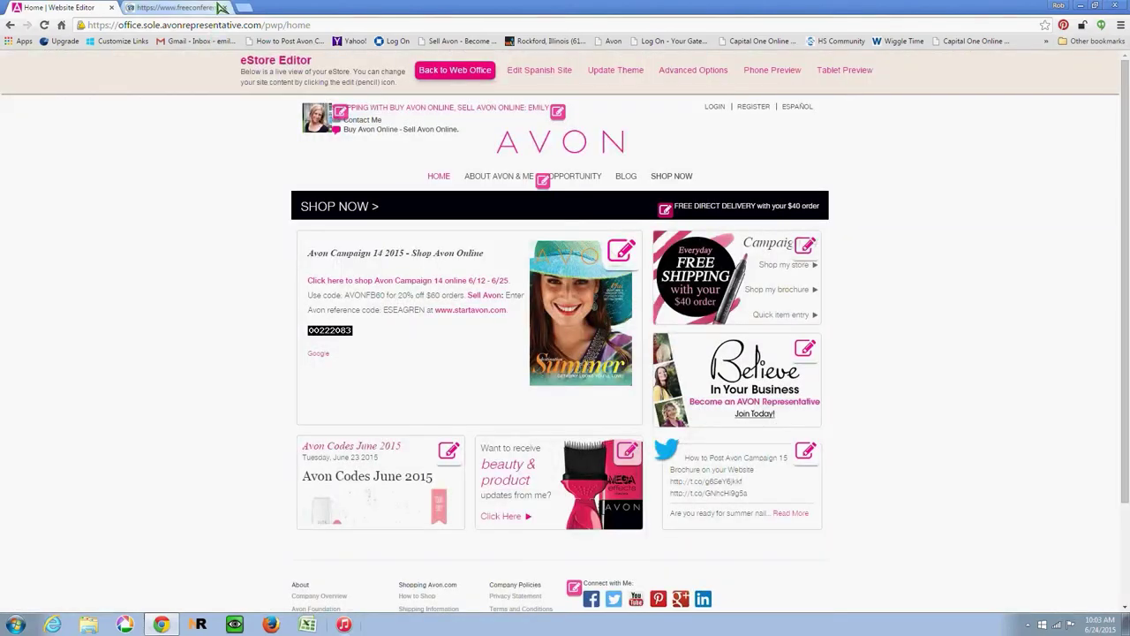
# Load the representative's public avonrepresentative.com storefront in the second browser tab.
pyautogui.click(220, 7)
pyautogui.click(215, 27)
pyautogui.write('eseagren.avonrepresentative.com')
pyautogui.press('Return')
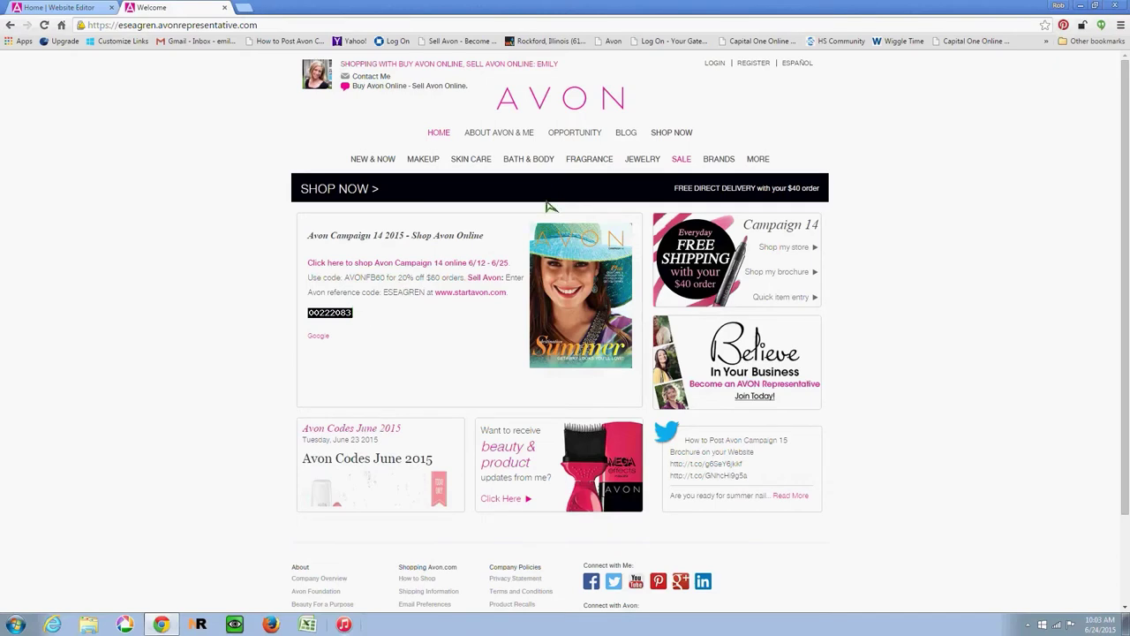
# Open the storefront's blog and skim the Avon Codes June 2015 post to its end and back.
pyautogui.click(629, 134)
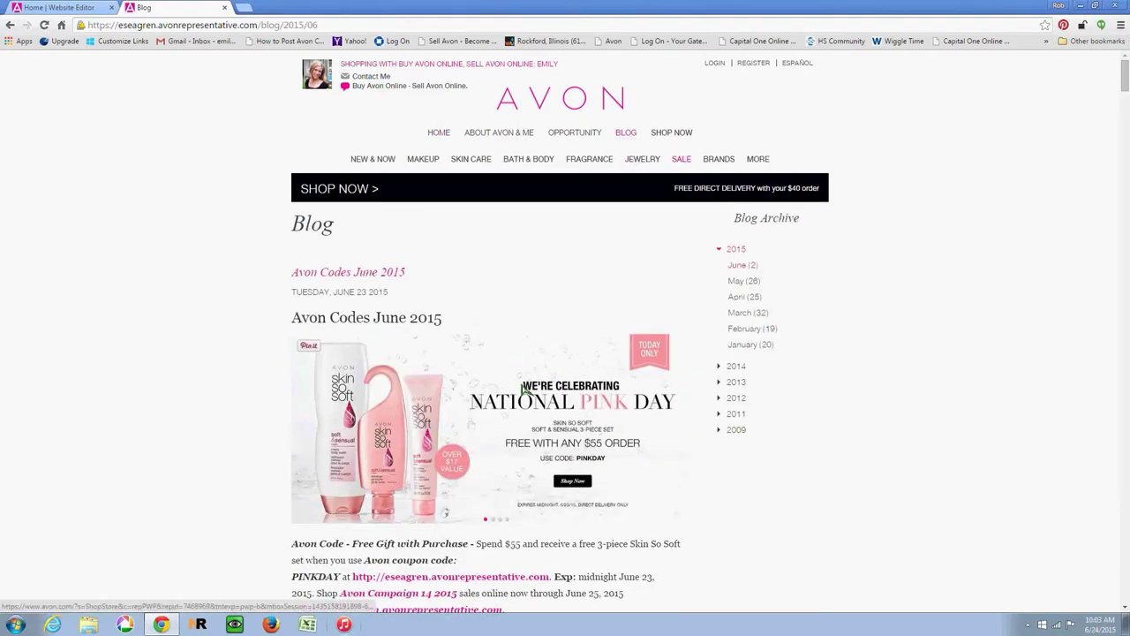
pyautogui.scroll(-2, 479, 318)
pyautogui.scroll(-10, 479, 318)
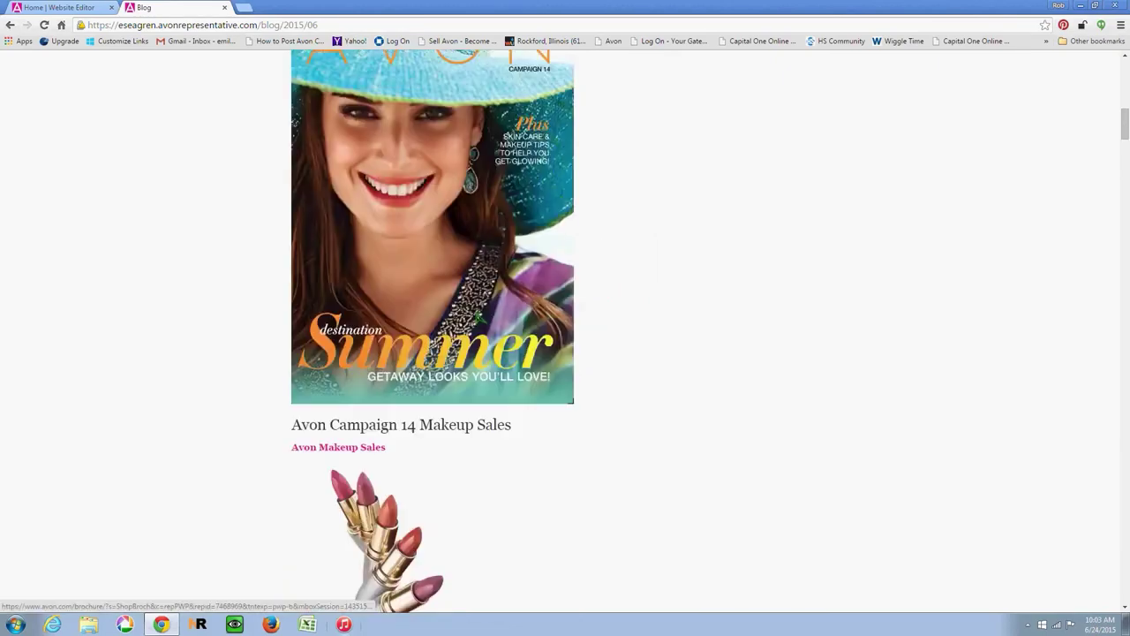
pyautogui.scroll(-15, 1124, 165)
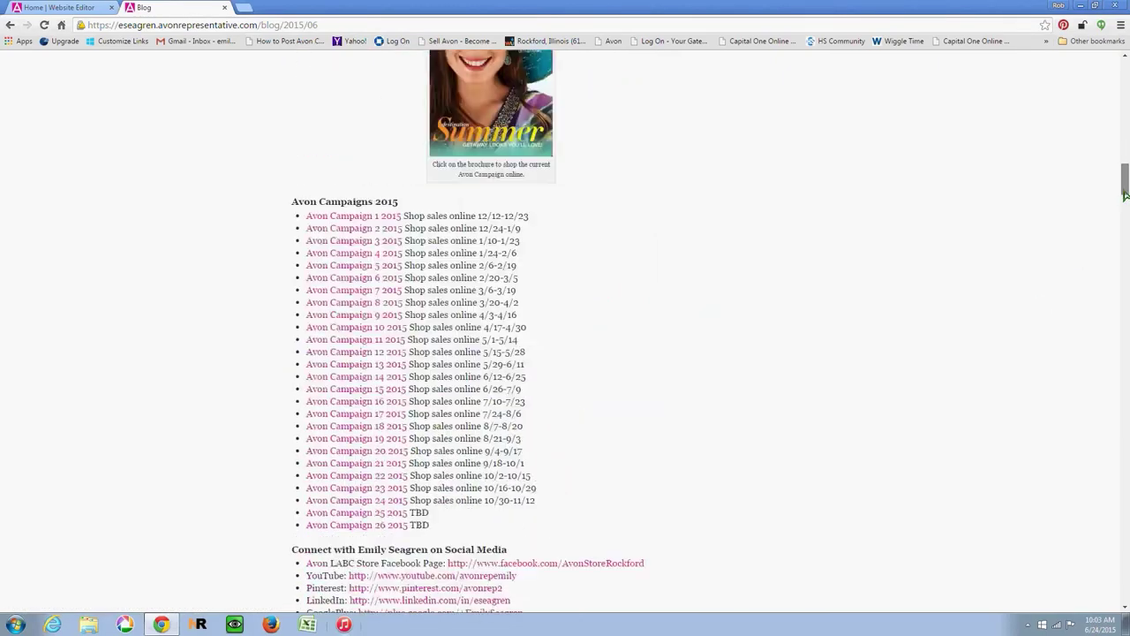
pyautogui.scroll(-20, 1121, 253)
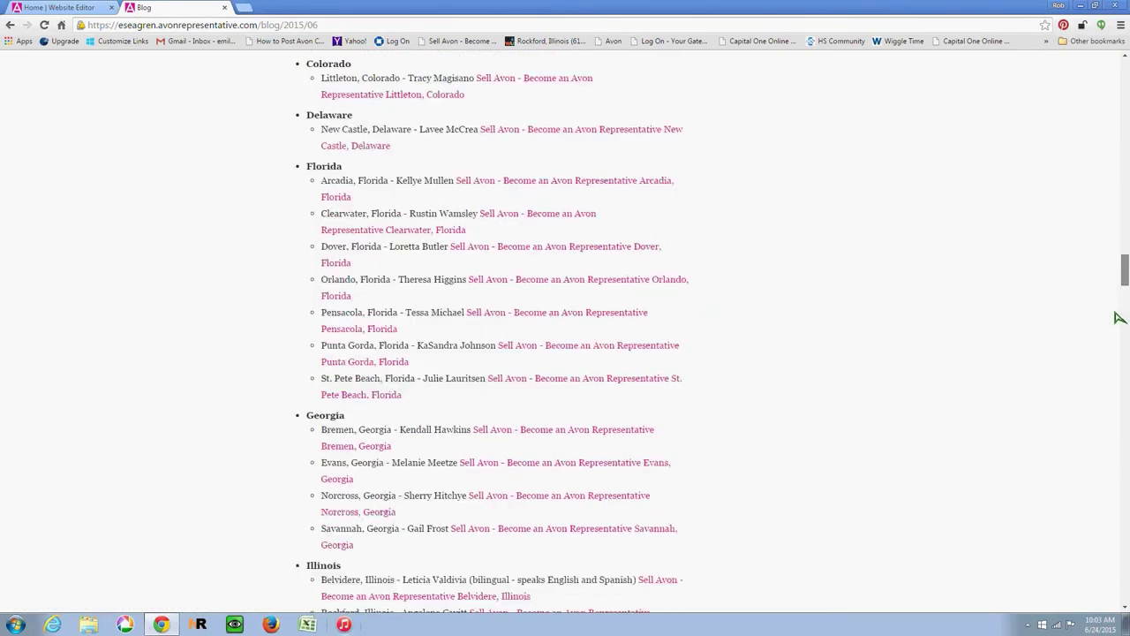
pyautogui.moveTo(1115, 424)
pyautogui.mouseDown()
pyautogui.moveTo(1122, 466)
pyautogui.moveTo(1111, 419)
pyautogui.mouseUp()
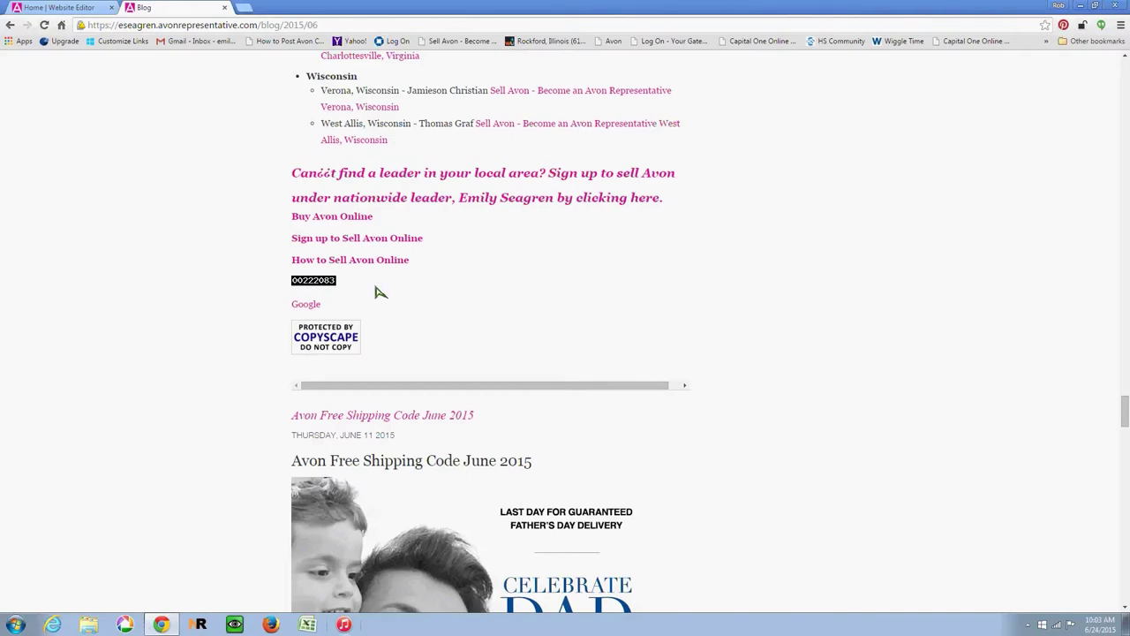
pyautogui.scroll(7, 815, 285)
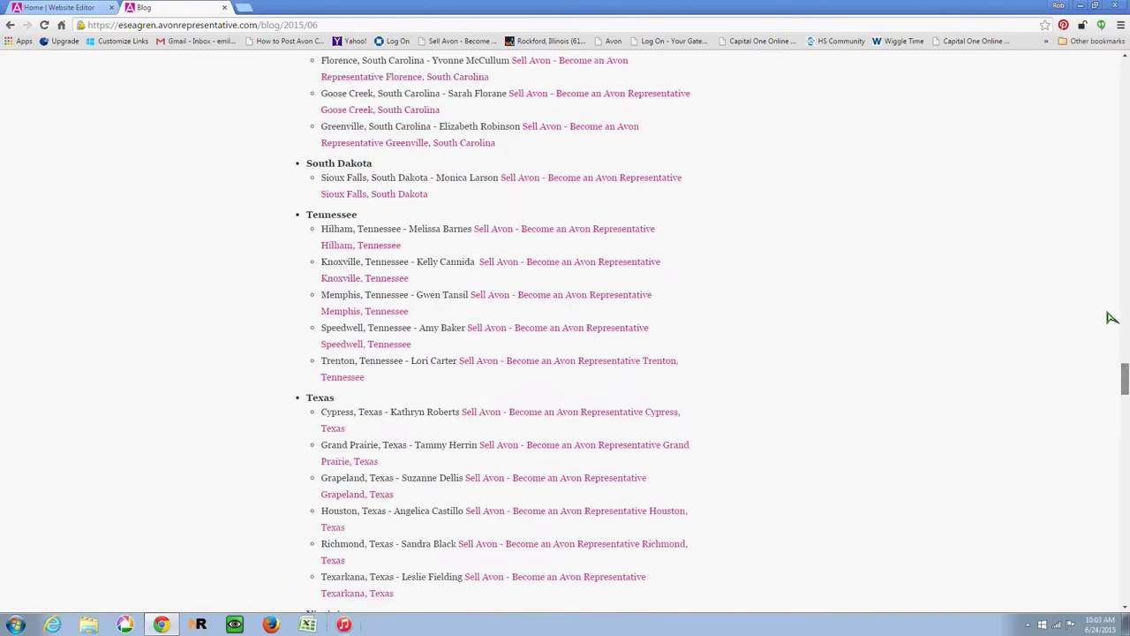
pyautogui.scroll(20, 1110, 318)
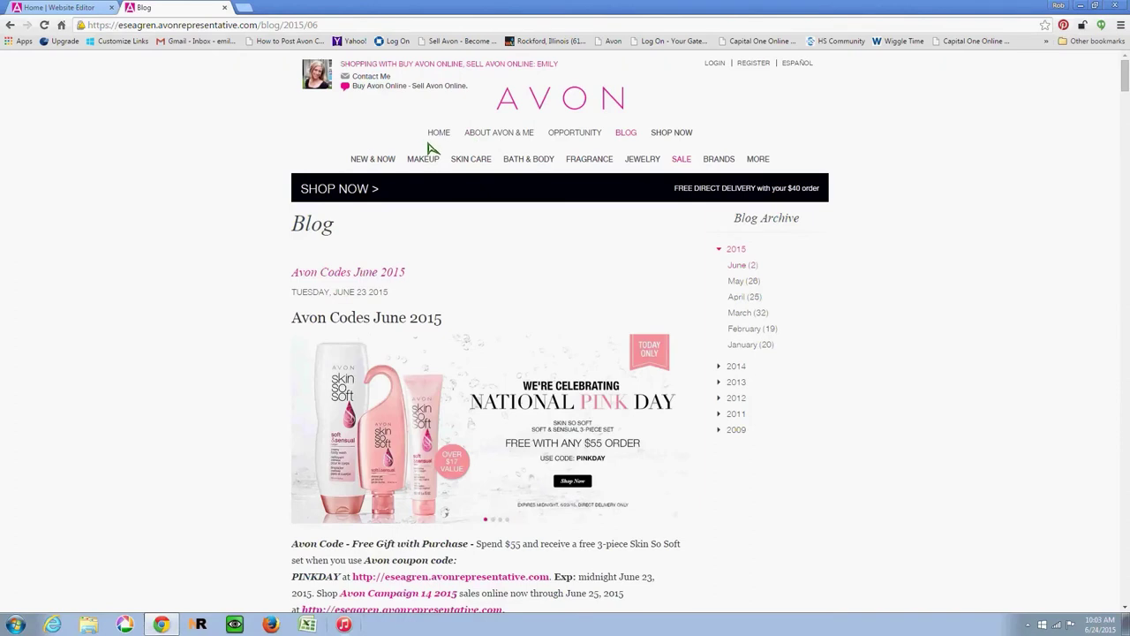
# Browse from the Makeup category to the nail polish listings and open the Speed Dry+ Nail Enamel product page.
pyautogui.click(429, 160)
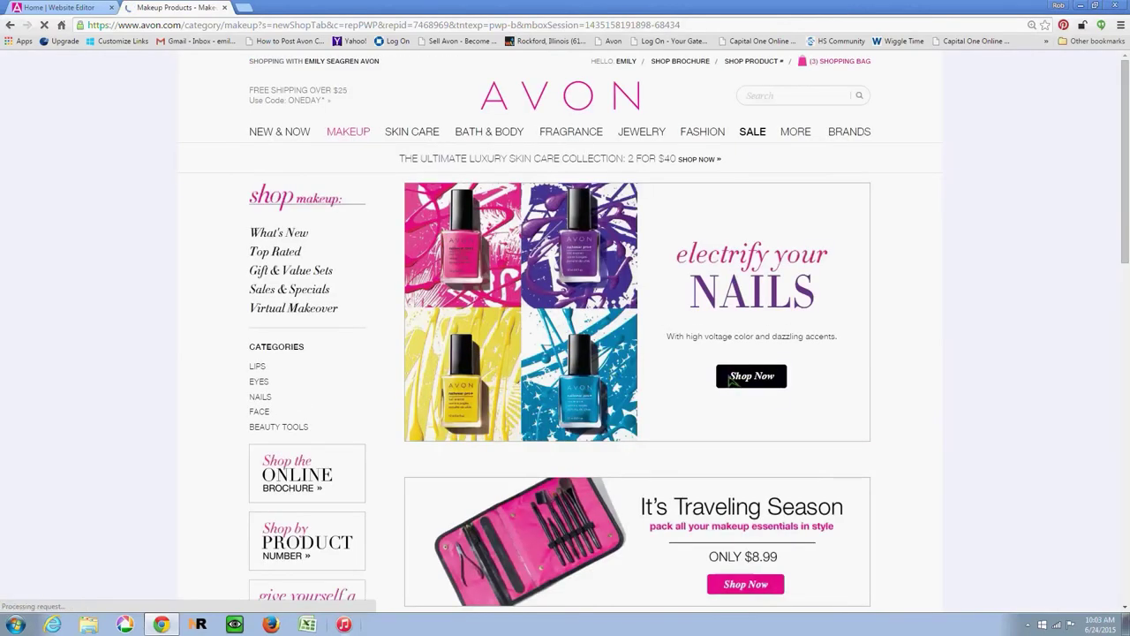
pyautogui.click(624, 256)
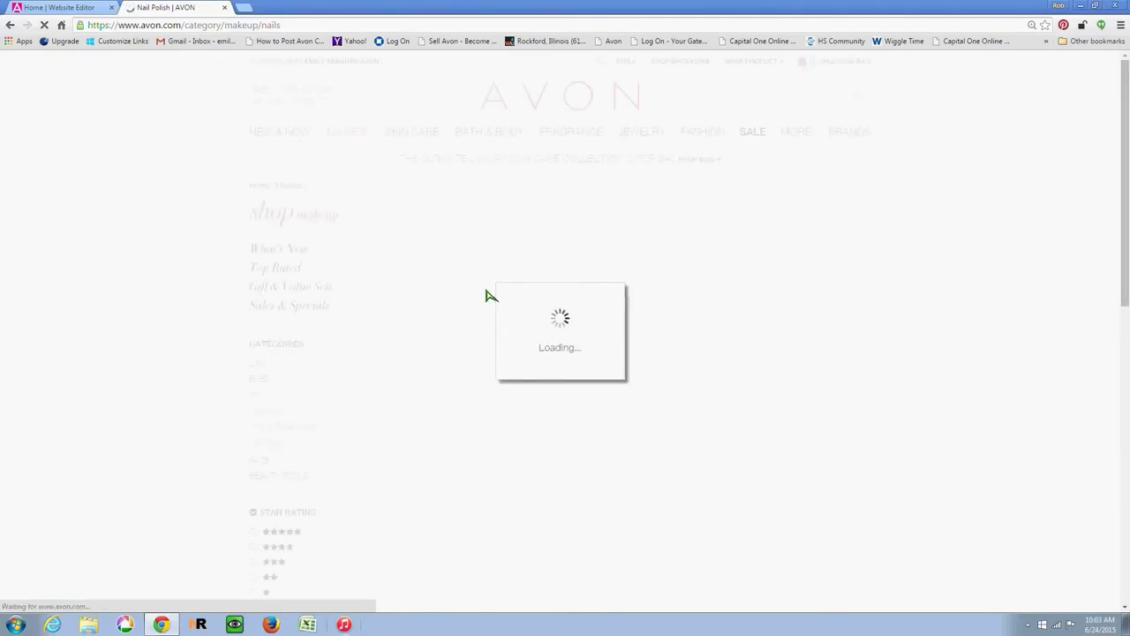
pyautogui.scroll(-1, 547, 352)
pyautogui.scroll(-2, 546, 351)
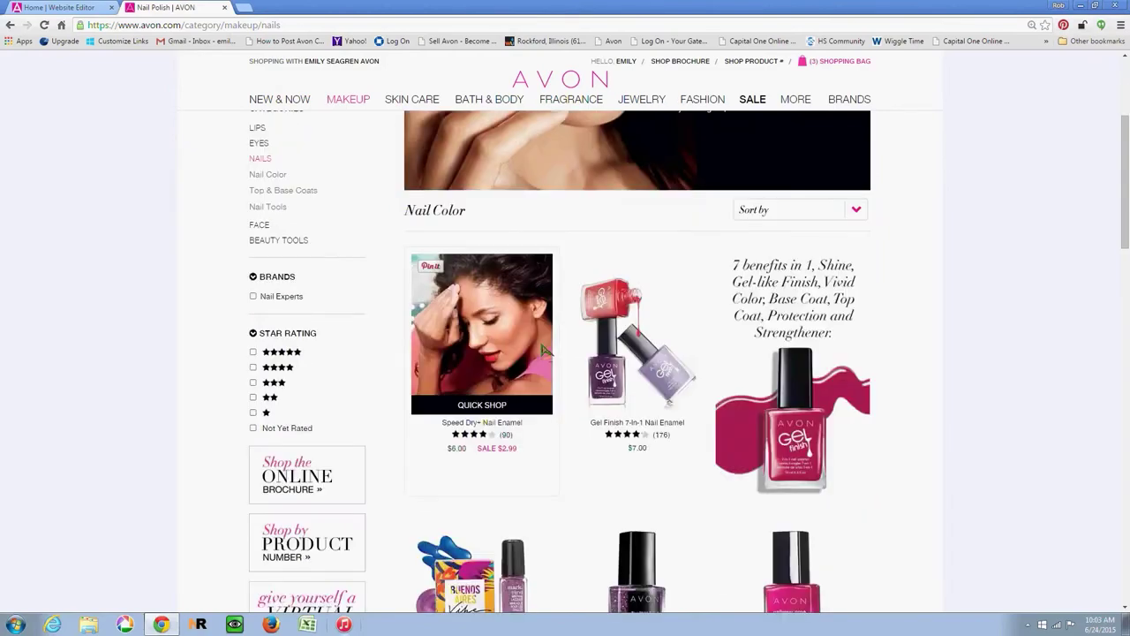
pyautogui.scroll(2, 546, 347)
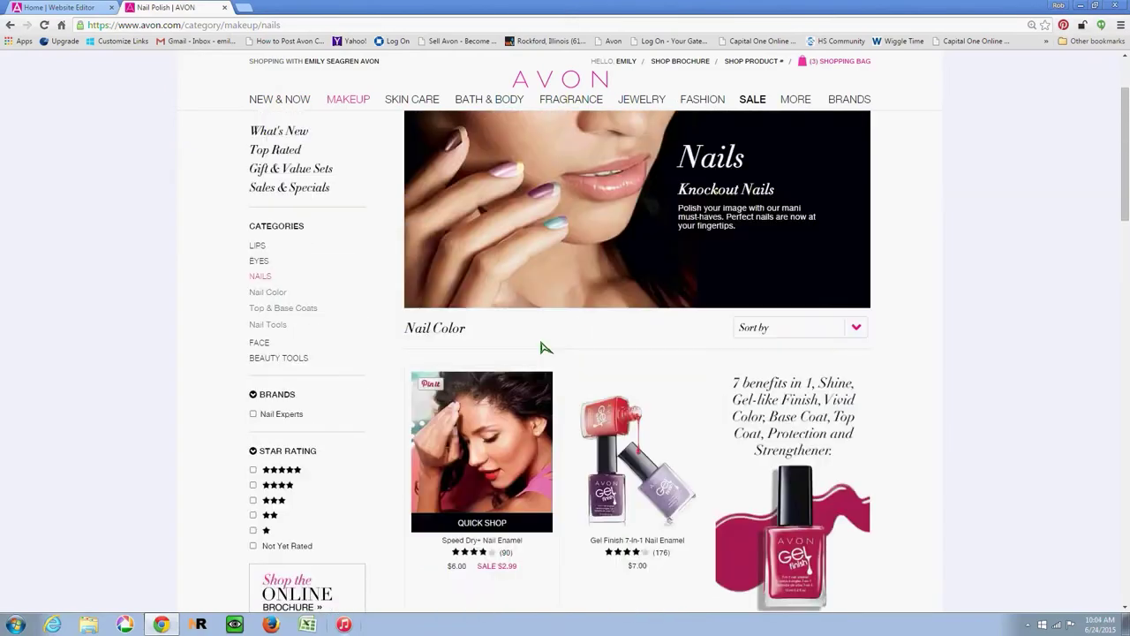
pyautogui.scroll(-2, 541, 345)
pyautogui.scroll(-3, 545, 347)
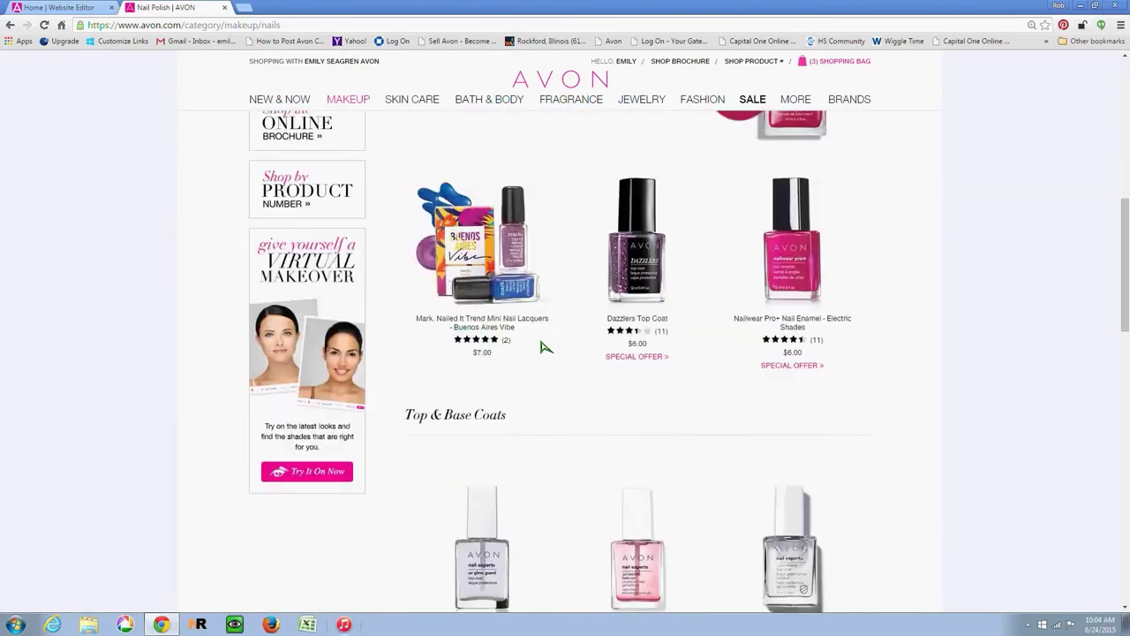
pyautogui.scroll(2, 542, 345)
pyautogui.click(501, 185)
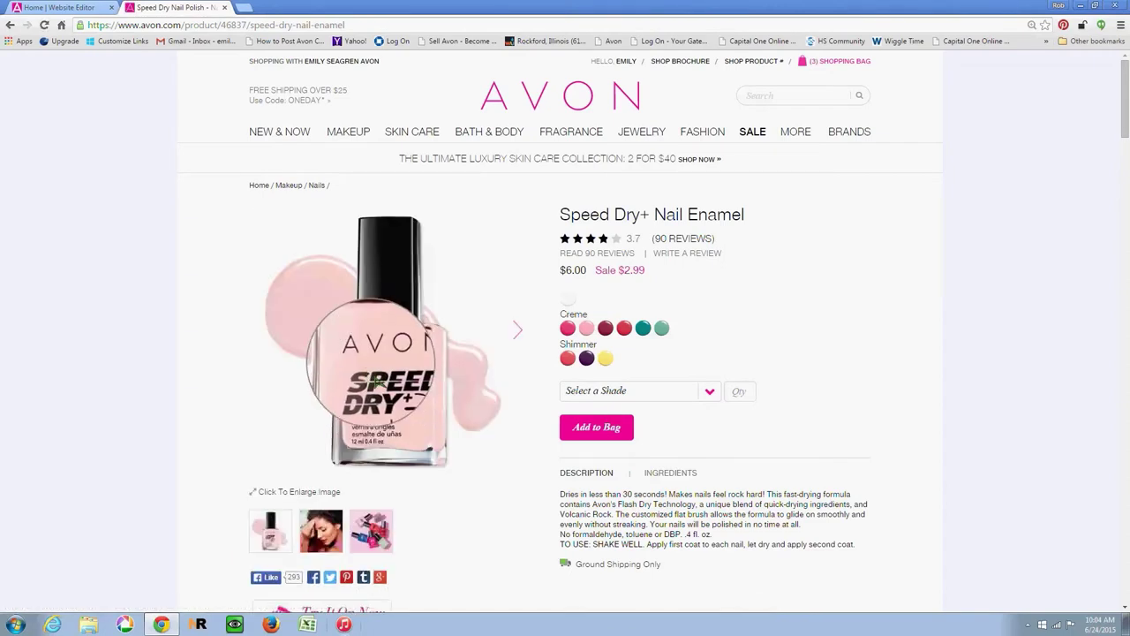
# Start a Pinterest pin of the Speed Dry+ Nail Enamel from its product page and view the board choices.
pyautogui.scroll(-2, 413, 399)
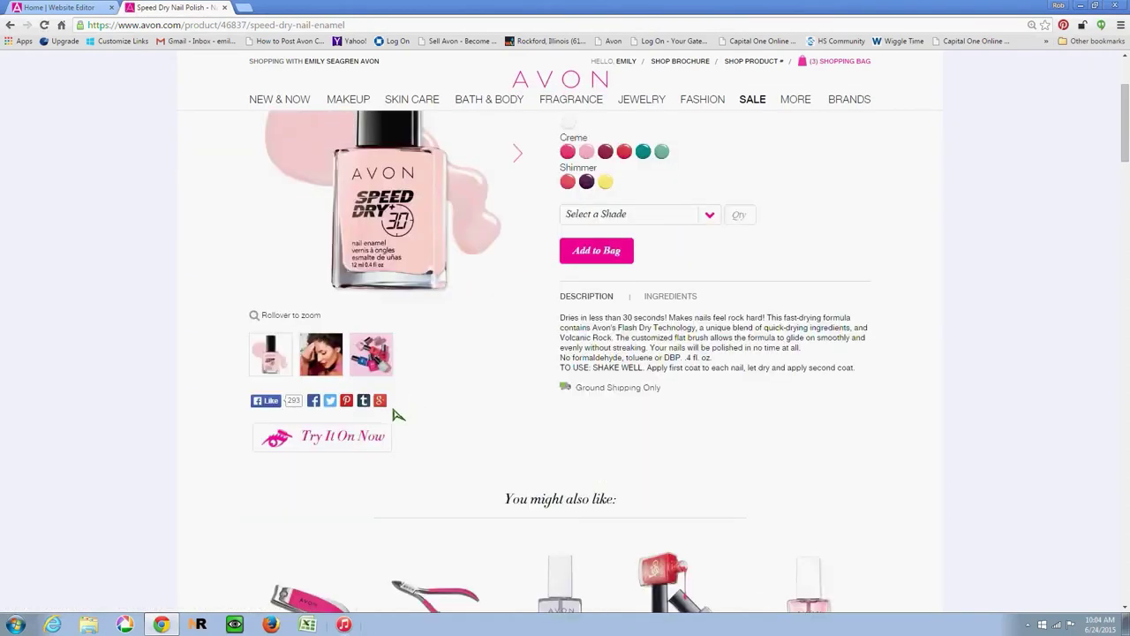
pyautogui.click(347, 400)
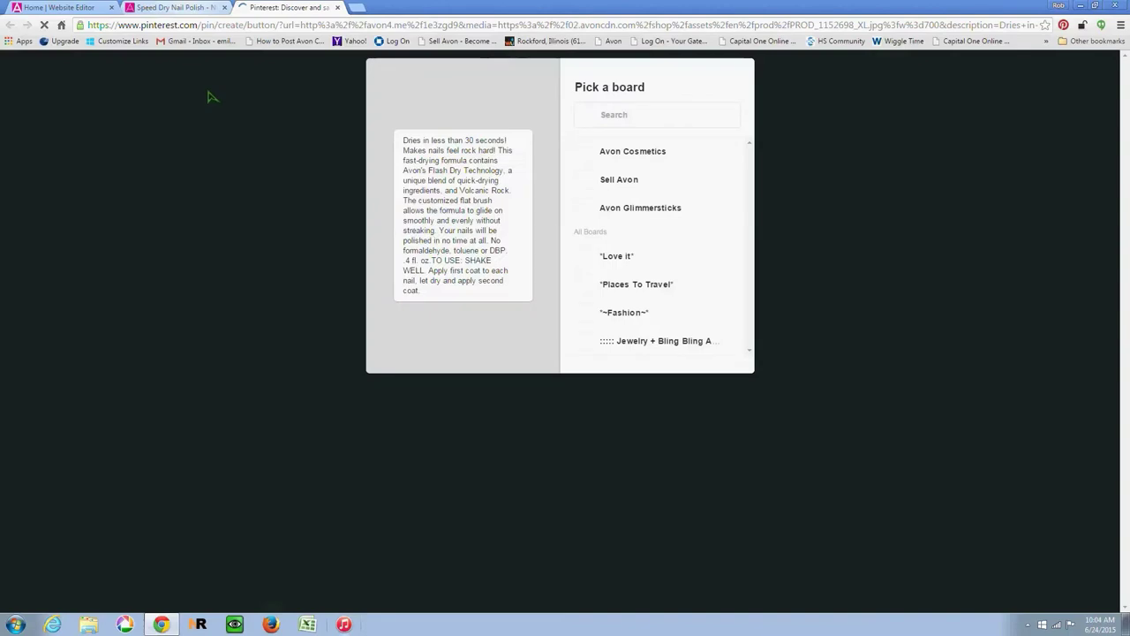
pyautogui.click(172, 7)
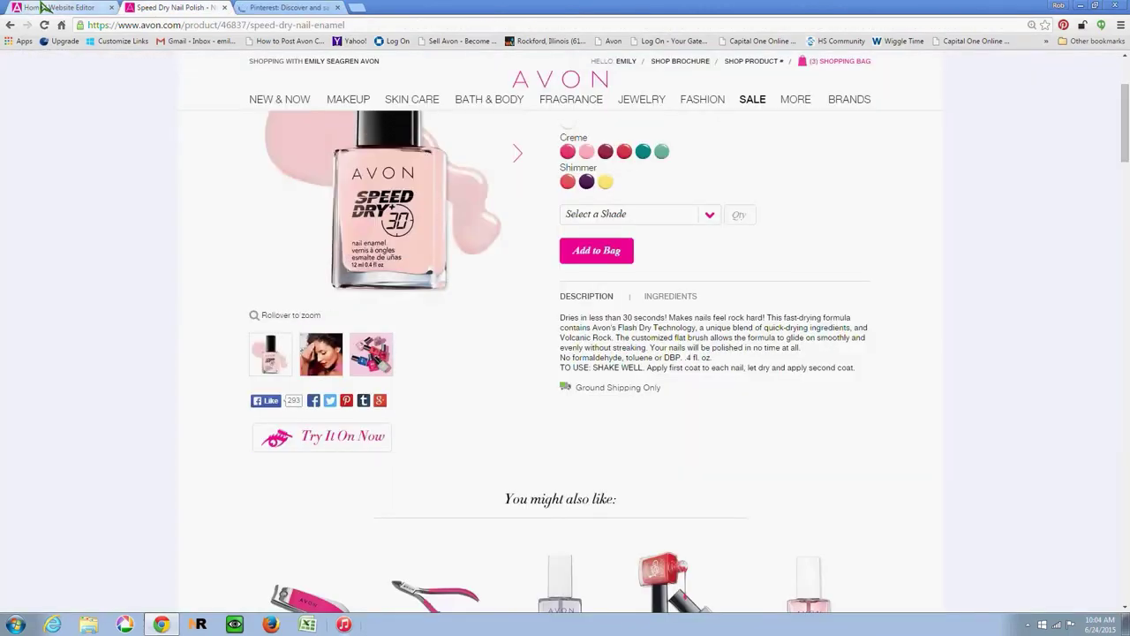
pyautogui.click(43, 7)
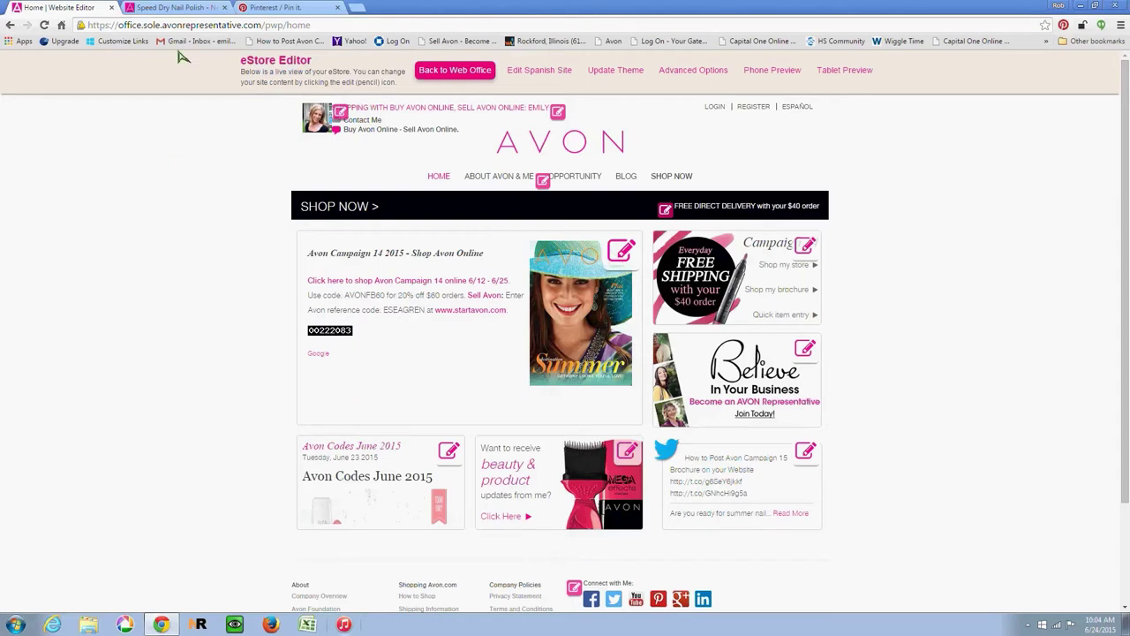
pyautogui.click(281, 7)
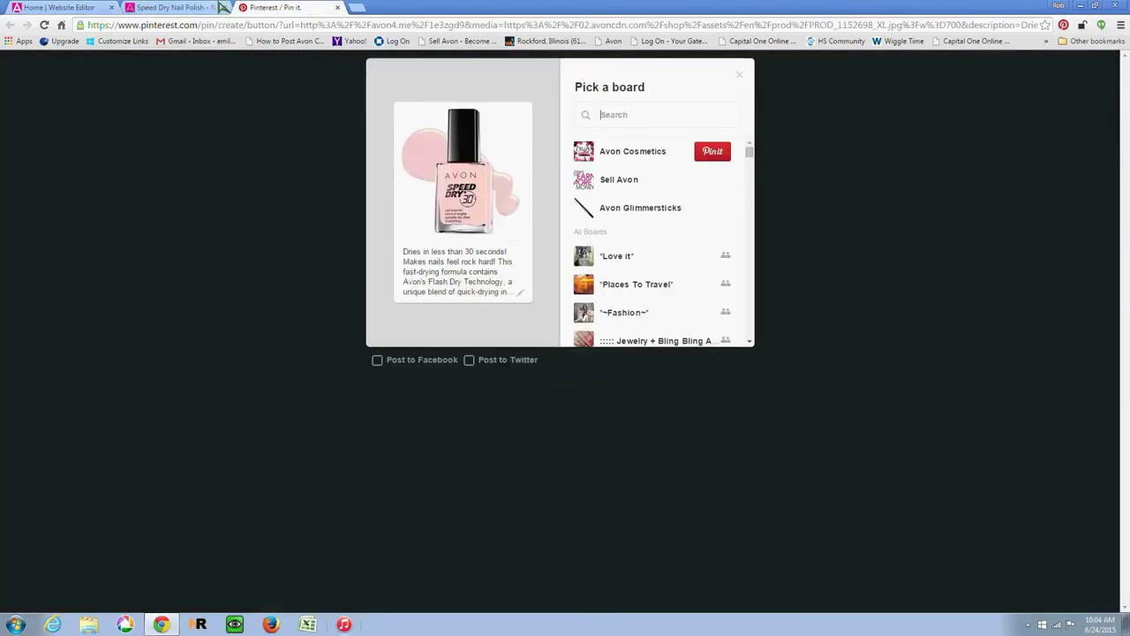
pyautogui.click(187, 8)
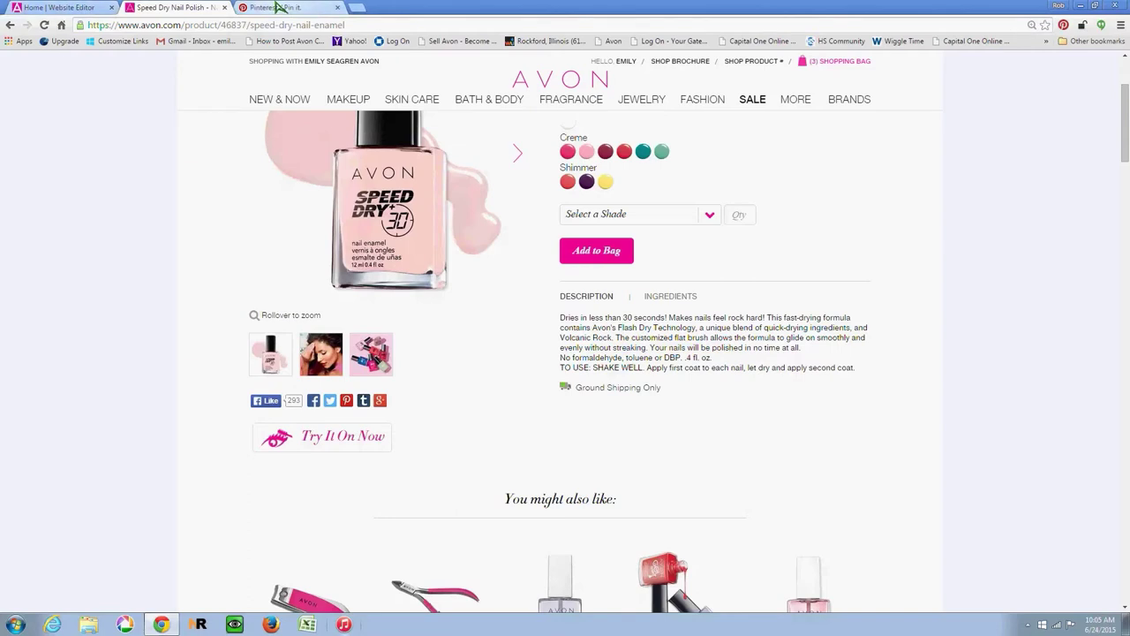
# Return from the eStore Editor to the Web Office and open the Social Media Center.
pyautogui.click(53, 7)
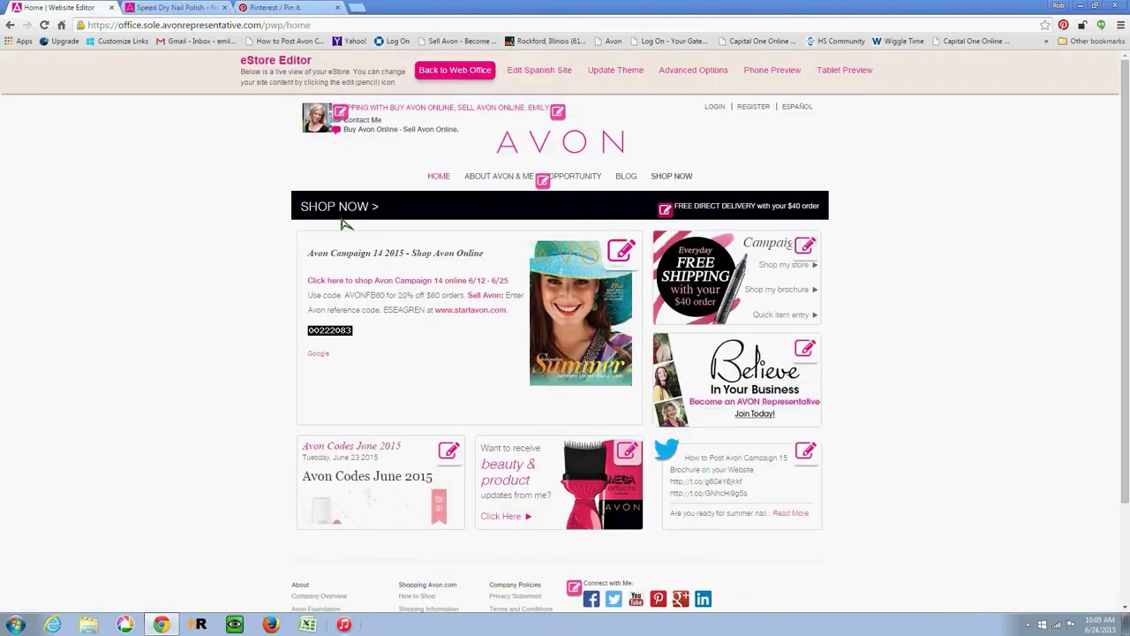
pyautogui.click(461, 72)
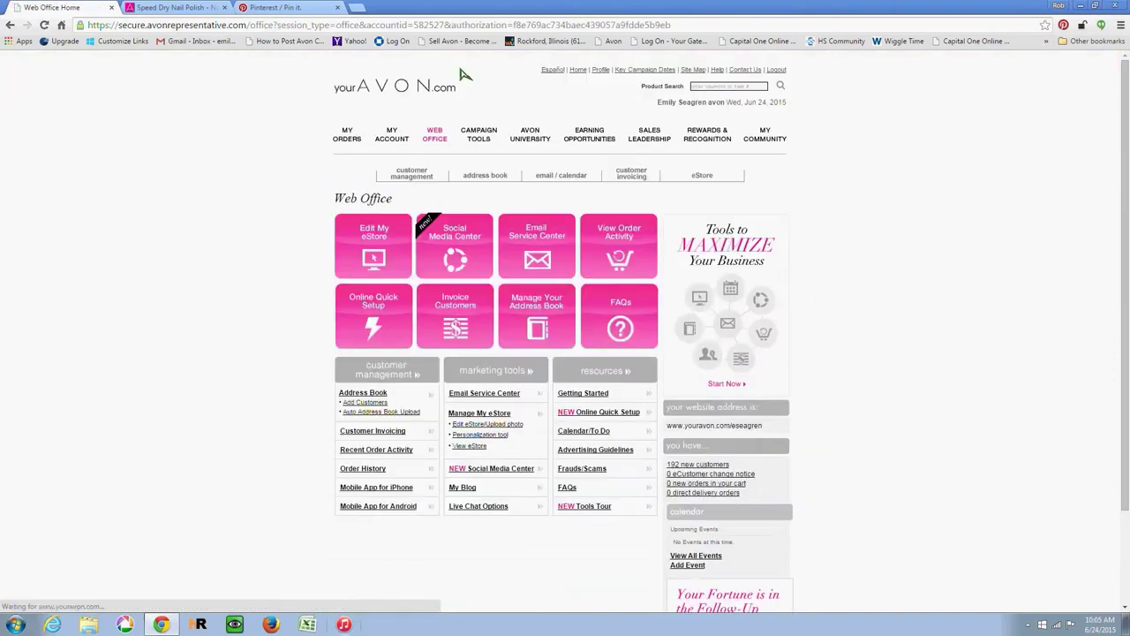
pyautogui.moveTo(471, 171)
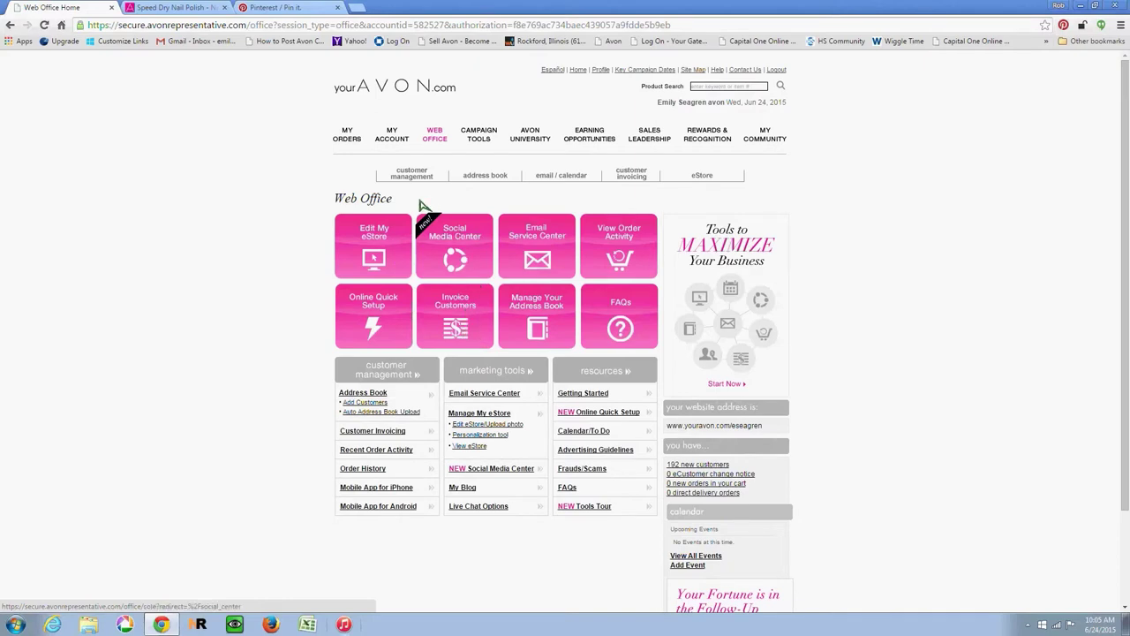
pyautogui.click(452, 250)
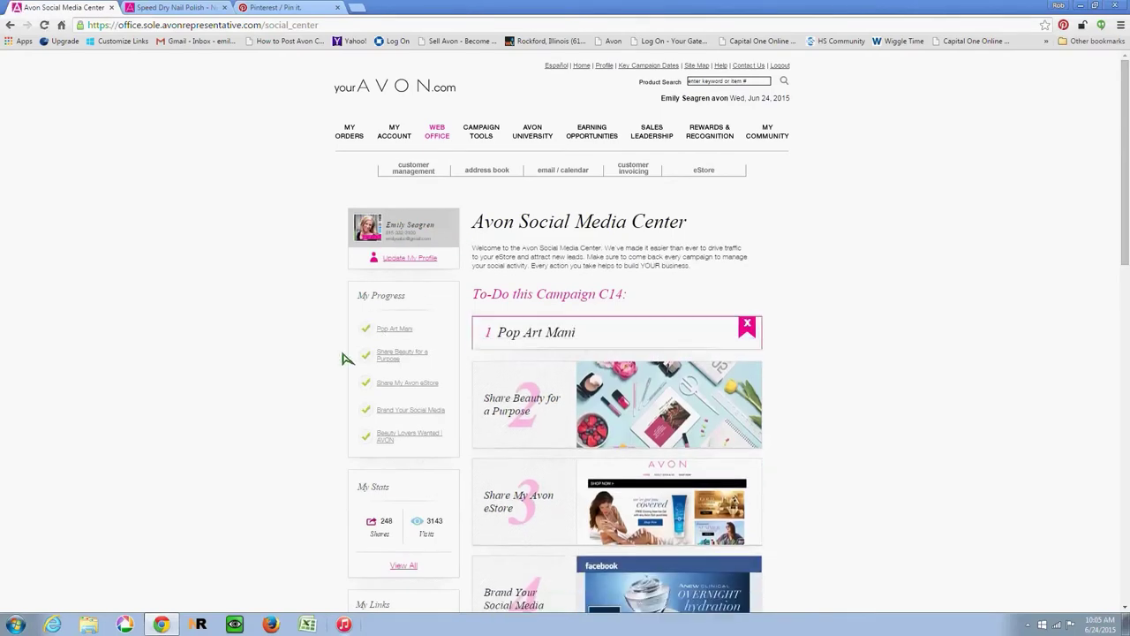
# Look over the Social Media Center's campaign to-do items, My Stats summary and the Featured Posts available to share.
pyautogui.scroll(-2, 308, 380)
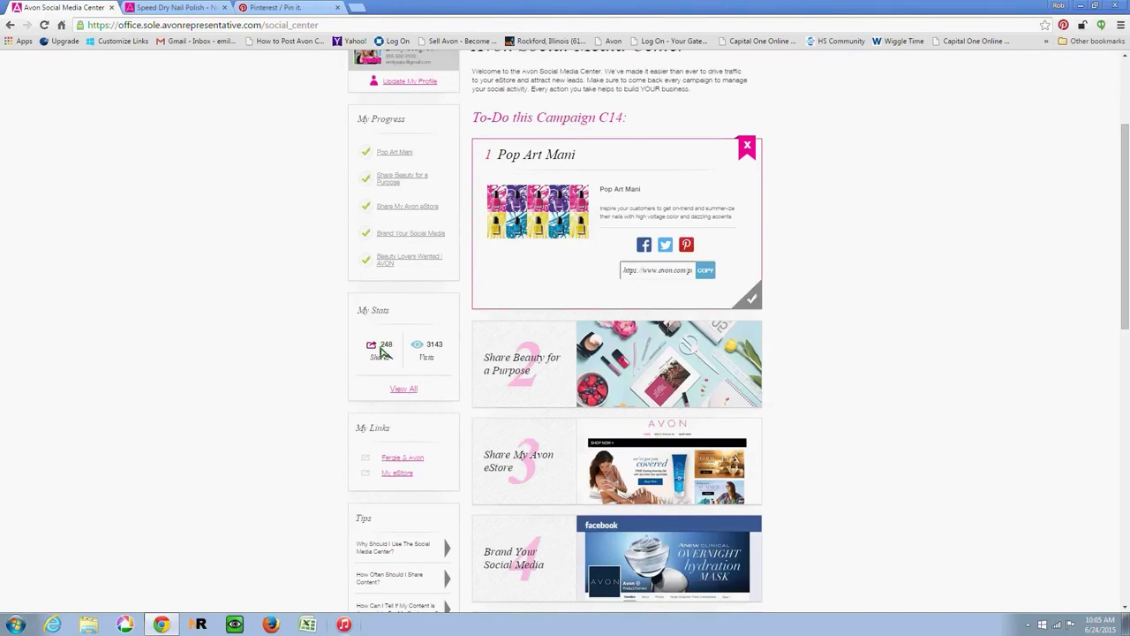
pyautogui.scroll(-1, 381, 352)
pyautogui.scroll(-2, 385, 353)
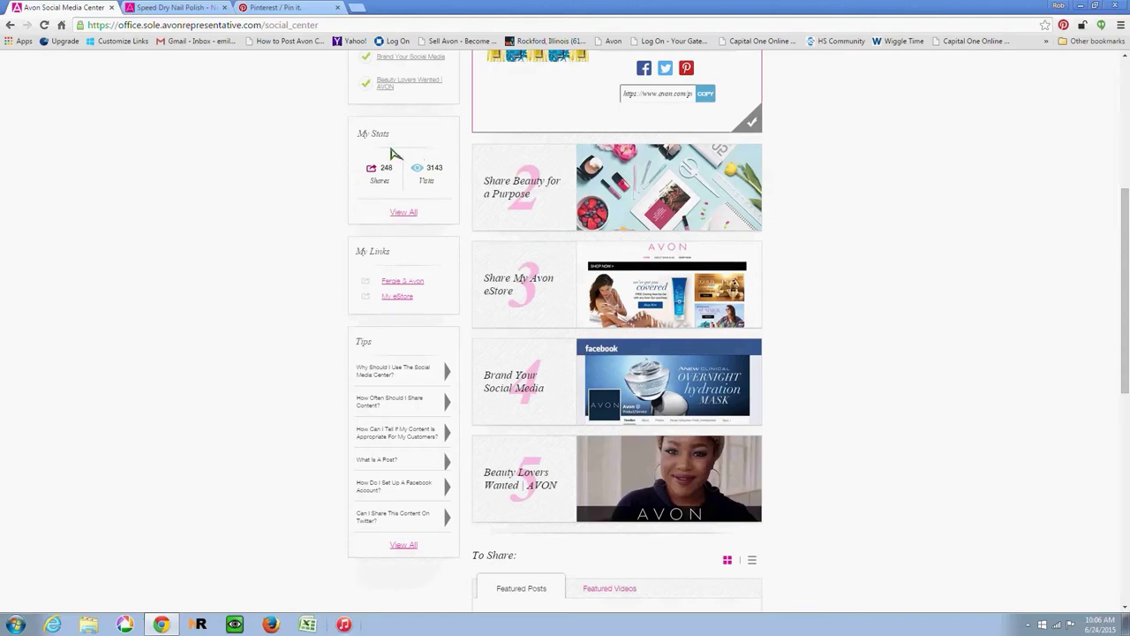
pyautogui.scroll(-3, 458, 298)
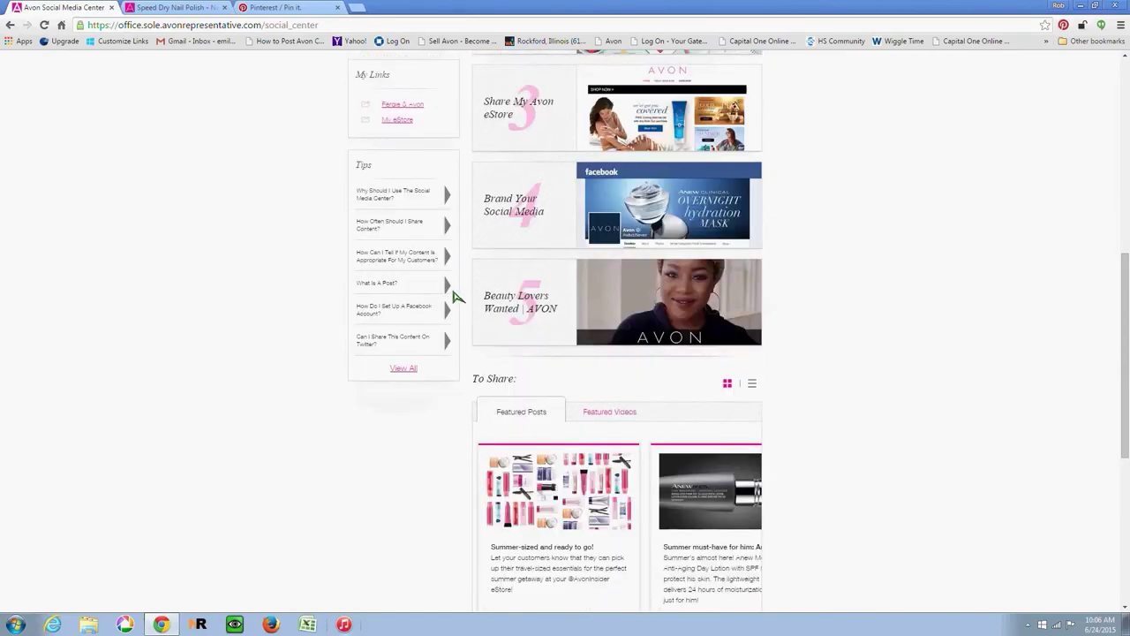
pyautogui.scroll(-1, 487, 450)
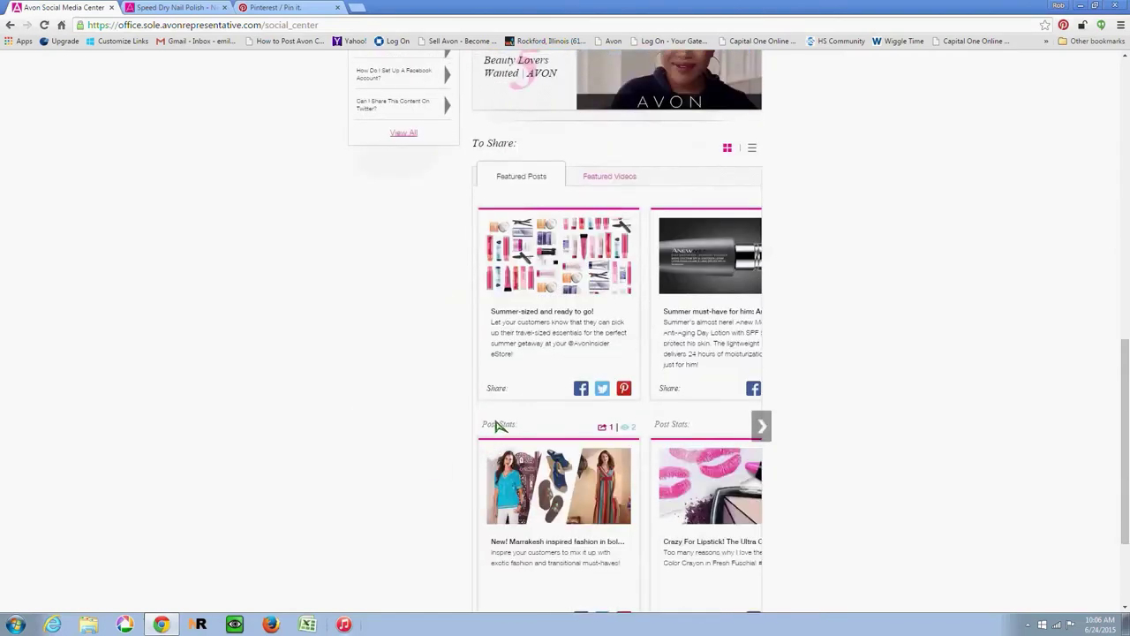
pyautogui.scroll(-1, 645, 340)
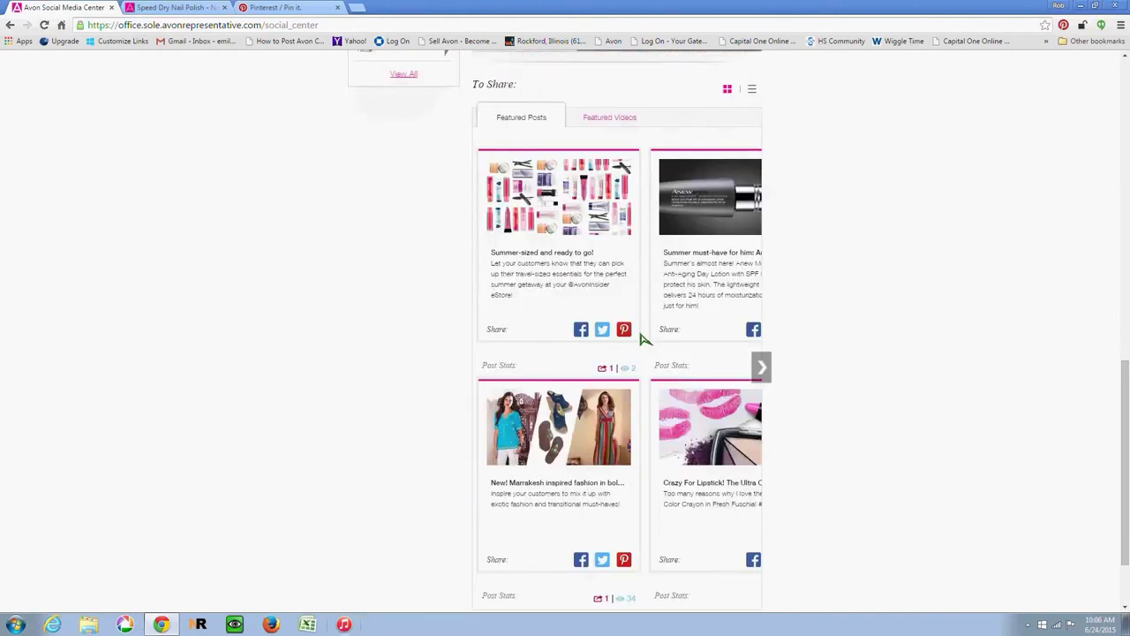
# Show the Featured Videos and browse them forward and back, examining the share and visit stats under each one.
pyautogui.click(608, 120)
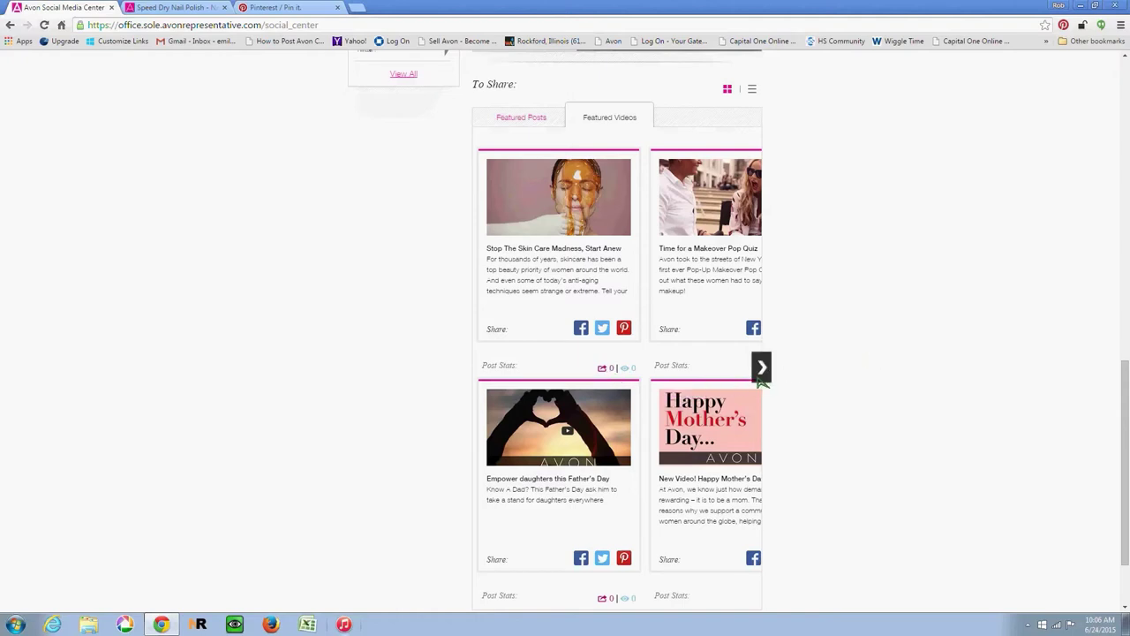
pyautogui.click(761, 368)
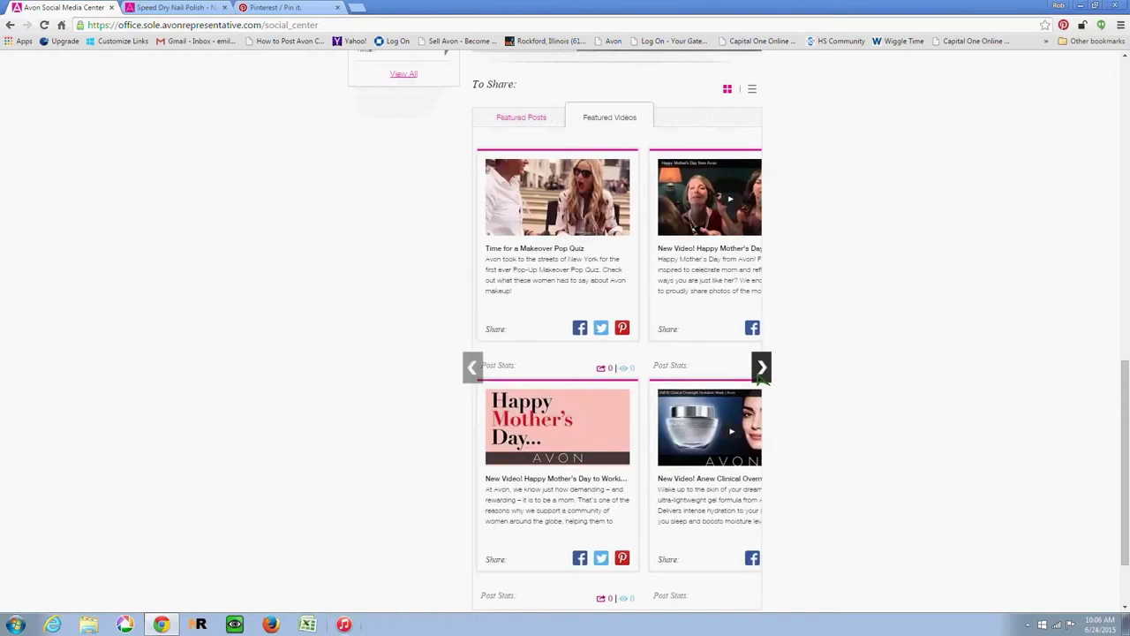
pyautogui.click(761, 367)
pyautogui.click(761, 368)
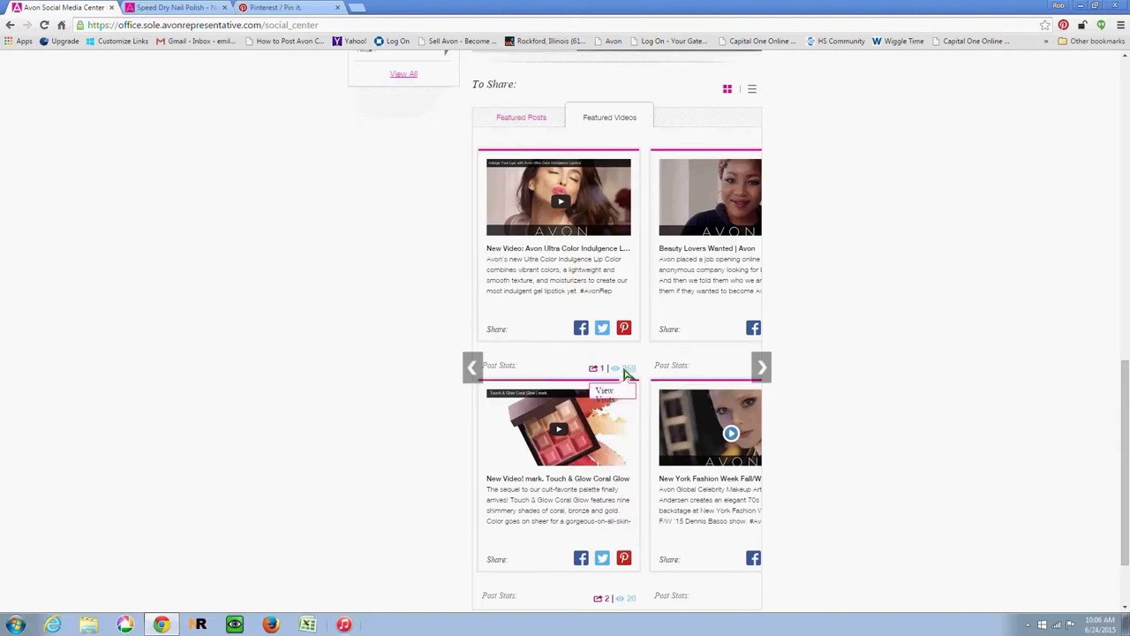
pyautogui.scroll(-2, 630, 377)
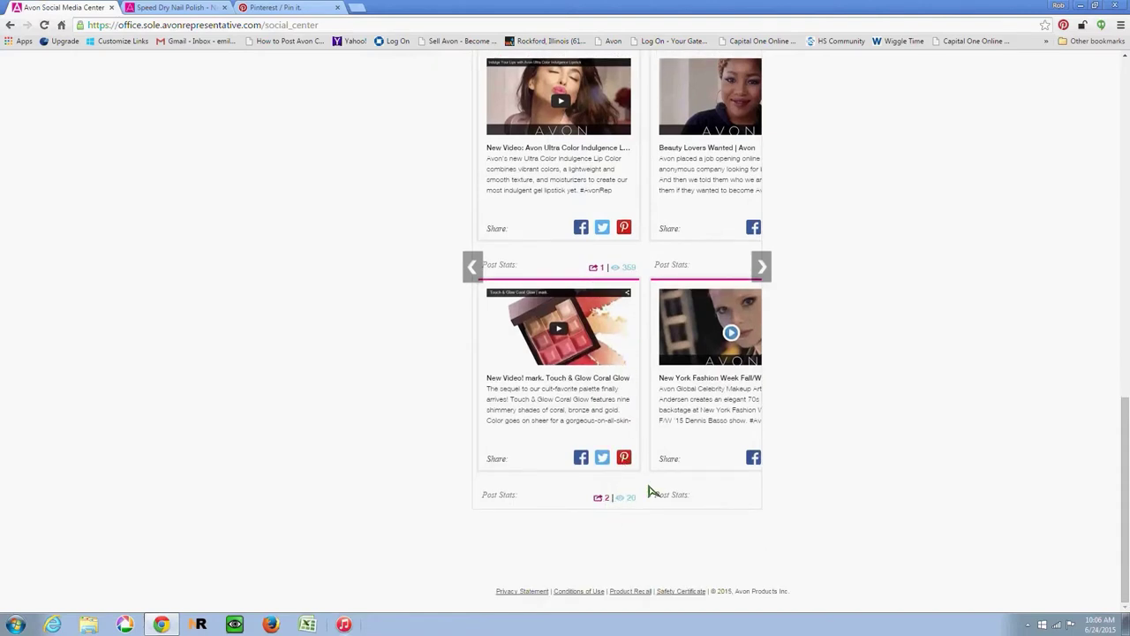
pyautogui.click(765, 269)
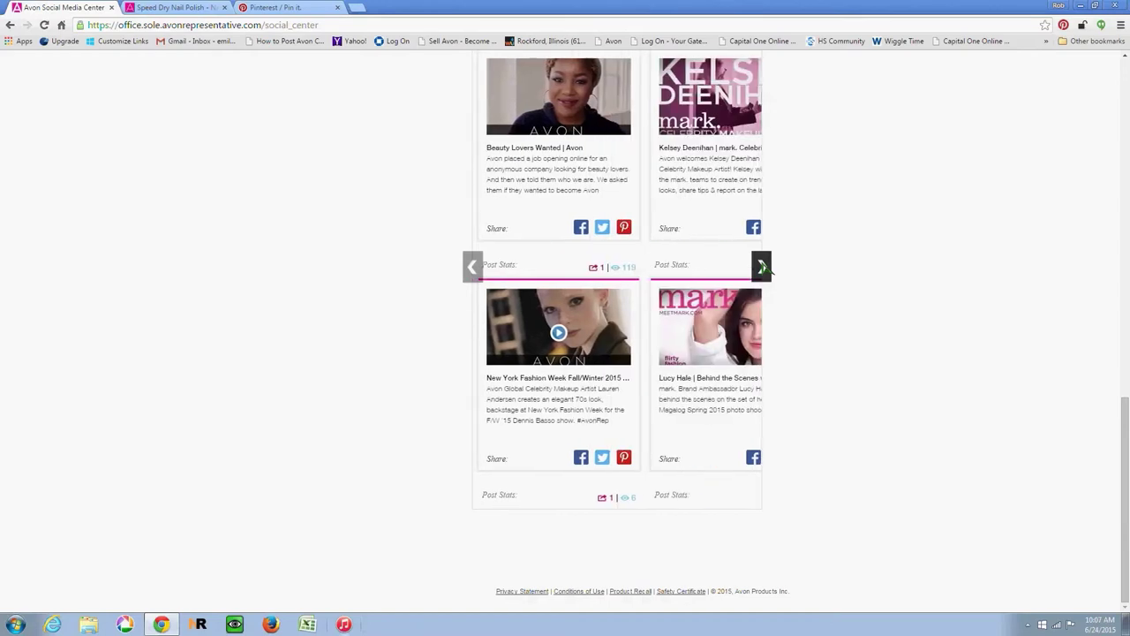
pyautogui.click(762, 267)
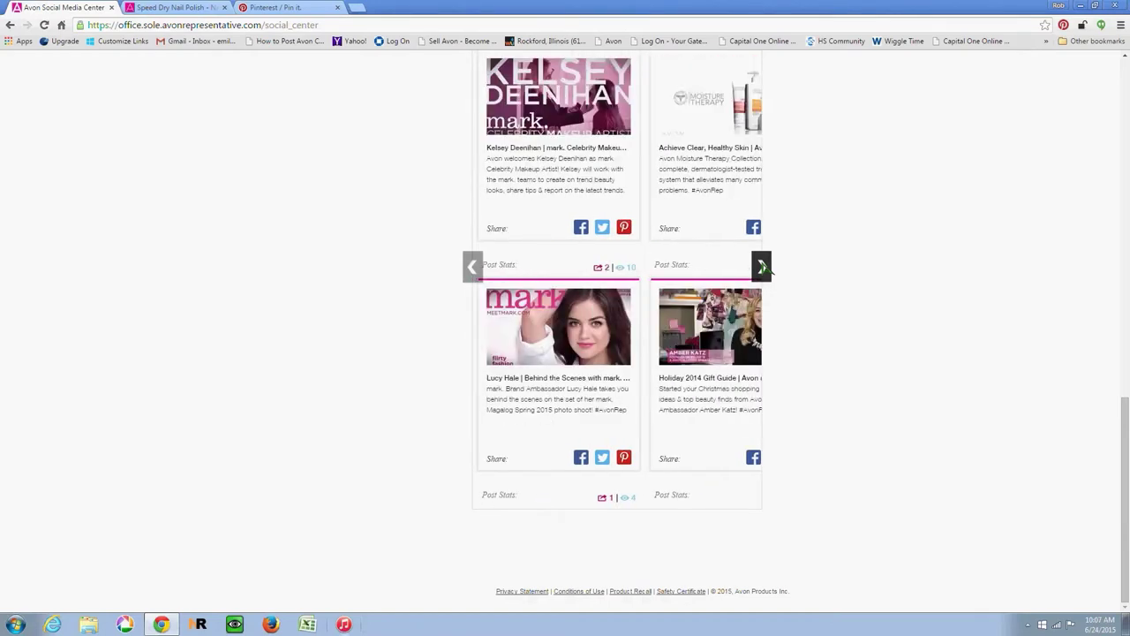
pyautogui.click(763, 268)
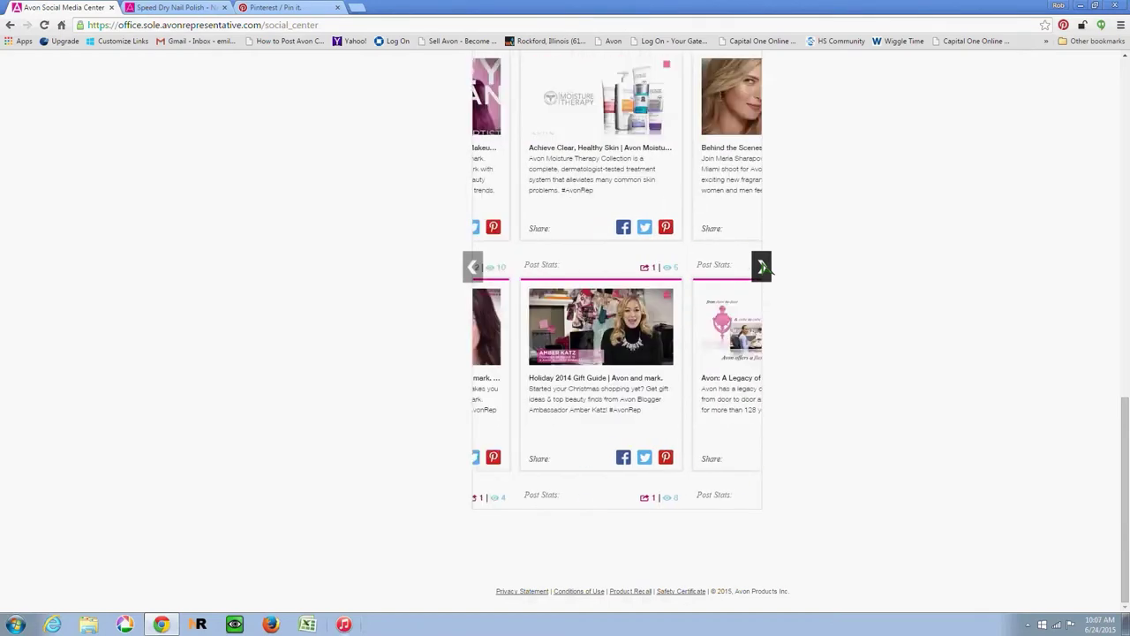
pyautogui.click(473, 267)
pyautogui.click(476, 275)
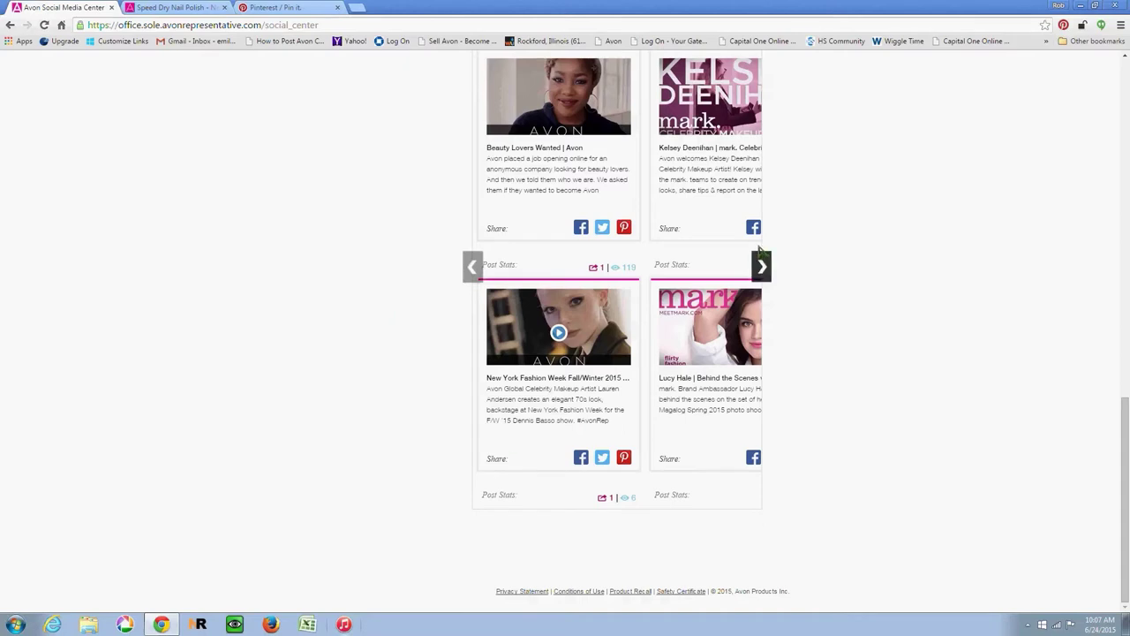
pyautogui.click(471, 266)
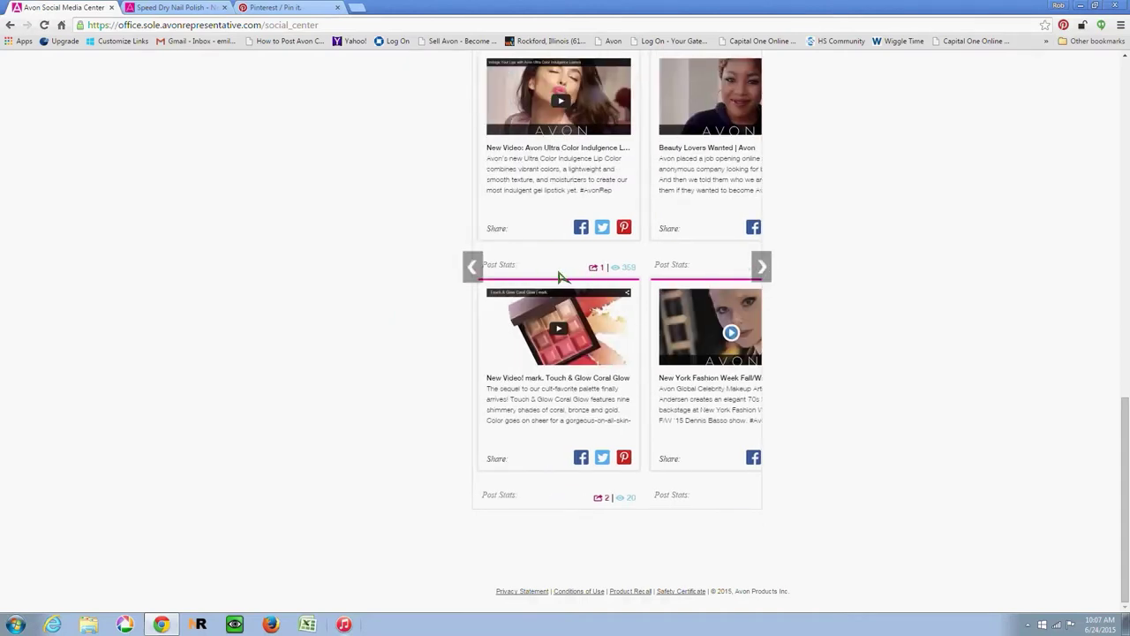
# Open the full My Stats list and examine the entries for the Ultra Color Crayon and Time to Lash Out posts.
pyautogui.scroll(15, 558, 277)
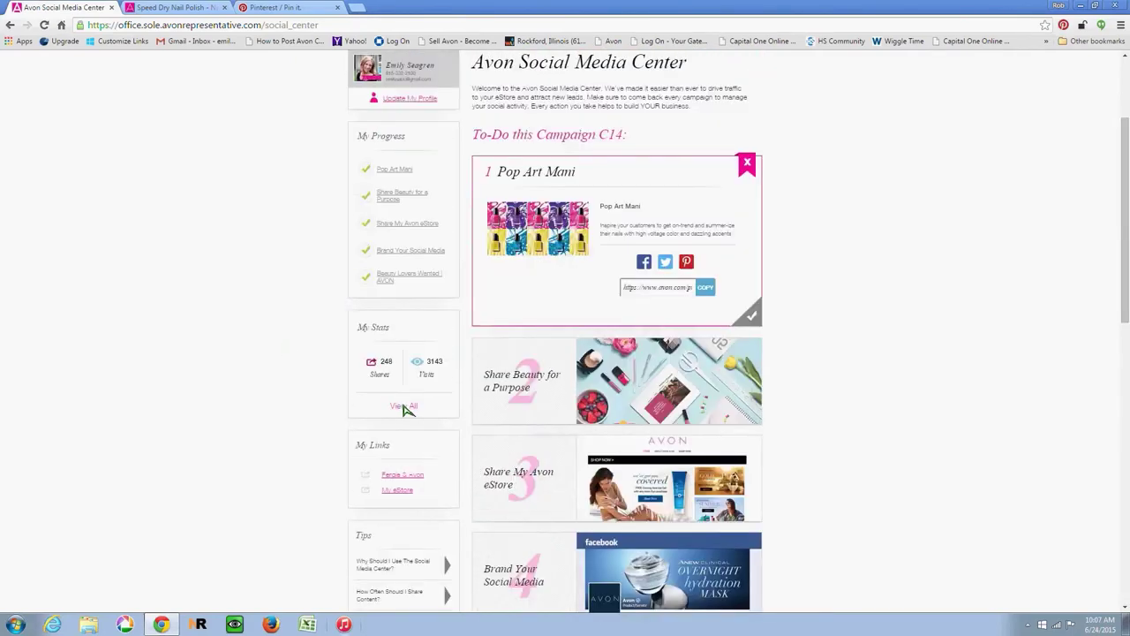
pyautogui.click(404, 407)
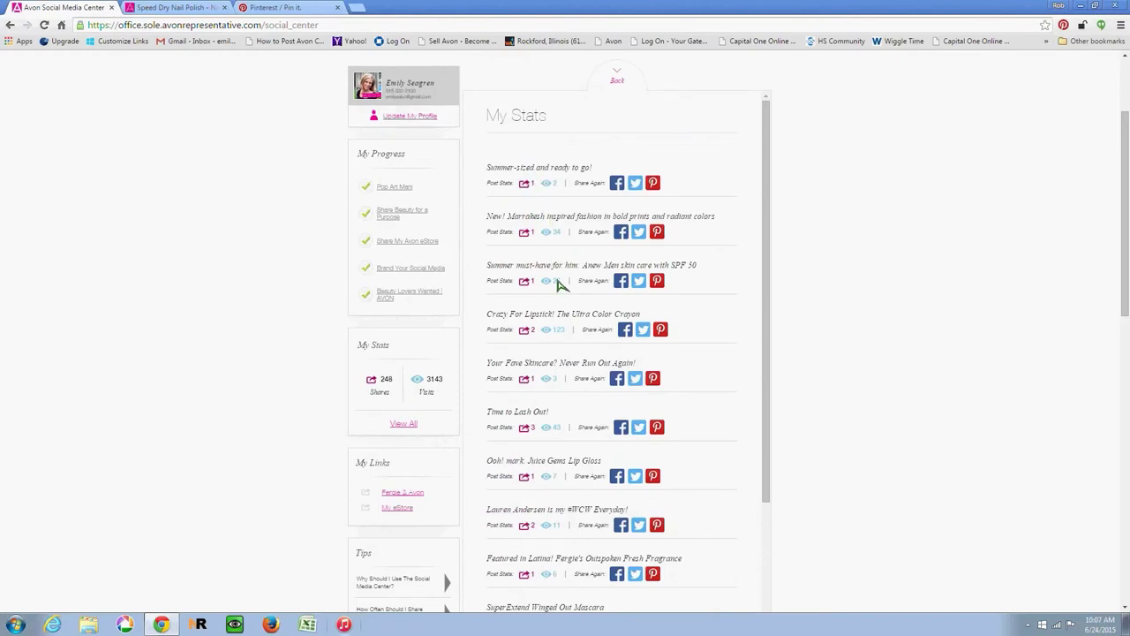
pyautogui.scroll(-1, 558, 283)
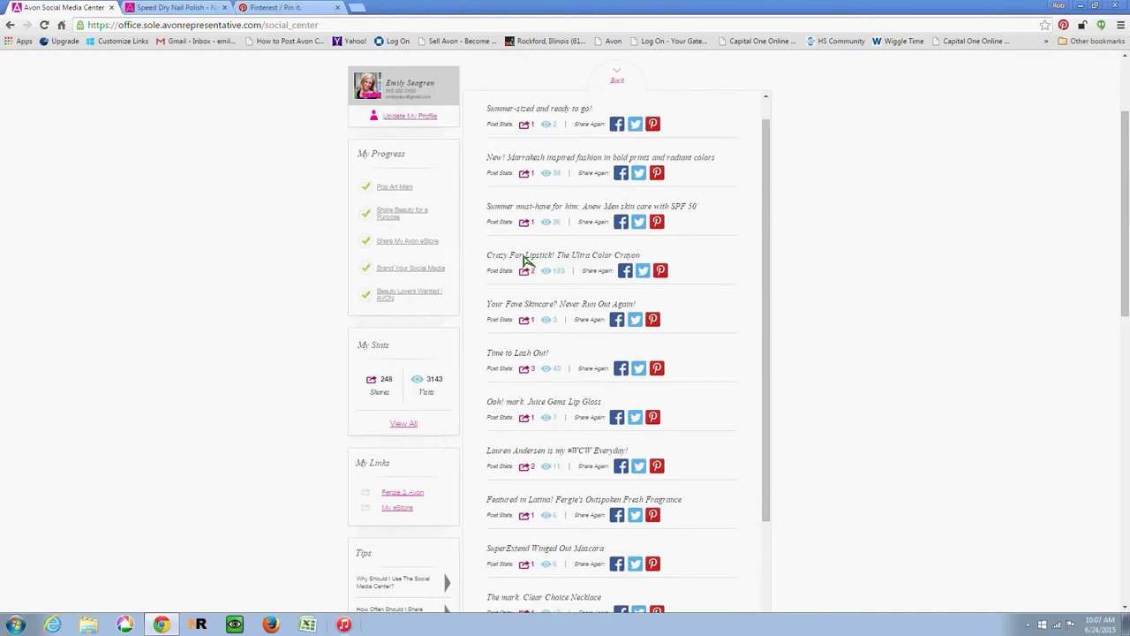
pyautogui.moveTo(524, 255); pyautogui.dragTo(621, 256)
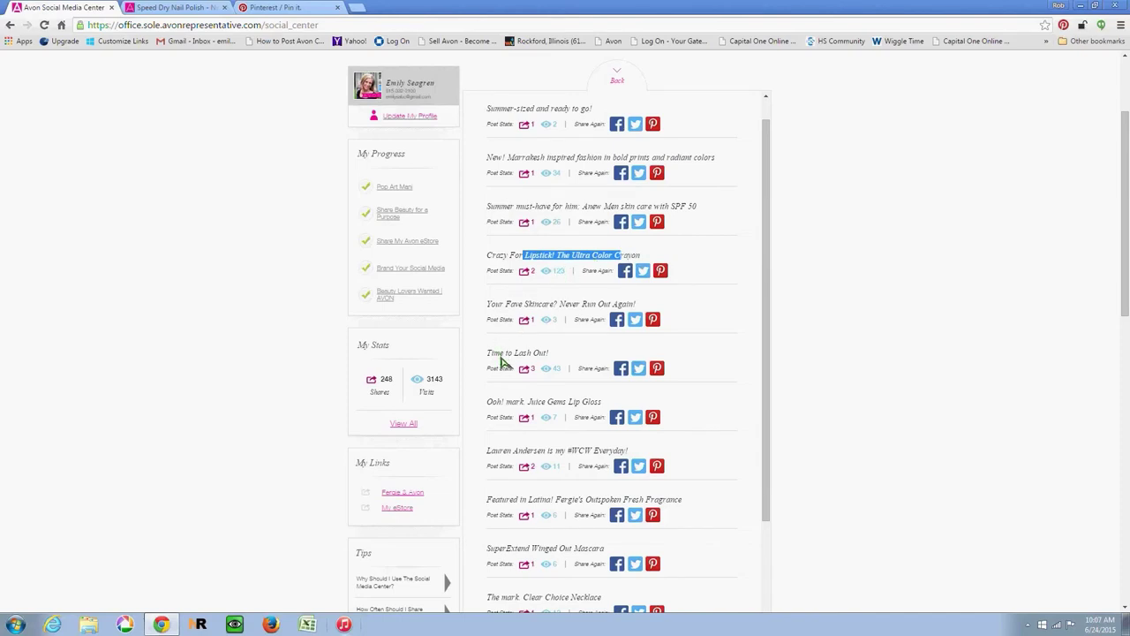
pyautogui.moveTo(501, 361); pyautogui.dragTo(535, 364)
pyautogui.click(547, 369)
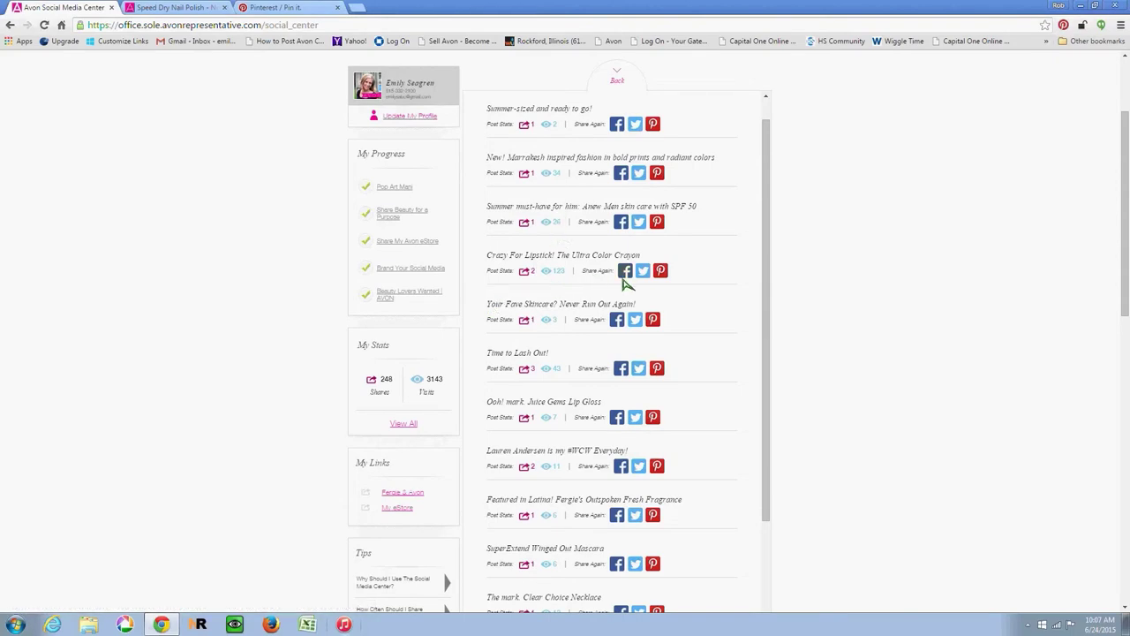
# Skim the remaining shared posts in My Stats, return to the start of the list and close it.
pyautogui.scroll(-2, 562, 302)
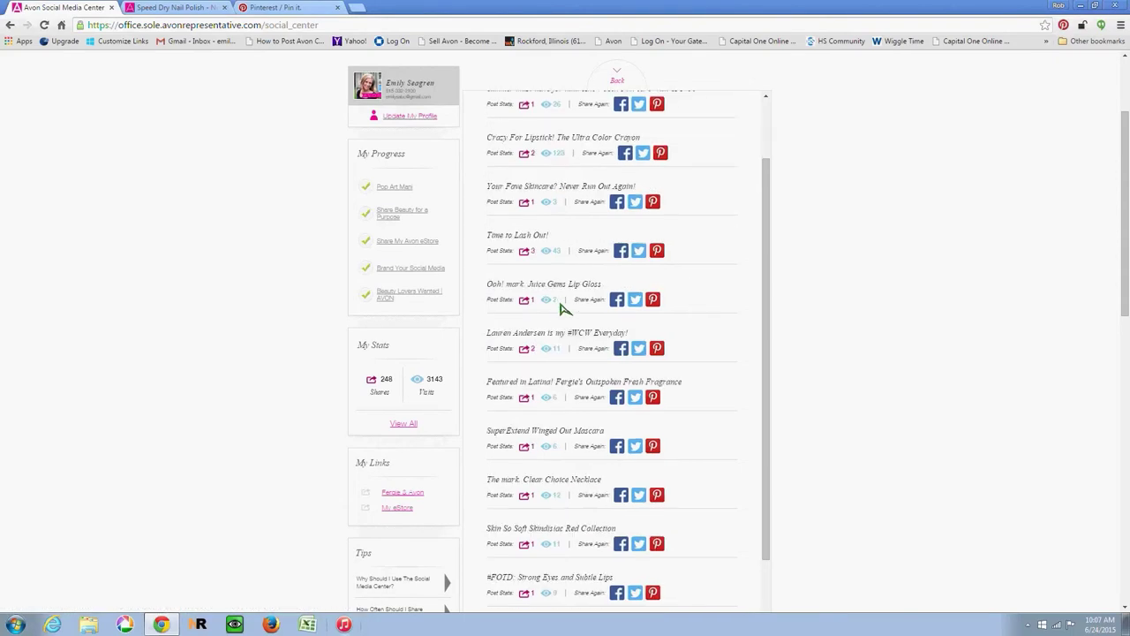
pyautogui.scroll(-4, 561, 303)
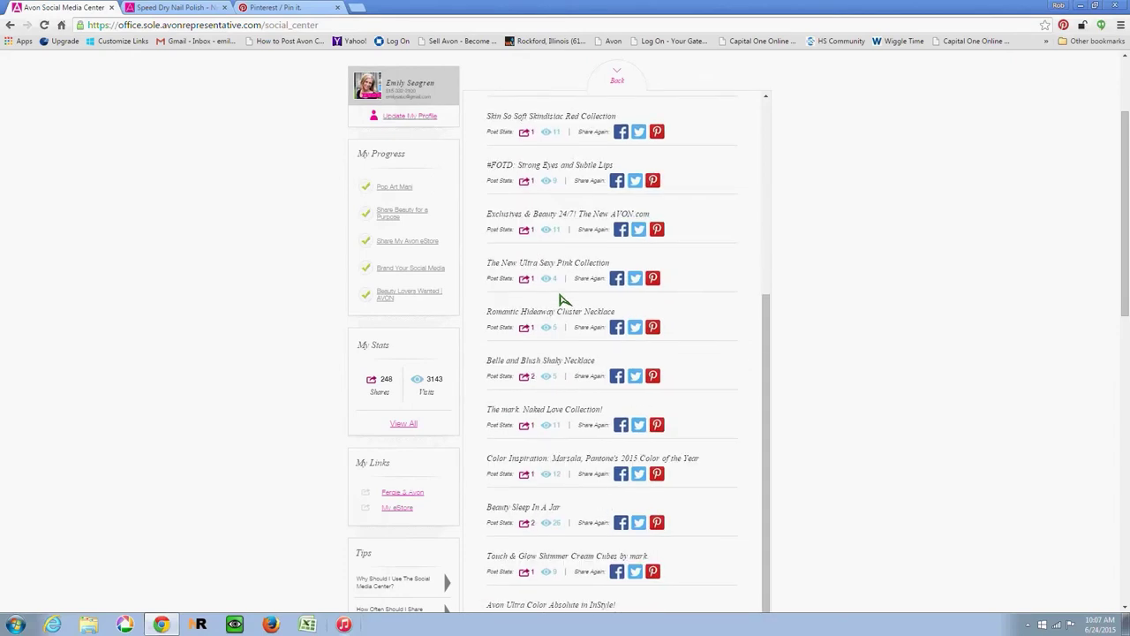
pyautogui.scroll(-1, 622, 458)
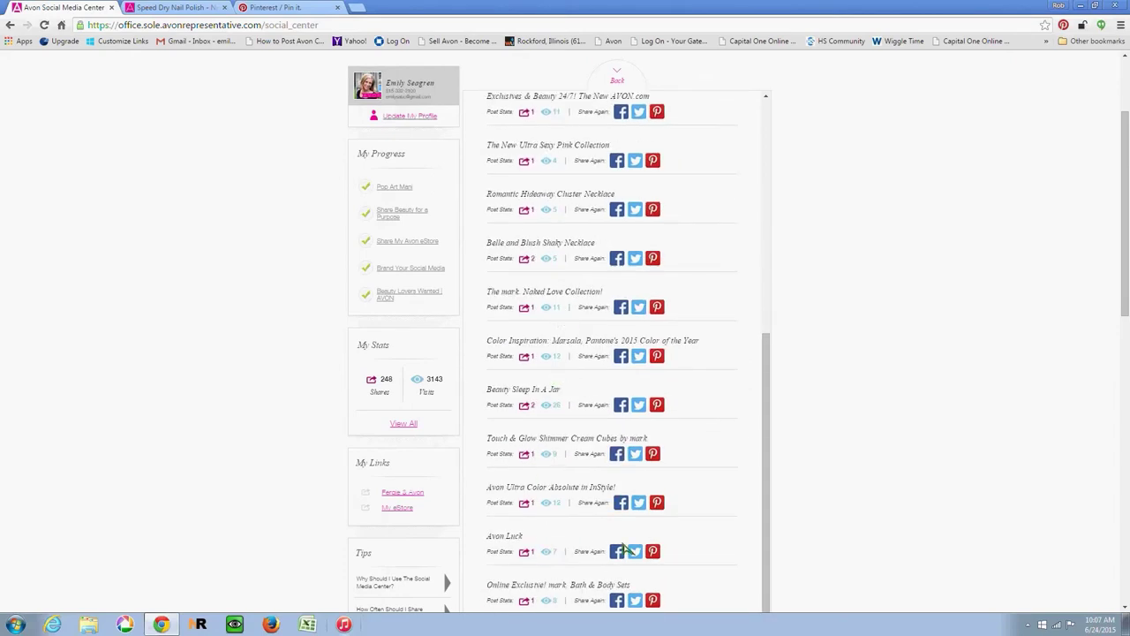
pyautogui.scroll(4, 531, 258)
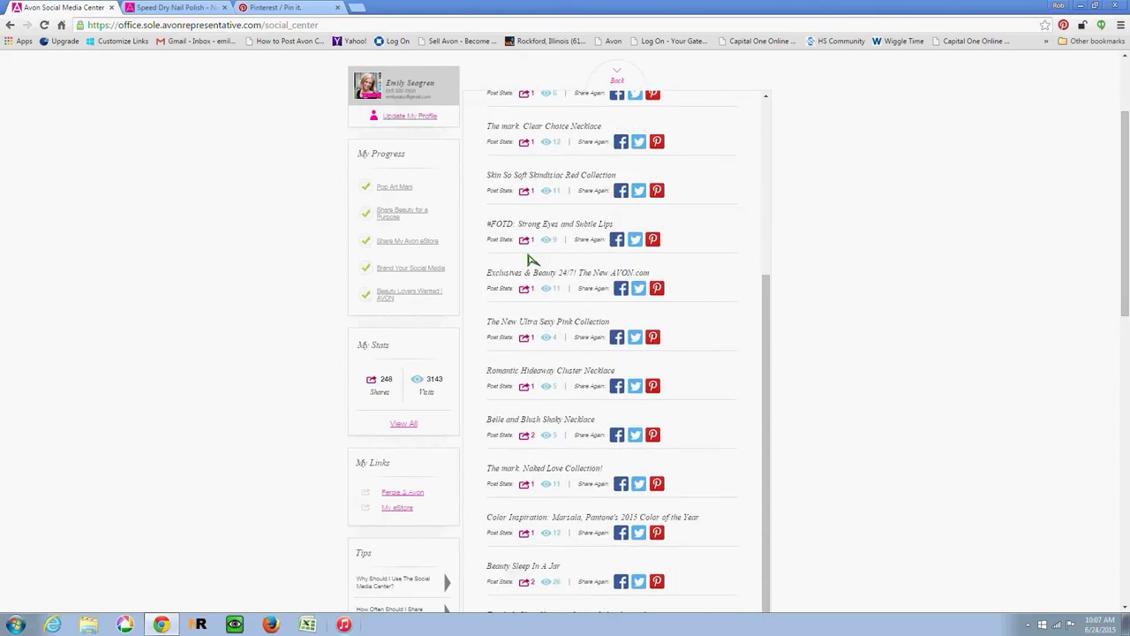
pyautogui.scroll(4, 531, 259)
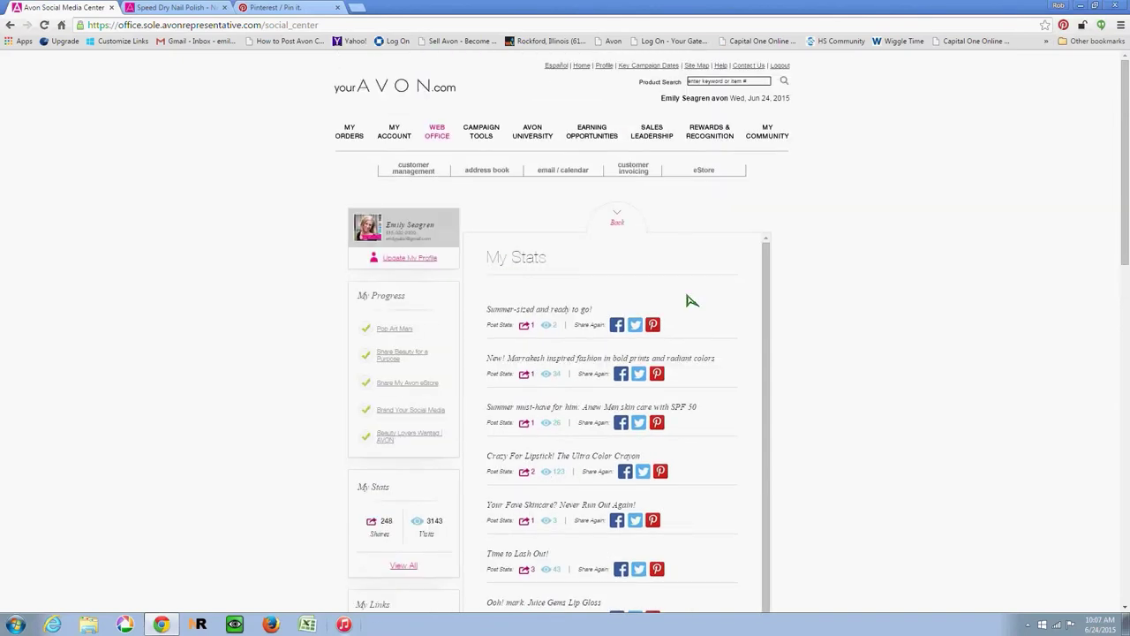
pyautogui.moveTo(519, 182)
pyautogui.click(618, 224)
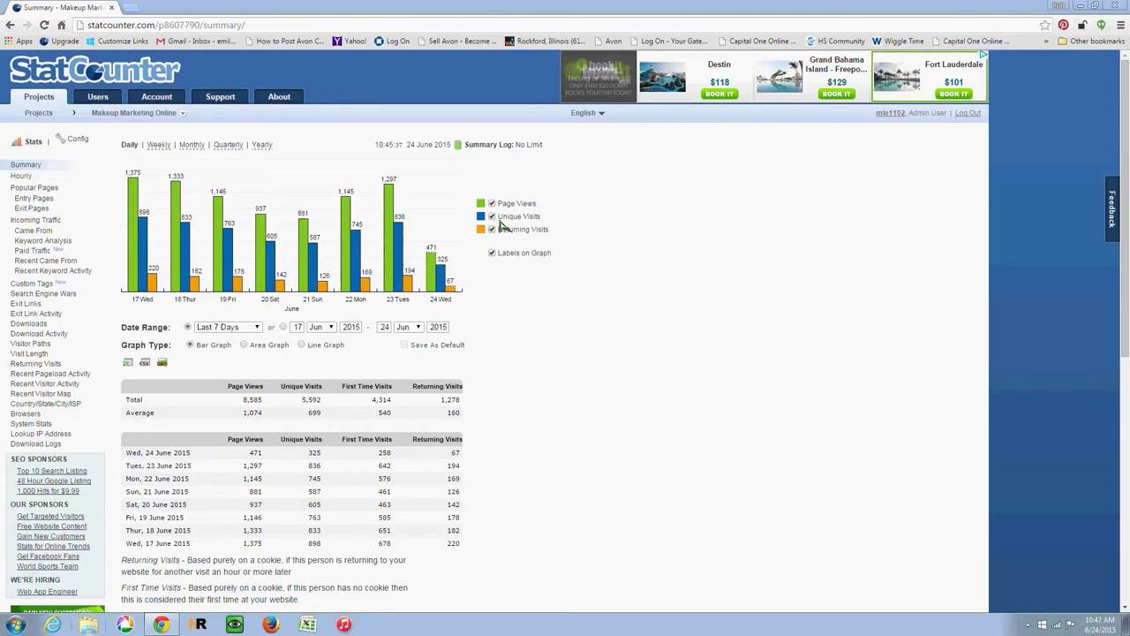
# Limit the summary graph to Unique Visits by excluding Page Views and Returning Visits.
pyautogui.moveTo(515, 223); pyautogui.dragTo(516, 220)
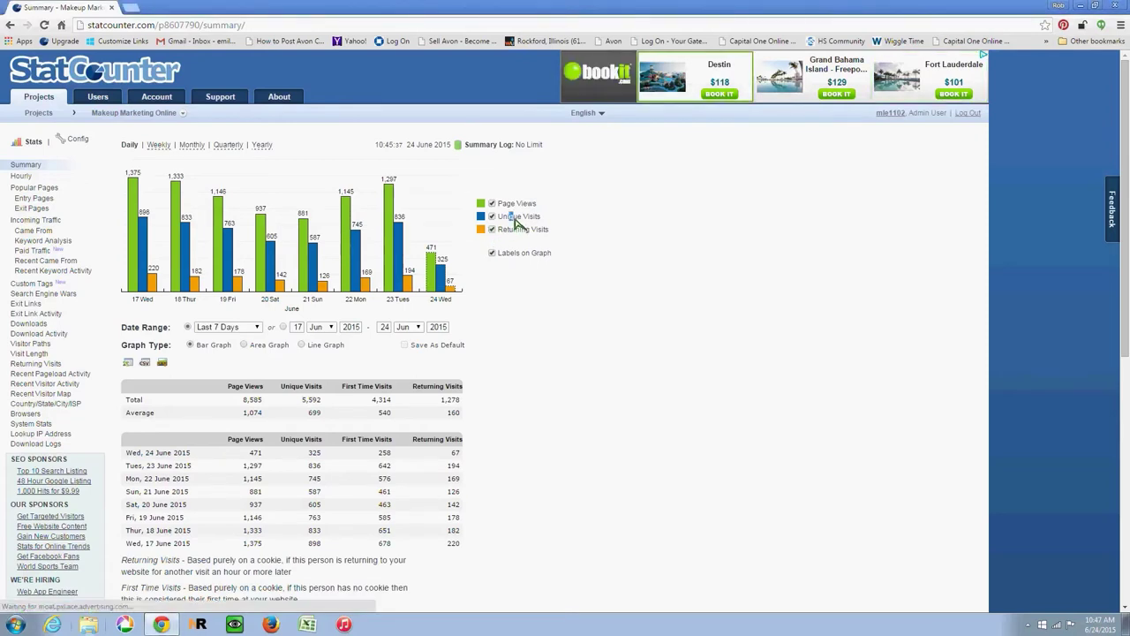
pyautogui.click(492, 216)
pyautogui.click(492, 216)
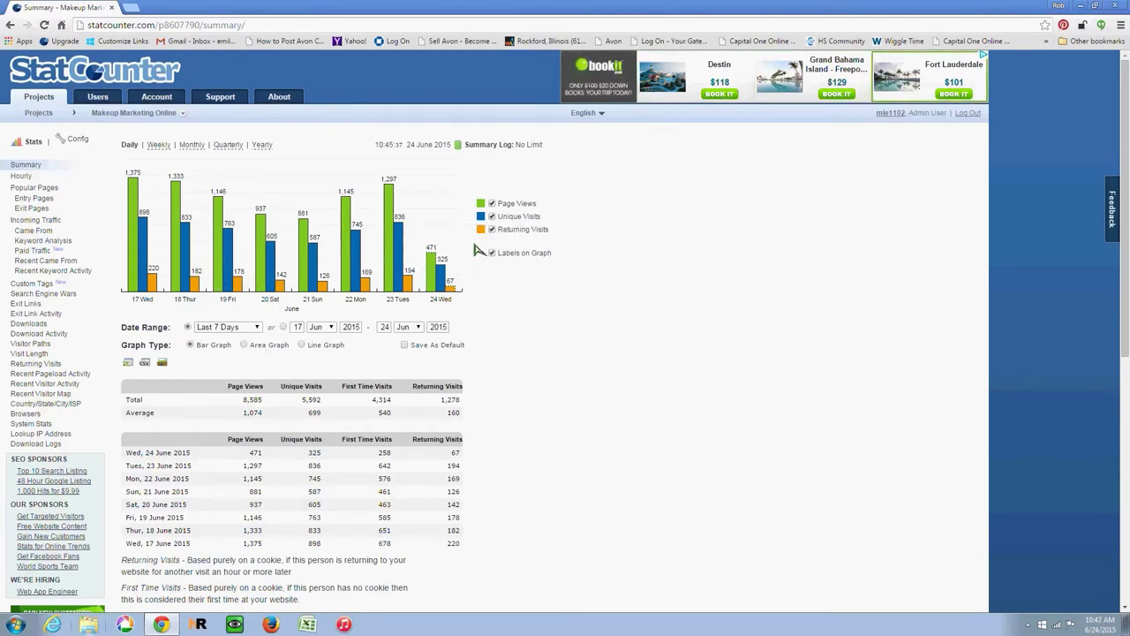
pyautogui.click(492, 204)
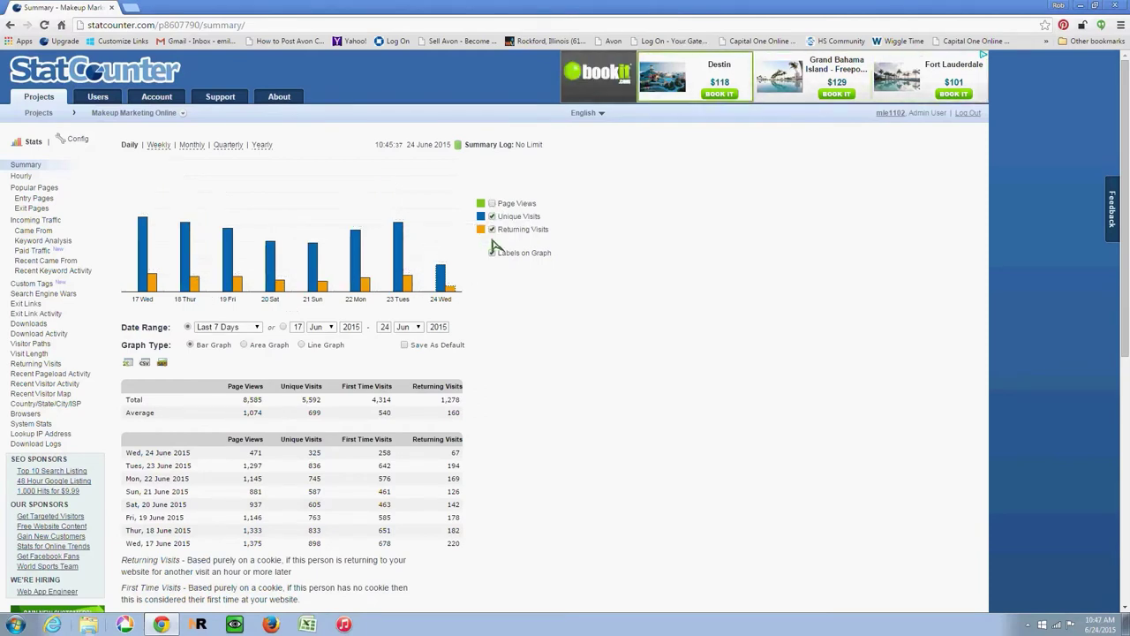
pyautogui.click(493, 229)
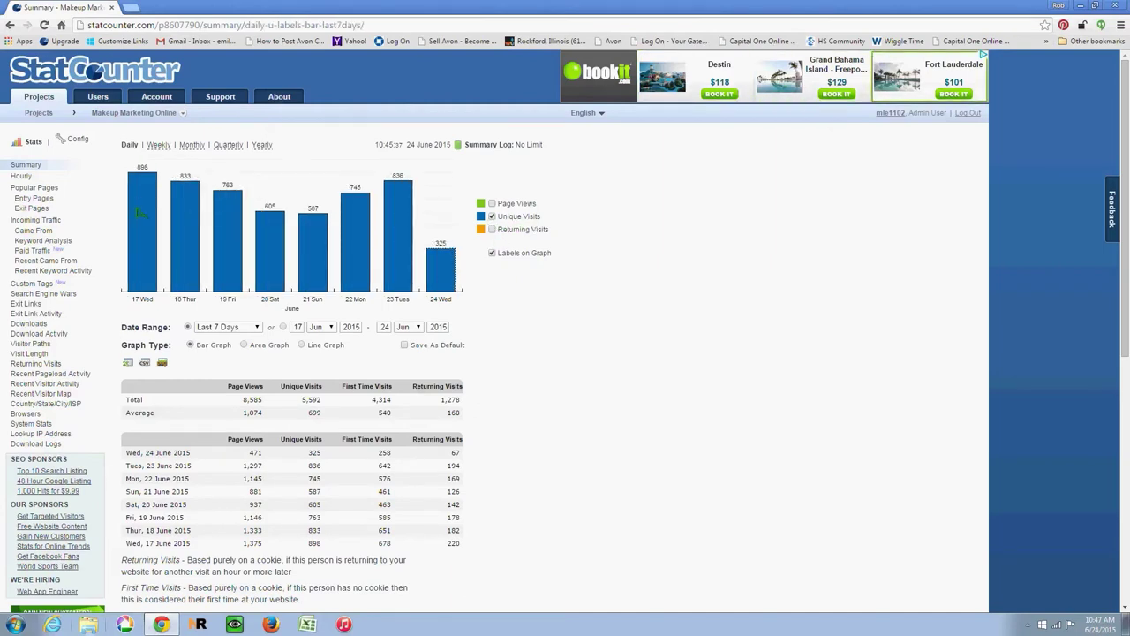
# Show the unique visits by week, check the available date ranges and view them as an area graph and a line graph.
pyautogui.click(158, 145)
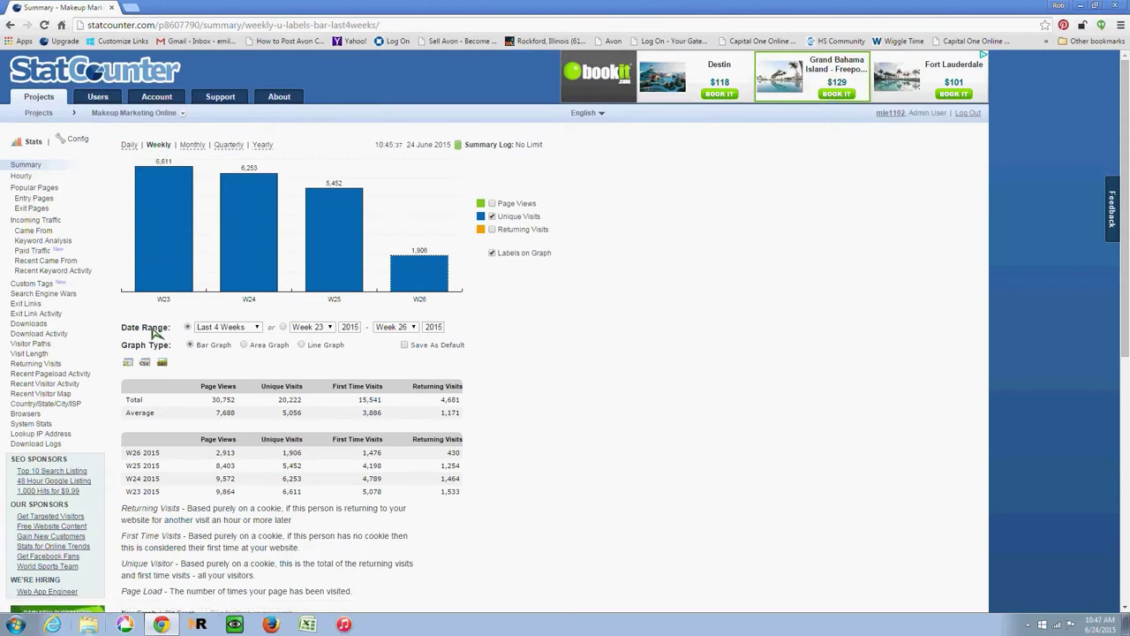
pyautogui.click(219, 328)
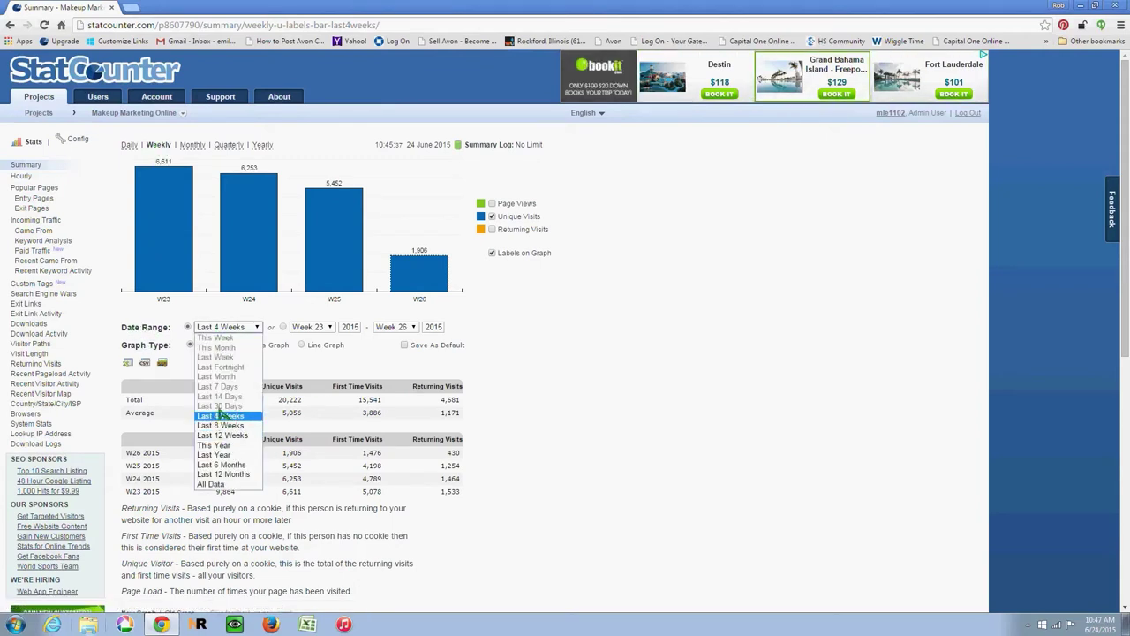
pyautogui.click(565, 334)
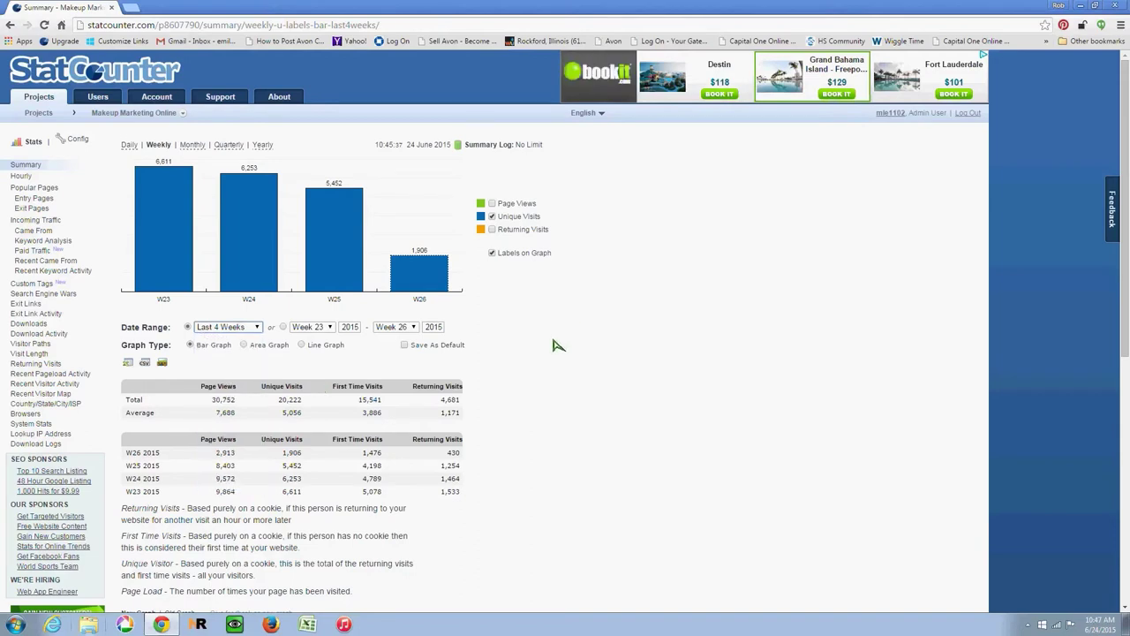
pyautogui.click(245, 345)
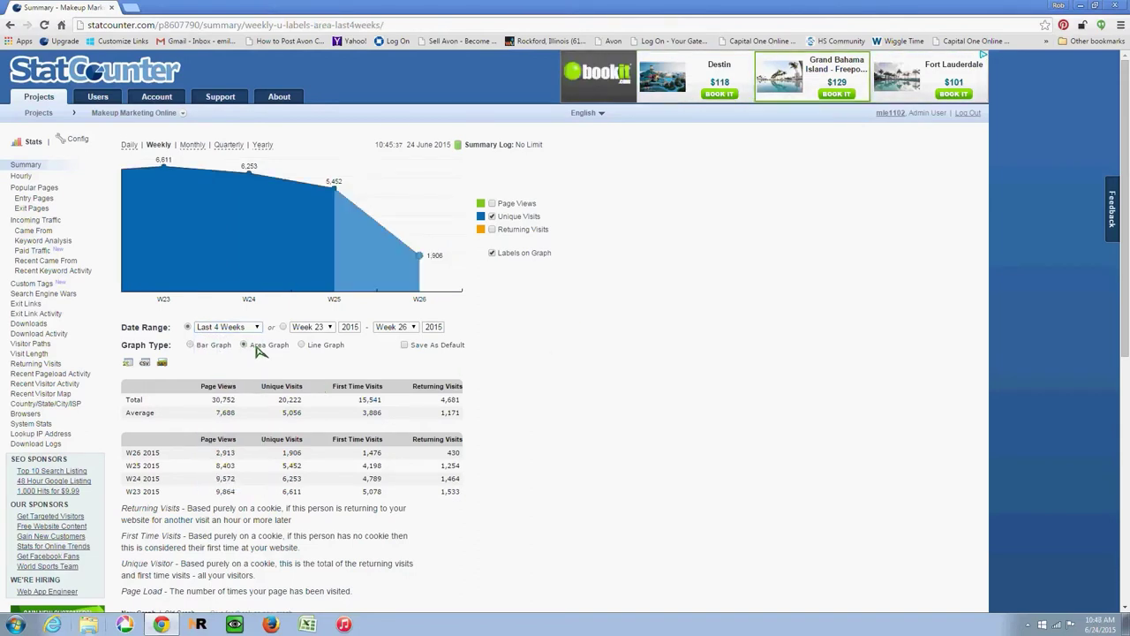
pyautogui.click(303, 345)
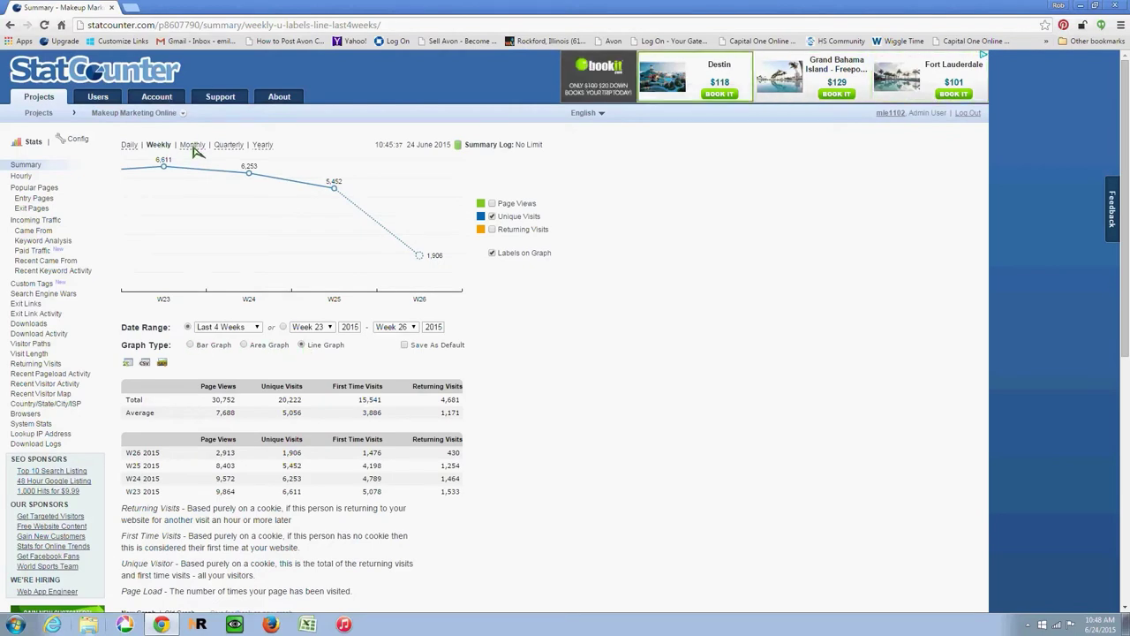
# Show the unique visits by month, examine the Last Year range and choose This Year again.
pyautogui.click(191, 145)
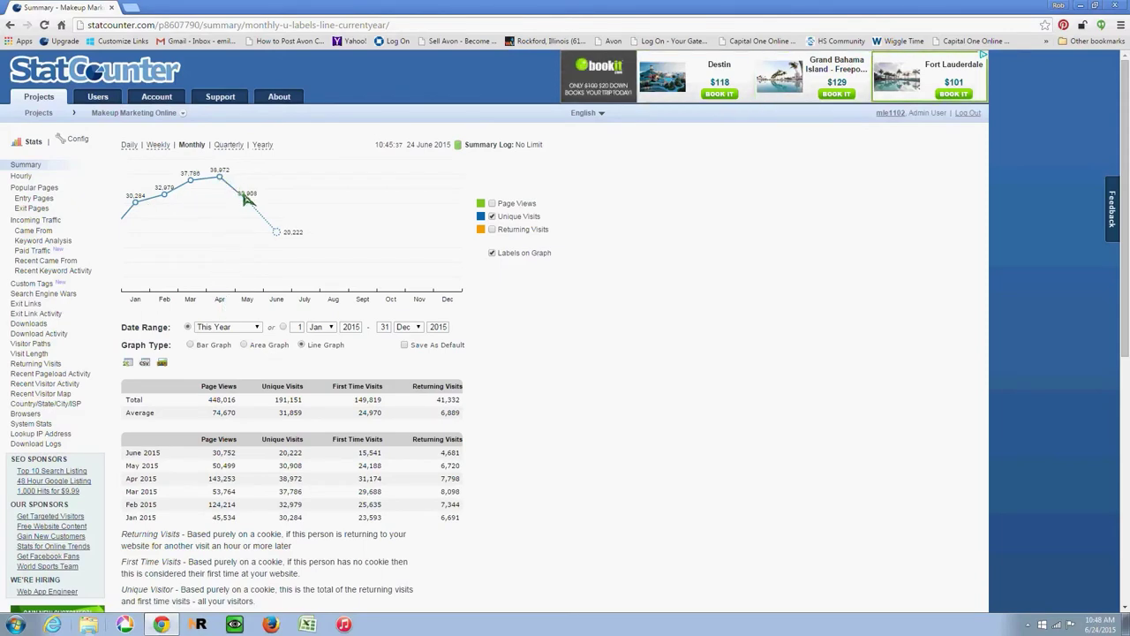
pyautogui.click(221, 325)
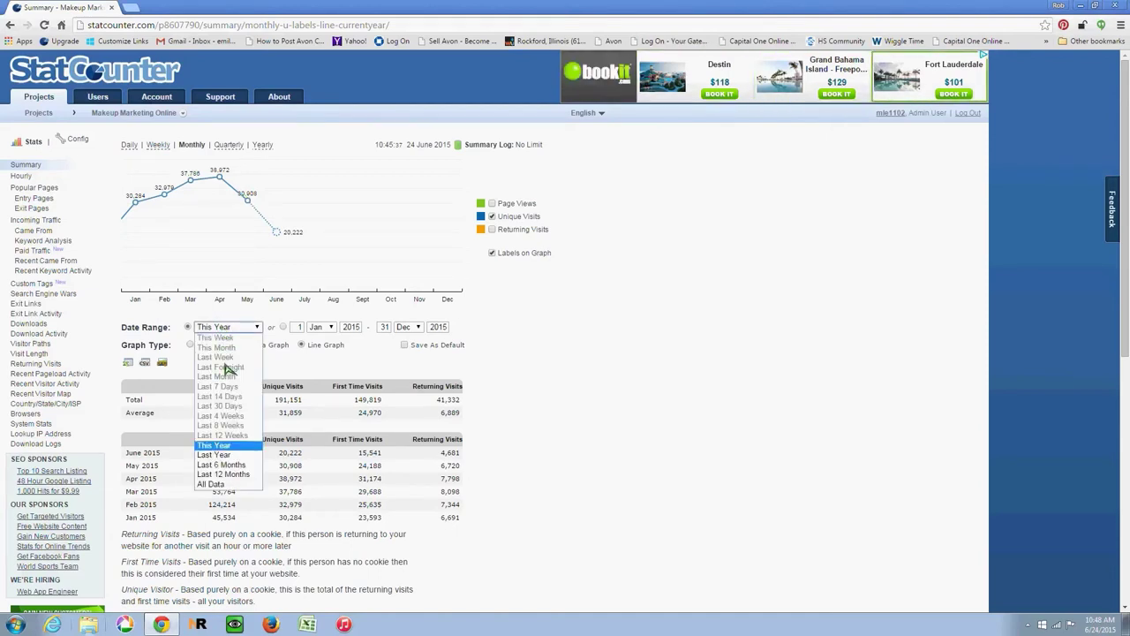
pyautogui.click(226, 446)
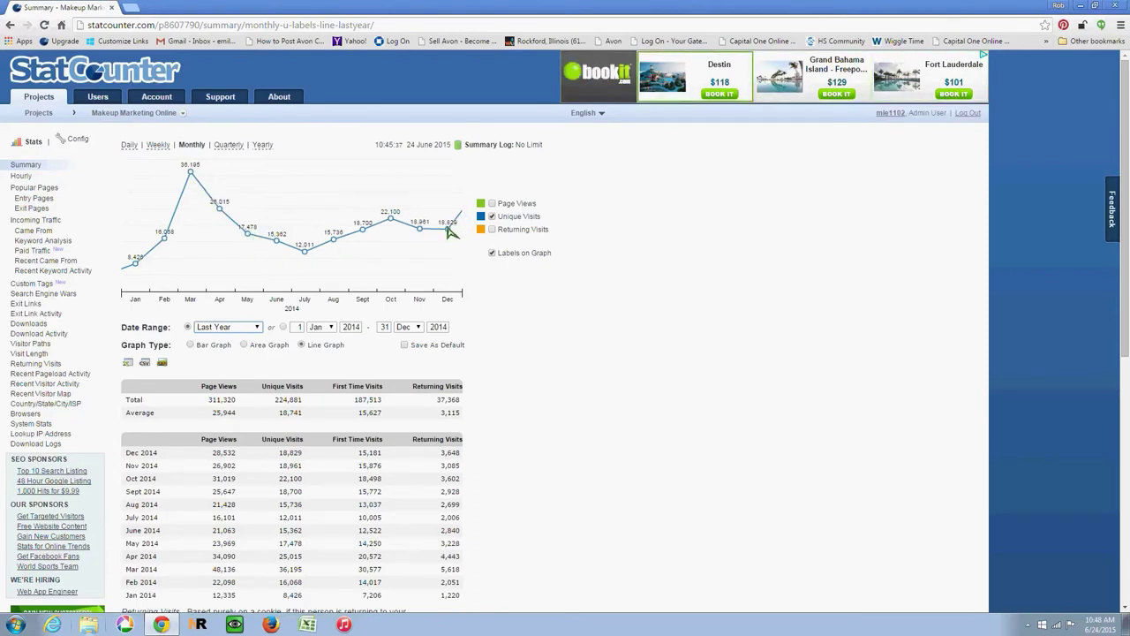
pyautogui.click(221, 327)
pyautogui.click(220, 445)
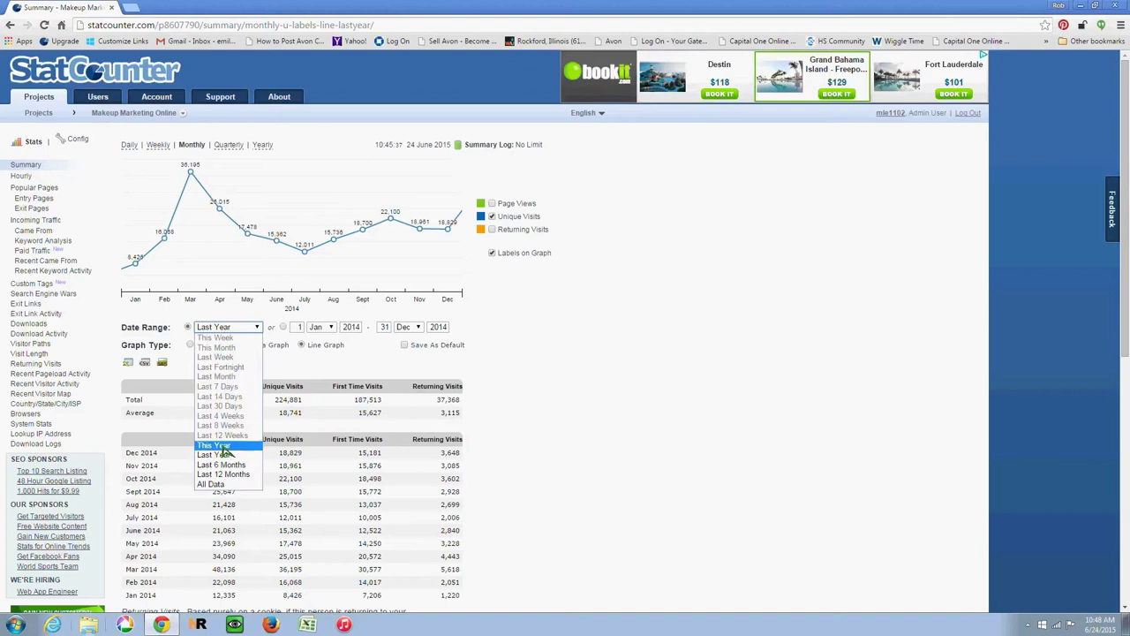
# Show the unique visits by year as a bar graph and compare the yearly bars.
pyautogui.click(262, 147)
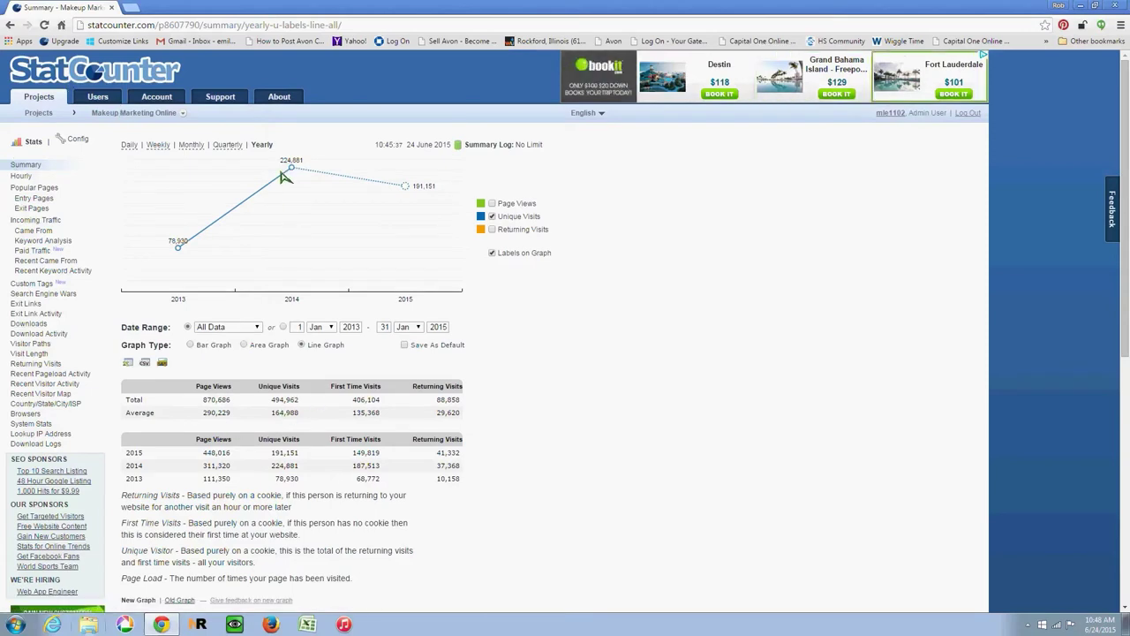
pyautogui.click(191, 345)
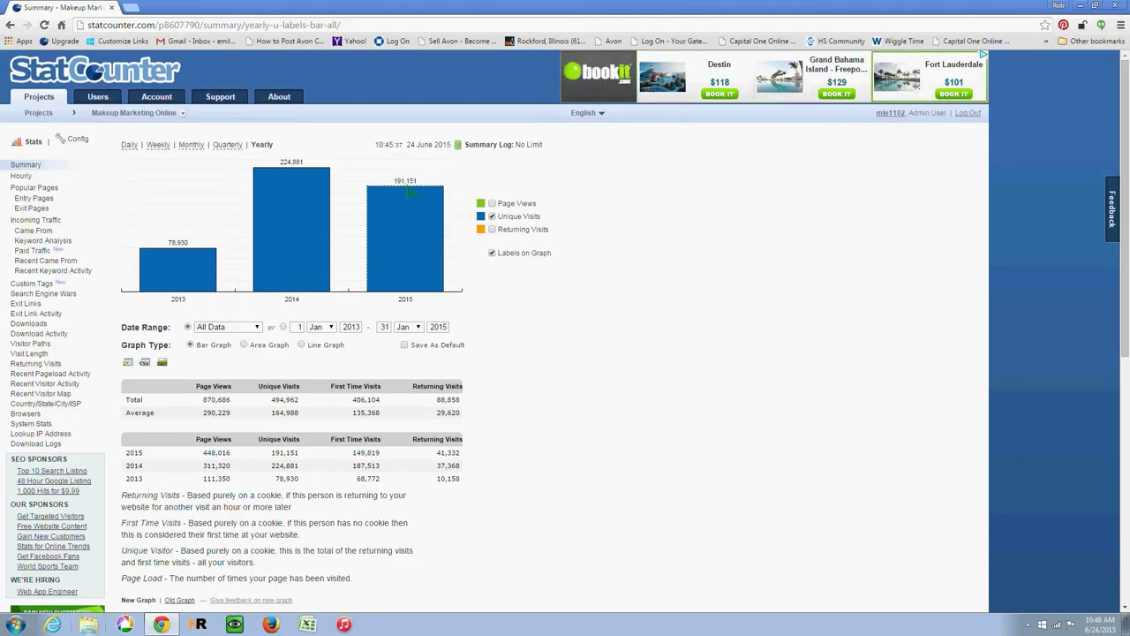
pyautogui.moveTo(433, 218)
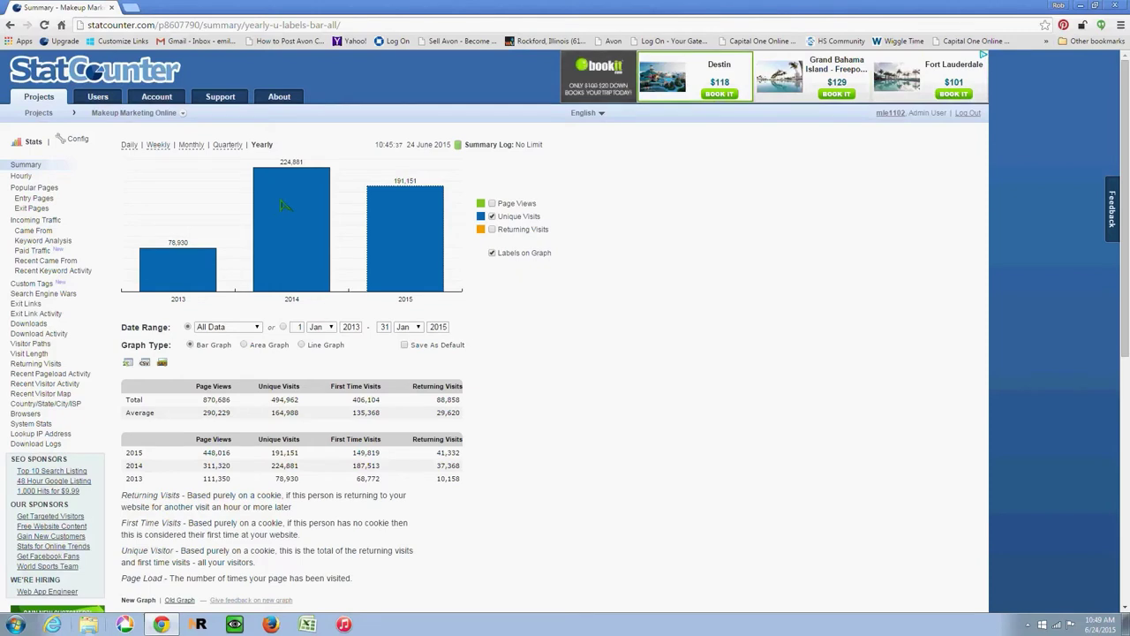
# Switch to the Avon Rep project and look over its yearly unique visits graph and table.
pyautogui.click(183, 115)
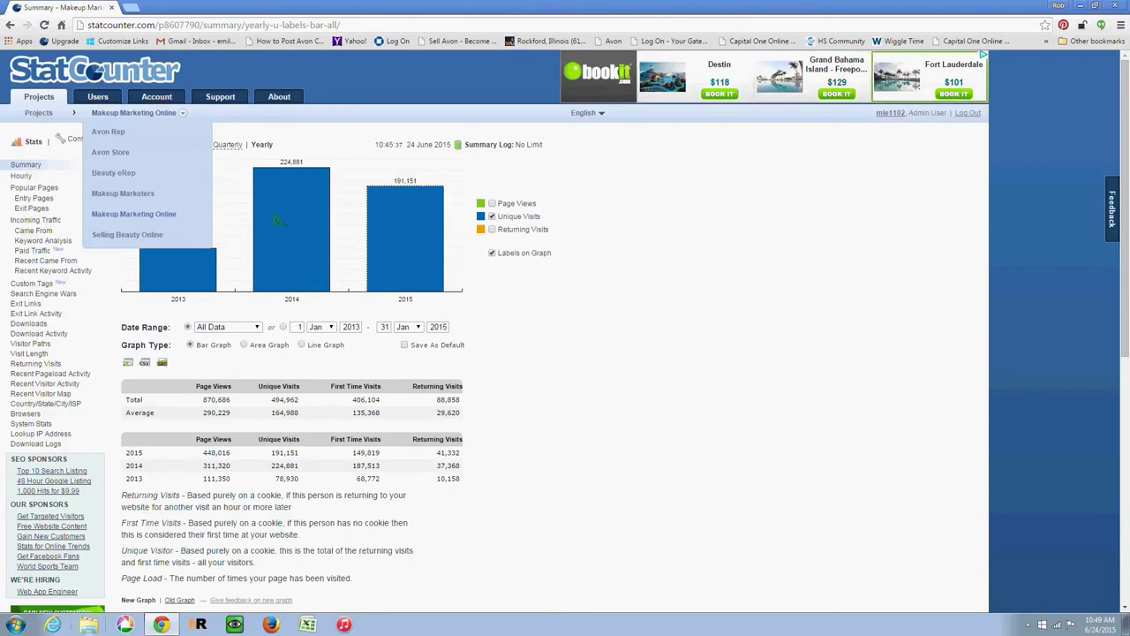
pyautogui.click(108, 132)
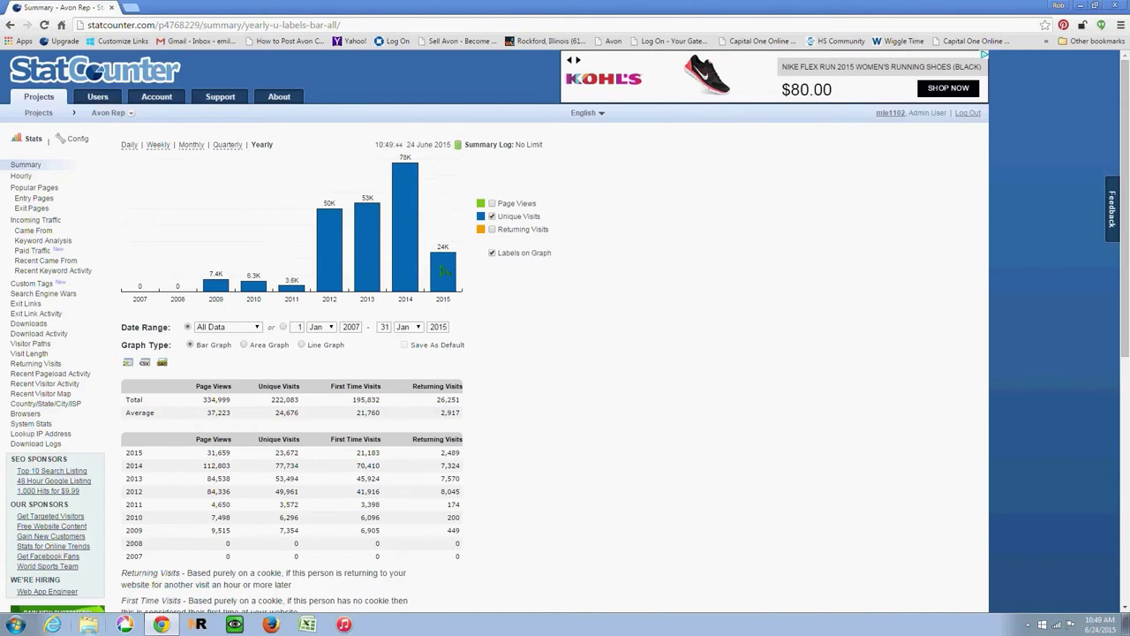
pyautogui.moveTo(443, 273)
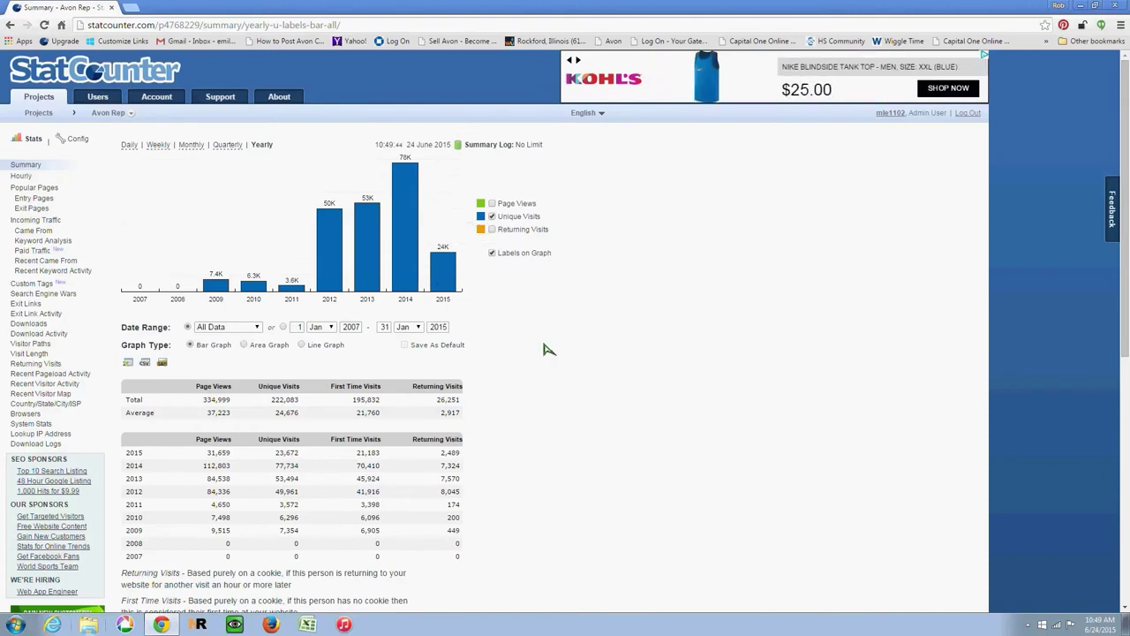
pyautogui.scroll(-2, 615, 323)
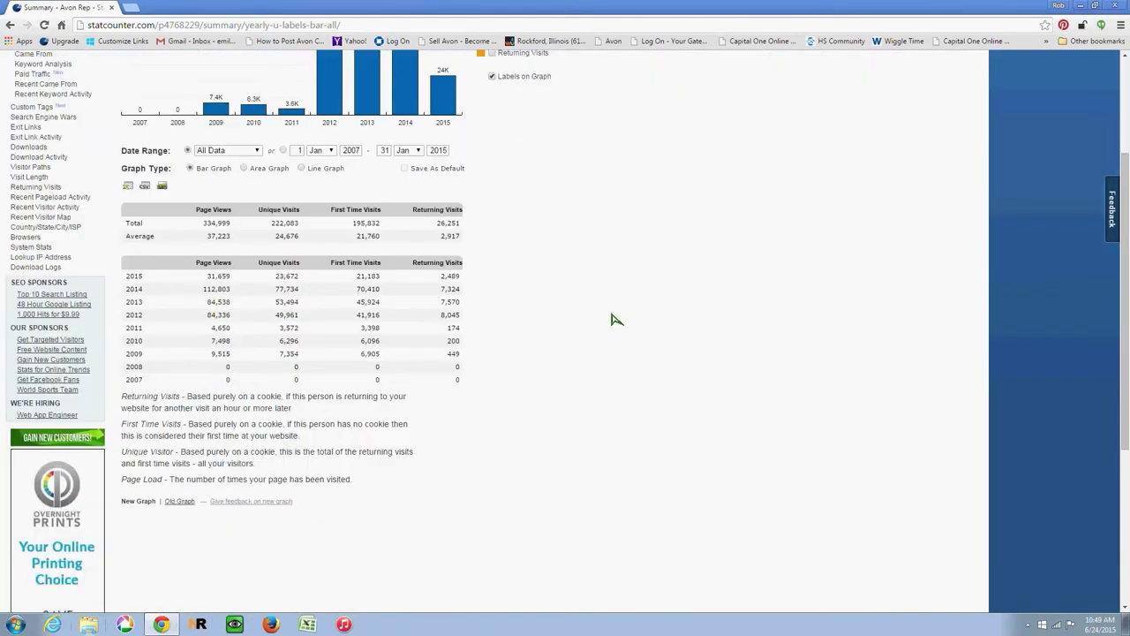
pyautogui.scroll(2, 614, 316)
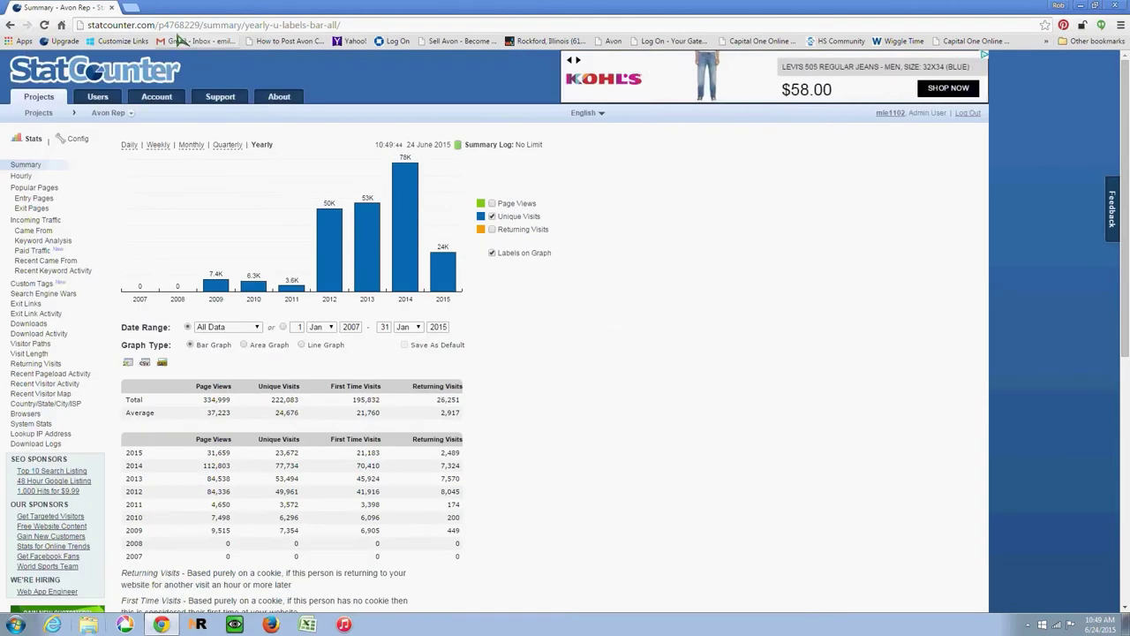
# Open makeupmarketingonline.com in a new browser tab and search the site for "statcounter".
pyautogui.click(134, 8)
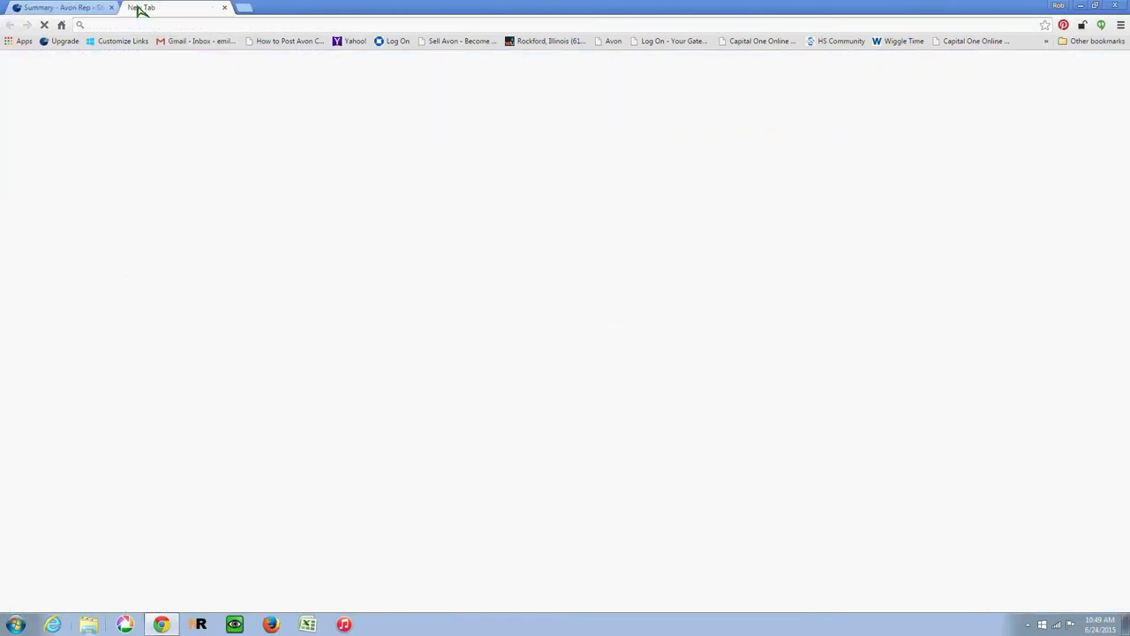
pyautogui.write('makeupmarketingonline.com')
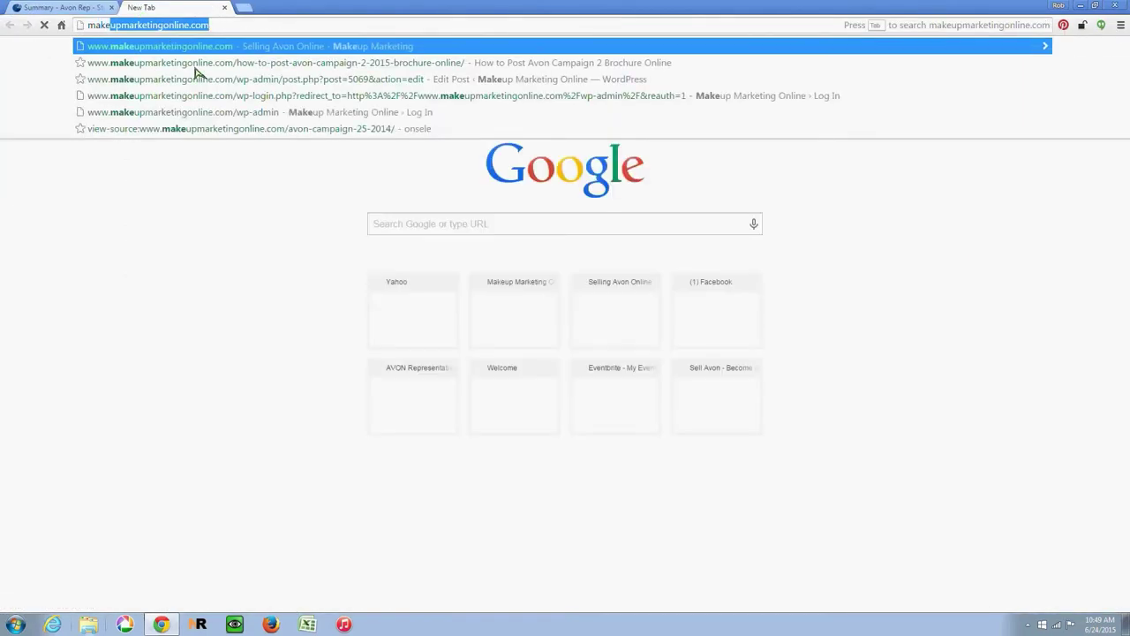
pyautogui.press('Return')
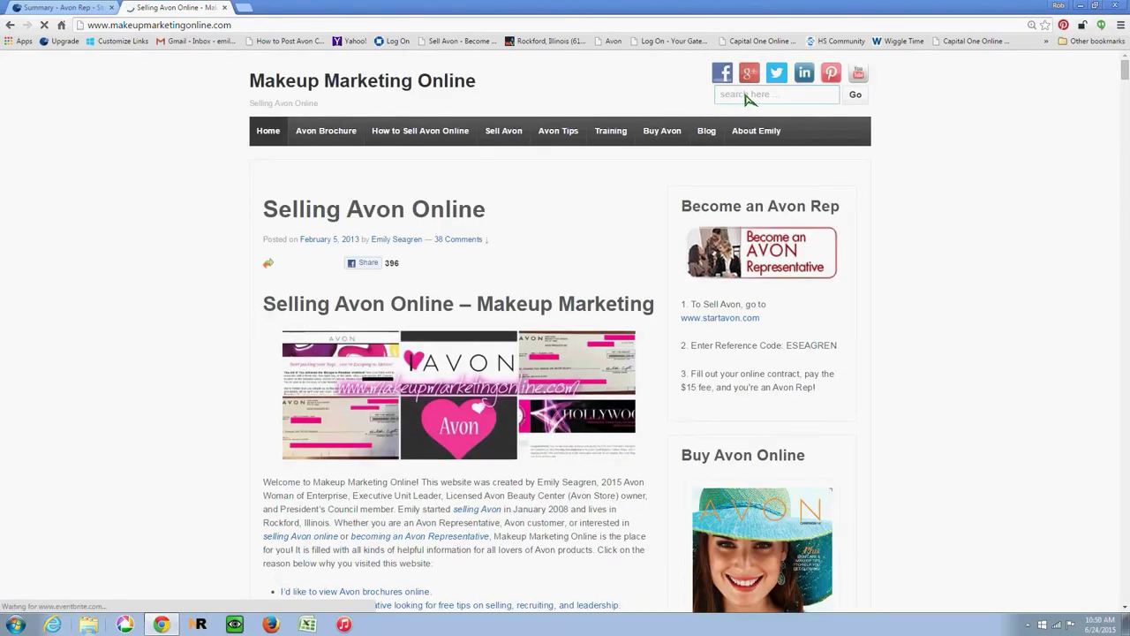
pyautogui.click(746, 96)
pyautogui.write('statcounter')
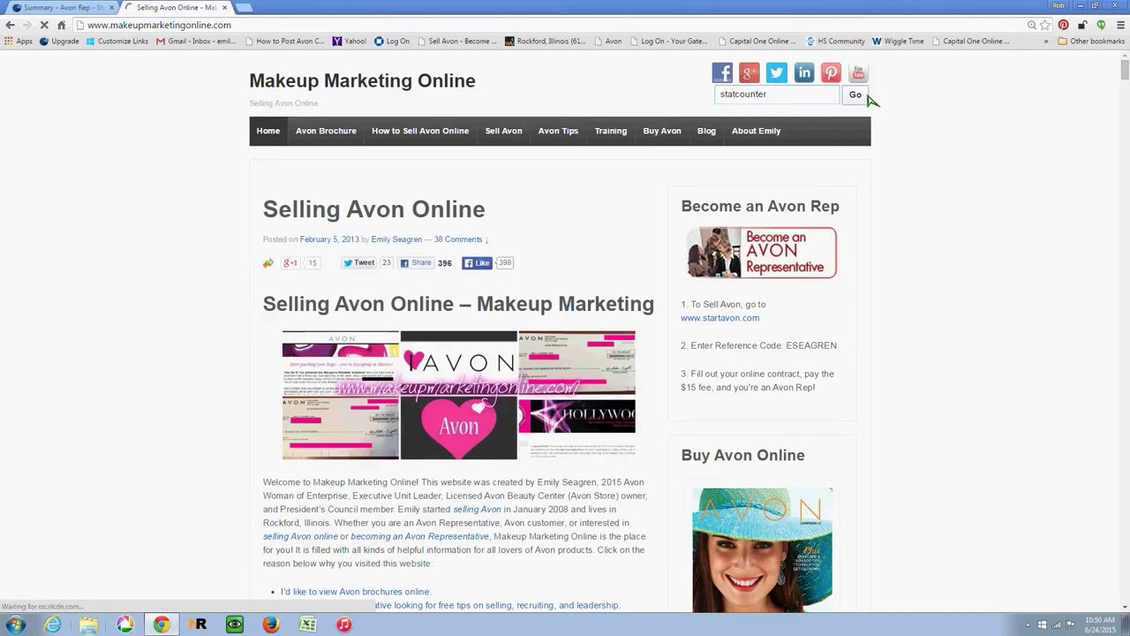
pyautogui.click(867, 95)
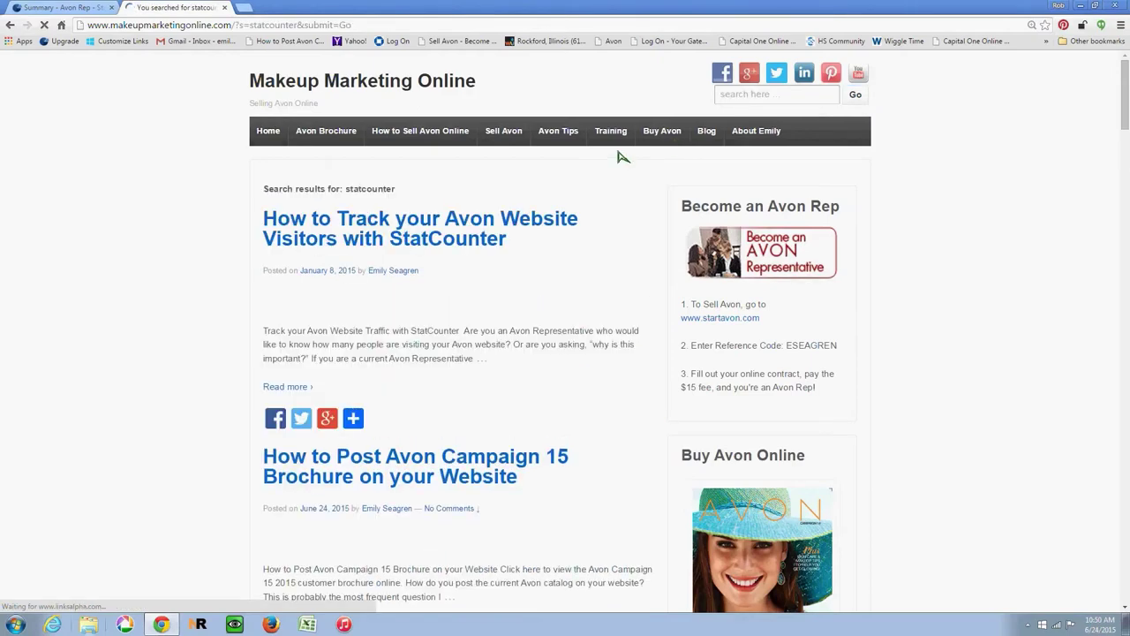
# Open the article How to Track your Avon Website Visitors with StatCounter and skim its text, video and resource links.
pyautogui.click(394, 224)
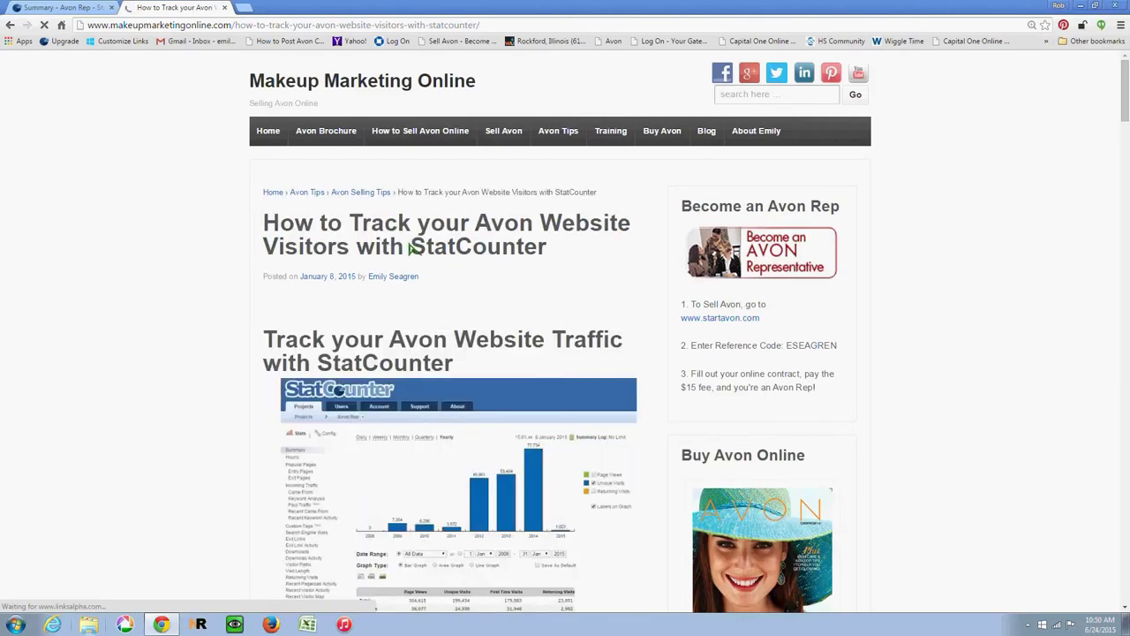
pyautogui.scroll(-5, 411, 250)
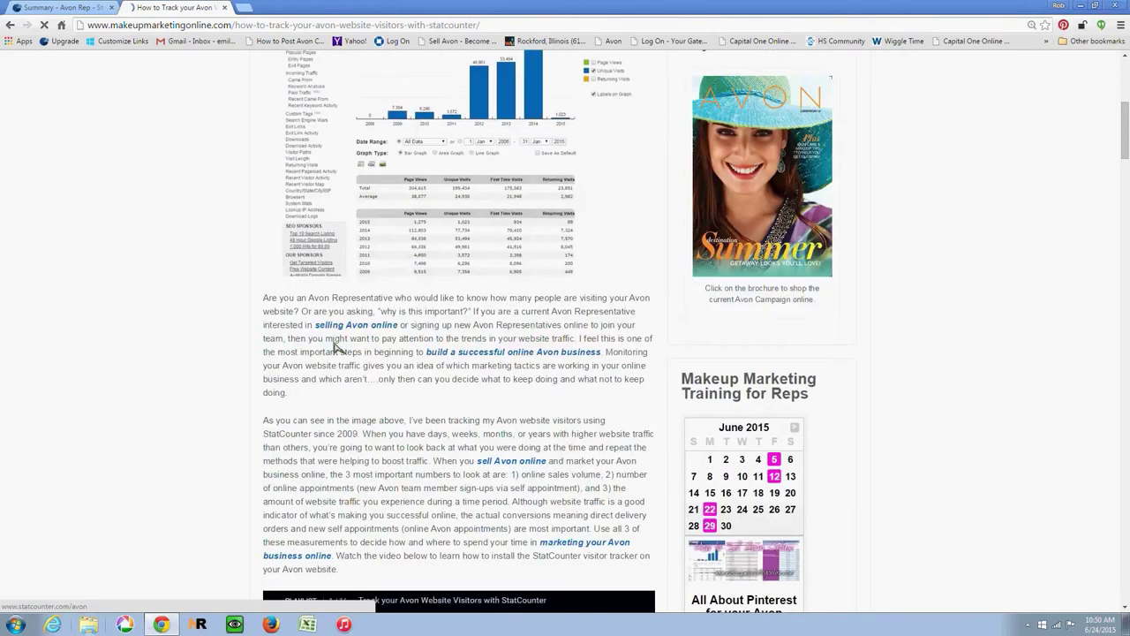
pyautogui.scroll(-4, 519, 279)
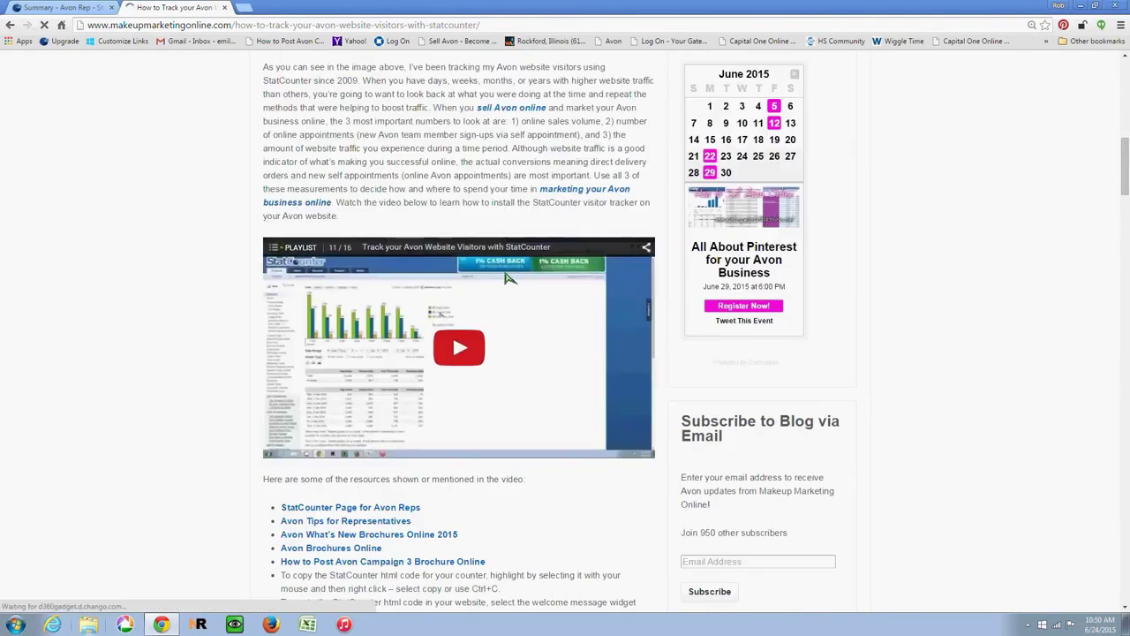
pyautogui.scroll(5, 508, 279)
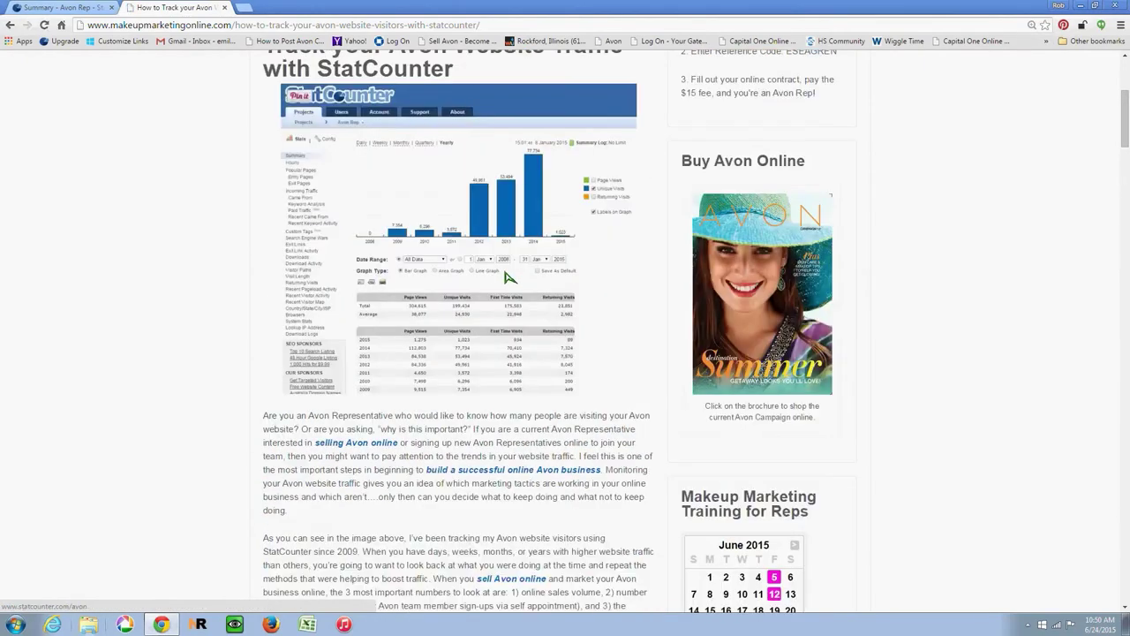
pyautogui.scroll(3, 508, 279)
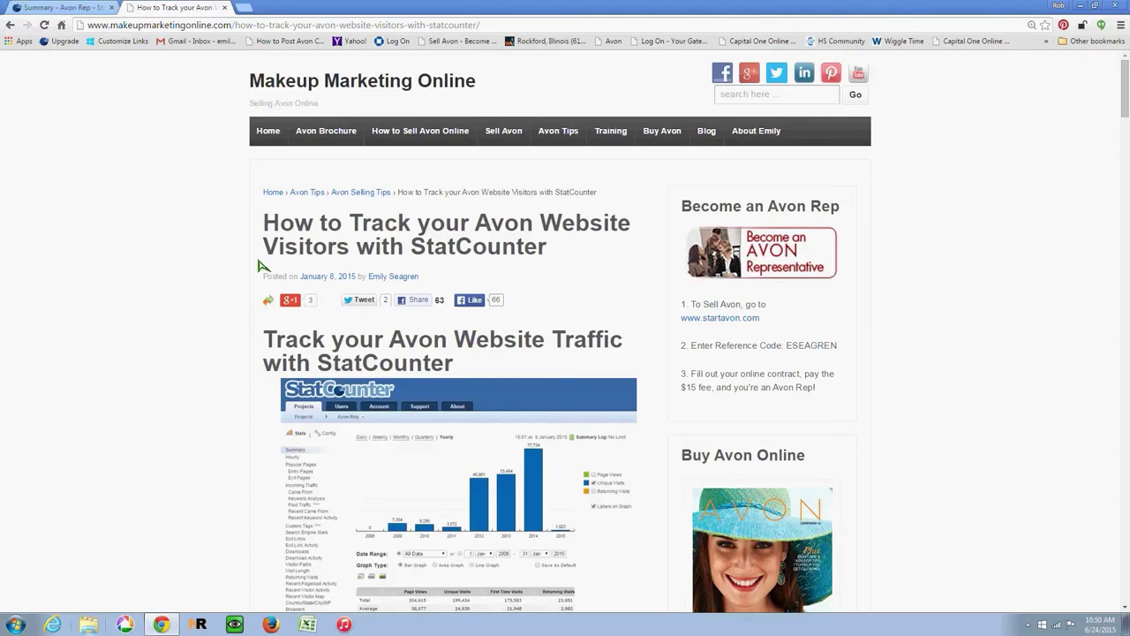
pyautogui.scroll(-2, 260, 265)
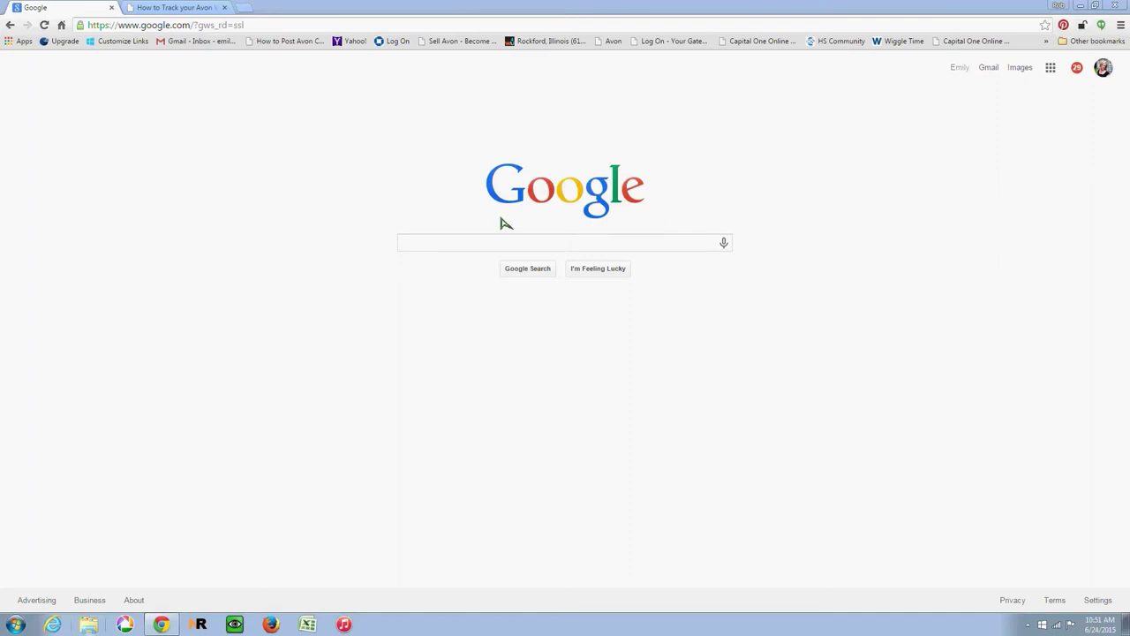
# Return to the makeupmarketingonline.com article and search the site for "google analytics".
pyautogui.click(425, 248)
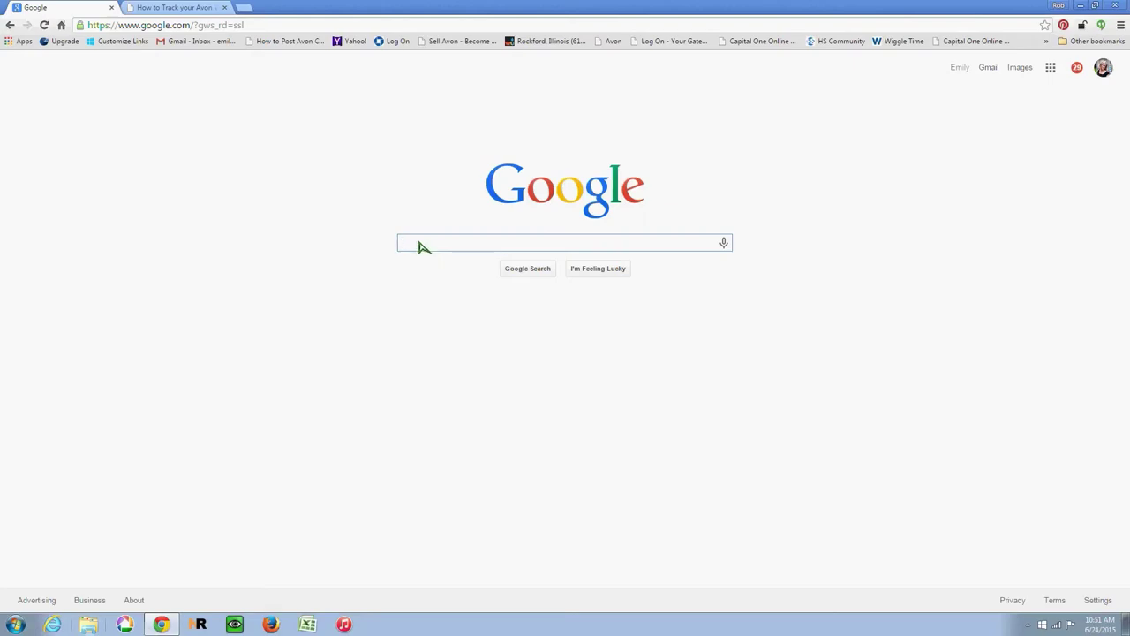
pyautogui.click(157, 7)
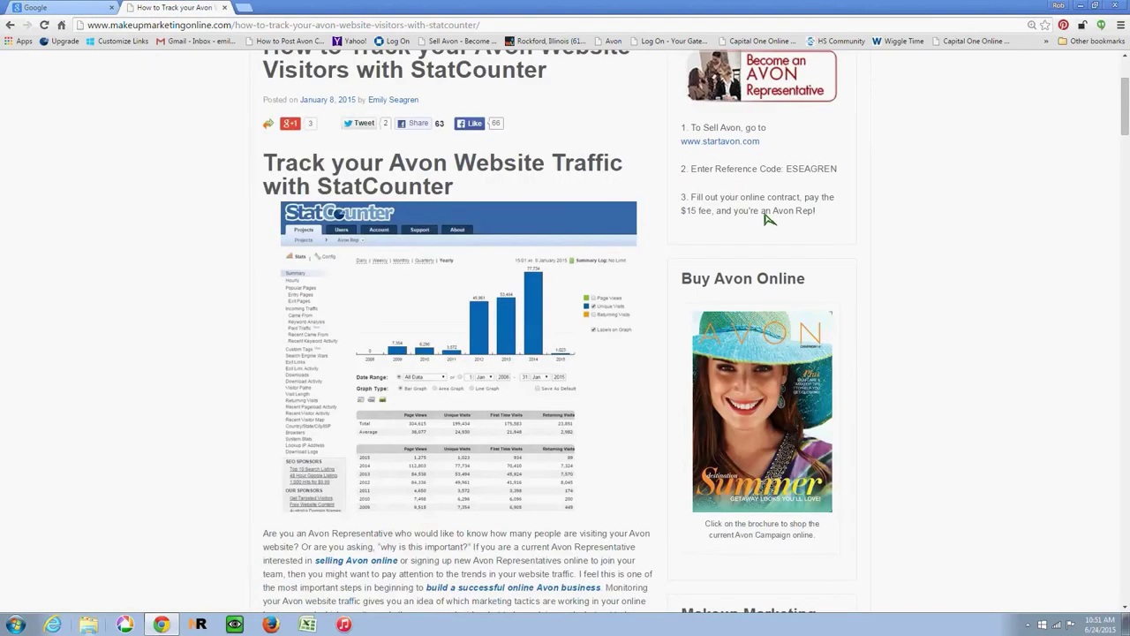
pyautogui.scroll(3, 765, 216)
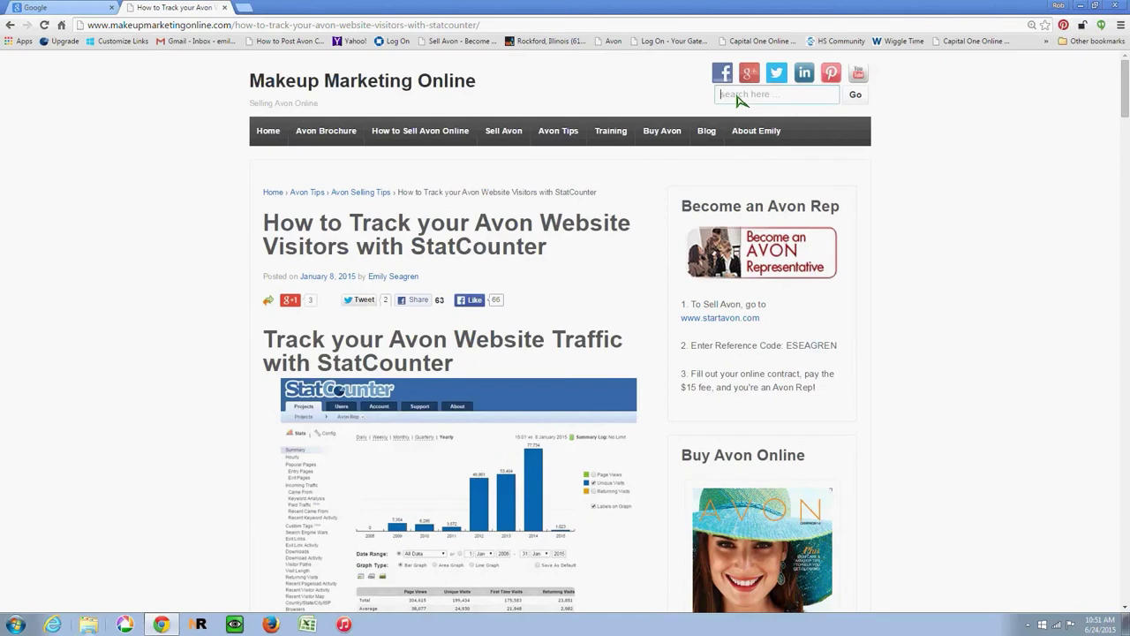
pyautogui.write('google analytics')
pyautogui.click(853, 98)
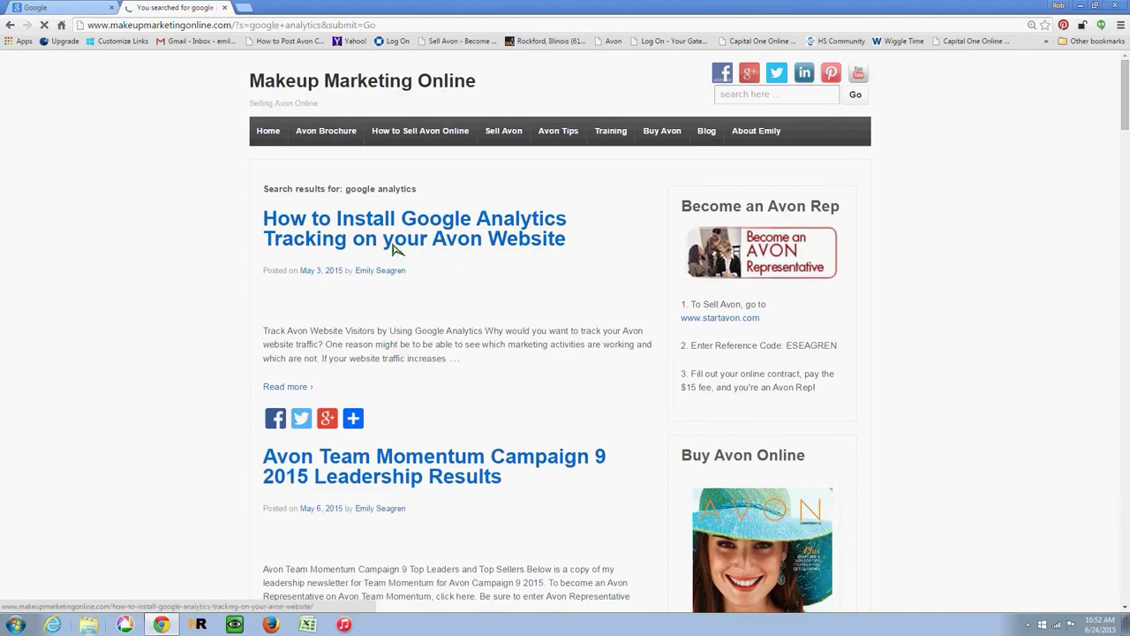
# Open the article How to Install Google Analytics Tracking on your Avon Website and skim its setup instructions, video and related links.
pyautogui.click(391, 243)
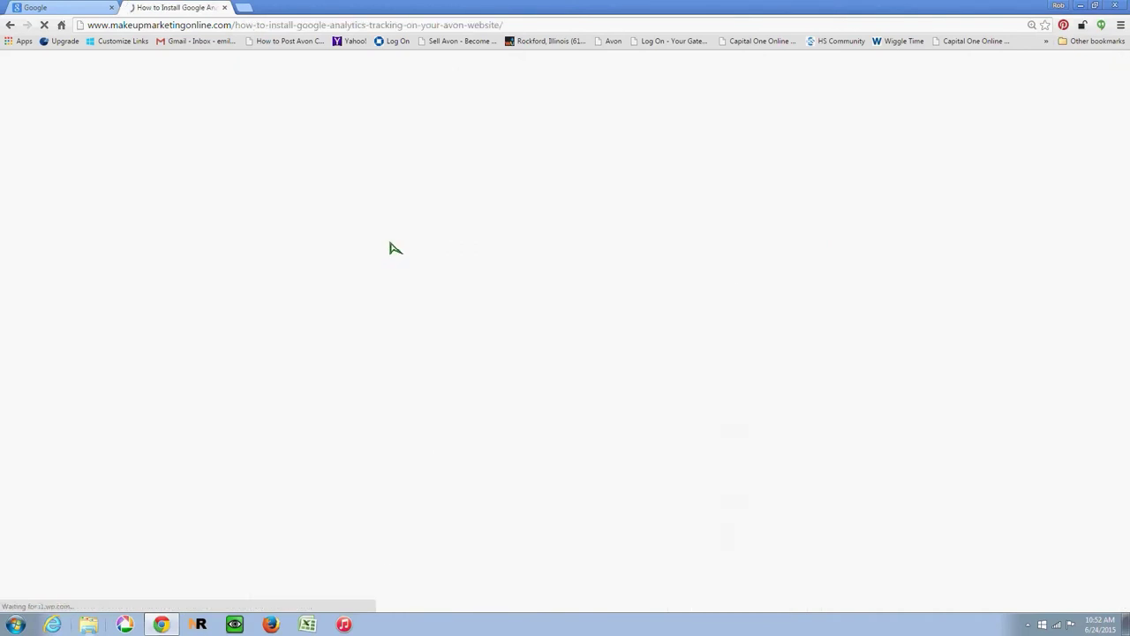
pyautogui.scroll(-2, 432, 305)
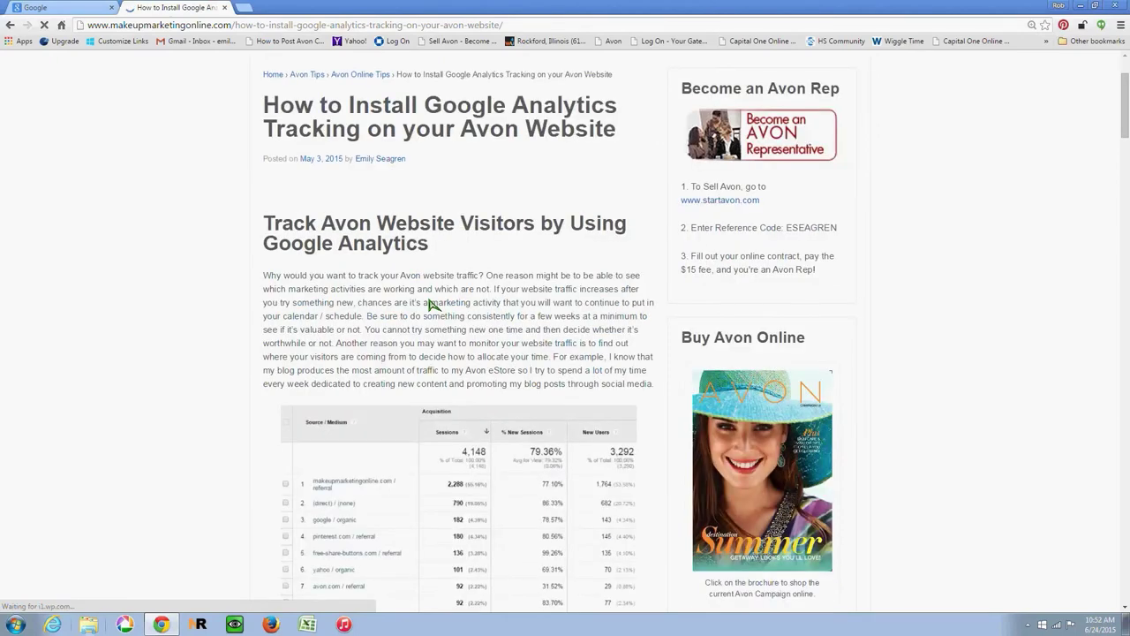
pyautogui.scroll(-6, 433, 304)
pyautogui.scroll(-4, 430, 304)
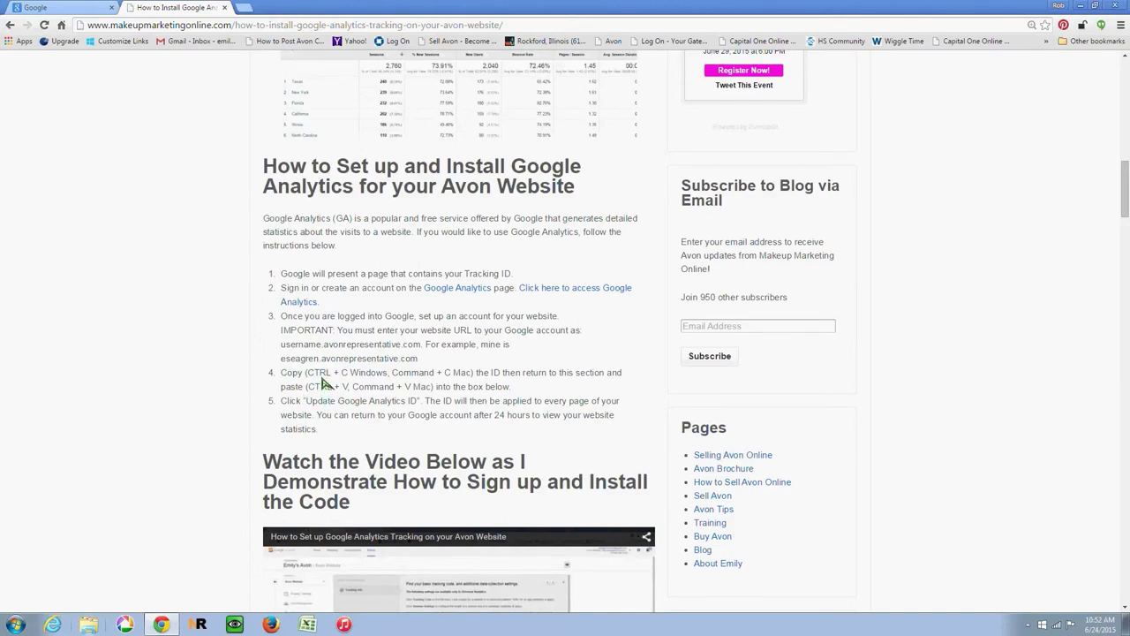
pyautogui.scroll(-1, 325, 381)
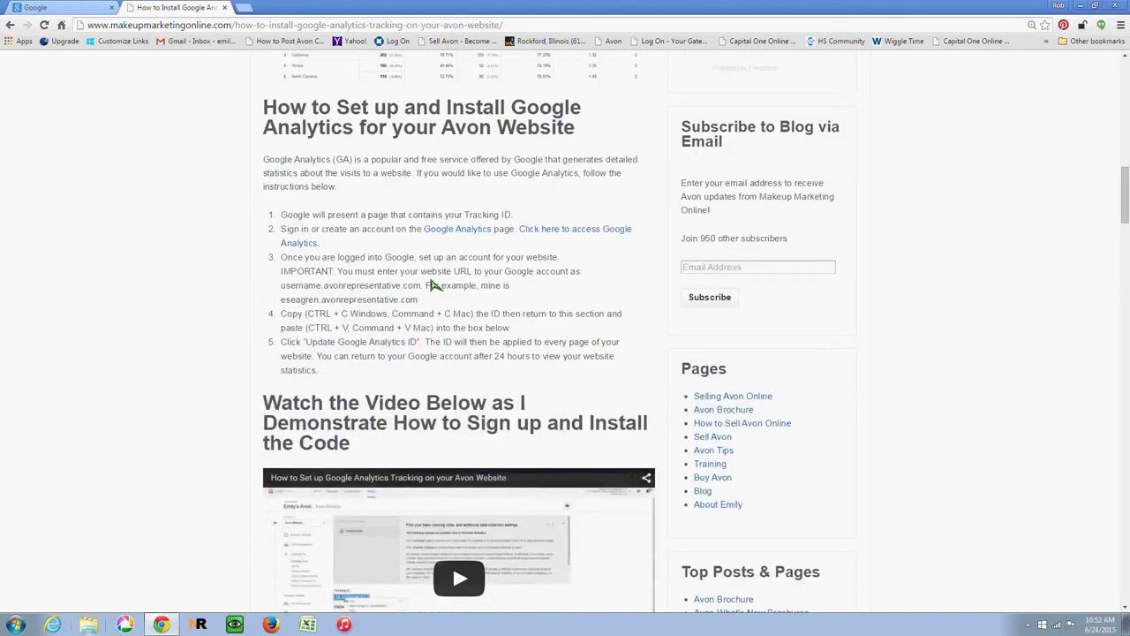
pyautogui.scroll(-3, 433, 285)
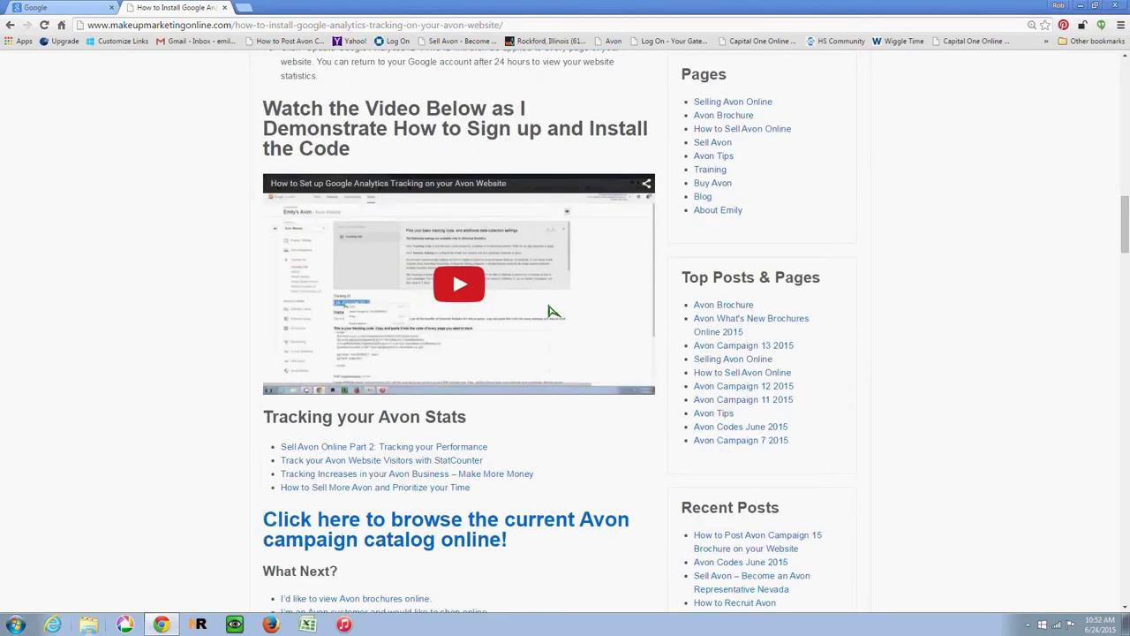
pyautogui.scroll(1, 549, 310)
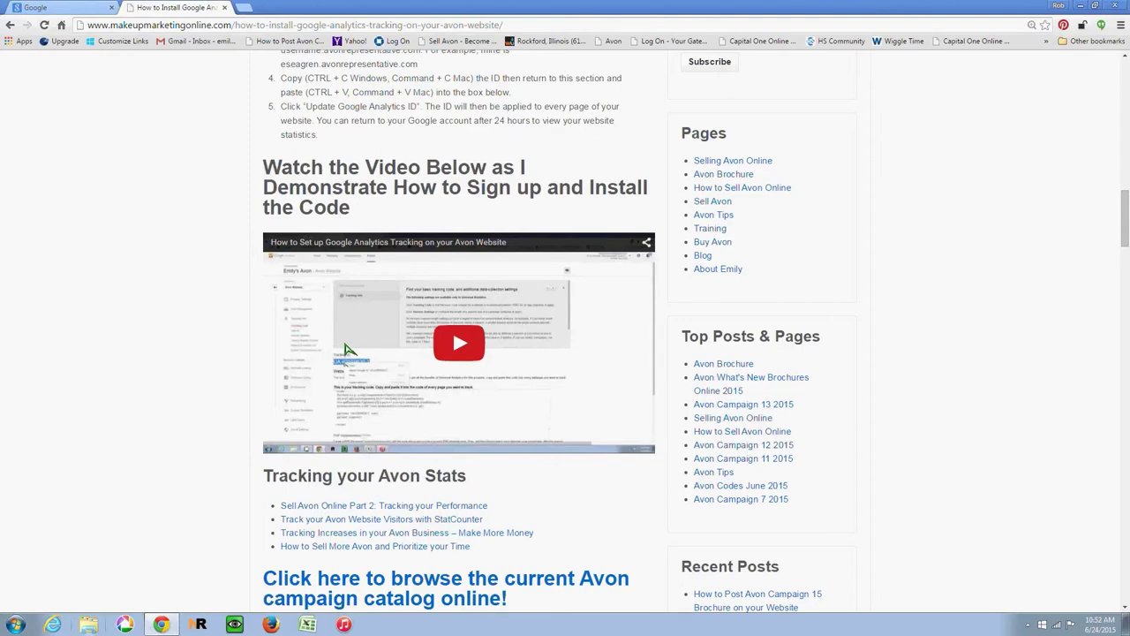
pyautogui.scroll(6, 345, 349)
# Switch back to the Google tab, search for "google analytics" and open the Google Analytics official website.
pyautogui.hotkey('ctrl', 'shift', 'Tab')
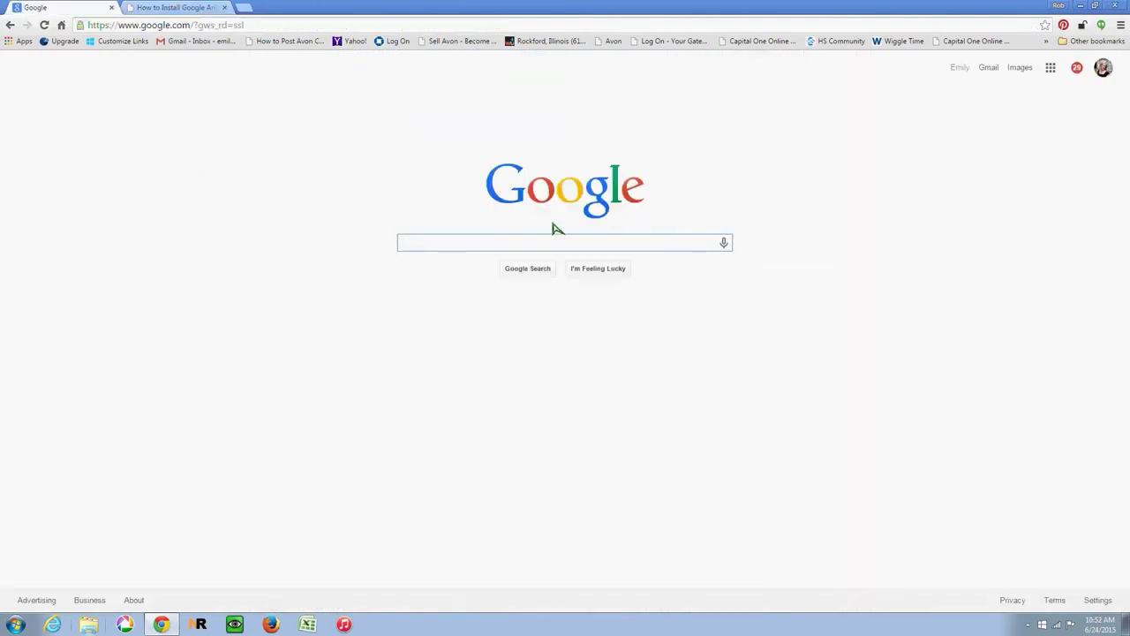
pyautogui.write('go')
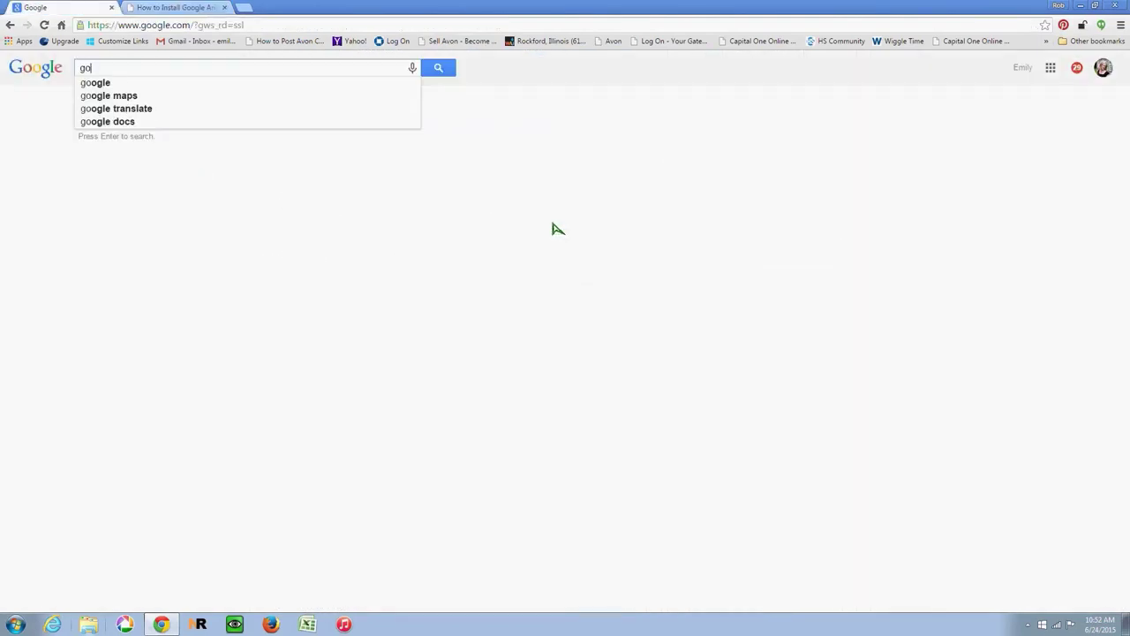
pyautogui.write('ogle anal')
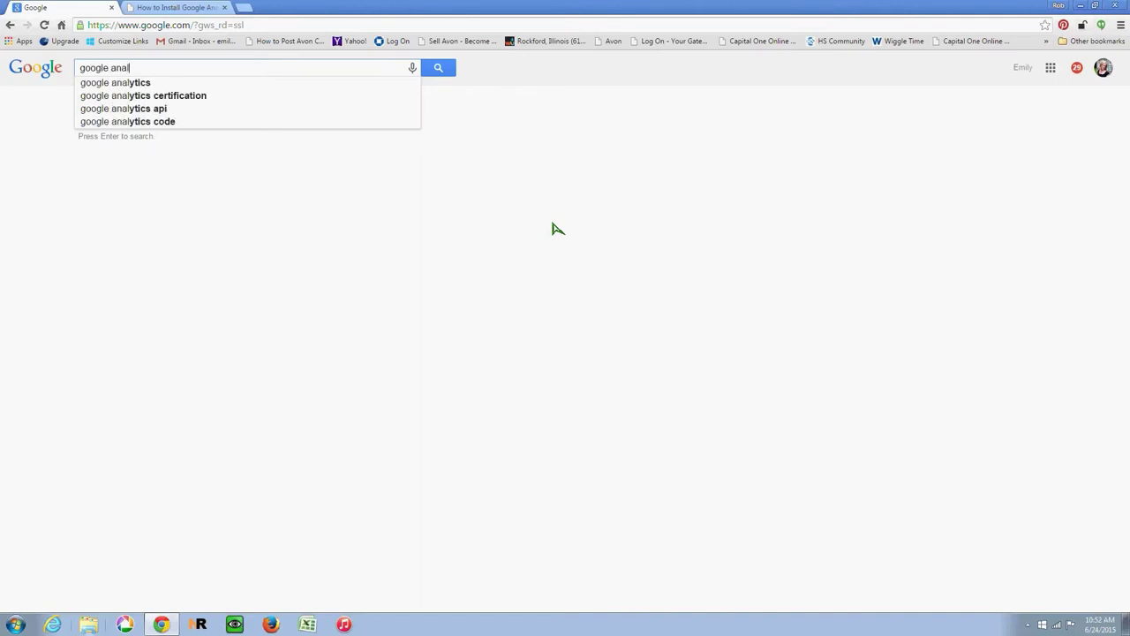
pyautogui.write('ytics')
pyautogui.press('Return')
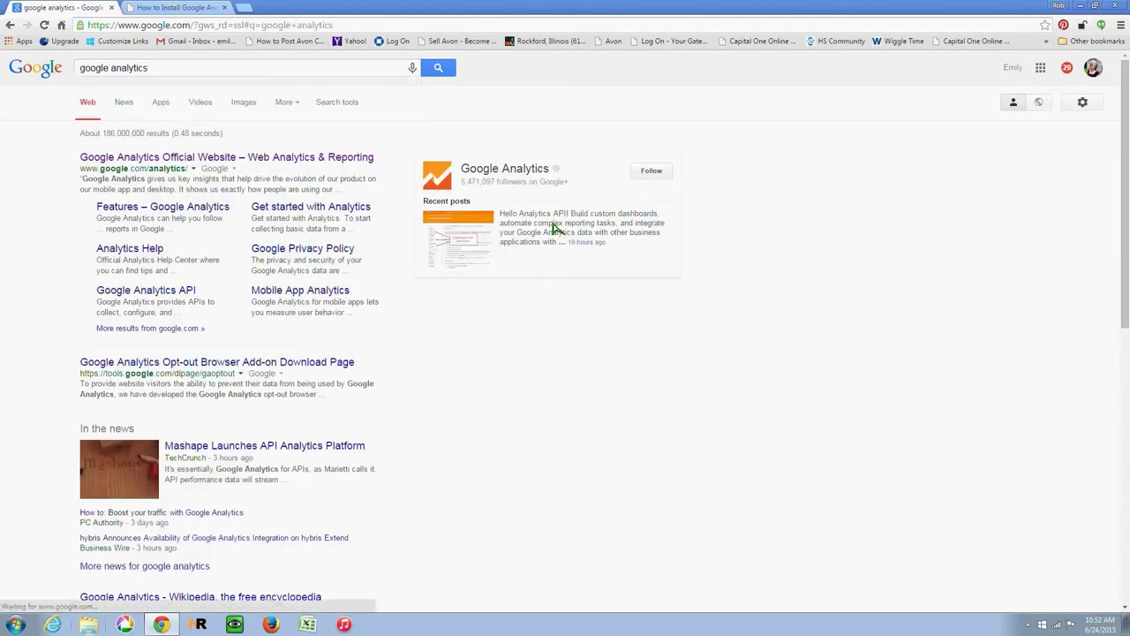
pyautogui.click(258, 159)
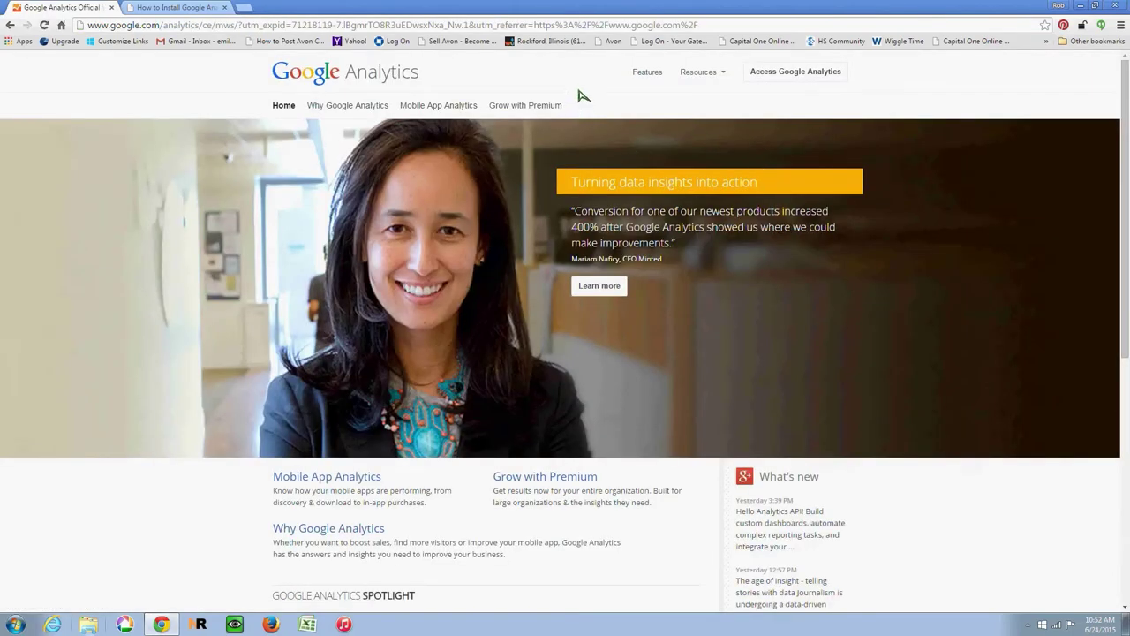
# Access the Google Analytics account and look over the Audience Overview's sessions graph, visitor metrics and language table.
pyautogui.click(785, 76)
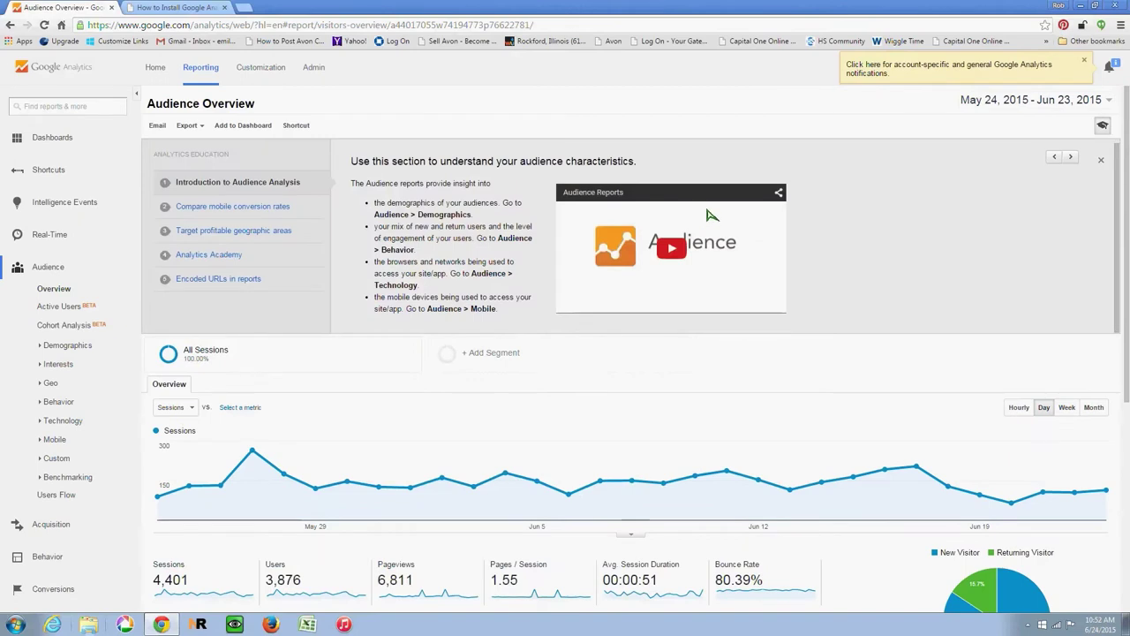
pyautogui.scroll(-1, 712, 215)
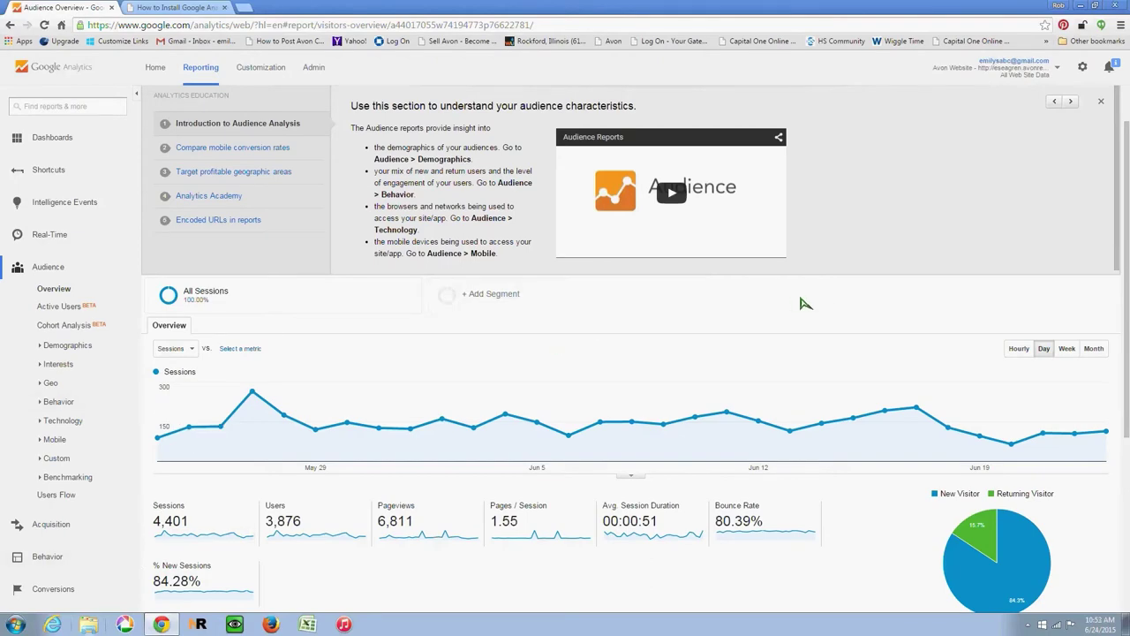
pyautogui.scroll(-3, 802, 303)
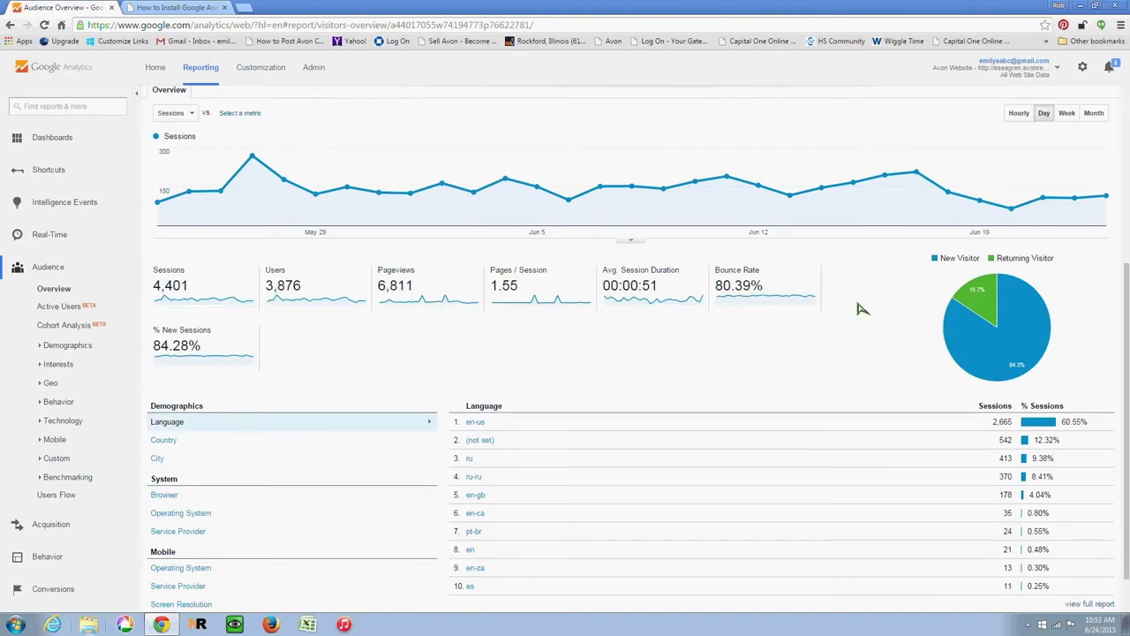
# Open the Geo Location report in the Audience section and examine its world map and sessions by country.
pyautogui.click(74, 387)
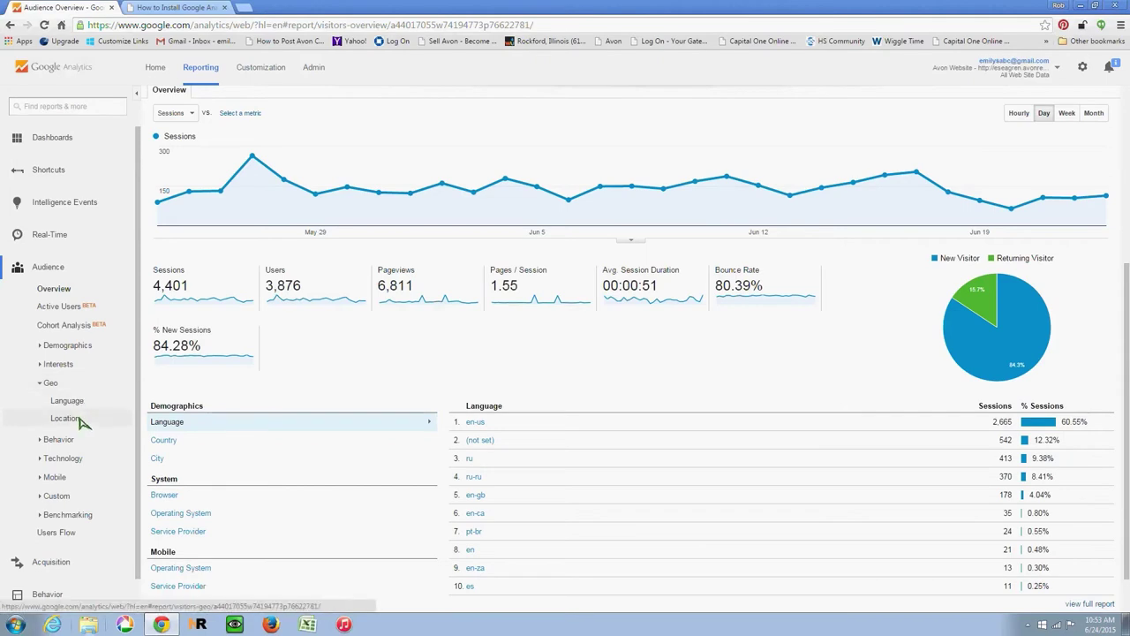
pyautogui.click(65, 419)
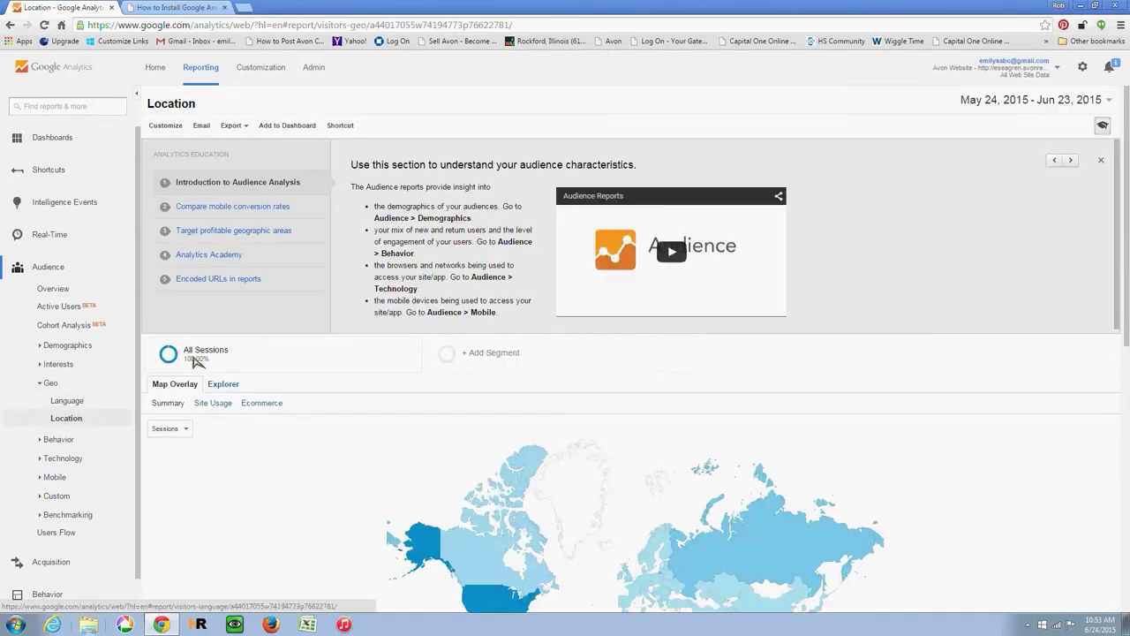
pyautogui.scroll(-5, 623, 305)
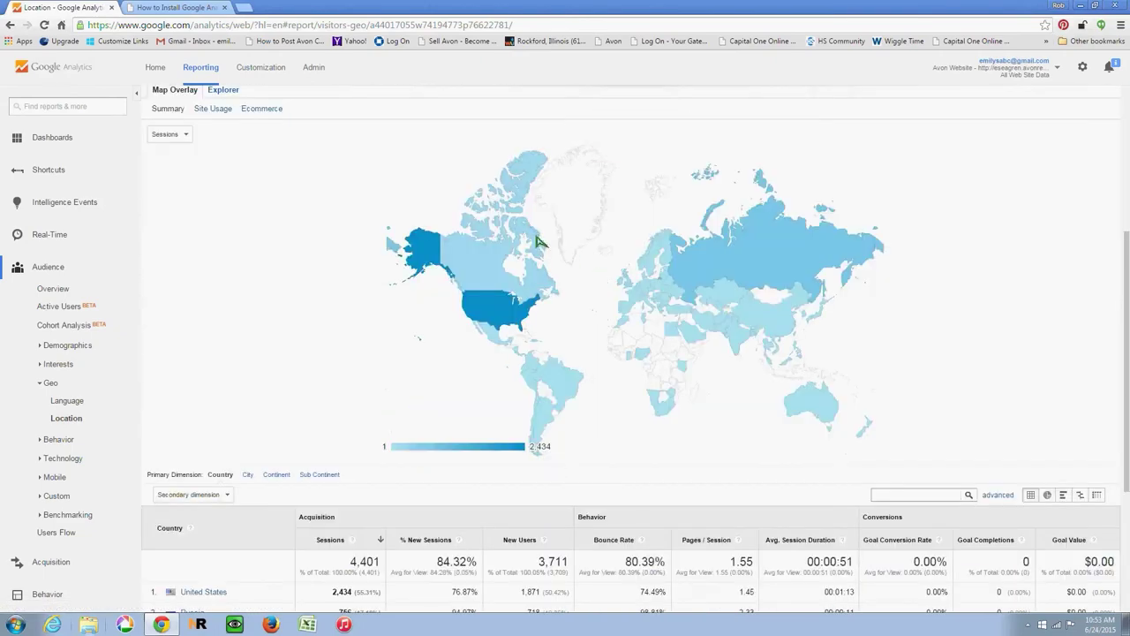
pyautogui.moveTo(717, 261)
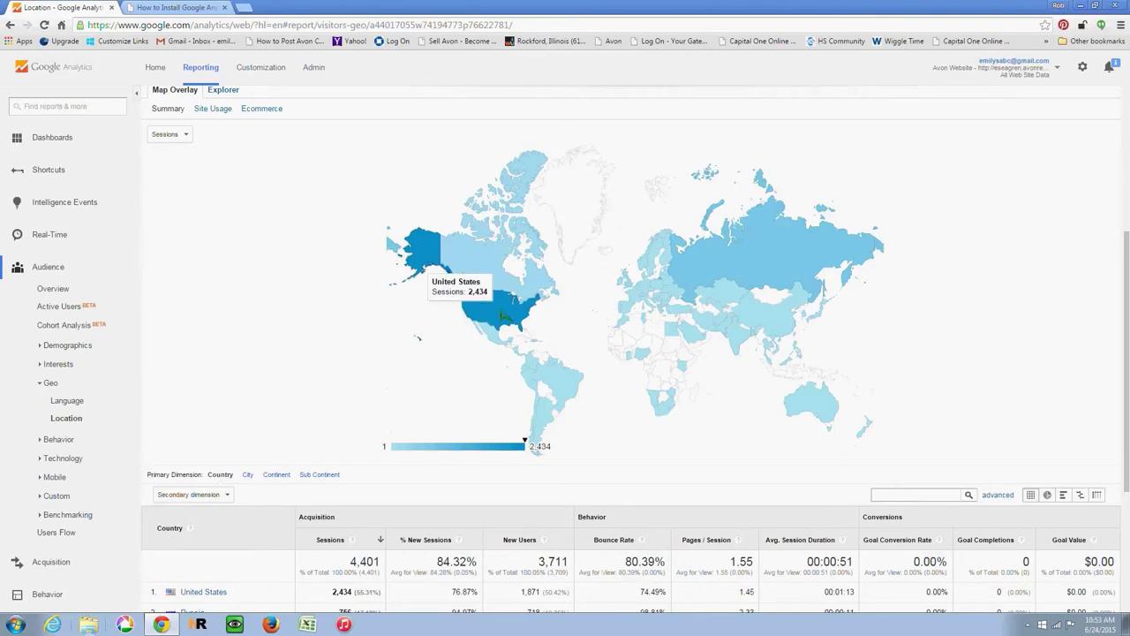
pyautogui.scroll(-1, 504, 316)
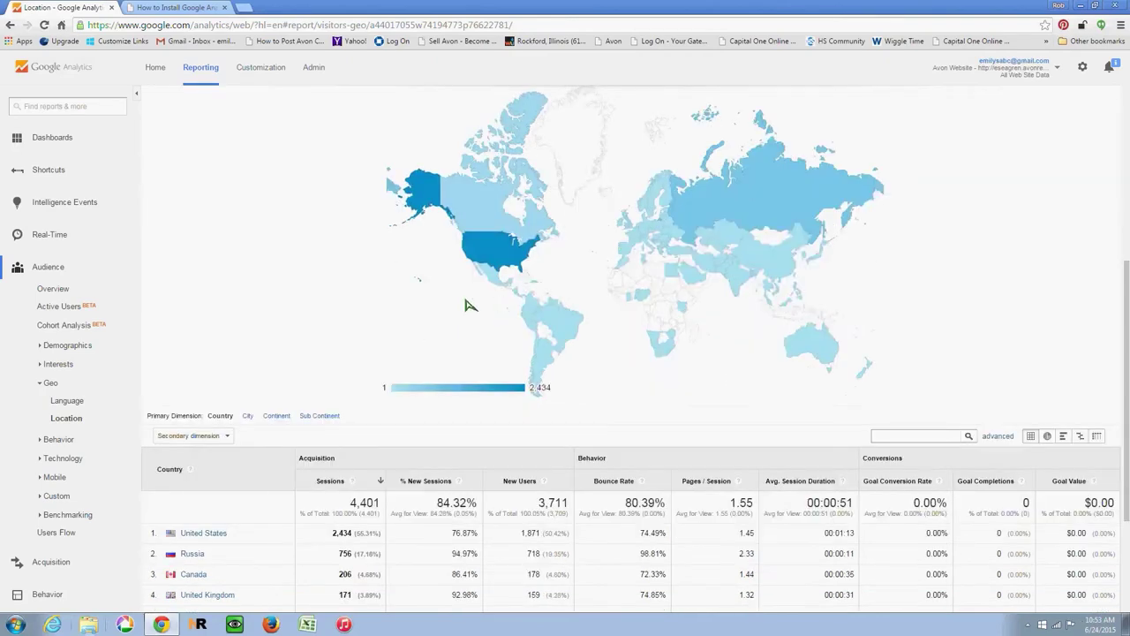
pyautogui.scroll(-1, 459, 301)
pyautogui.scroll(-1, 450, 296)
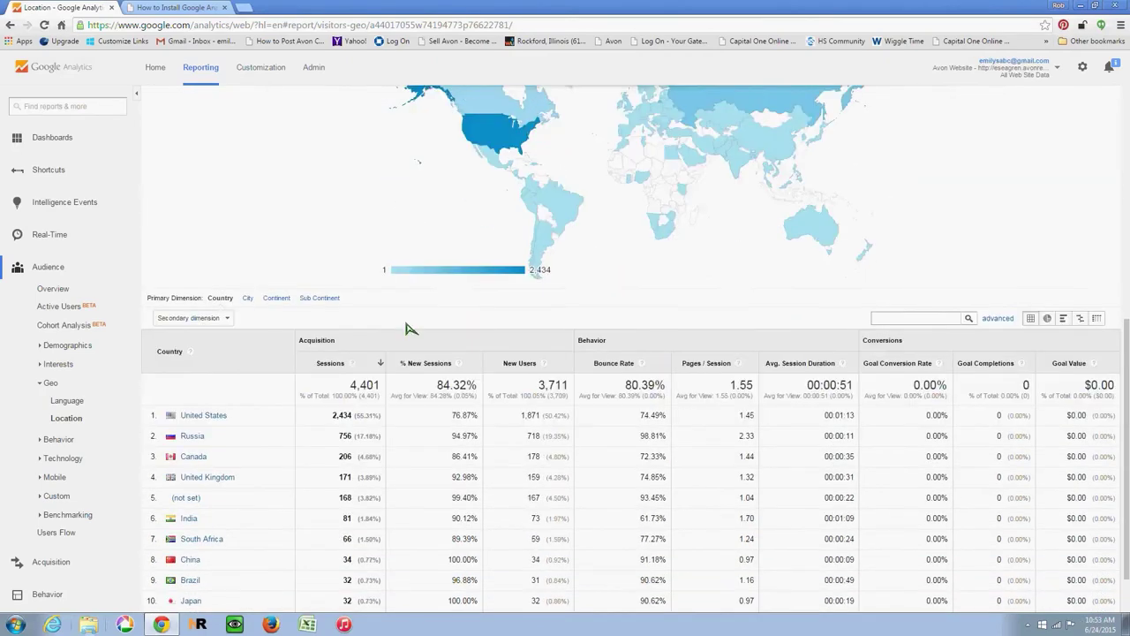
pyautogui.scroll(-1, 370, 336)
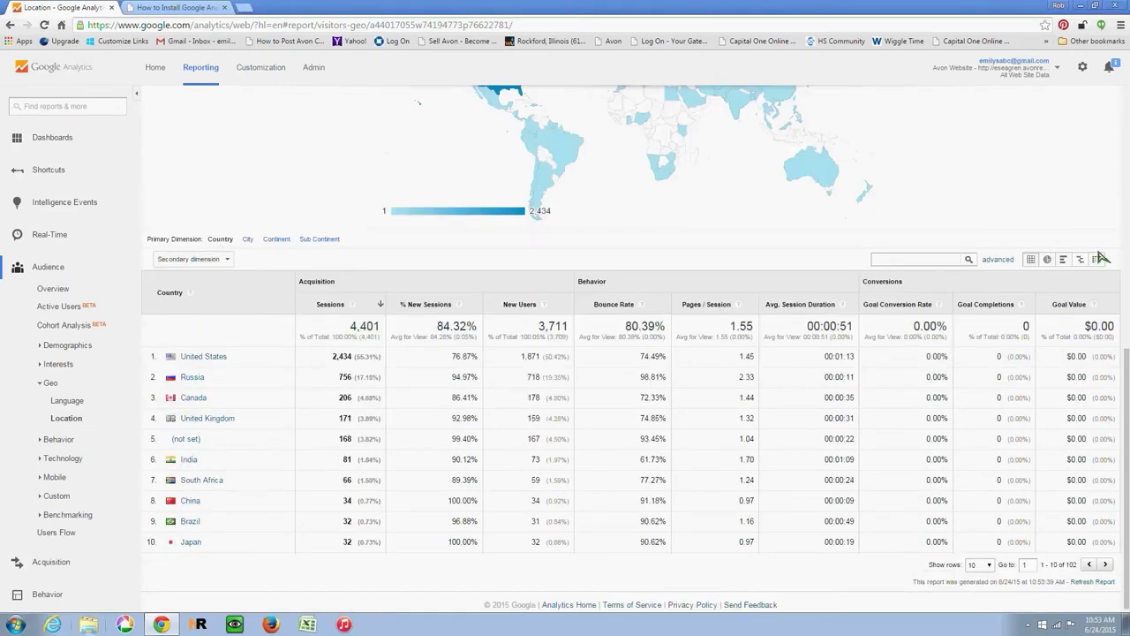
# Set the Location report's start date to Jan 1, 2015, keeping Jun 23, 2015 as the end date, and apply the range.
pyautogui.scroll(6, 870, 252)
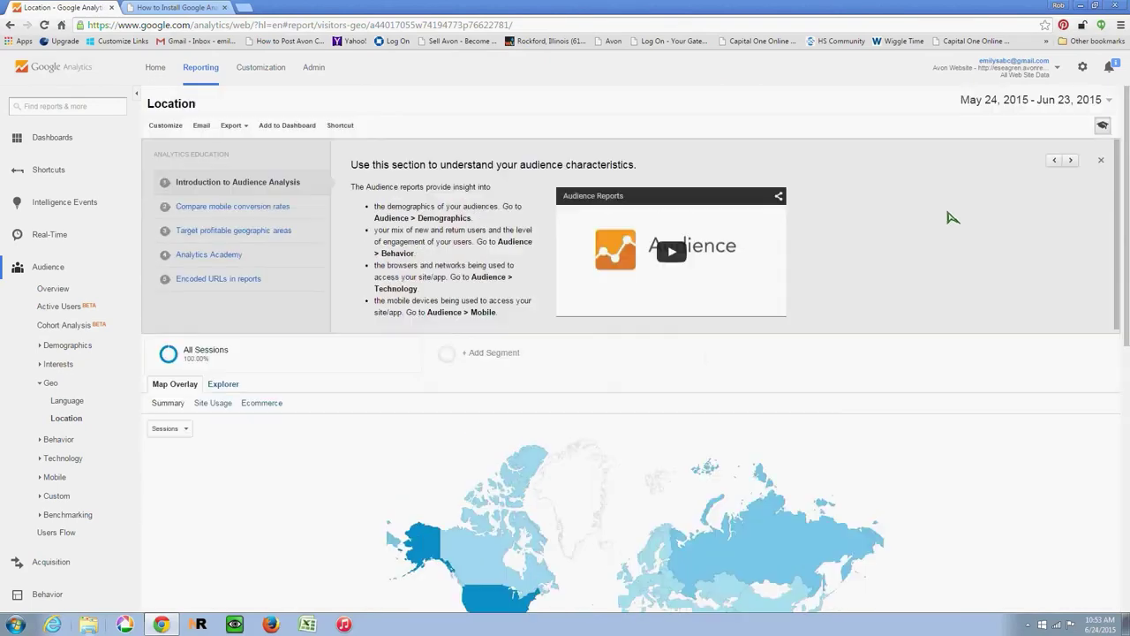
pyautogui.click(1040, 101)
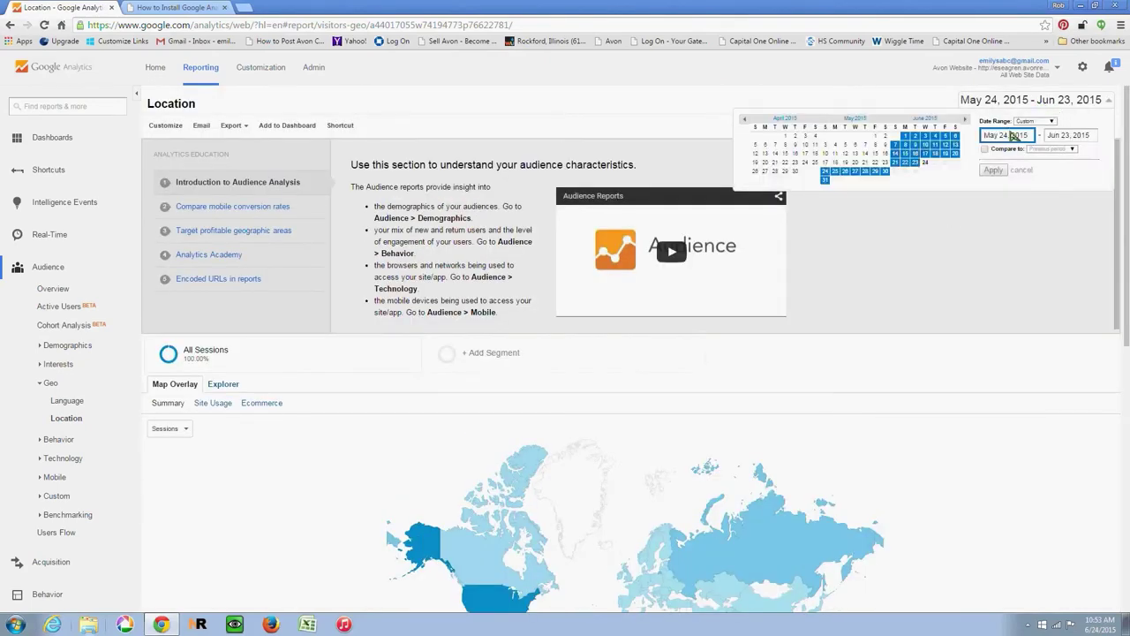
pyautogui.click(744, 121)
pyautogui.click(744, 121)
pyautogui.click(744, 121)
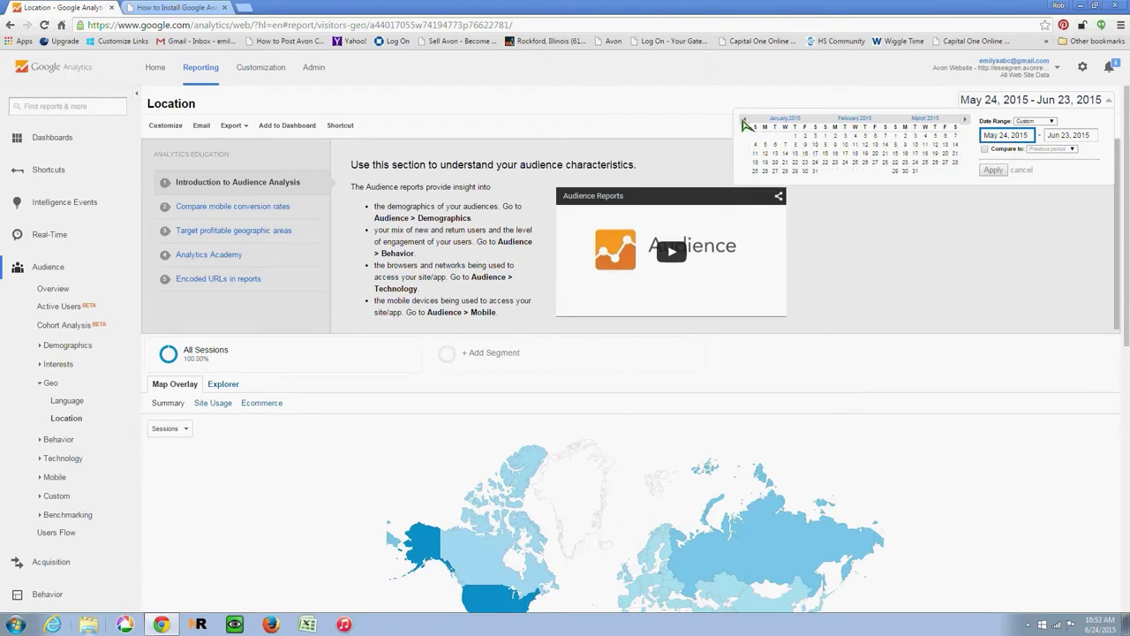
pyautogui.click(794, 136)
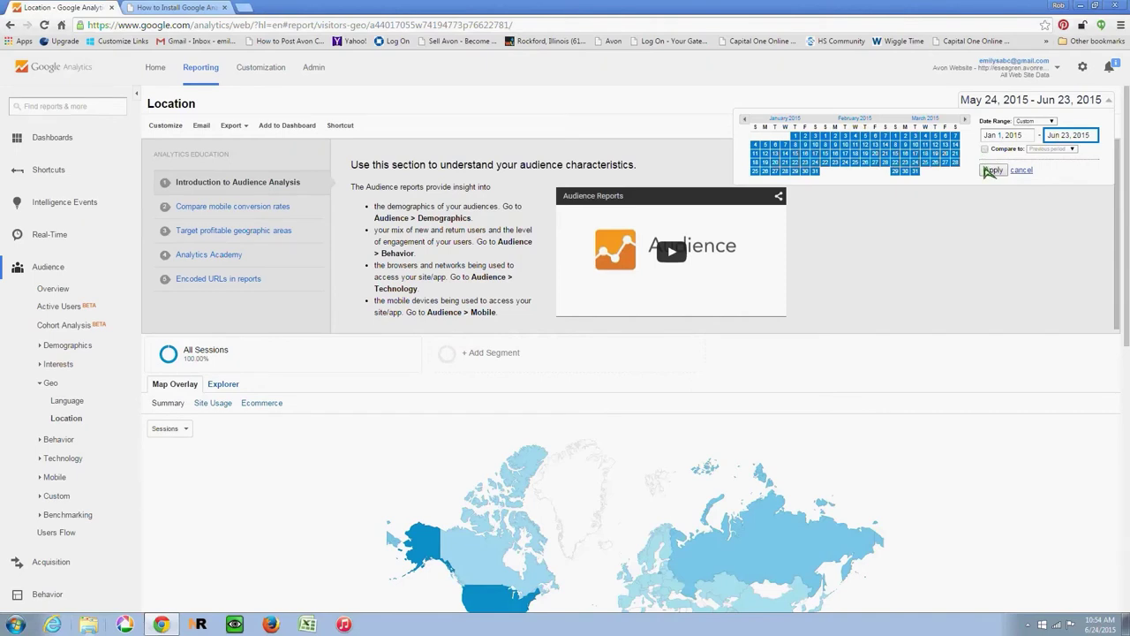
pyautogui.click(990, 171)
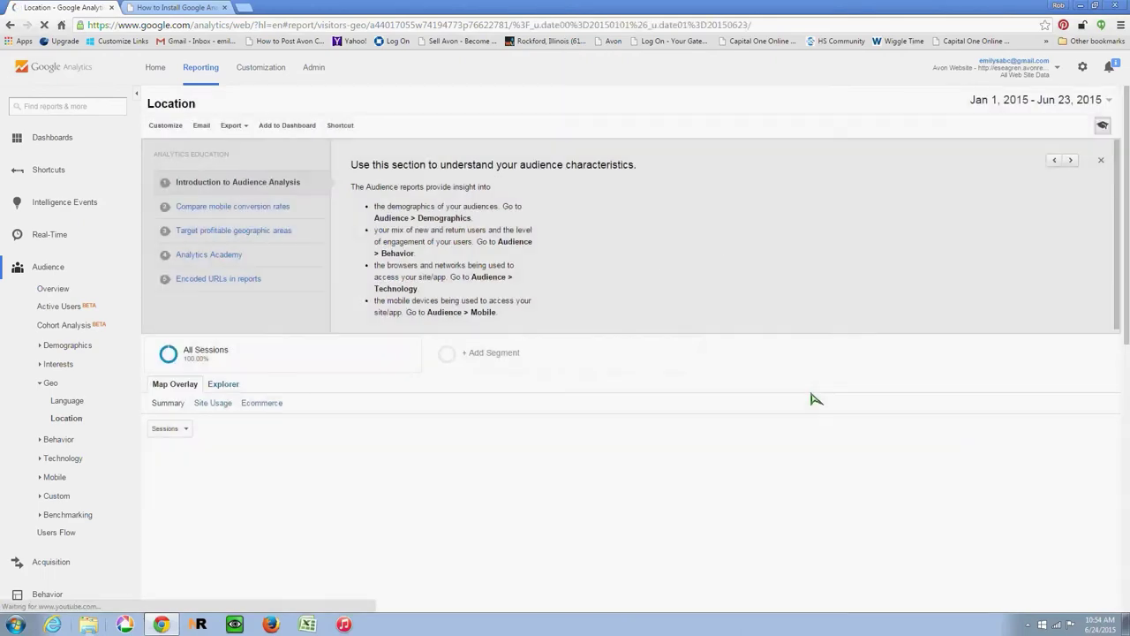
# Review the Location report's map and country table for the new date range, including the United States row.
pyautogui.scroll(-2, 841, 329)
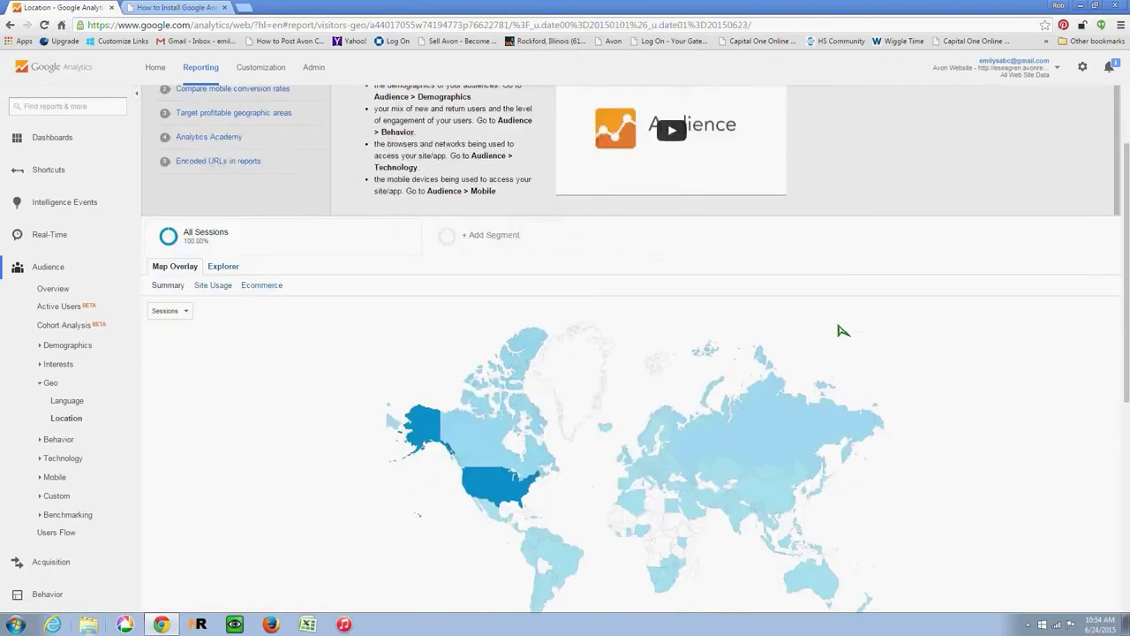
pyautogui.scroll(2, 840, 328)
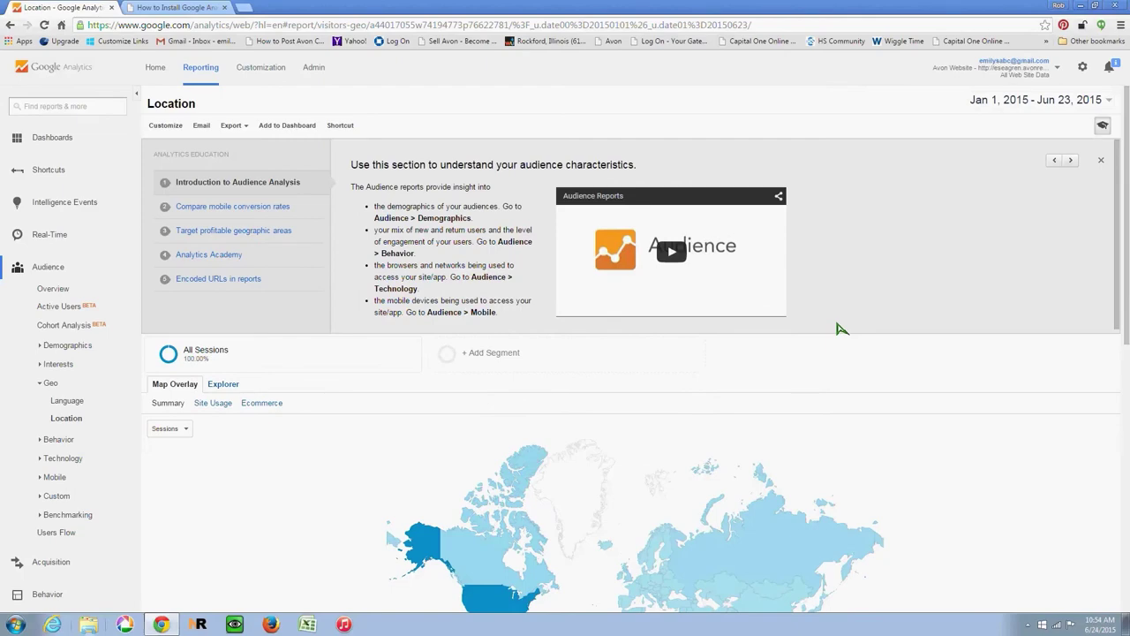
pyautogui.scroll(-6, 840, 328)
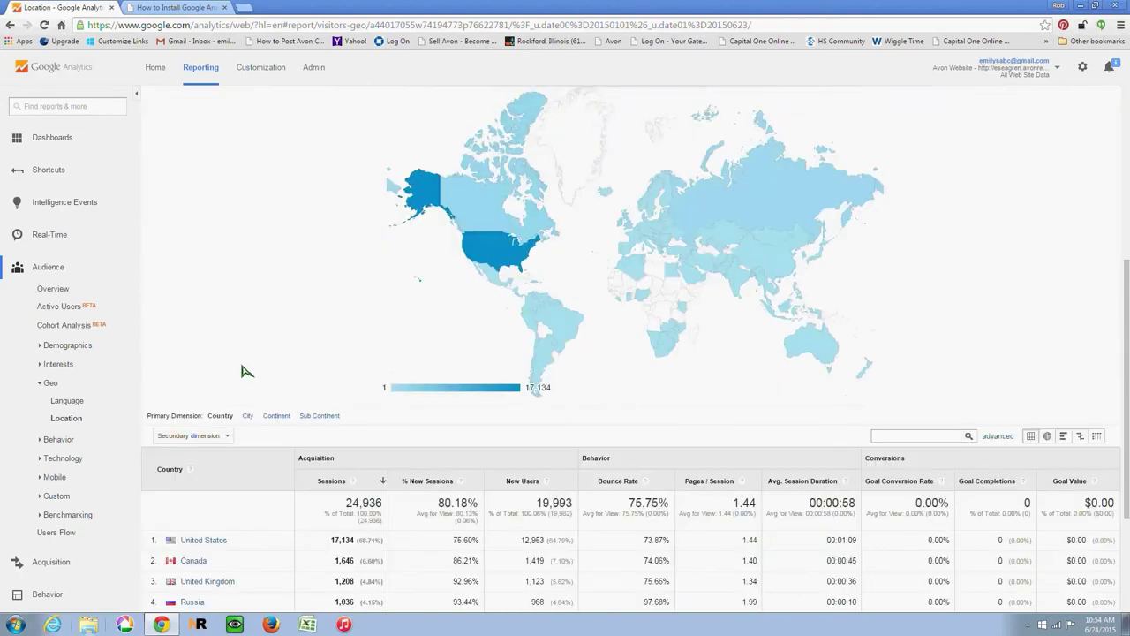
pyautogui.scroll(1, 248, 362)
pyautogui.scroll(1, 240, 180)
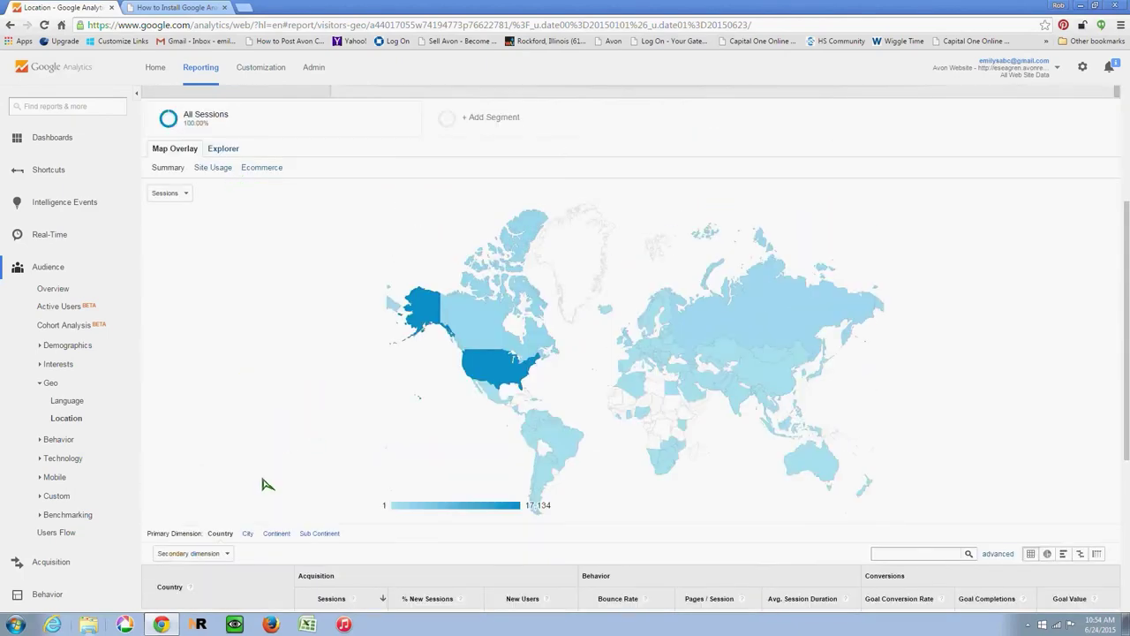
pyautogui.scroll(-3, 263, 483)
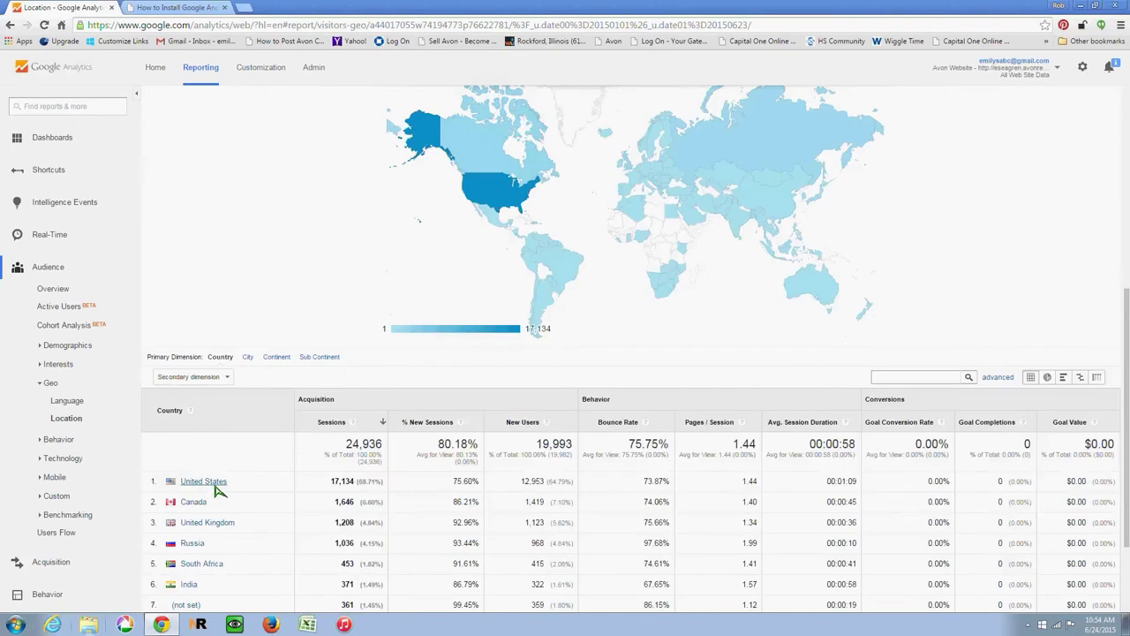
# Drill into the United States in the Location report and check the sessions for Florida, Texas and California on the map.
pyautogui.click(213, 485)
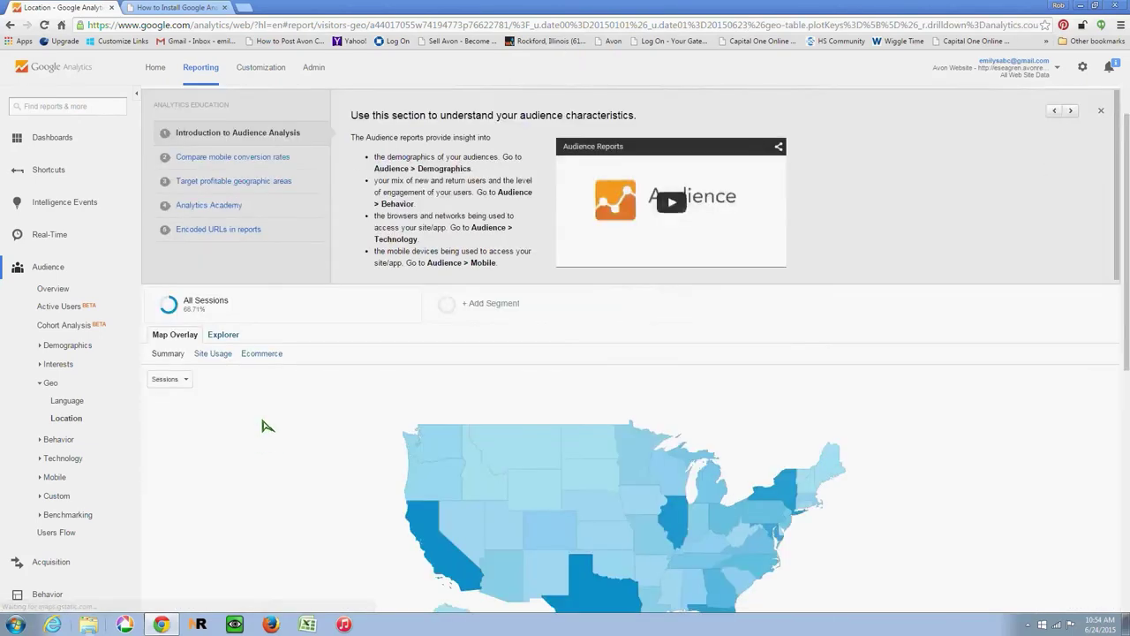
pyautogui.scroll(-5, 262, 425)
pyautogui.scroll(-1, 267, 425)
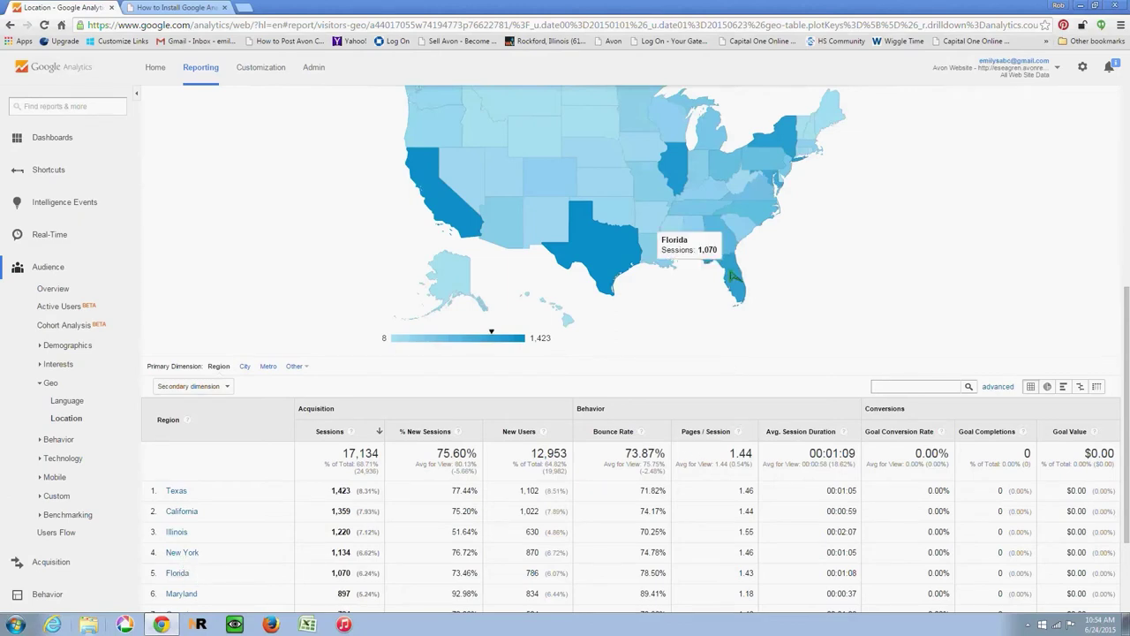
pyautogui.moveTo(615, 260)
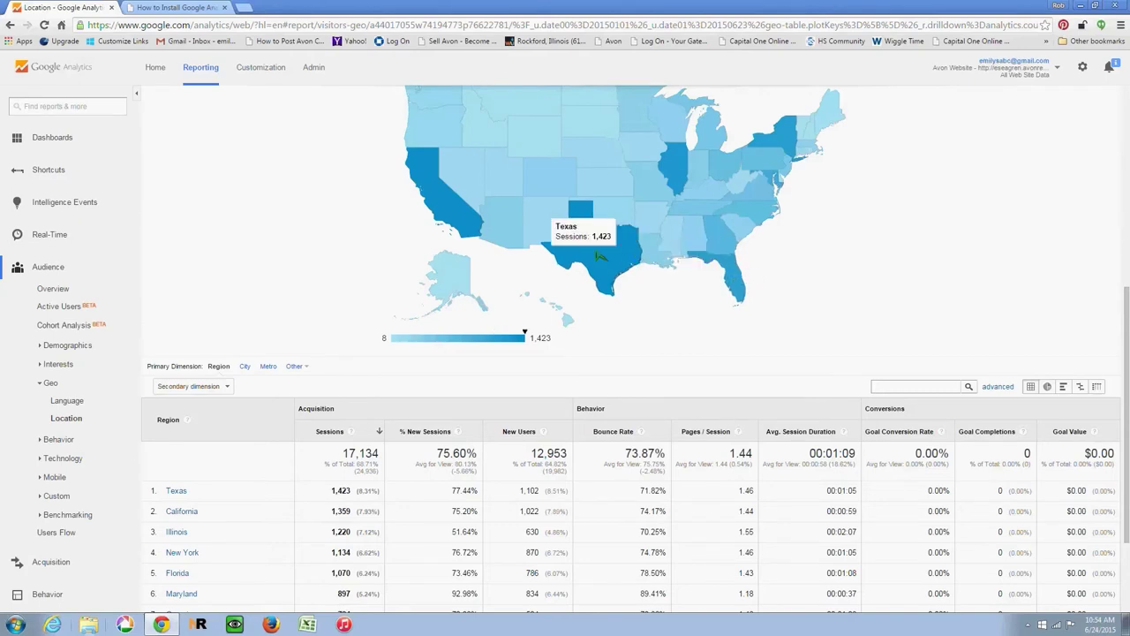
pyautogui.moveTo(449, 201)
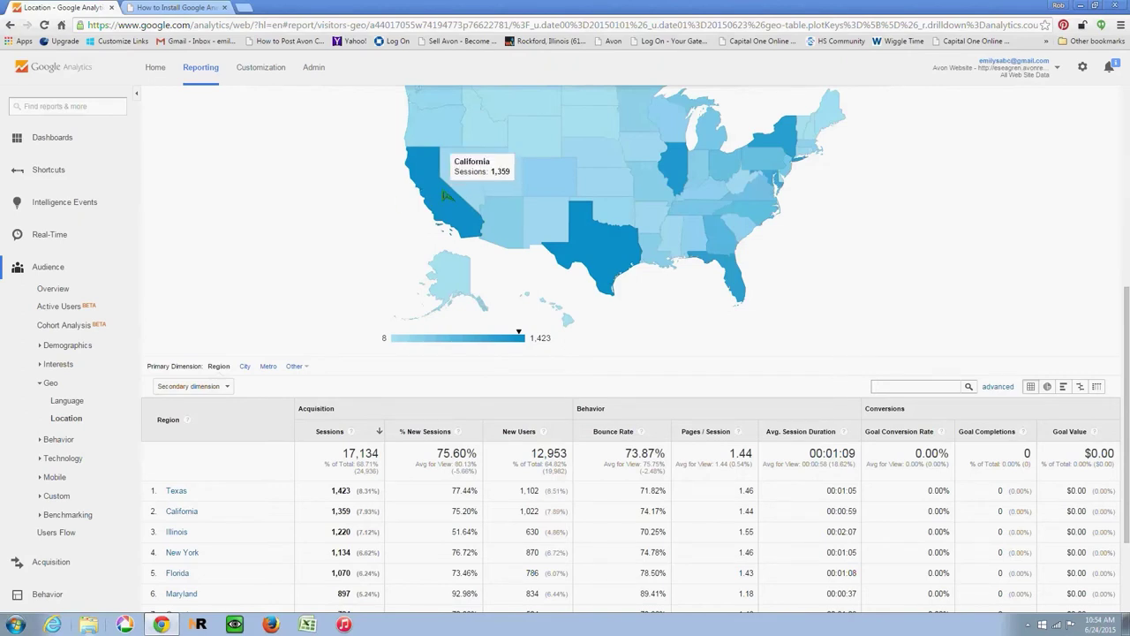
pyautogui.scroll(-3, 402, 298)
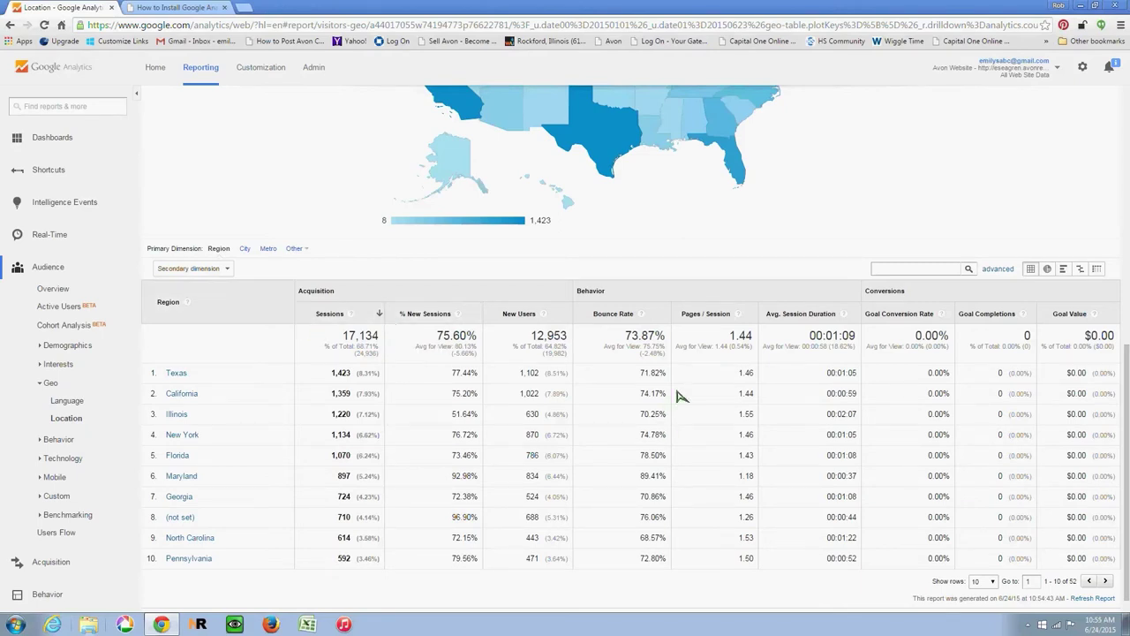
# Review the United States map and region table, comparing states such as Illinois, Georgia and North Dakota.
pyautogui.scroll(4, 680, 396)
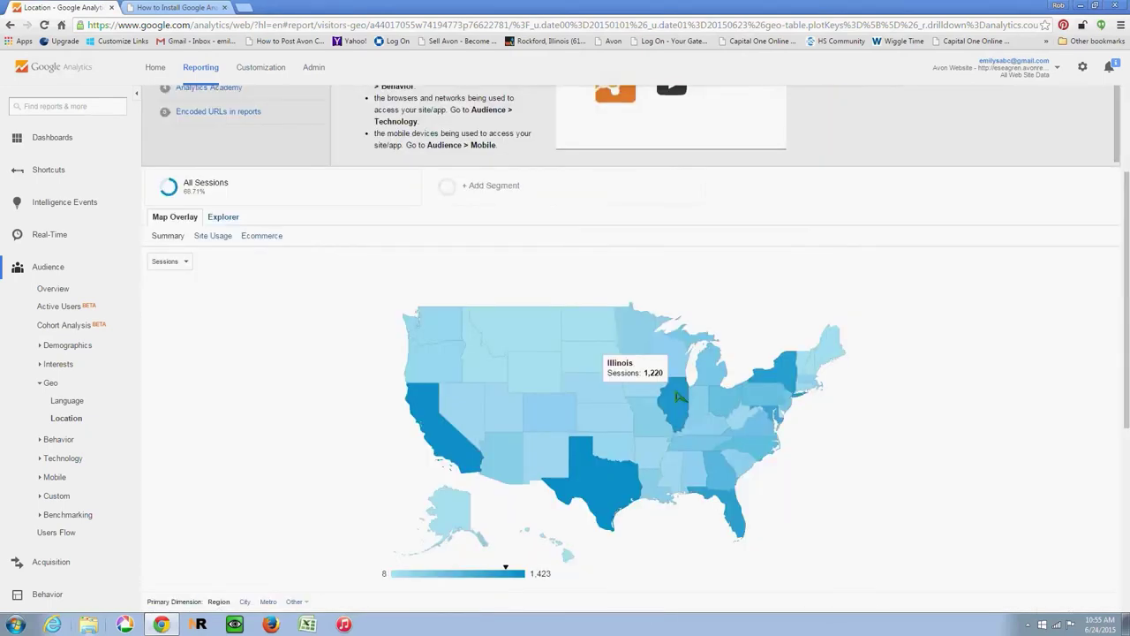
pyautogui.scroll(-2, 680, 395)
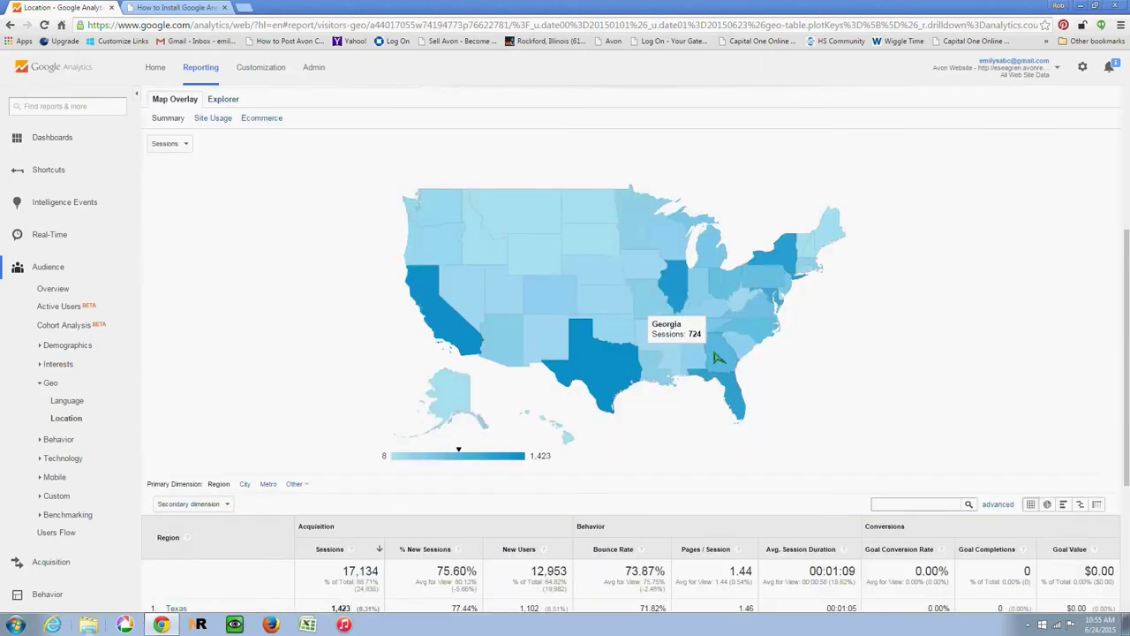
pyautogui.scroll(-1, 717, 356)
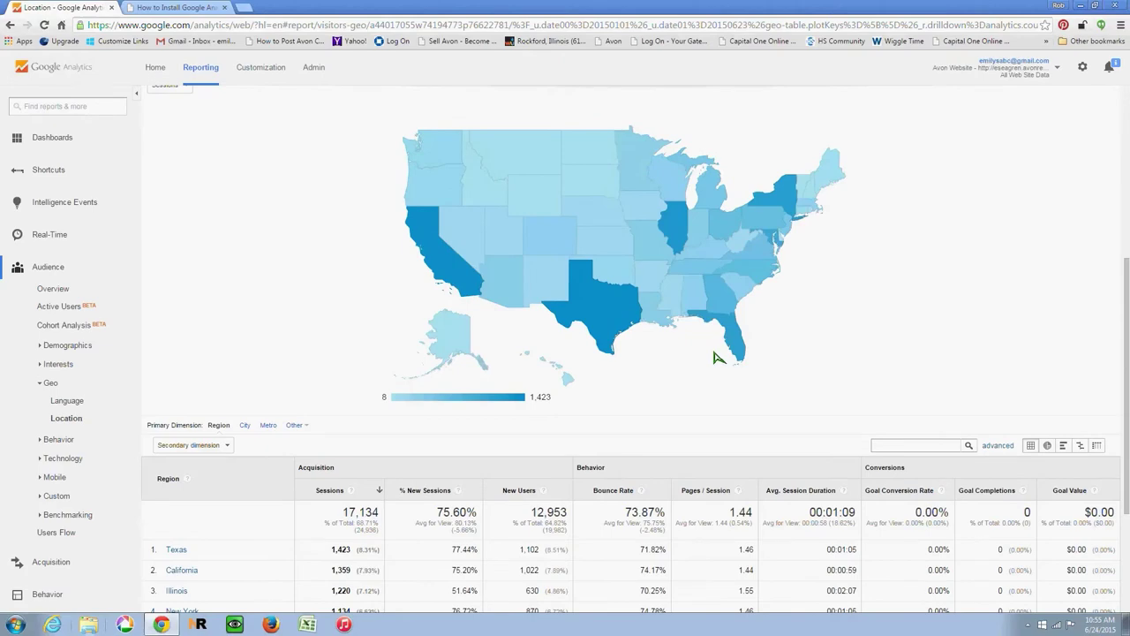
pyautogui.scroll(-1, 716, 357)
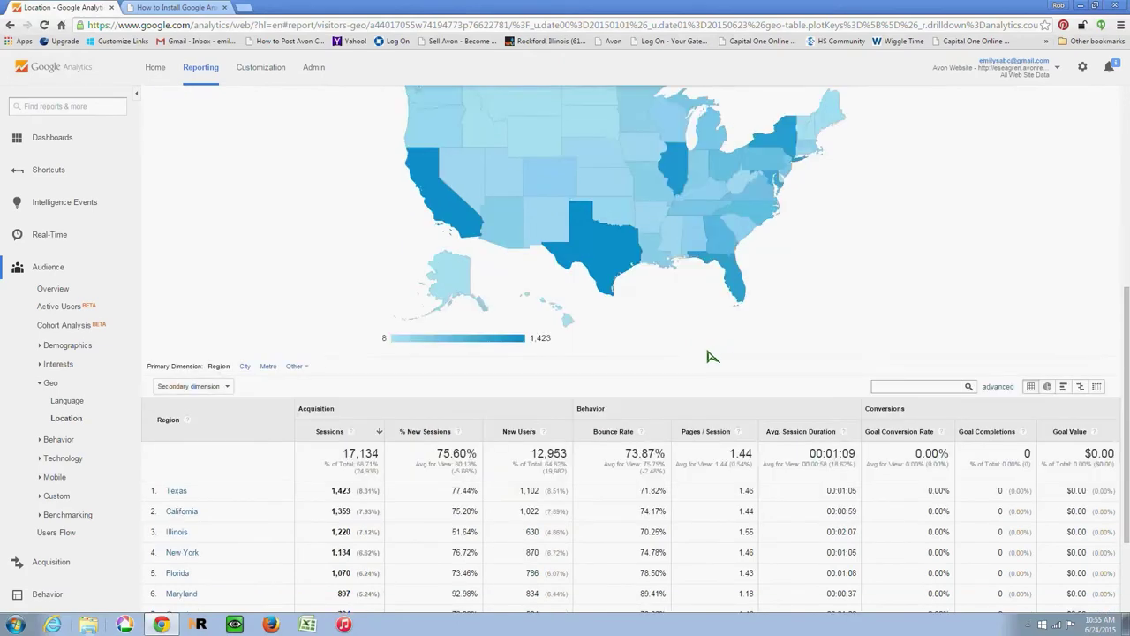
pyautogui.scroll(-2, 707, 356)
pyautogui.scroll(5, 582, 277)
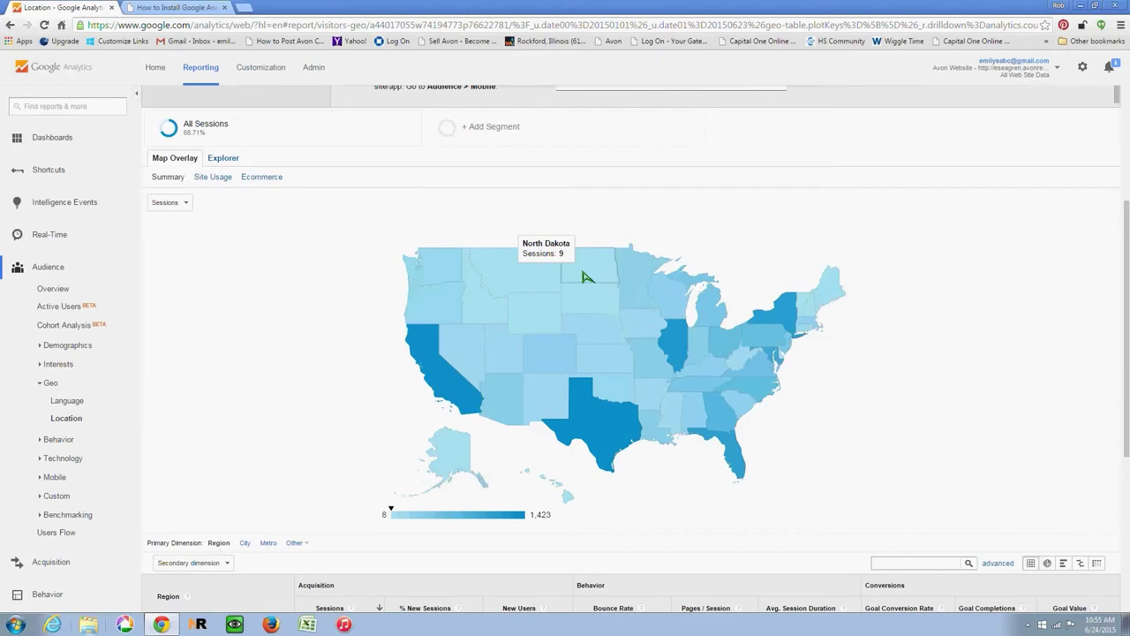
pyautogui.scroll(3, 583, 277)
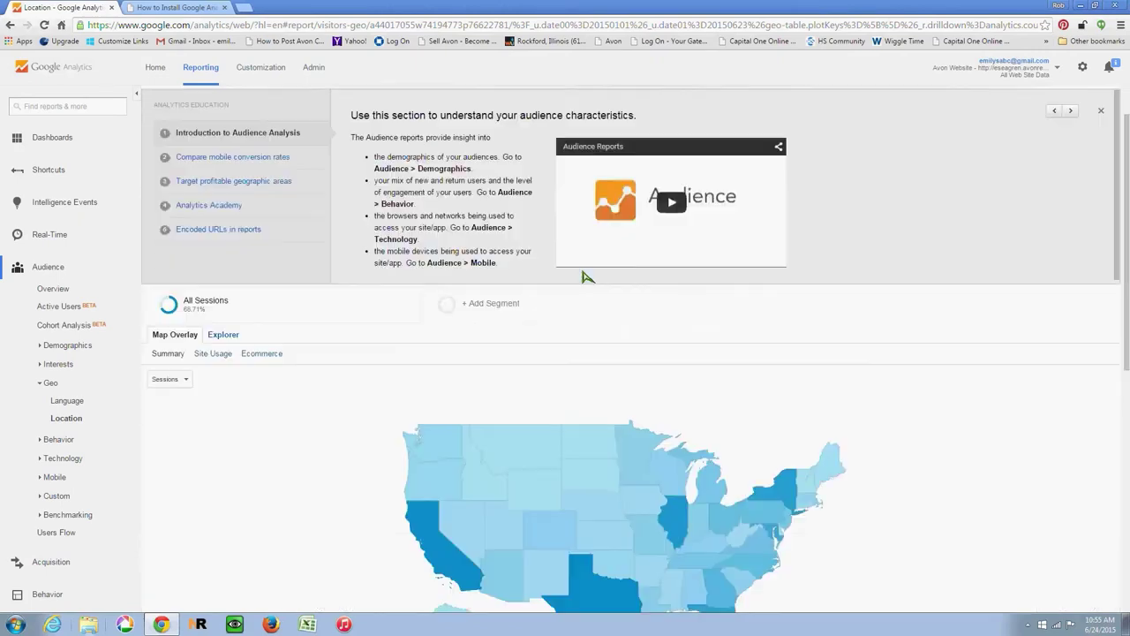
pyautogui.scroll(1, 583, 277)
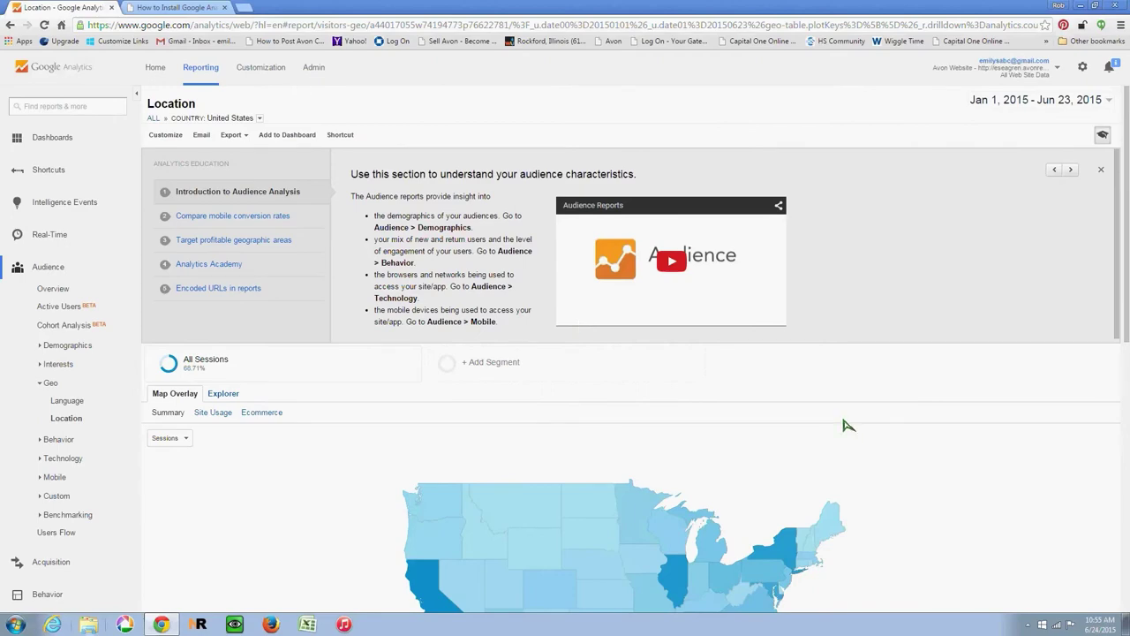
pyautogui.scroll(-6, 844, 426)
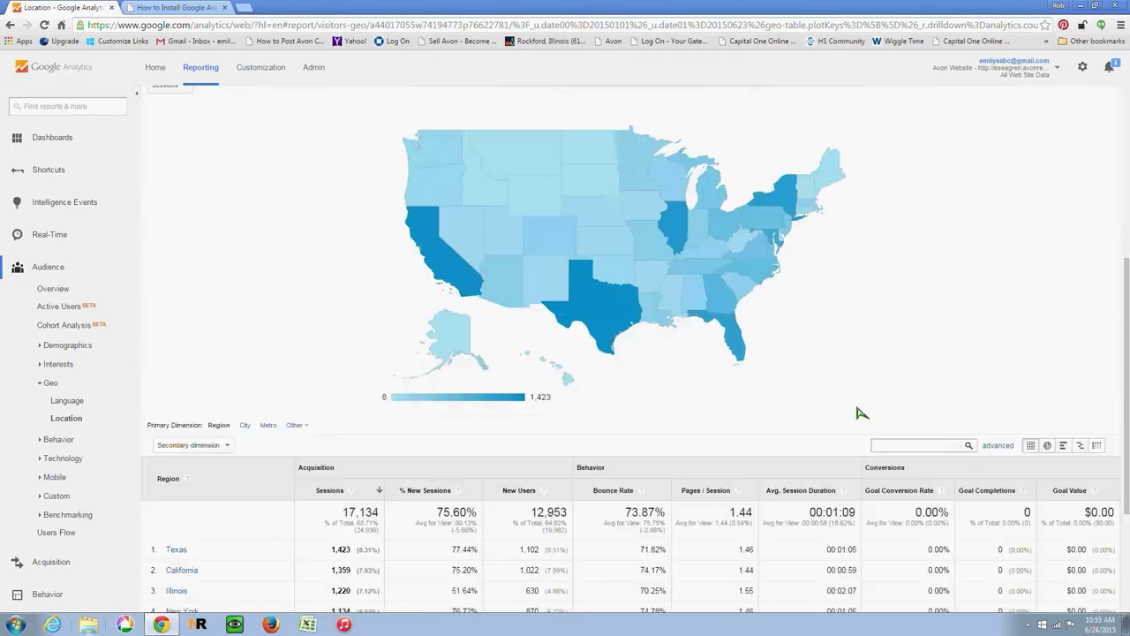
pyautogui.scroll(-2, 178, 459)
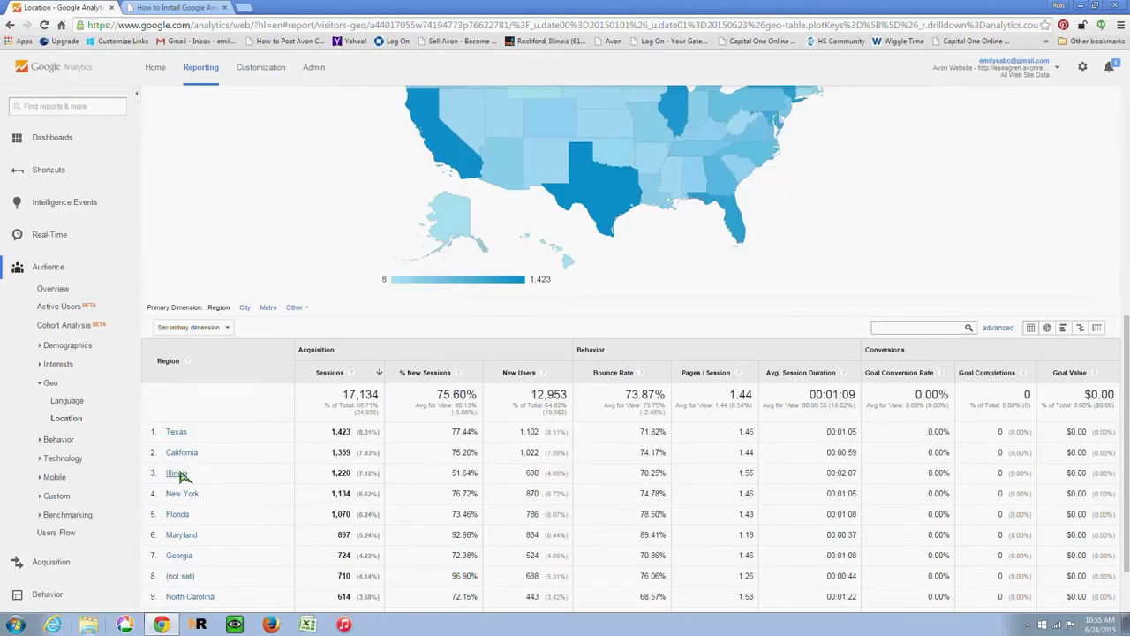
# Drill into Illinois to examine its city map and sessions by city, and return to the United States report.
pyautogui.doubleClick(181, 475)
pyautogui.scroll(-4, 435, 494)
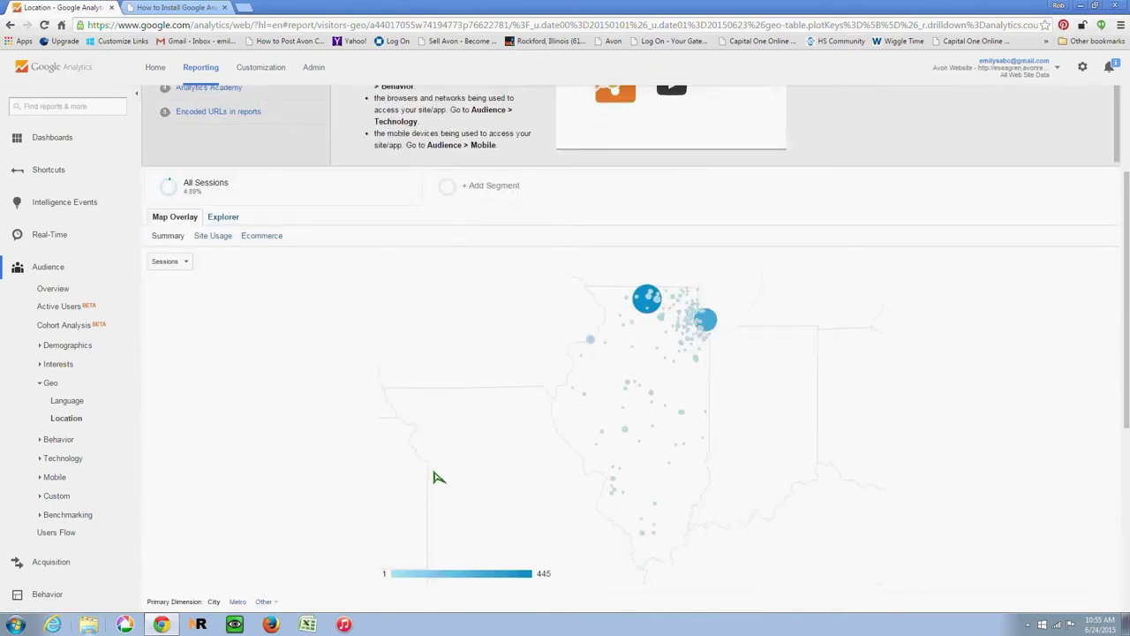
pyautogui.scroll(-2, 434, 477)
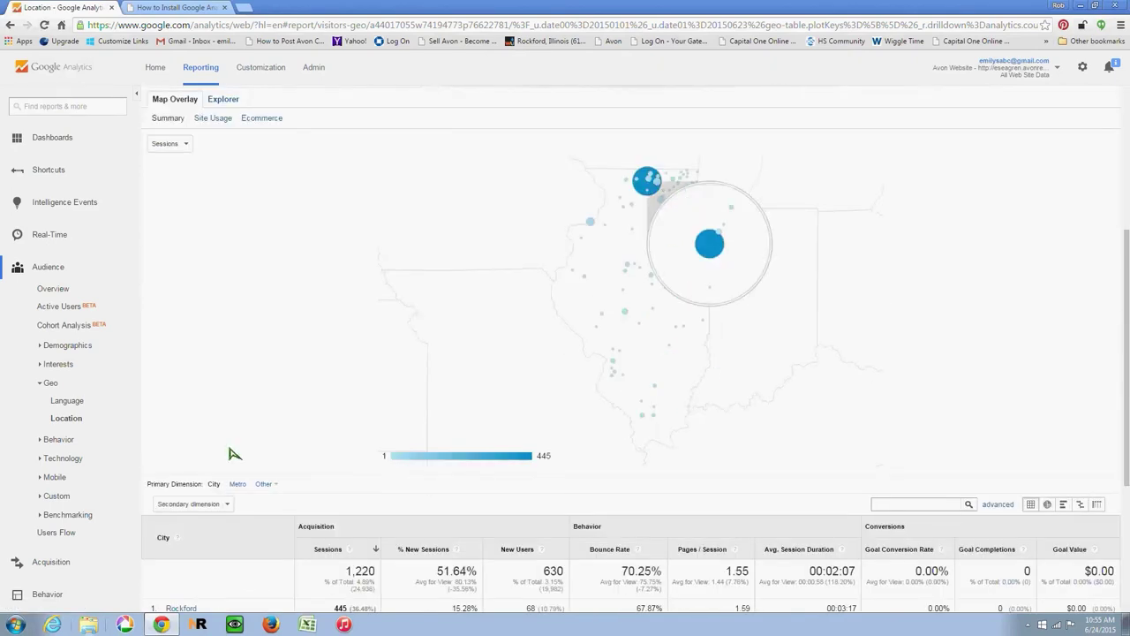
pyautogui.scroll(-2, 229, 453)
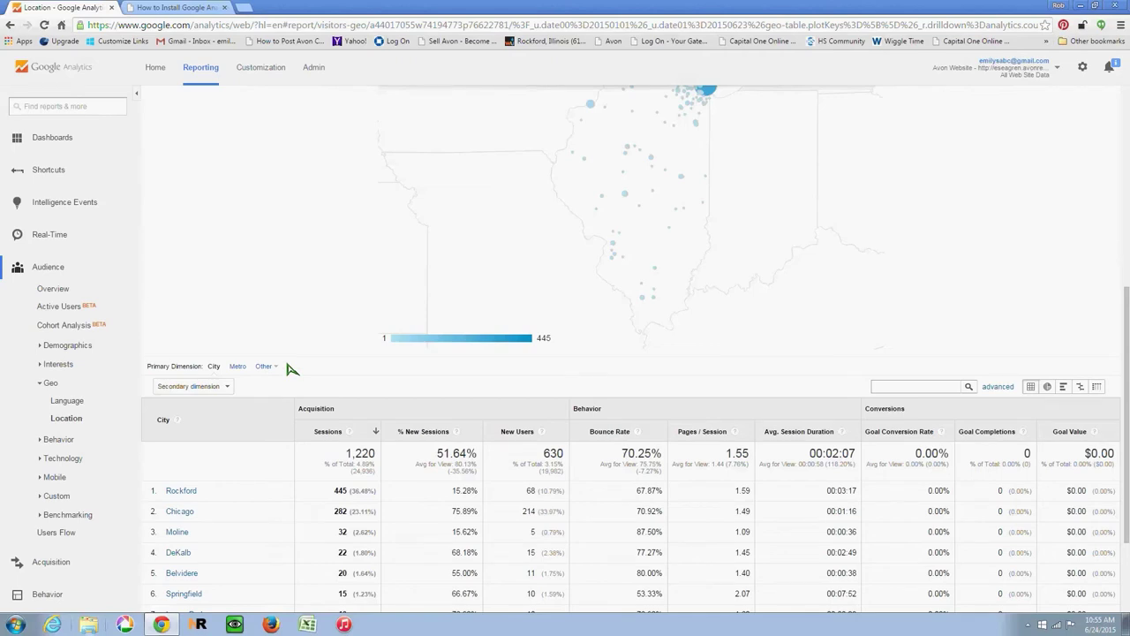
pyautogui.scroll(5, 291, 368)
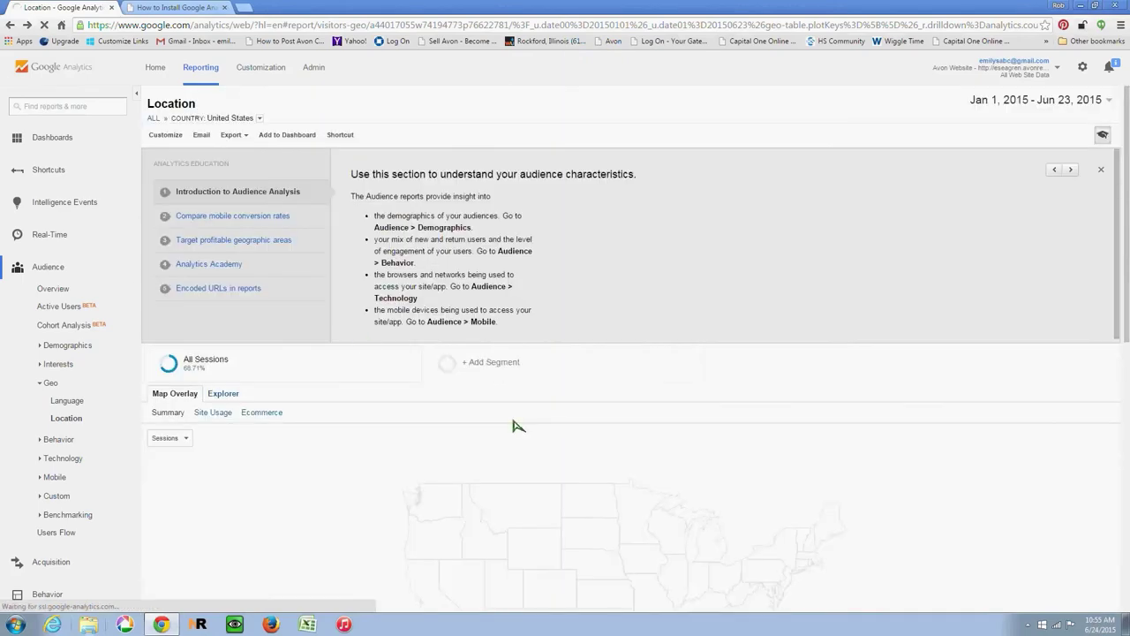
# Drill into Texas from the United States map and examine its city map and sessions by city.
pyautogui.scroll(-5, 603, 150)
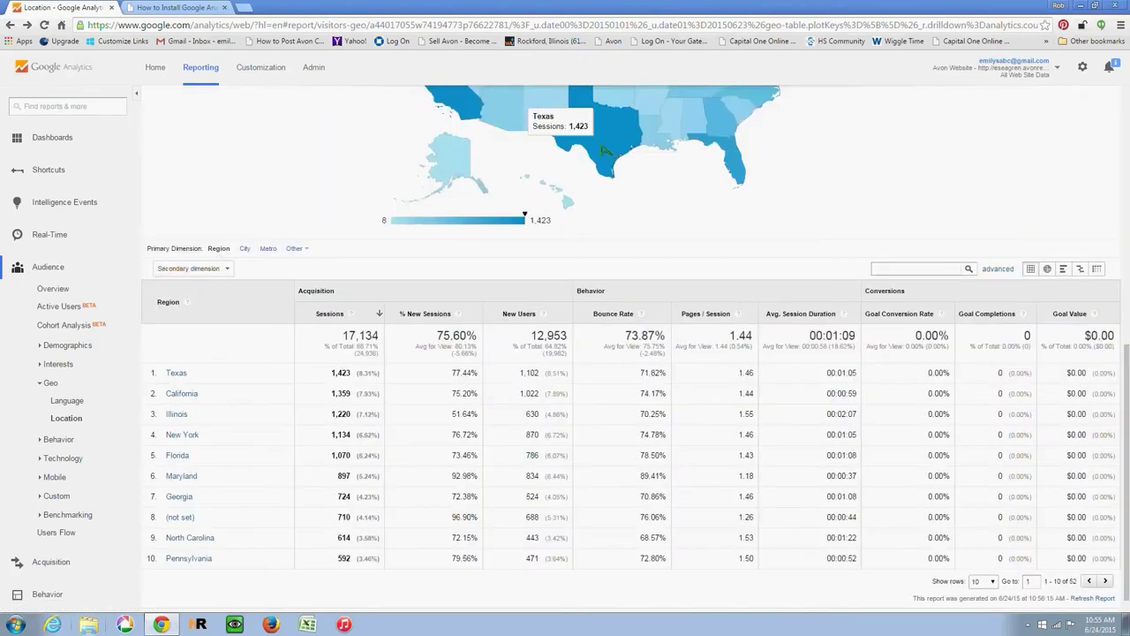
pyautogui.click(603, 150)
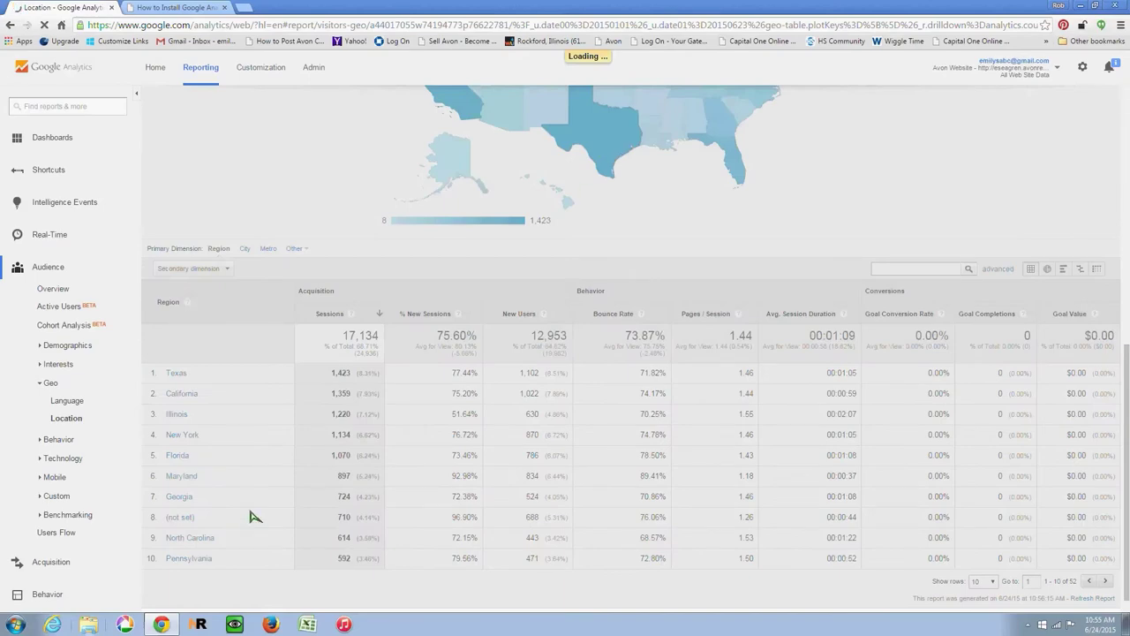
pyautogui.scroll(-5, 250, 517)
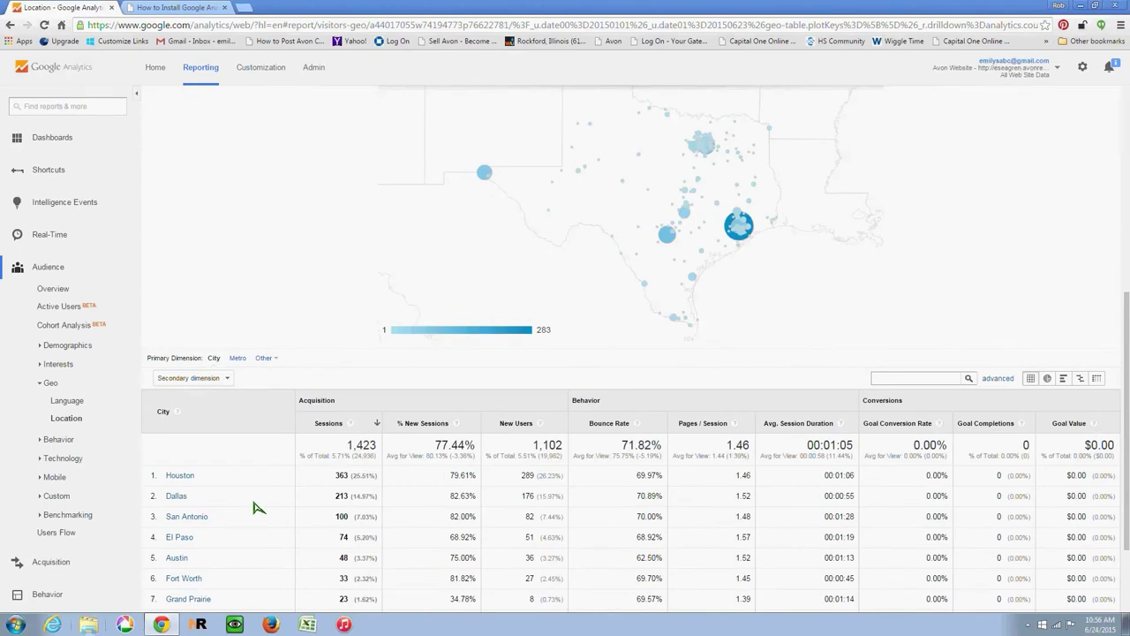
pyautogui.scroll(-1, 252, 504)
pyautogui.scroll(3, 742, 455)
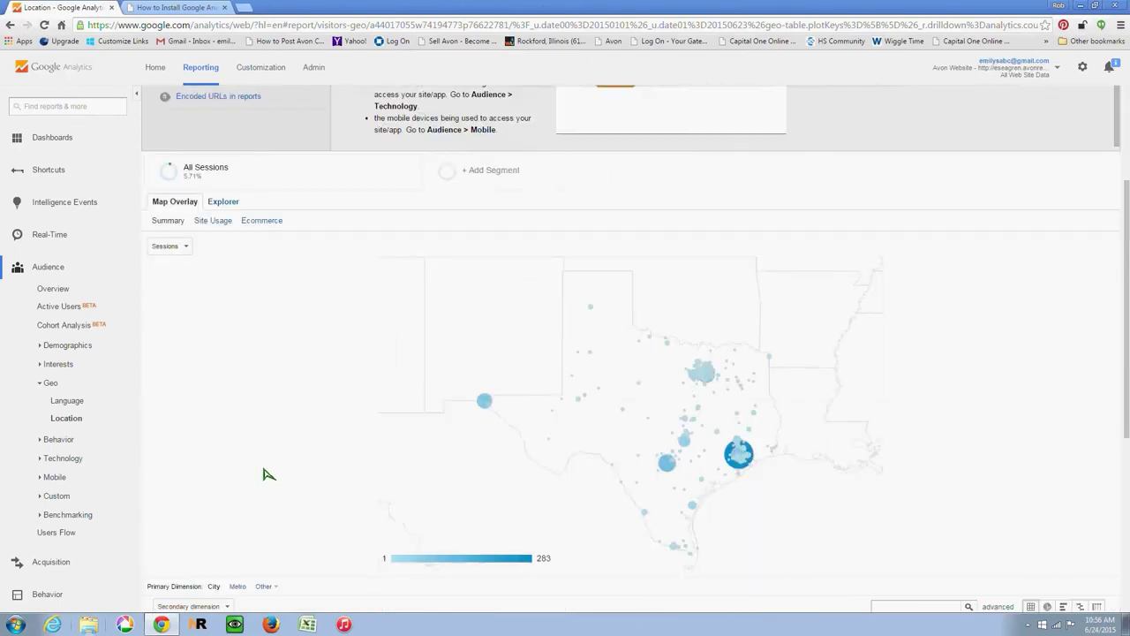
pyautogui.scroll(2, 265, 471)
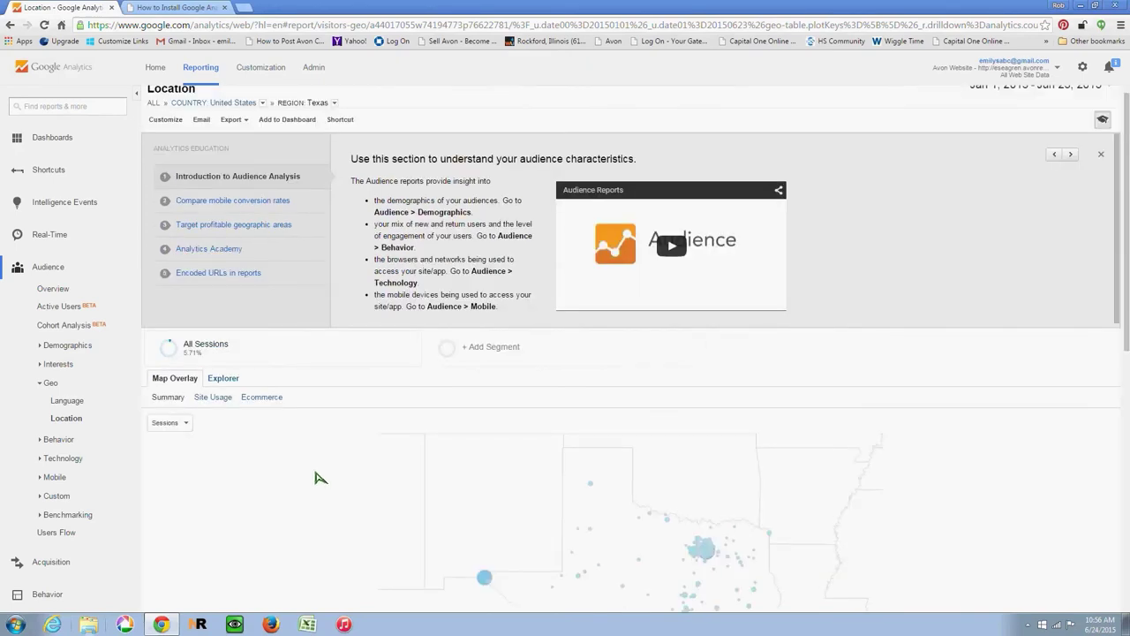
pyautogui.scroll(-1, 320, 478)
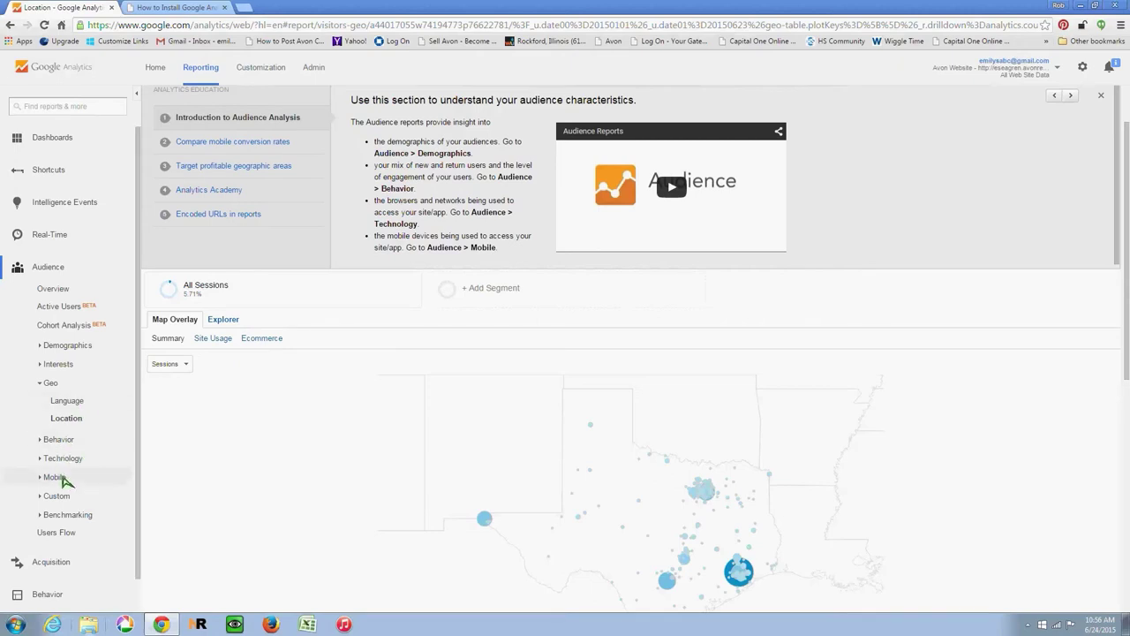
# Open the Channels report under All Traffic in the Acquisition section and review its sessions graph and channel grouping table.
pyautogui.scroll(-1, 64, 480)
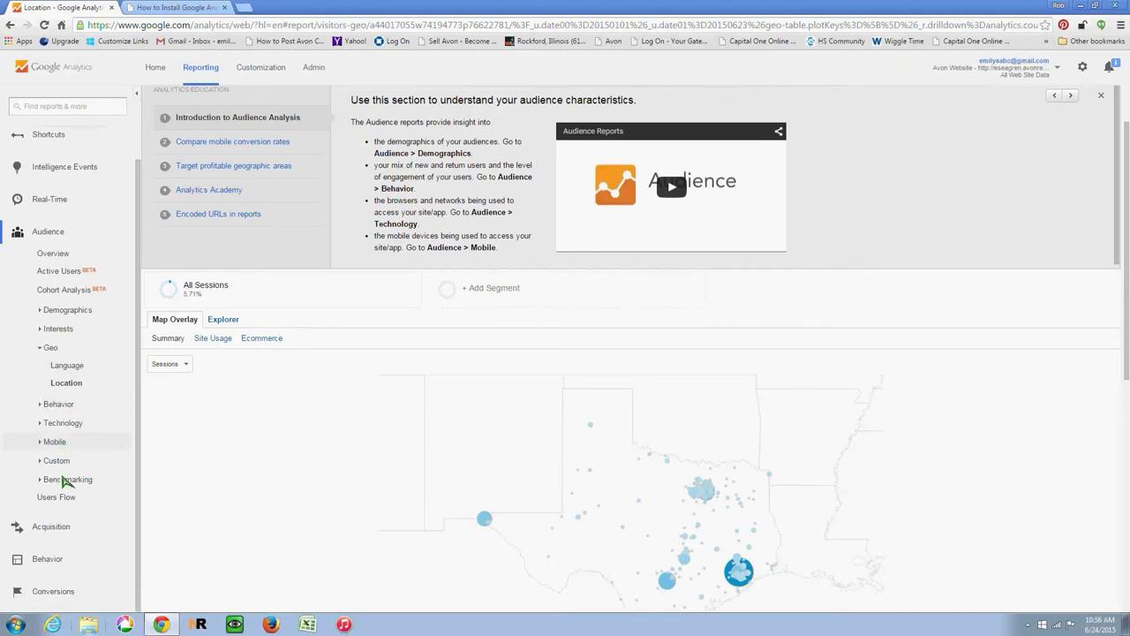
pyautogui.click(52, 527)
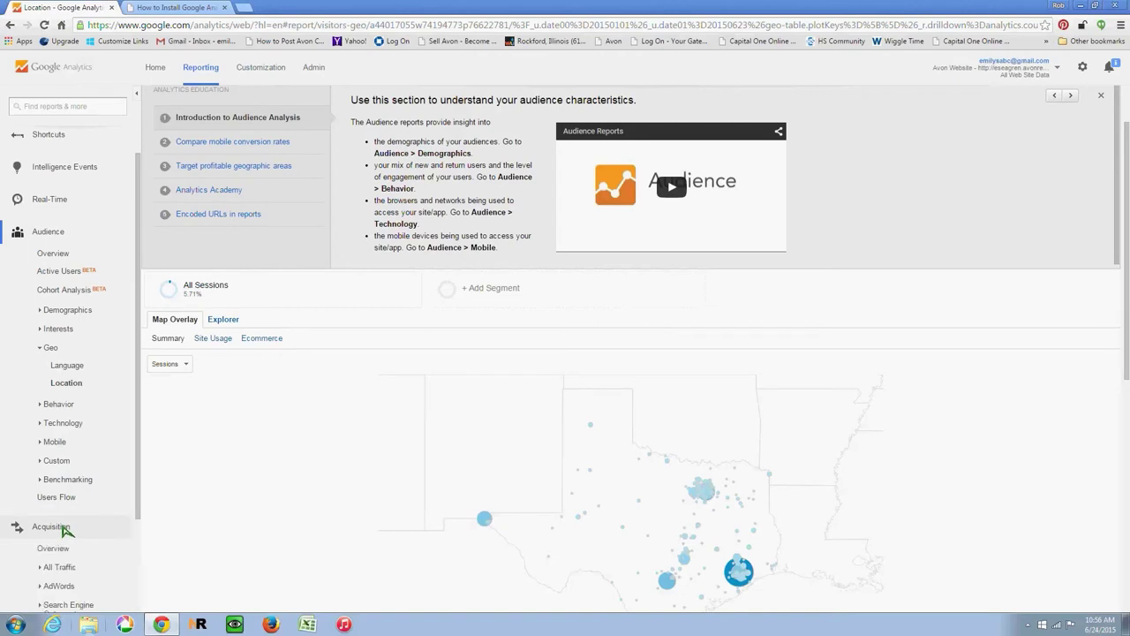
pyautogui.scroll(-2, 67, 526)
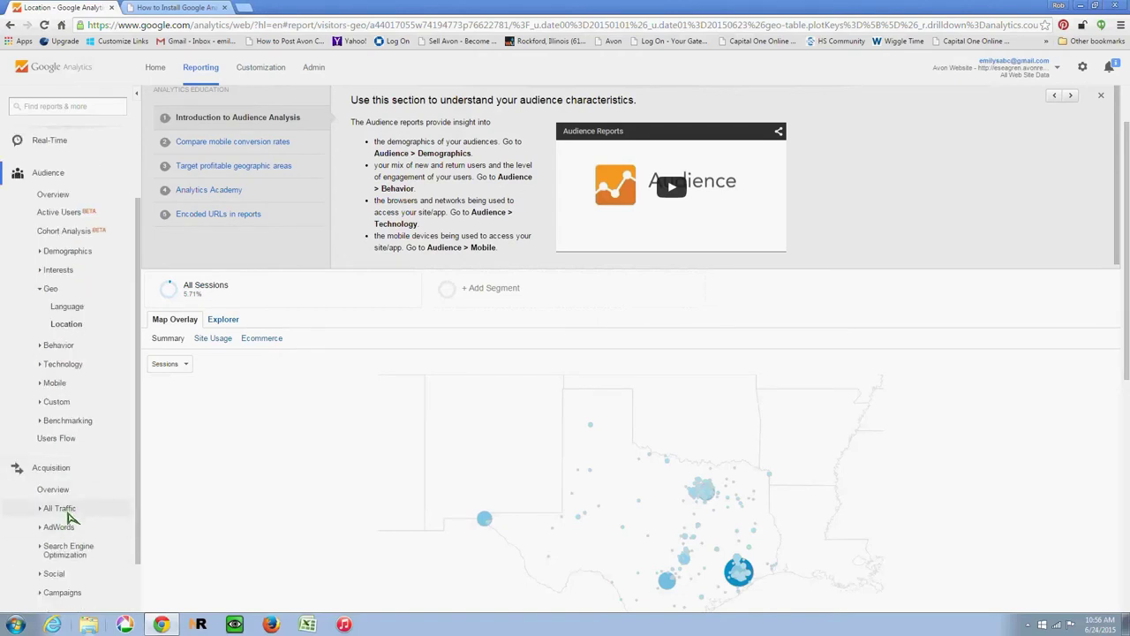
pyautogui.click(63, 510)
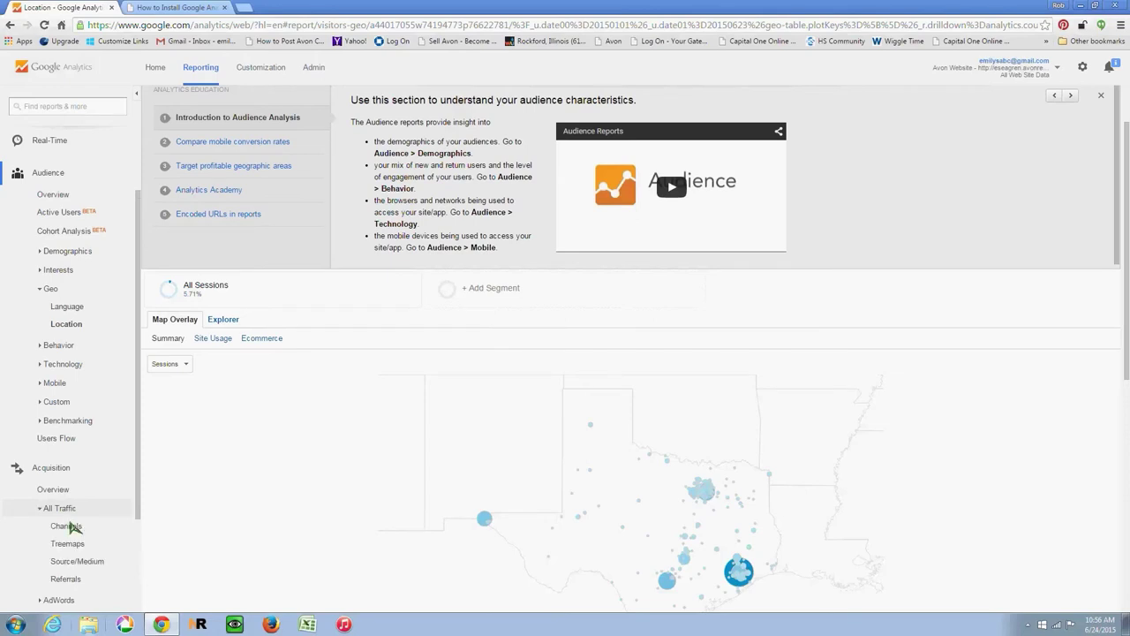
pyautogui.click(67, 526)
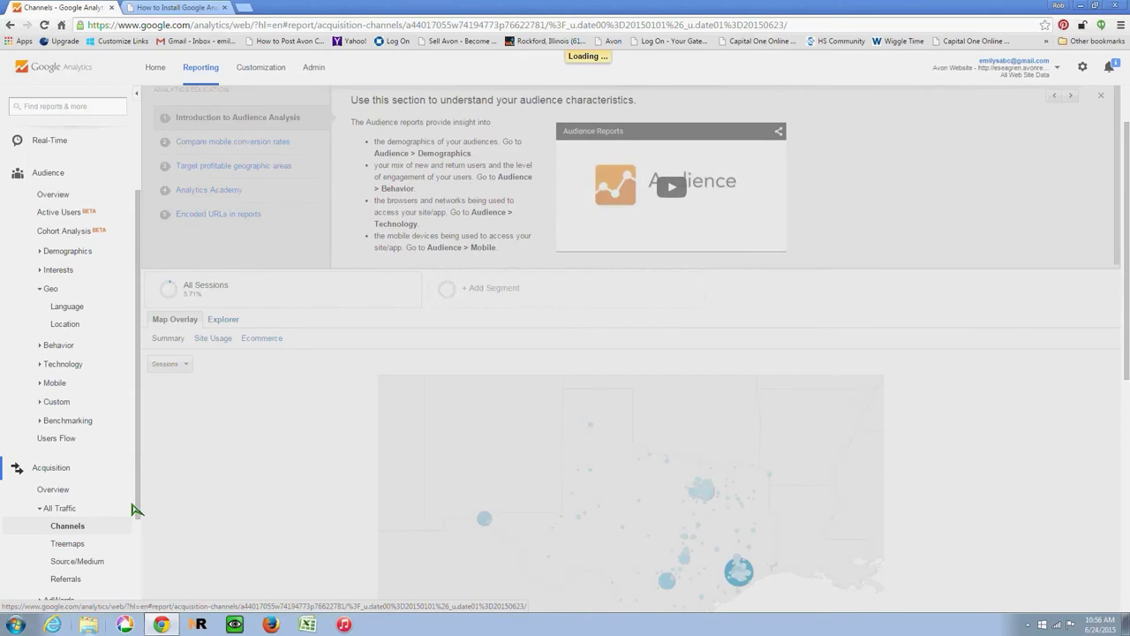
pyautogui.scroll(-2, 199, 451)
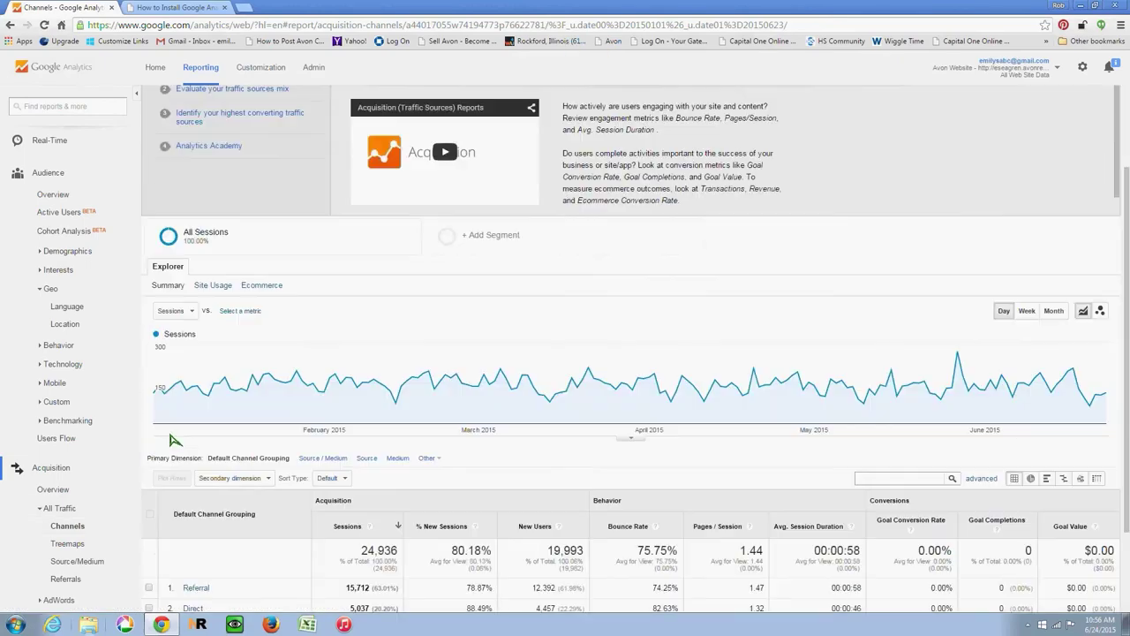
pyautogui.scroll(-2, 215, 474)
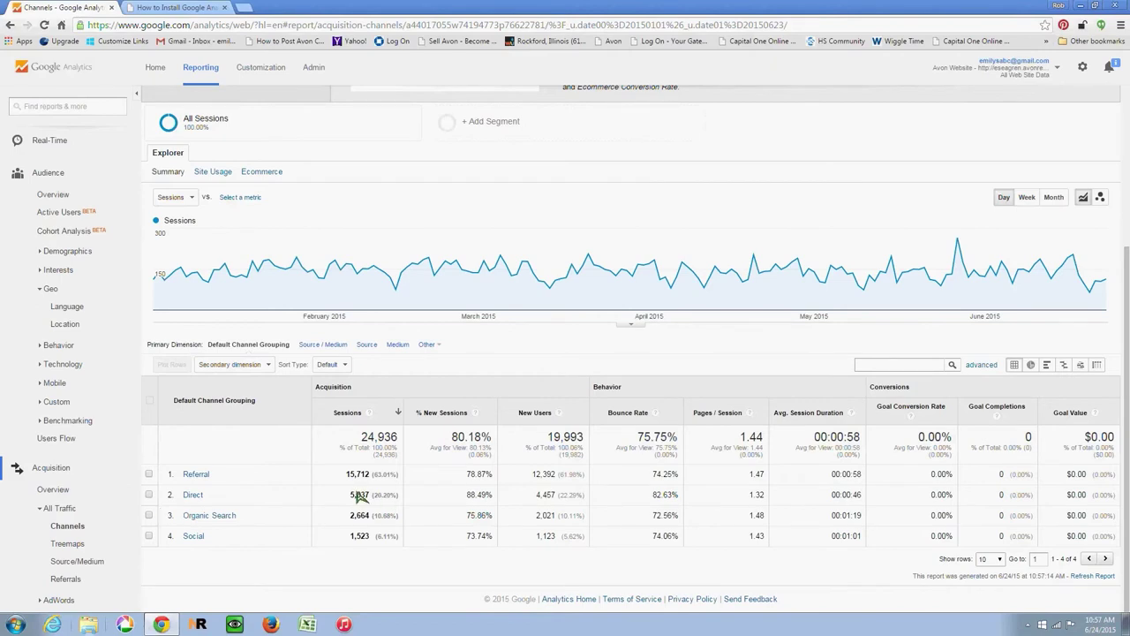
# Drill into the Referral channel and examine the table of referring sources, including makeupmarketingonline.com.
pyautogui.click(196, 475)
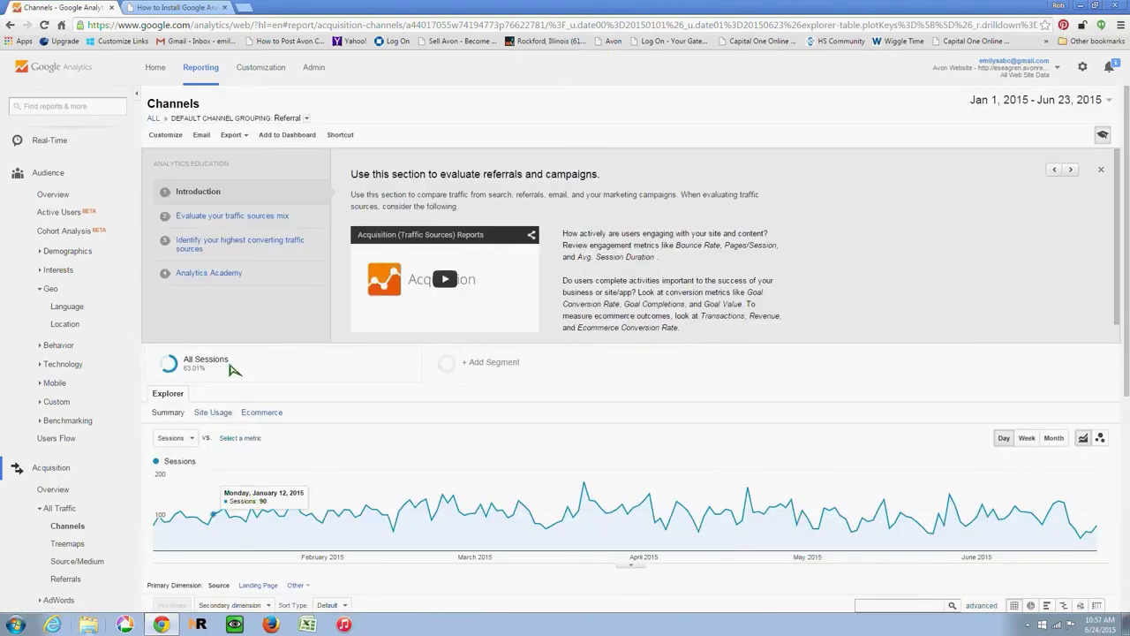
pyautogui.scroll(-1, 231, 369)
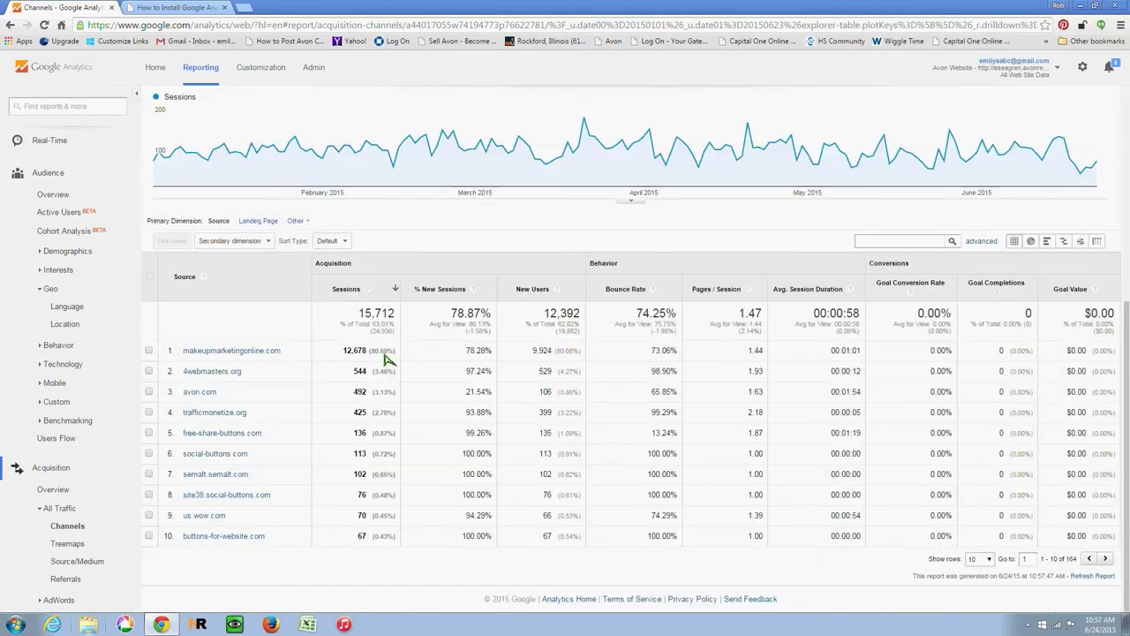
pyautogui.scroll(-4, 386, 358)
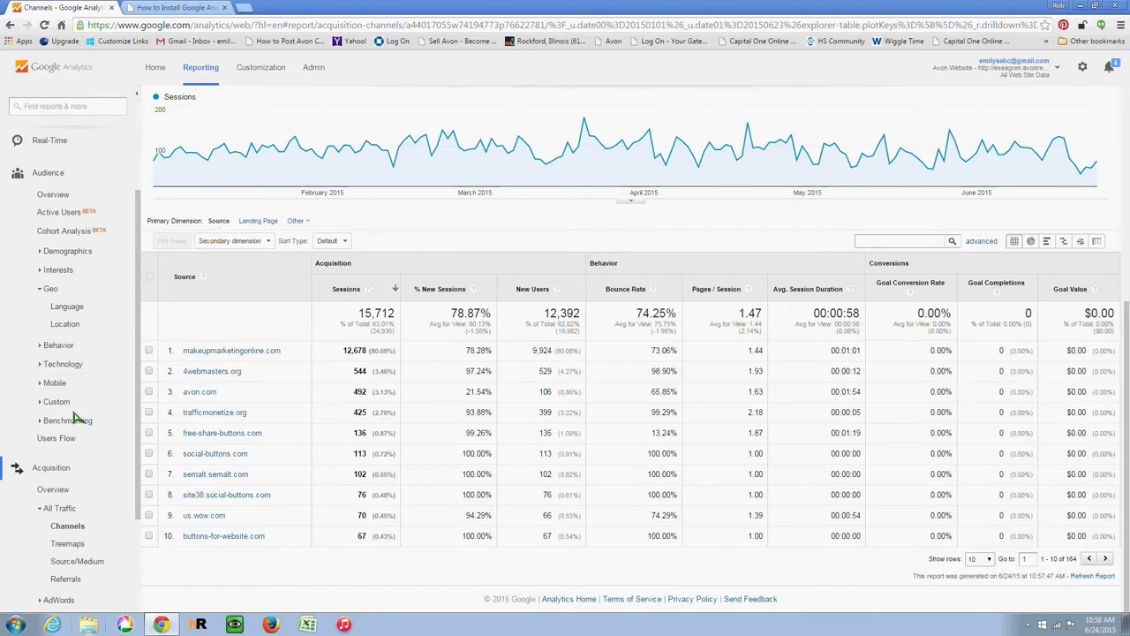
pyautogui.scroll(-2, 86, 428)
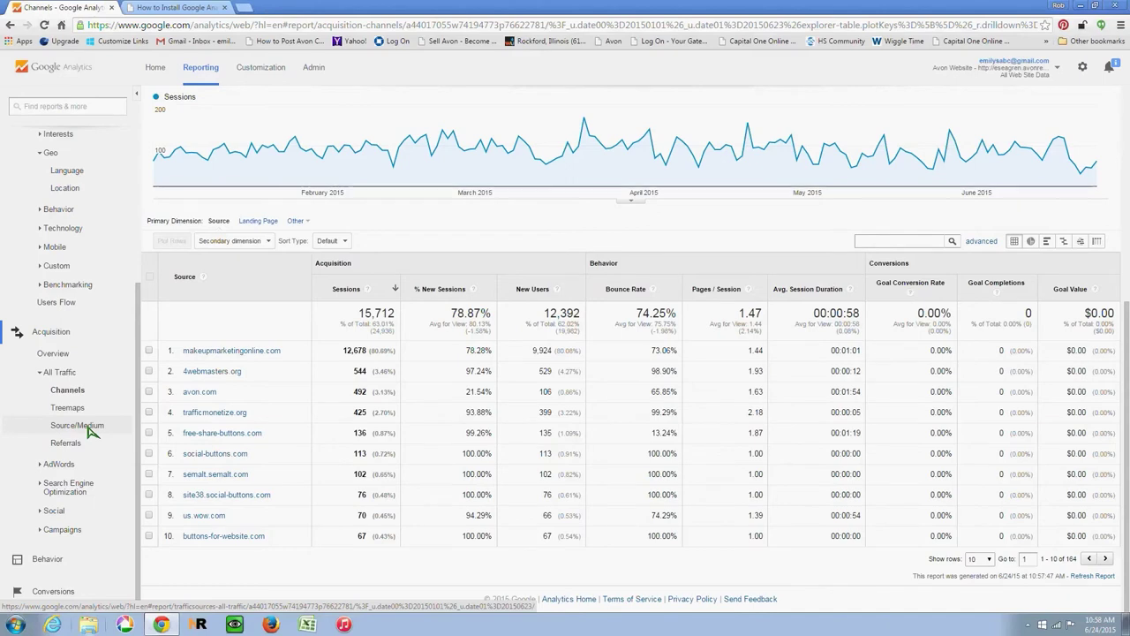
pyautogui.scroll(3, 71, 459)
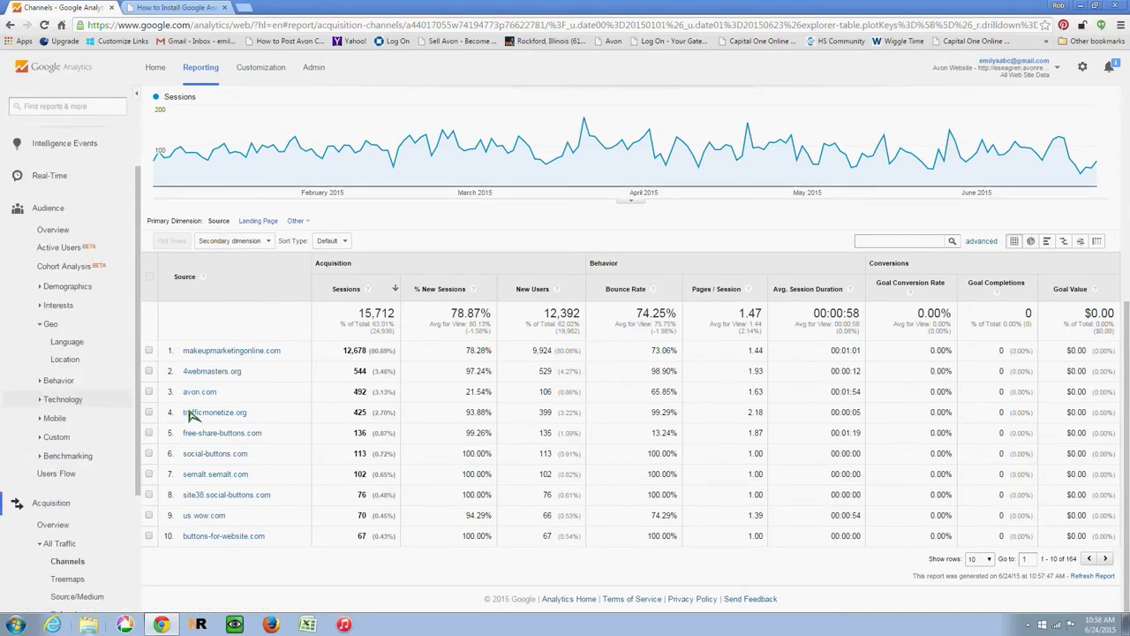
pyautogui.scroll(1, 882, 336)
pyautogui.scroll(3, 1092, 374)
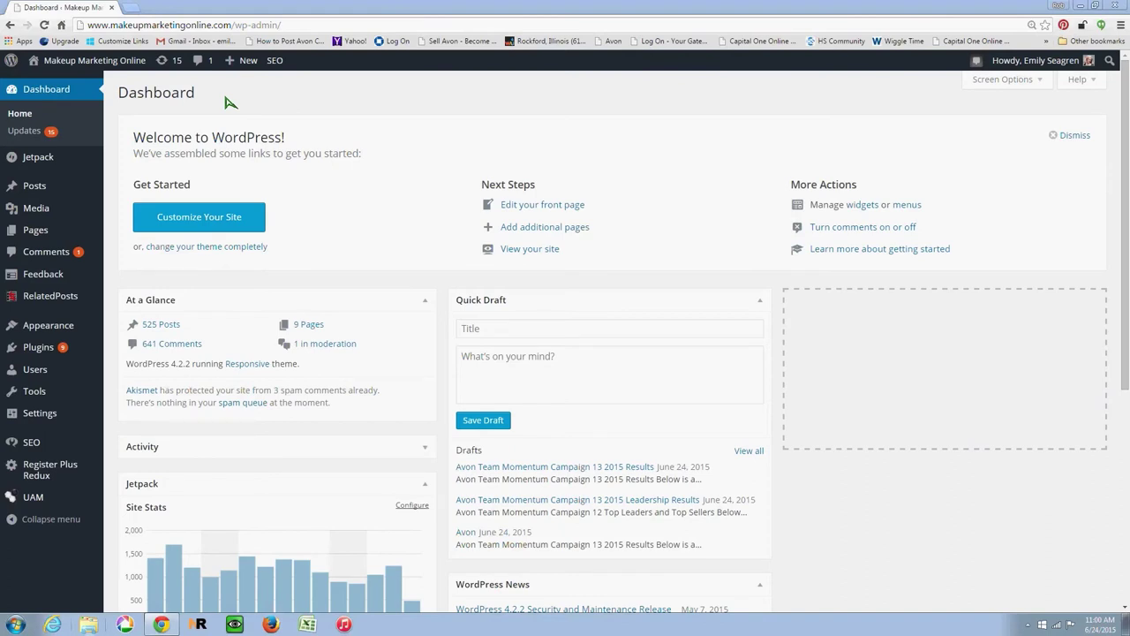
# Open Jetpack's Site Stats in the WordPress dashboard and review the daily views graph, referrers, top posts, search terms and clicks.
pyautogui.moveTo(53, 166)
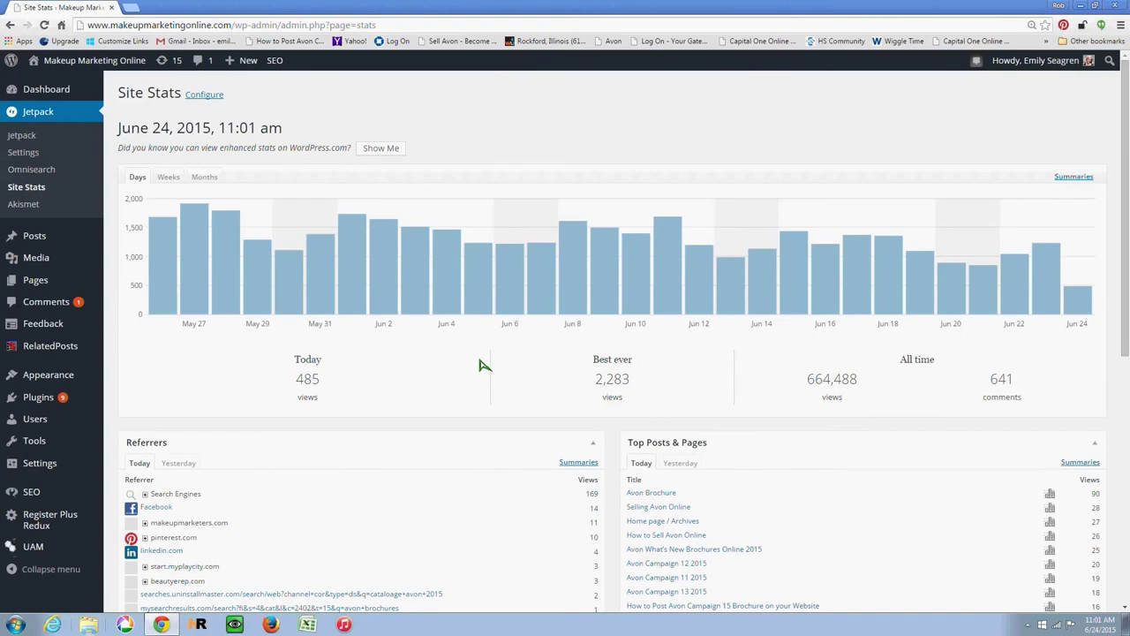
pyautogui.scroll(-1, 482, 365)
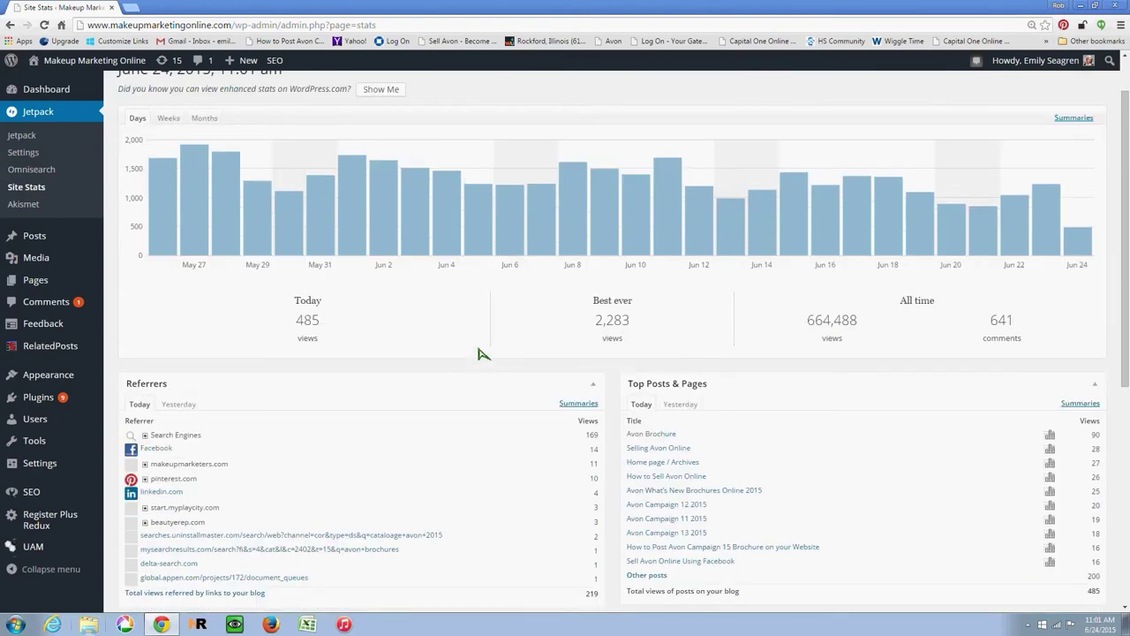
pyautogui.scroll(-4, 482, 362)
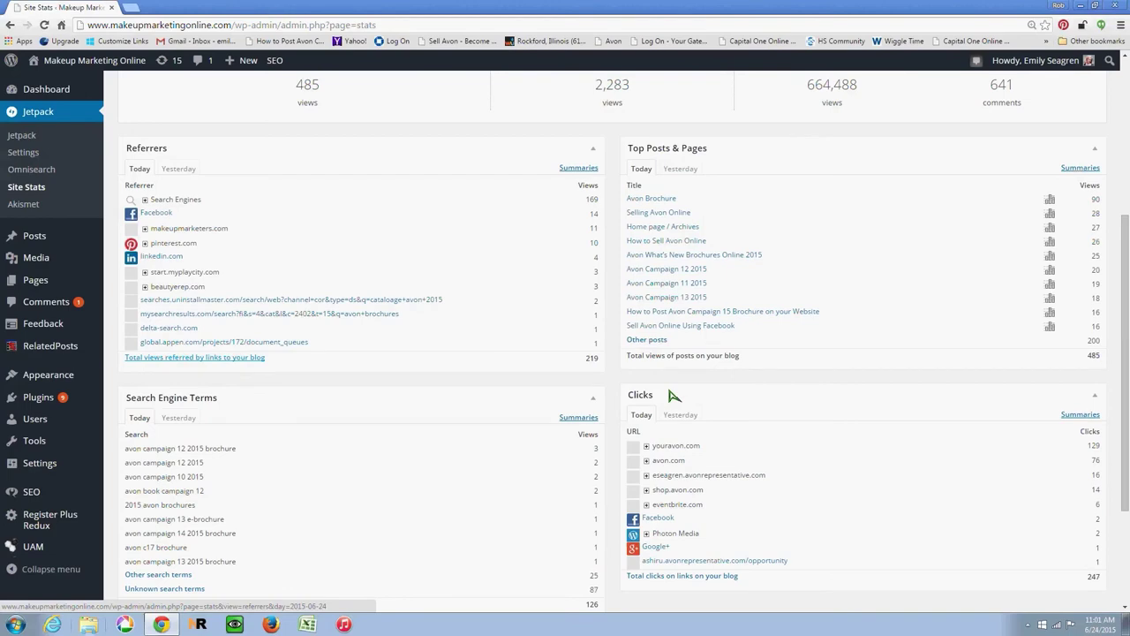
pyautogui.scroll(-2, 674, 395)
pyautogui.scroll(6, 724, 384)
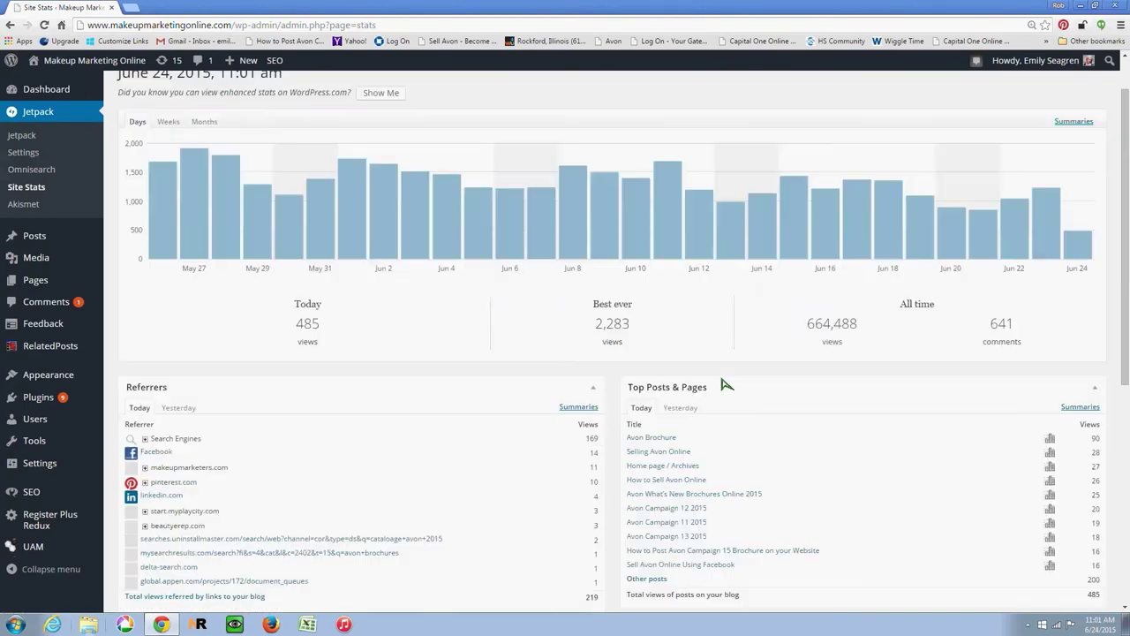
# Open the Top Posts & Pages summary for the past year and examine the posts ranked by views.
pyautogui.click(1080, 407)
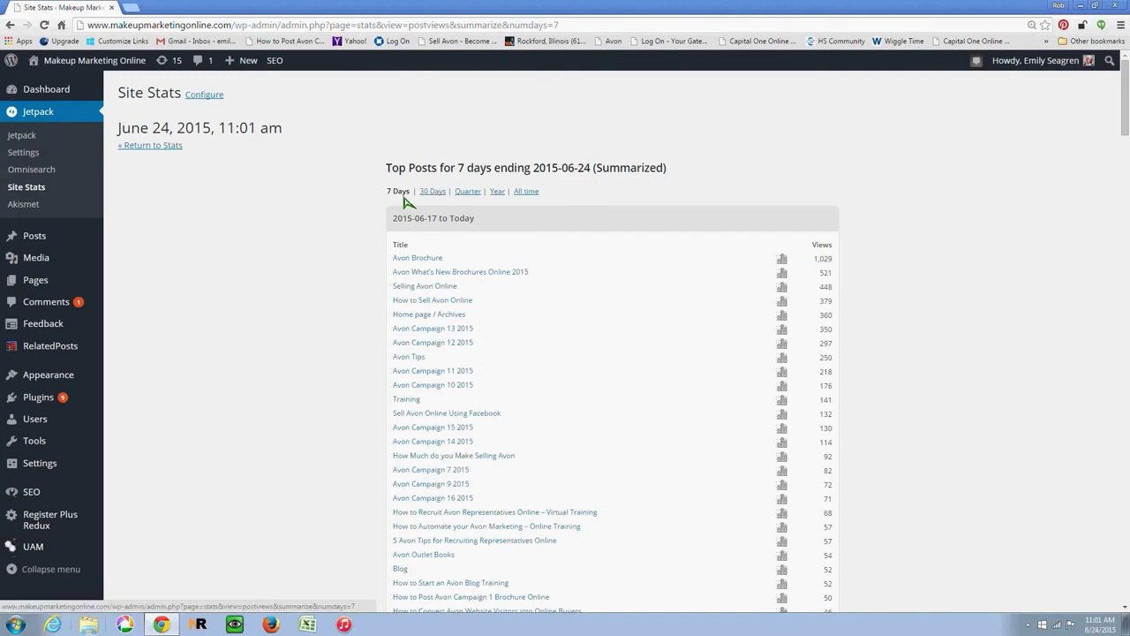
pyautogui.click(497, 193)
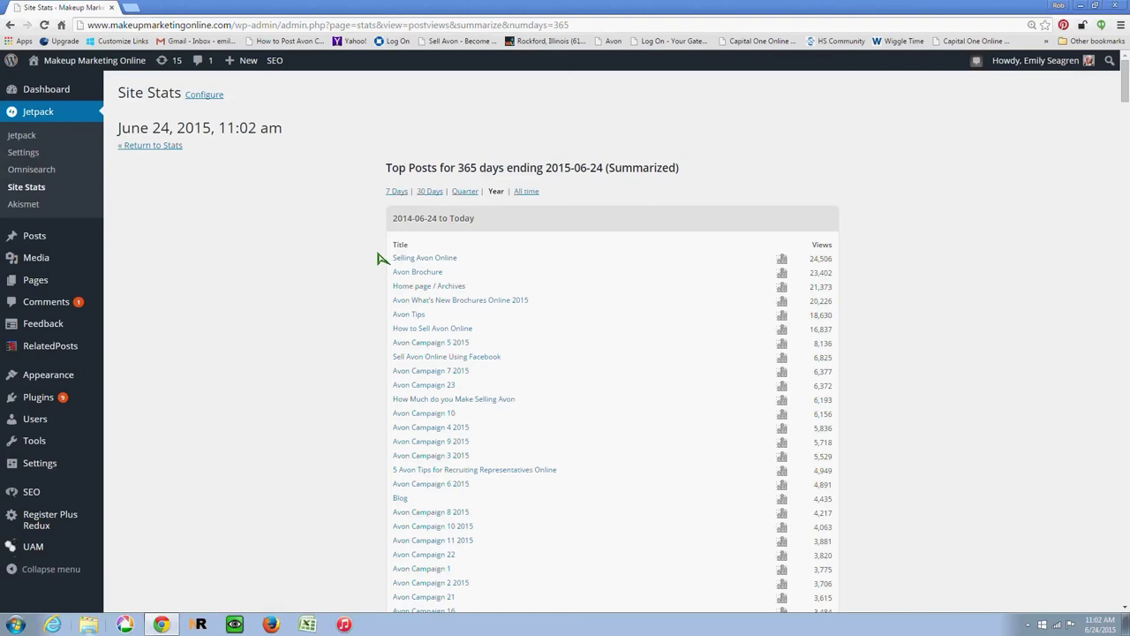
pyautogui.scroll(-1, 378, 258)
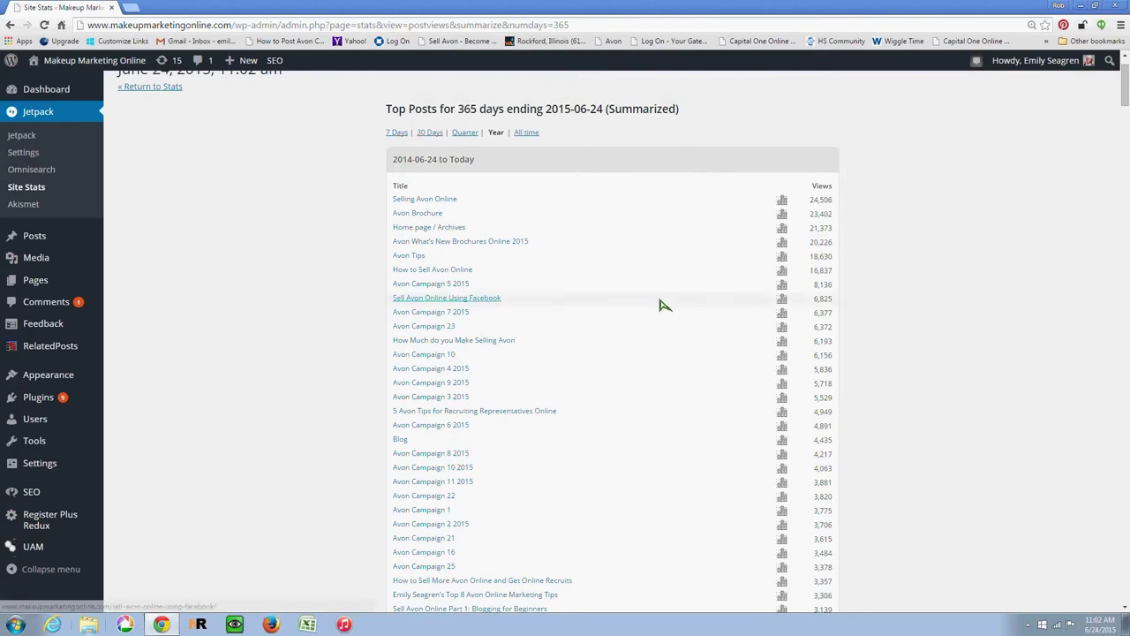
pyautogui.scroll(-1, 660, 299)
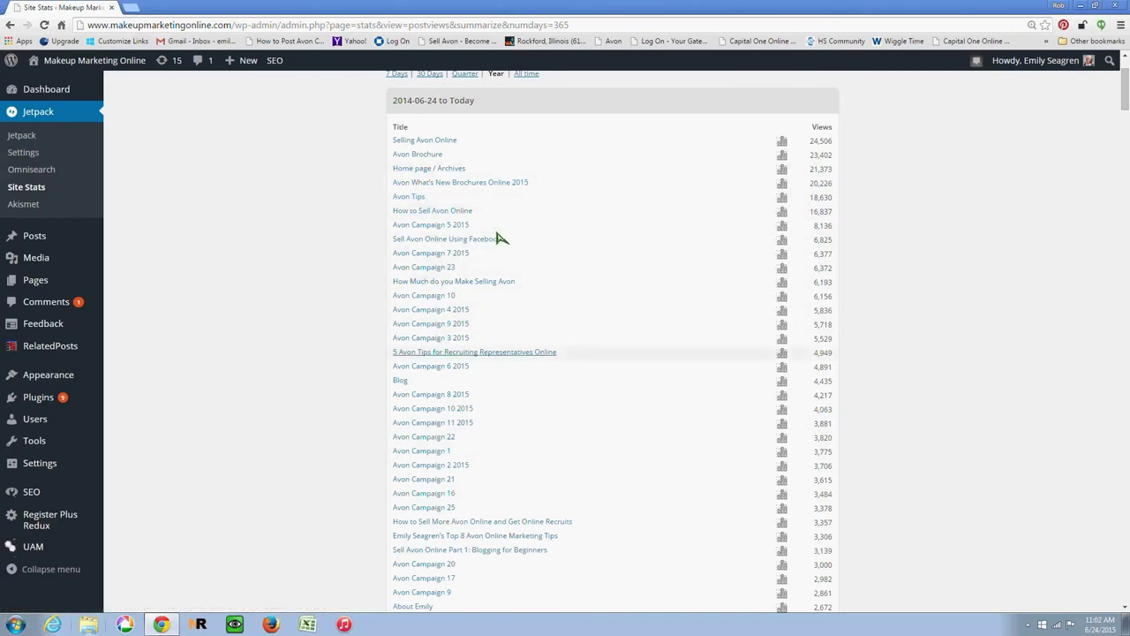
pyautogui.scroll(-2, 497, 235)
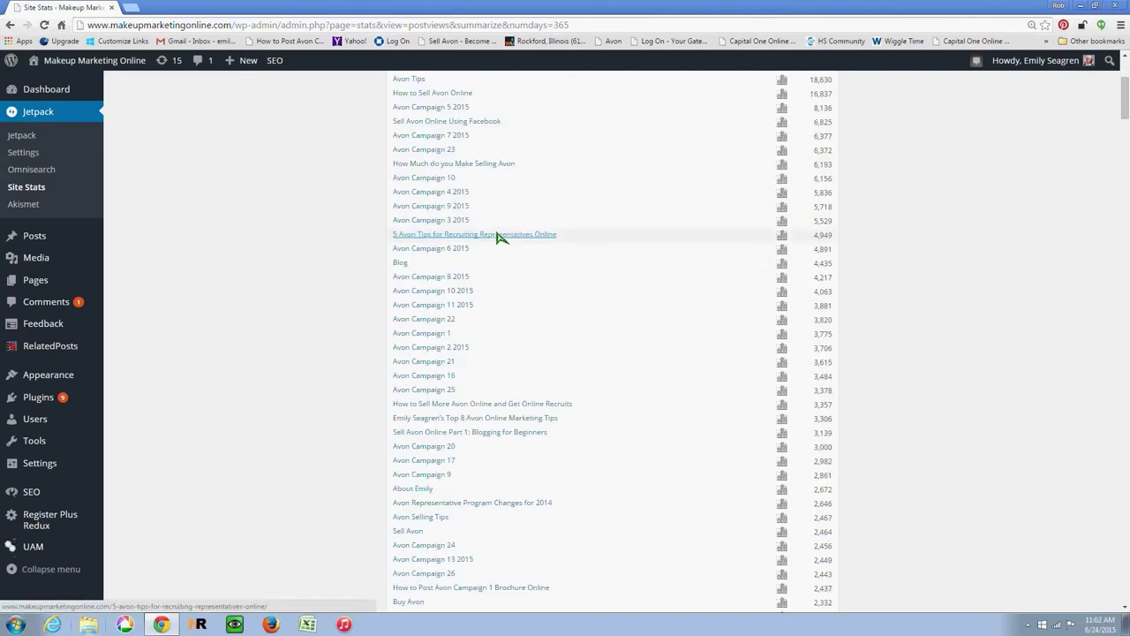
pyautogui.scroll(3, 501, 243)
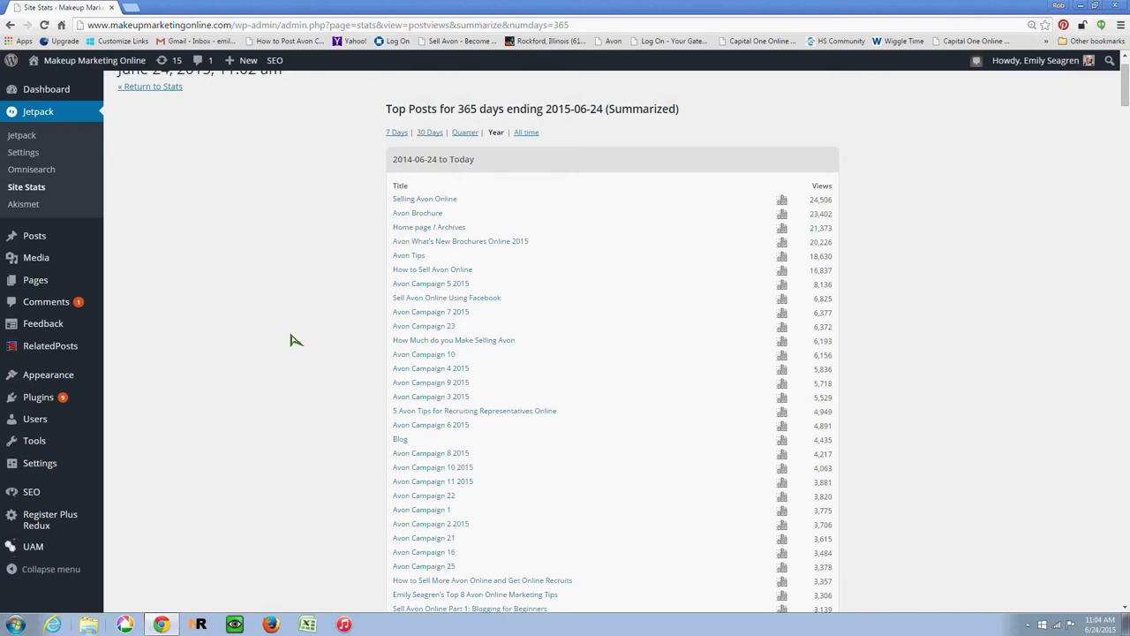
pyautogui.scroll(-1, 291, 336)
pyautogui.scroll(2, 292, 334)
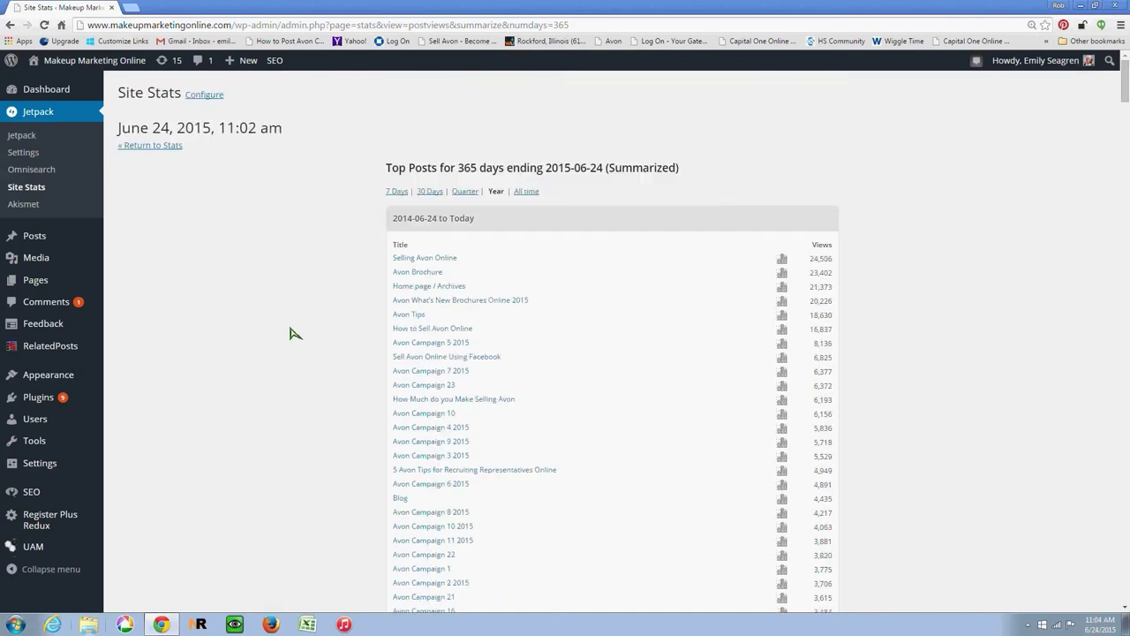
# Return to the main Site Stats page and open the Referrers summary for the past year.
pyautogui.click(134, 147)
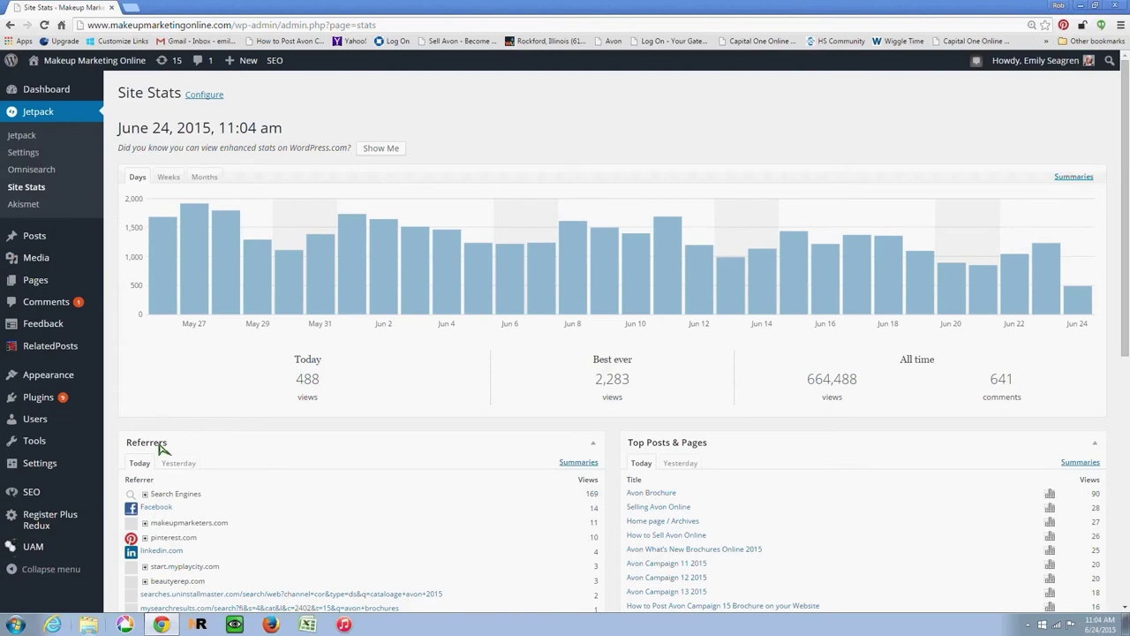
pyautogui.scroll(-2, 177, 399)
pyautogui.scroll(-1, 525, 232)
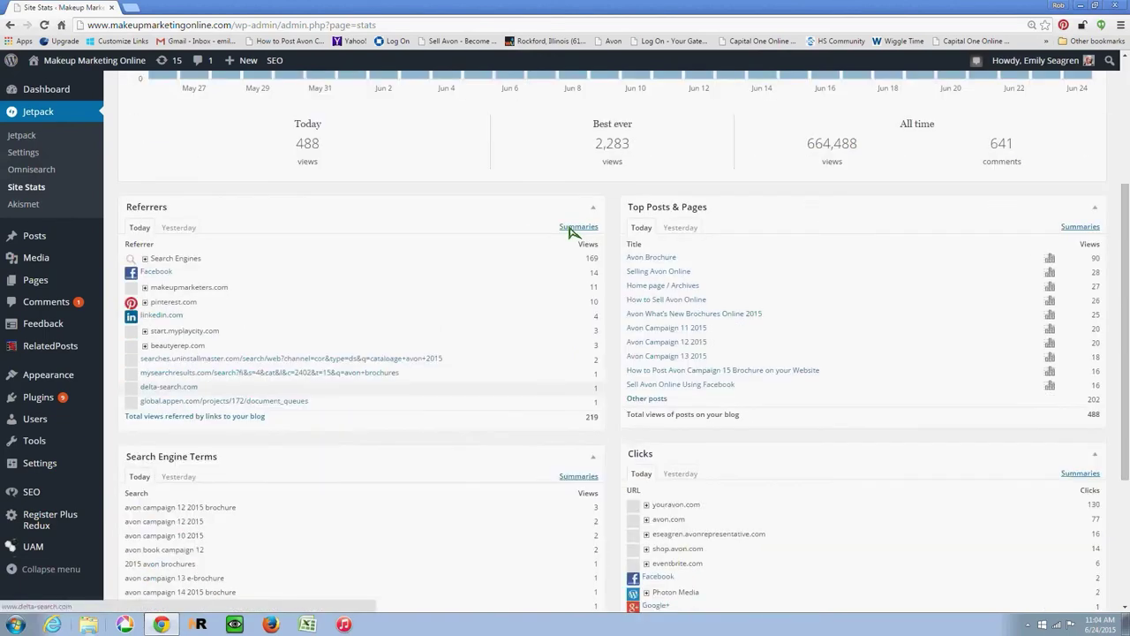
pyautogui.click(578, 228)
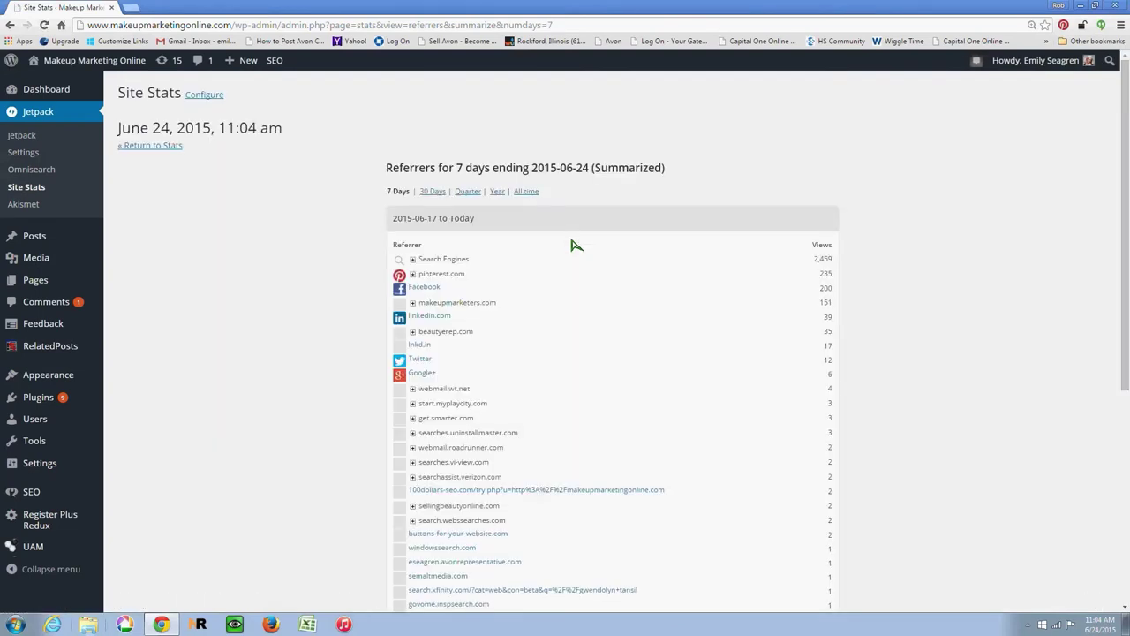
pyautogui.click(499, 191)
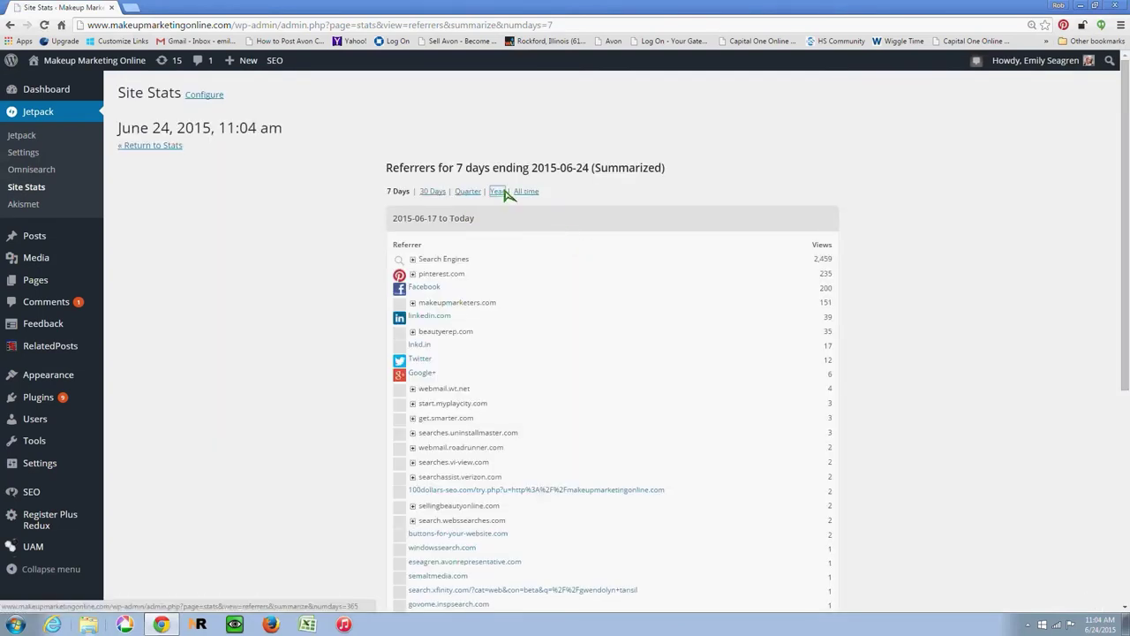
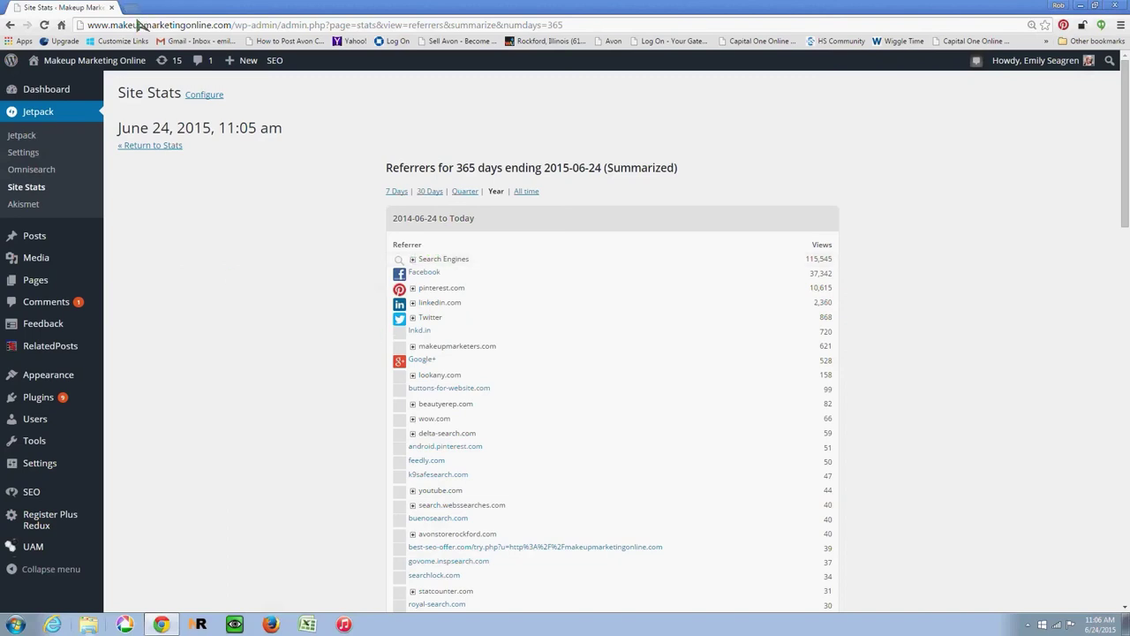
# Open Google in a new browser tab and search for "how to sell avon online".
pyautogui.hotkey('ctrl', 't')
pyautogui.write('goo')
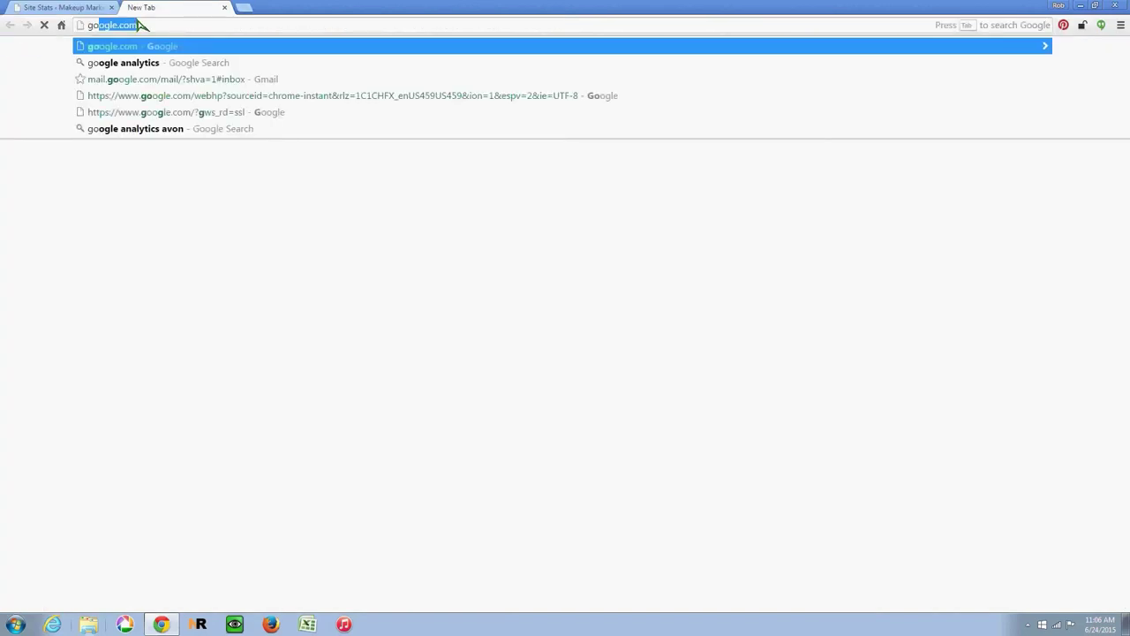
pyautogui.write('gle')
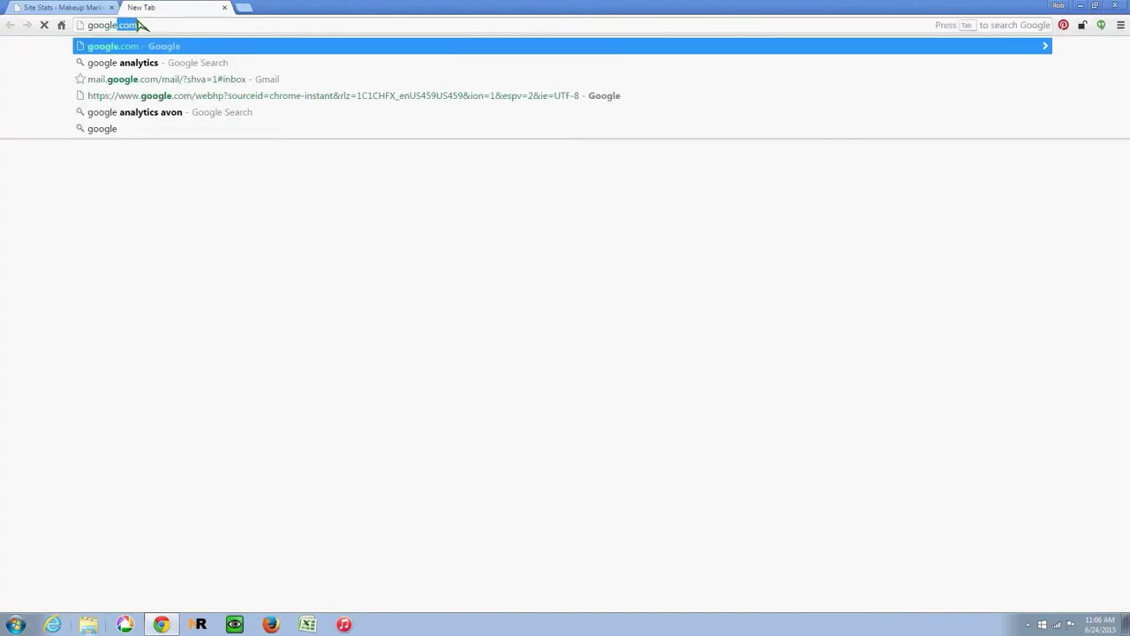
pyautogui.press('Return')
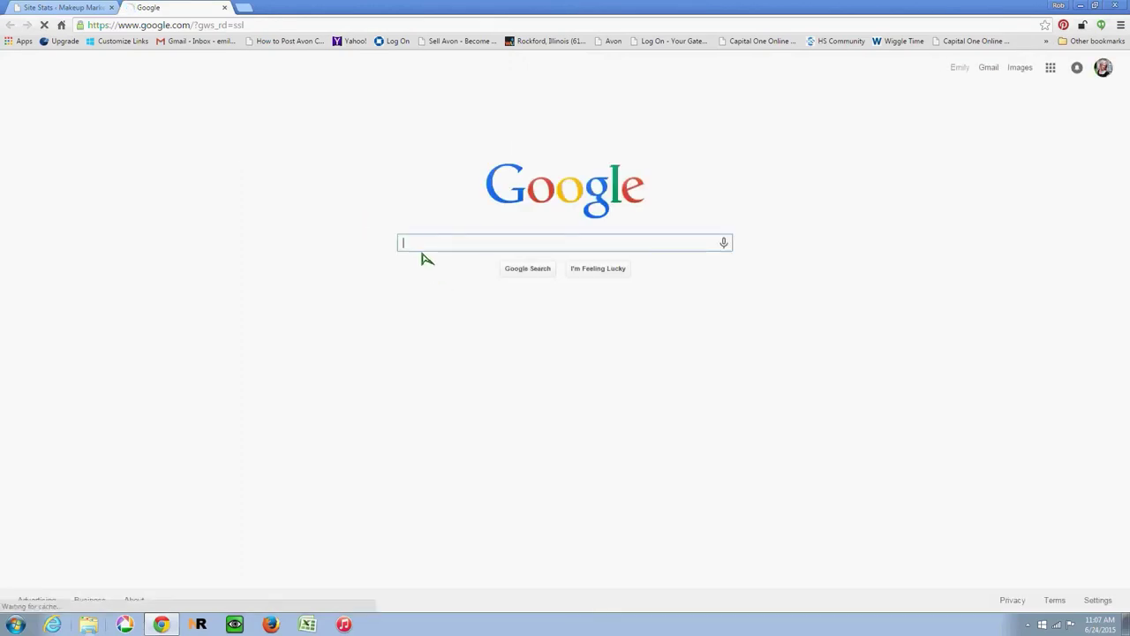
pyautogui.write('h')
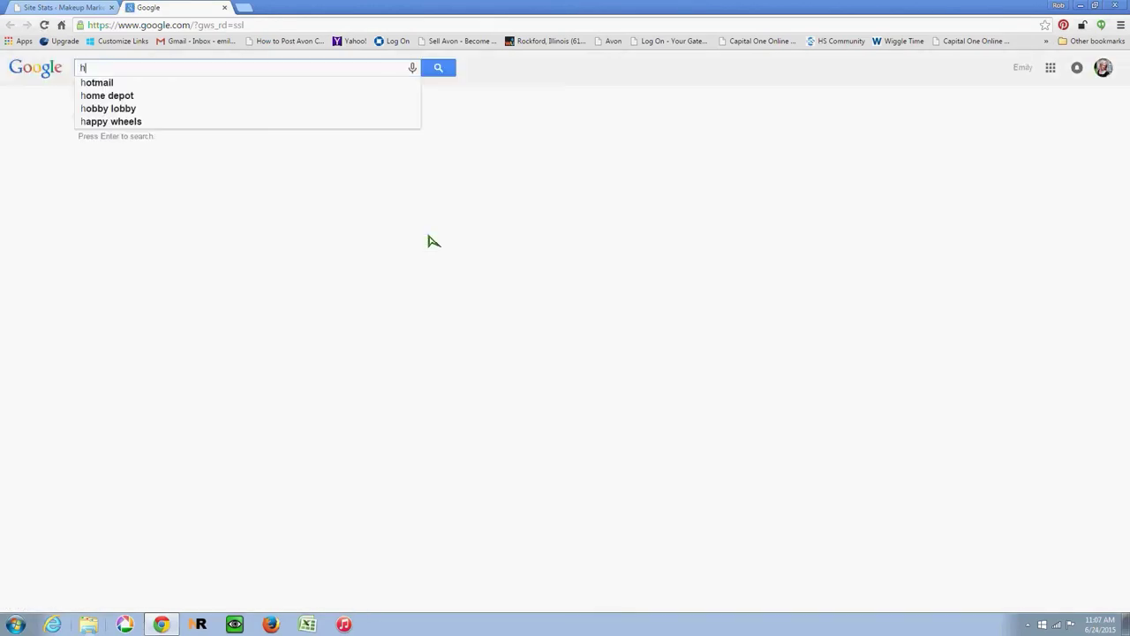
pyautogui.write('ow to sell avon online')
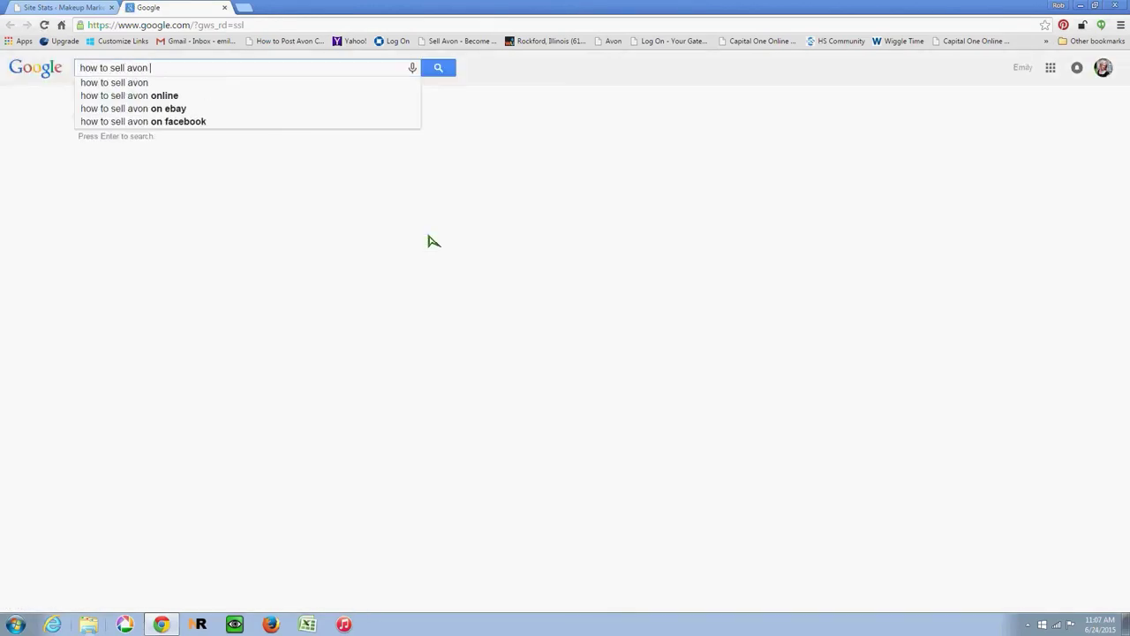
pyautogui.press('Return')
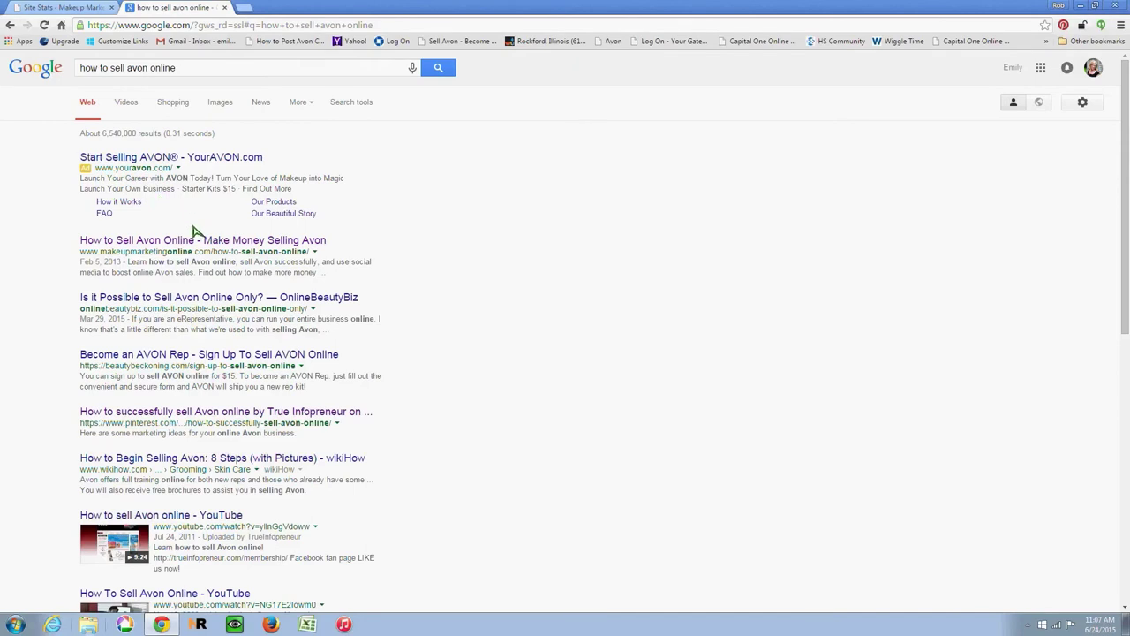
# Compare the yearly Referrers summary with the Google search results, finishing on the Referrers summary.
pyautogui.click(62, 7)
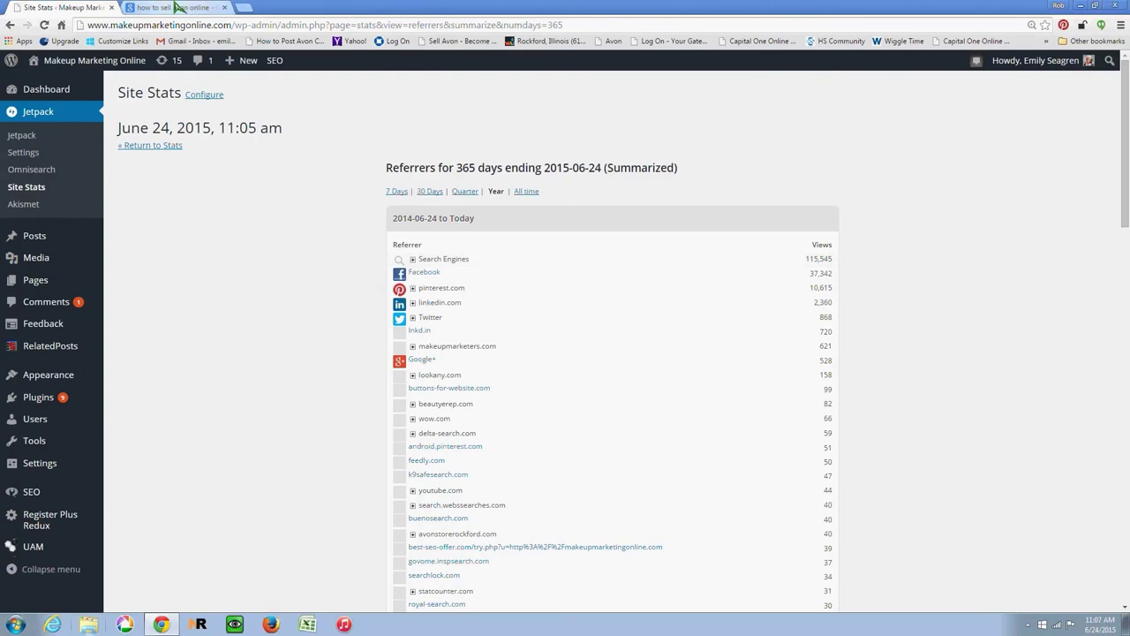
pyautogui.hotkey('ctrl', 'Tab')
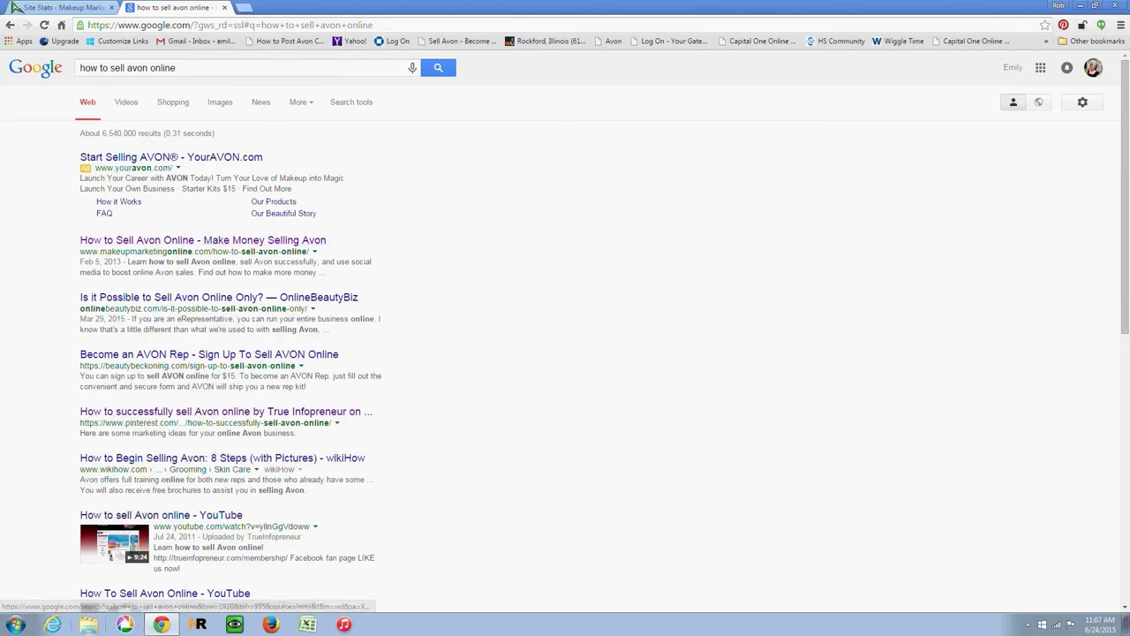
pyautogui.hotkey('ctrl', 'Tab')
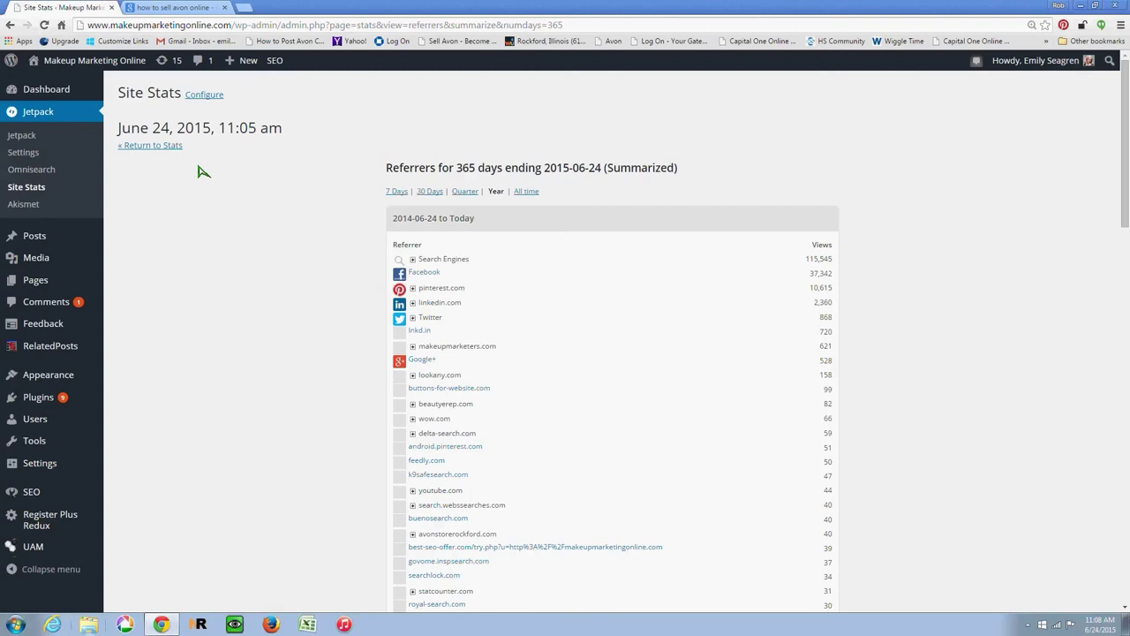
# Return to the main Site Stats page, open the Search Engine Terms summary for the past year and examine the listed terms.
pyautogui.click(155, 147)
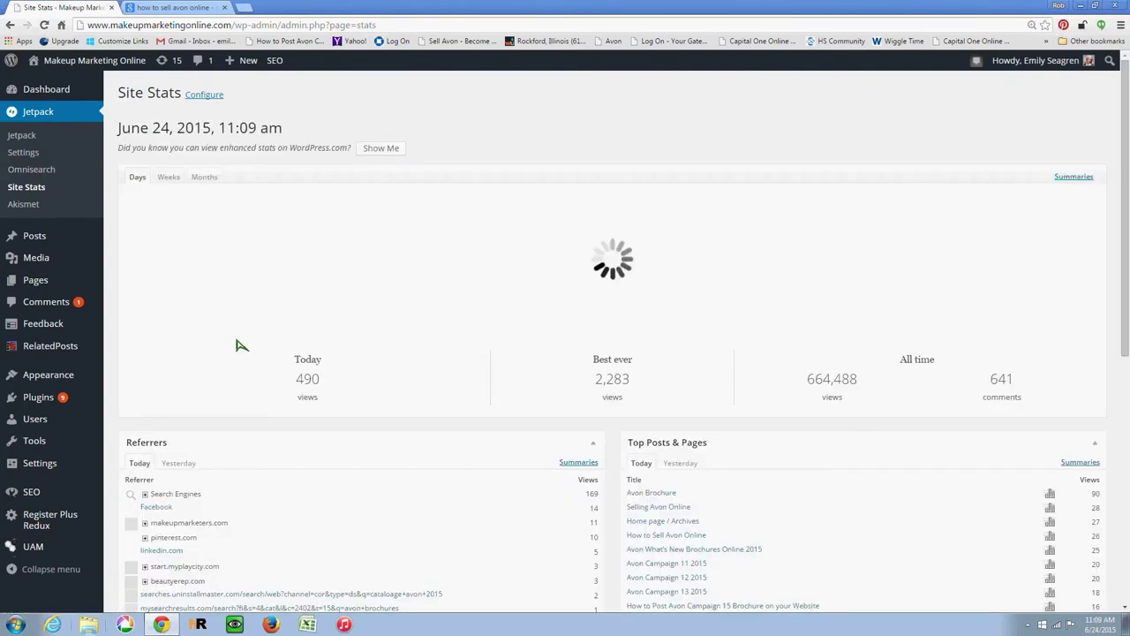
pyautogui.scroll(-1, 236, 345)
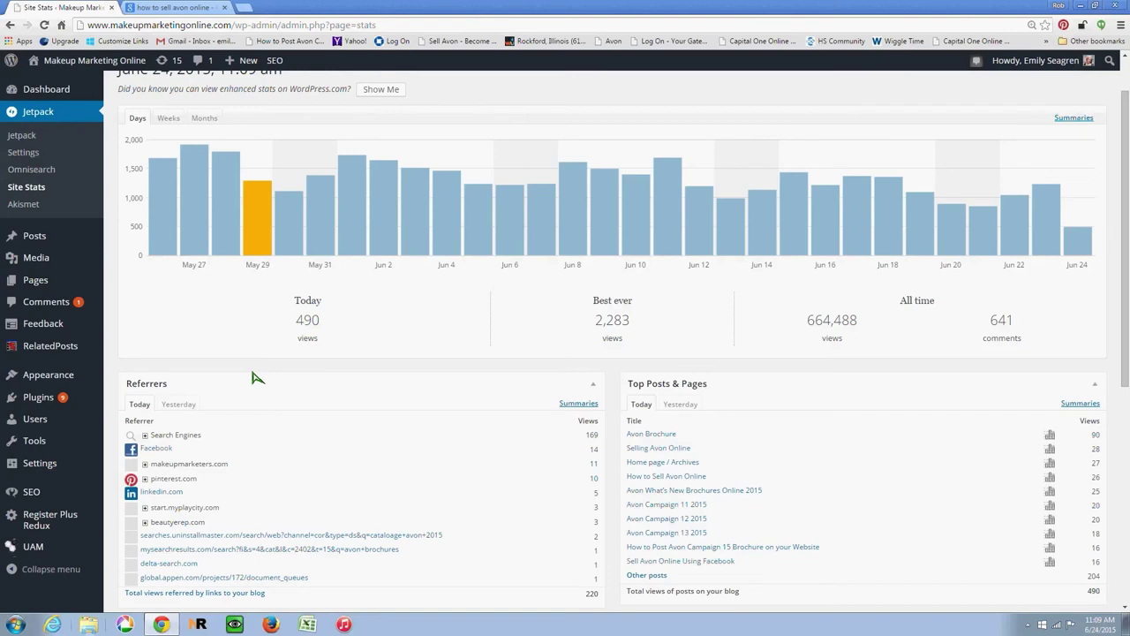
pyautogui.scroll(-4, 256, 377)
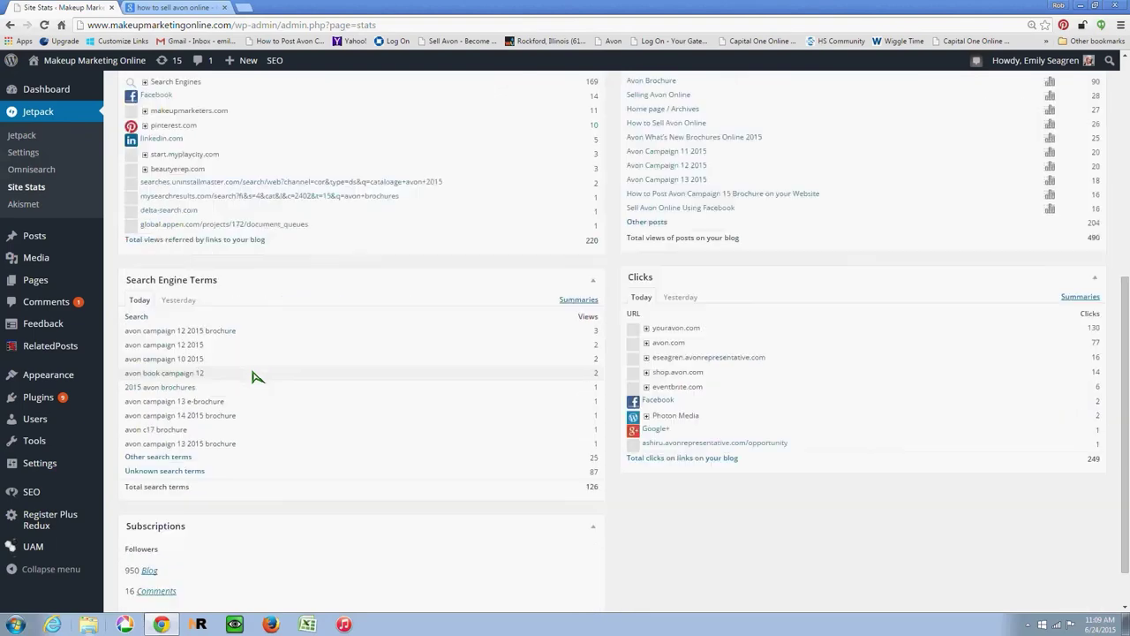
pyautogui.scroll(-1, 256, 377)
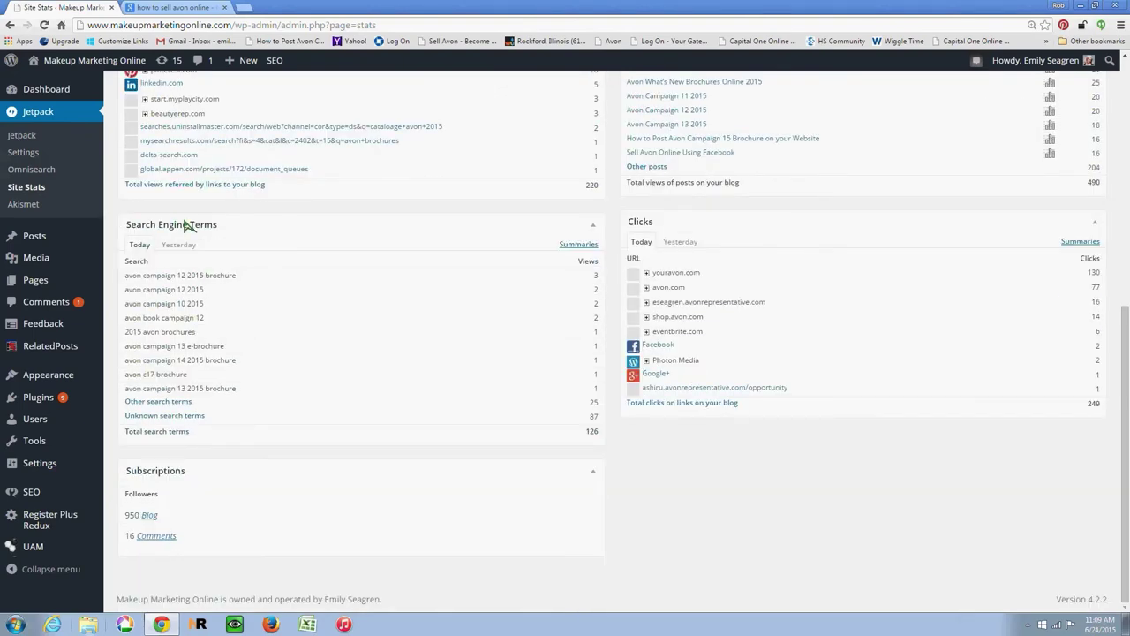
pyautogui.click(576, 246)
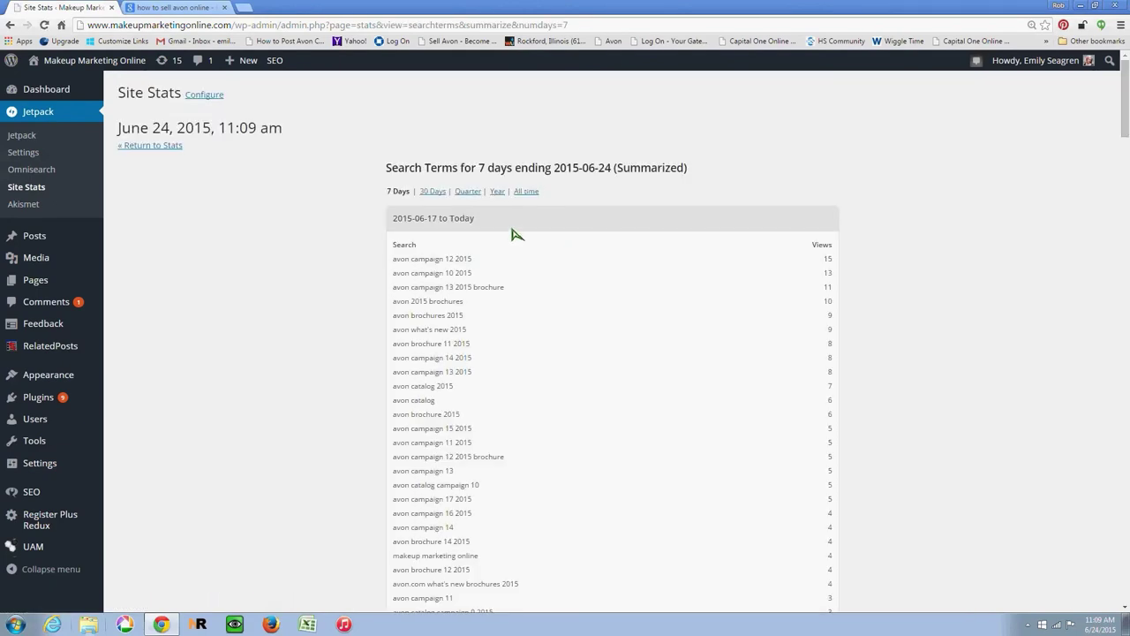
pyautogui.click(496, 192)
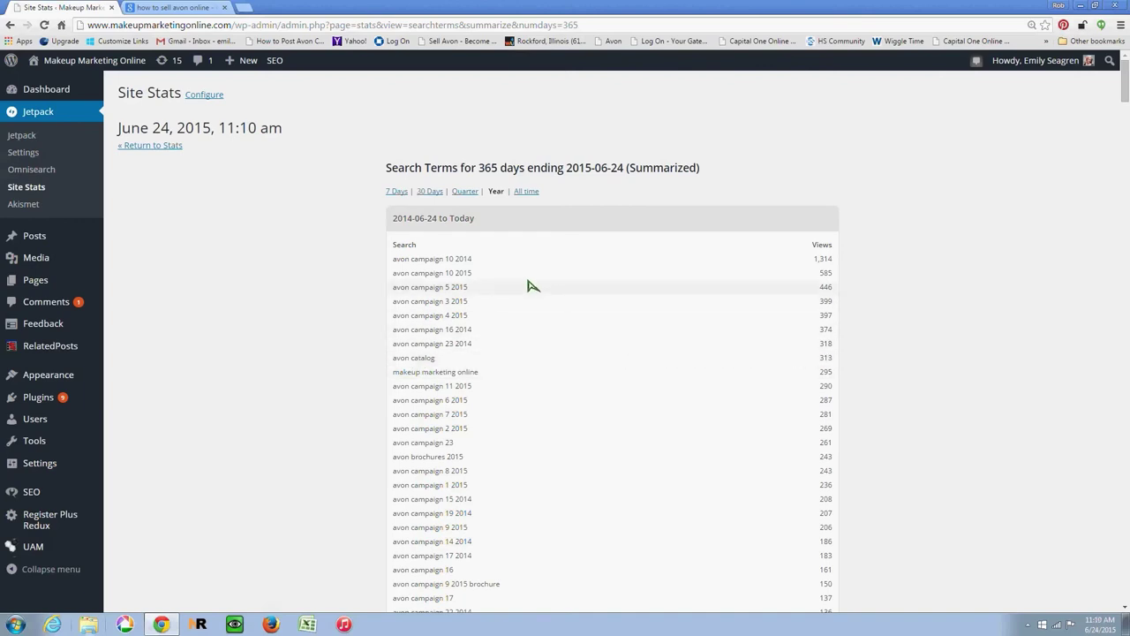
pyautogui.scroll(-3, 533, 286)
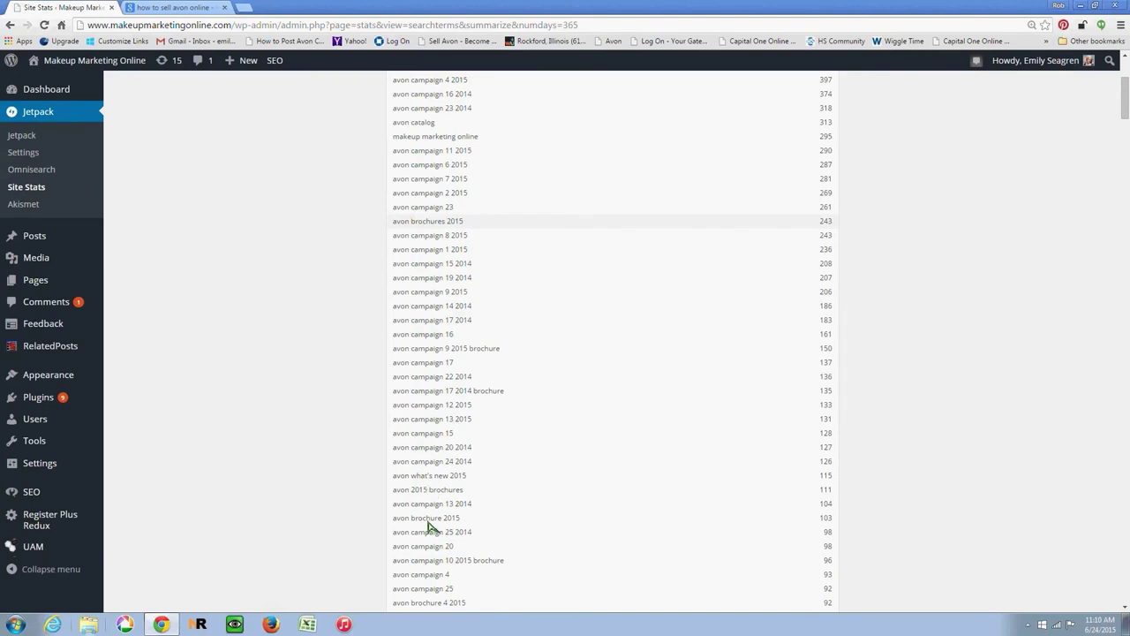
pyautogui.scroll(-1, 428, 517)
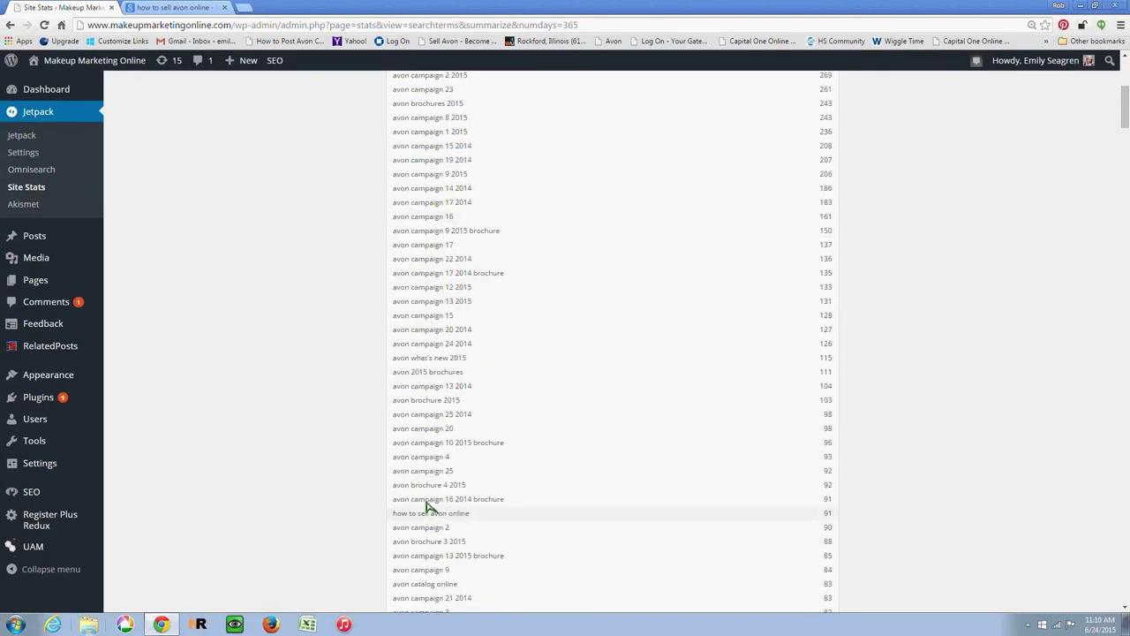
# Return to the main Site Stats page and open the Clicks summary for the past year.
pyautogui.scroll(3, 427, 506)
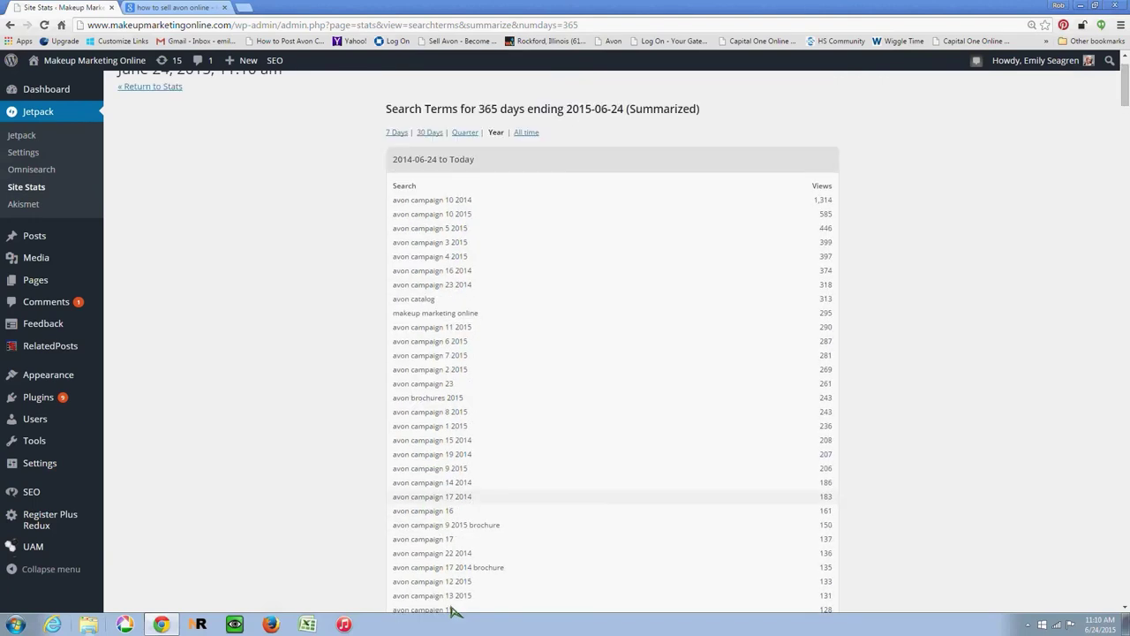
pyautogui.scroll(1, 221, 97)
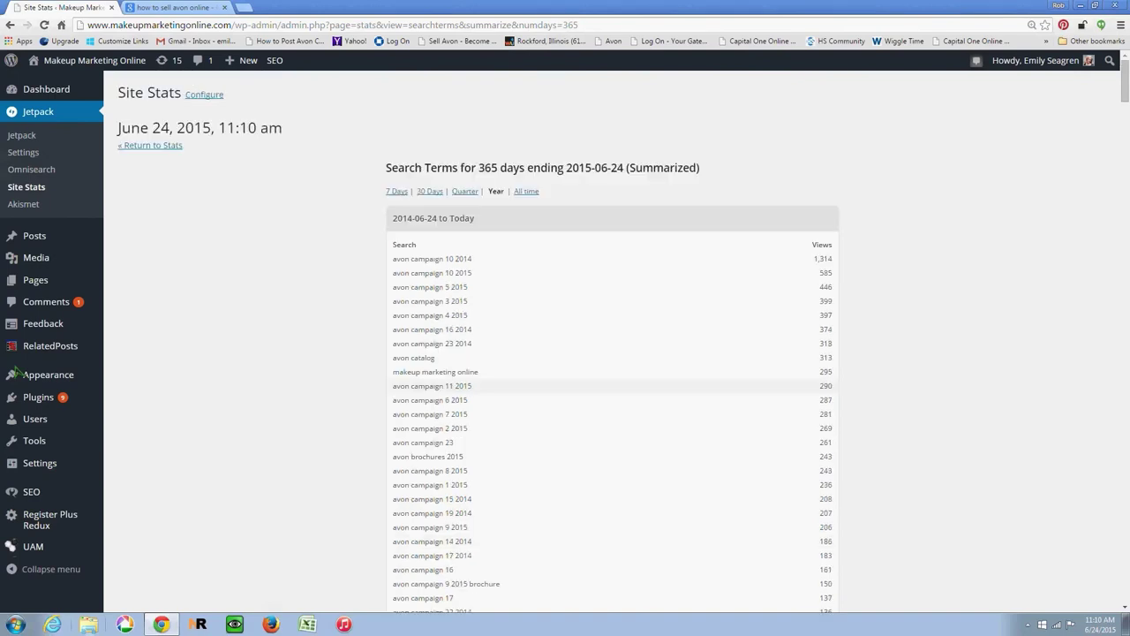
pyautogui.click(156, 146)
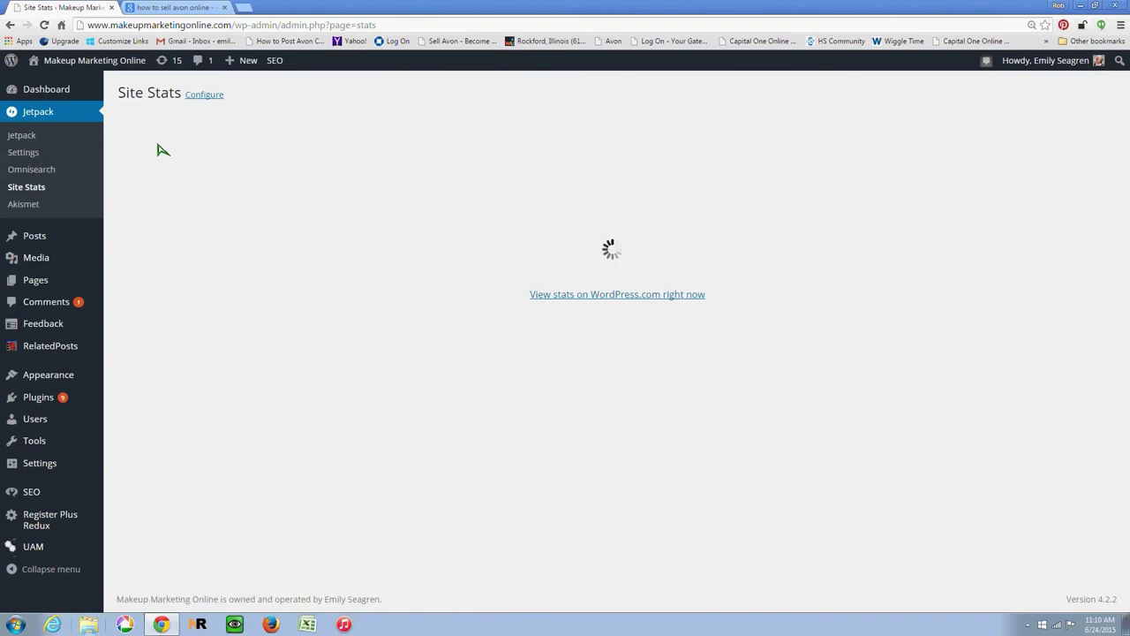
pyautogui.scroll(-2, 173, 152)
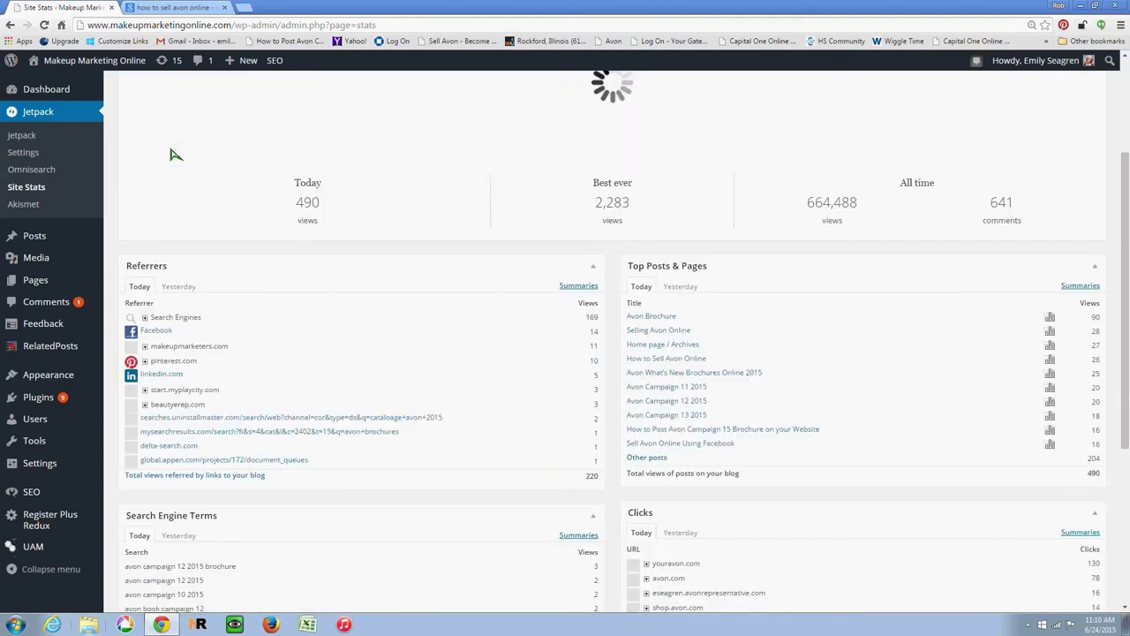
pyautogui.scroll(-3, 623, 289)
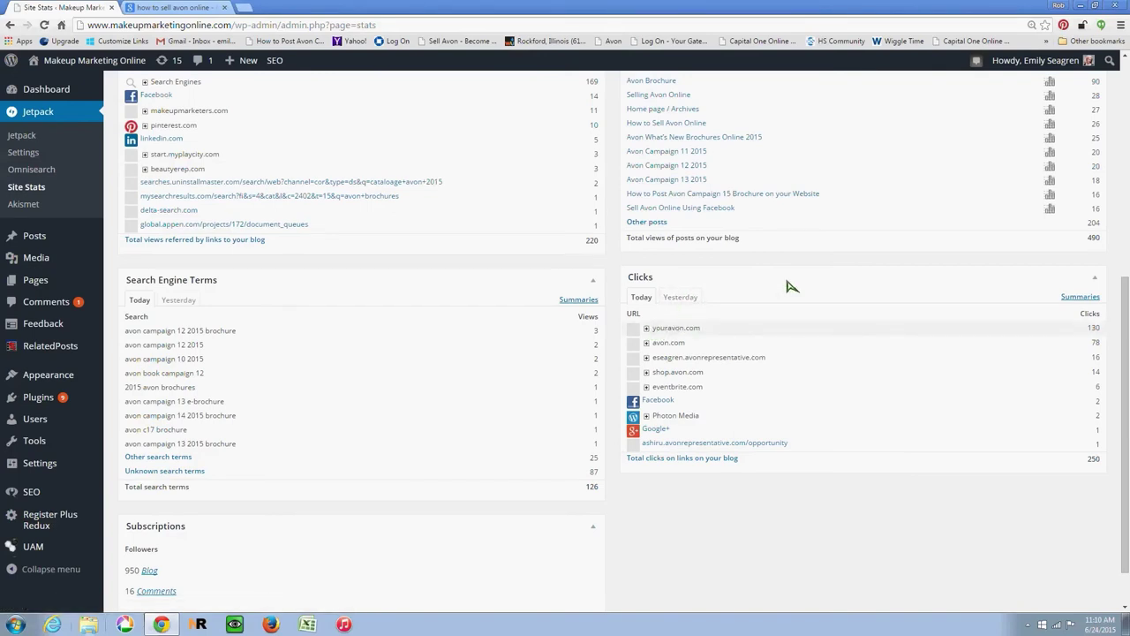
pyautogui.click(1077, 298)
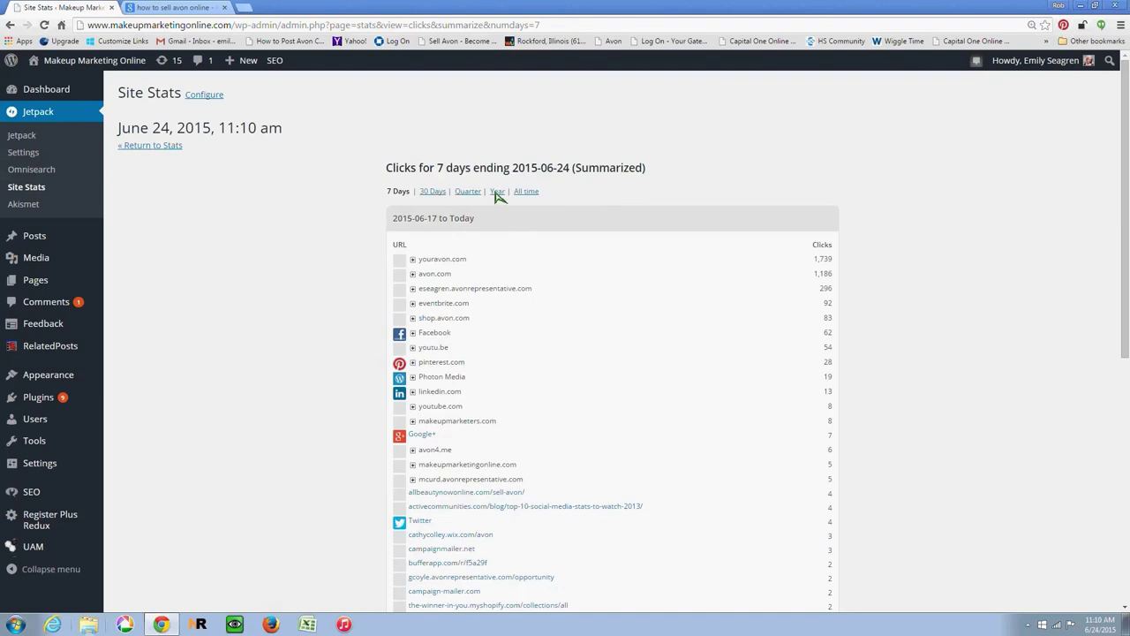
pyautogui.click(497, 191)
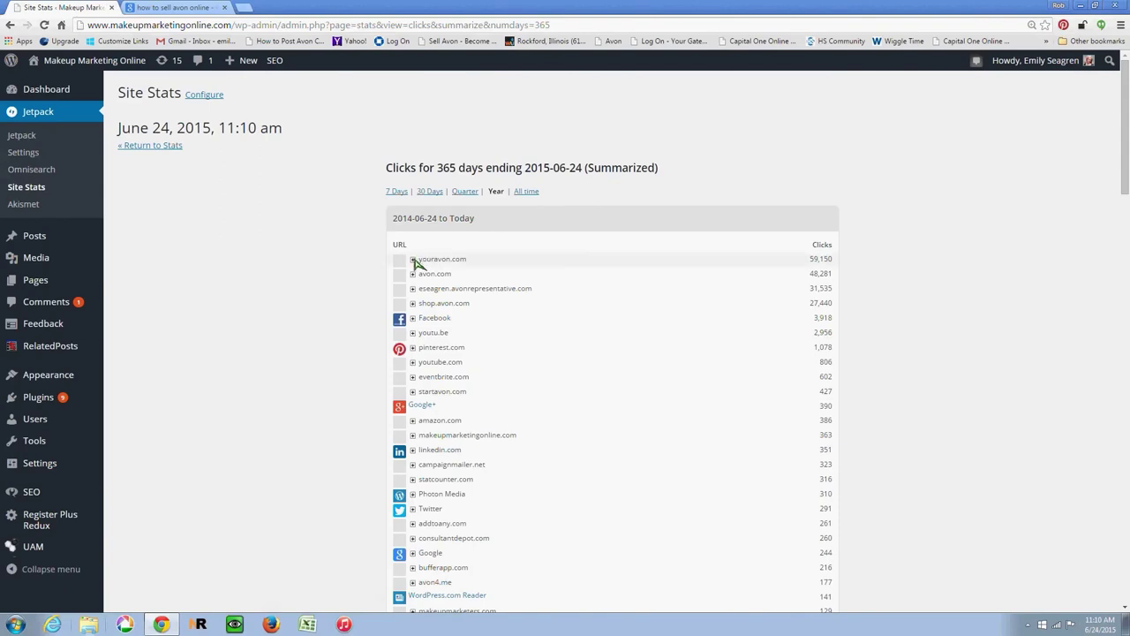
# Expand youravon.com in the yearly Clicks summary, examine its individual catalog links, and collapse the entry again.
pyautogui.click(412, 260)
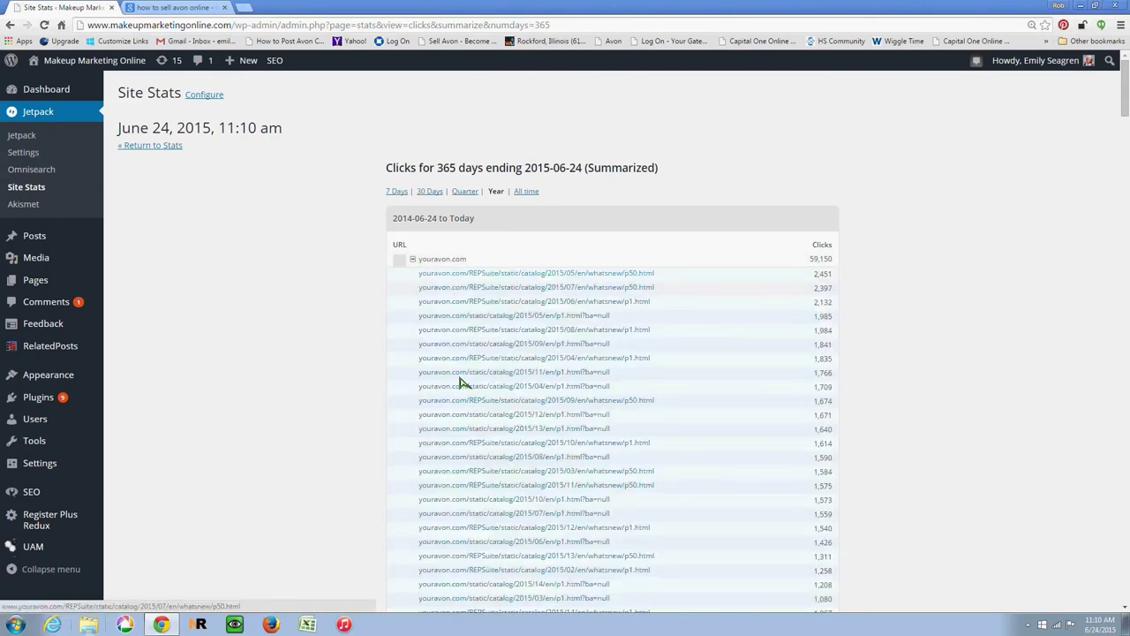
pyautogui.scroll(-1, 460, 382)
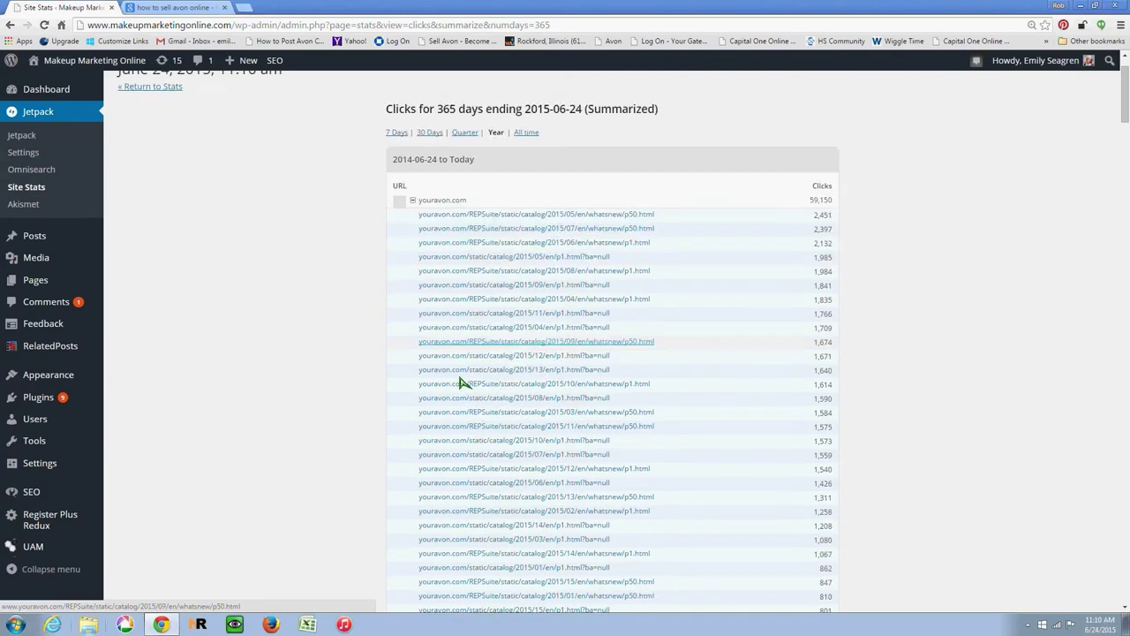
pyautogui.scroll(1, 416, 152)
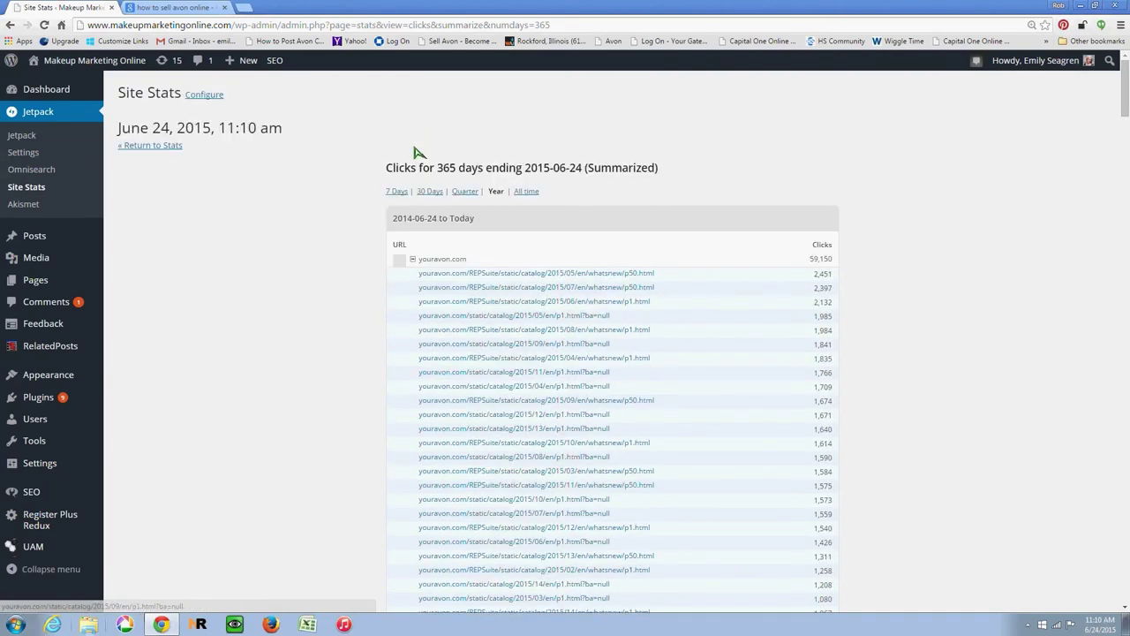
pyautogui.click(414, 257)
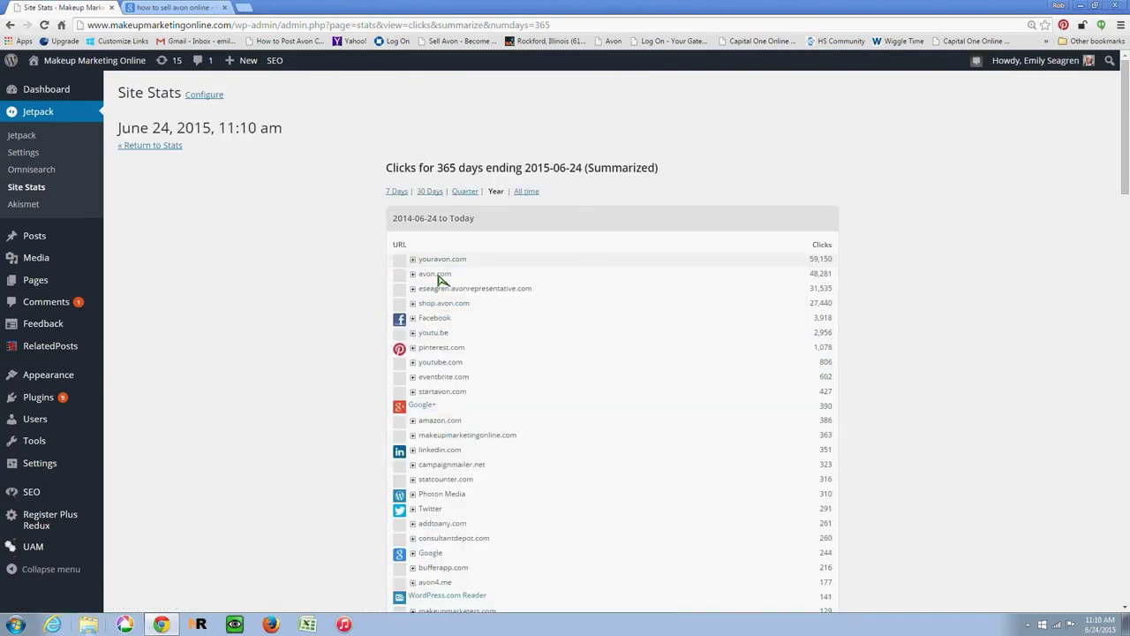
# Examine the individual links under avon.com and the avonrepresentative.com subdomain in the Clicks summary, collapsing each entry after viewing.
pyautogui.click(412, 274)
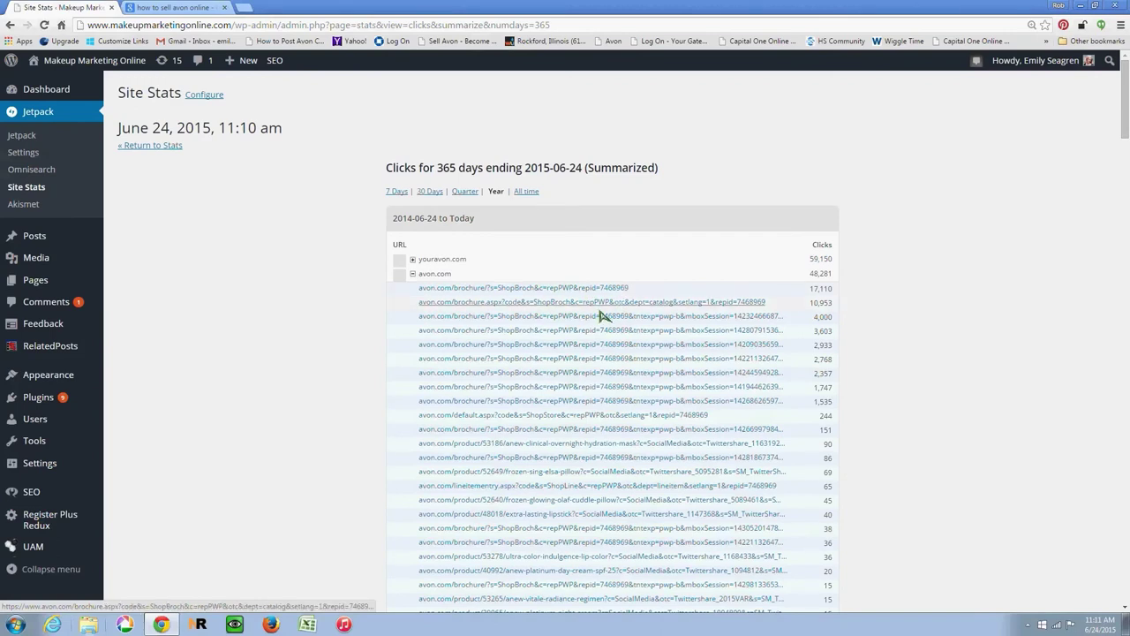
pyautogui.click(412, 274)
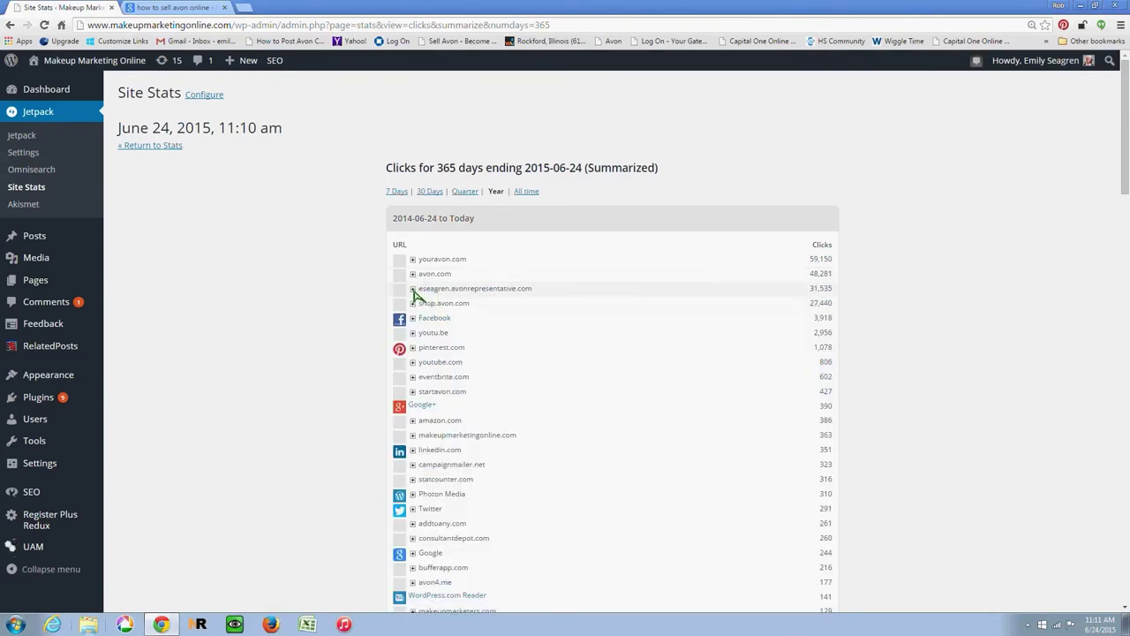
pyautogui.click(440, 299)
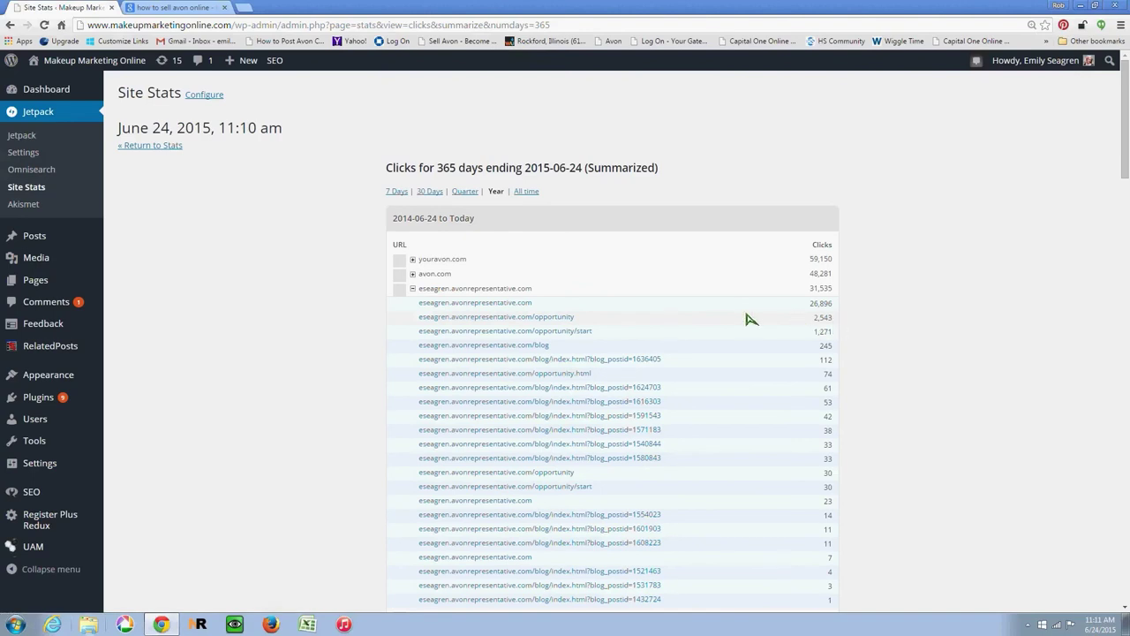
pyautogui.click(412, 290)
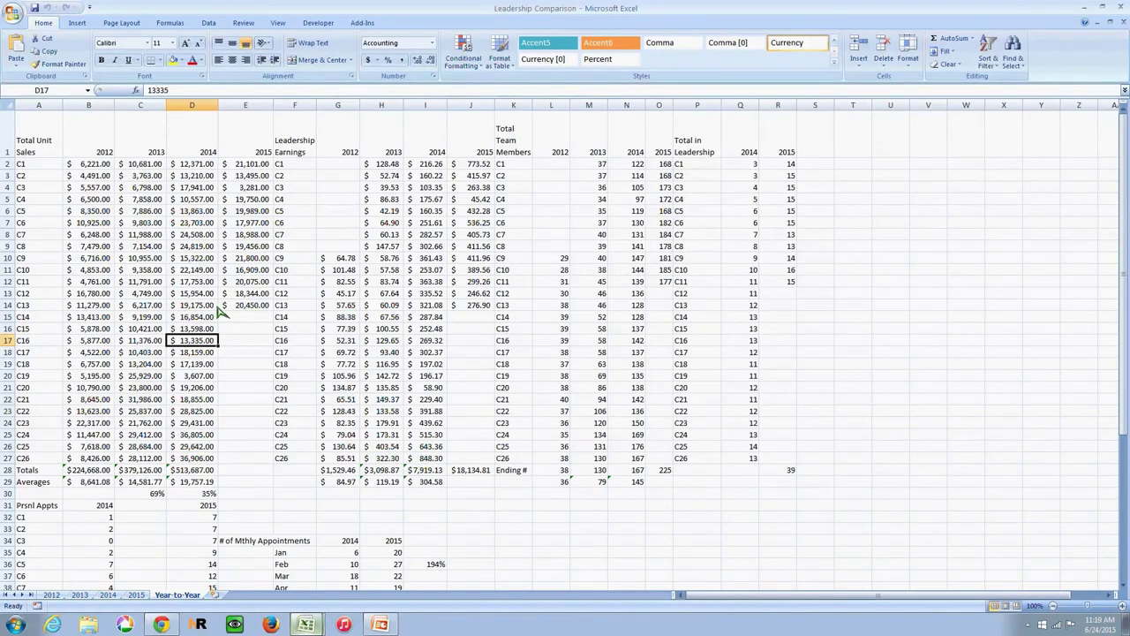
# In Excel's Leadership Comparison workbook, open the 2015 sheet and review the column headings from Prsnl Sales to 1st Gen Orders.
pyautogui.click(135, 594)
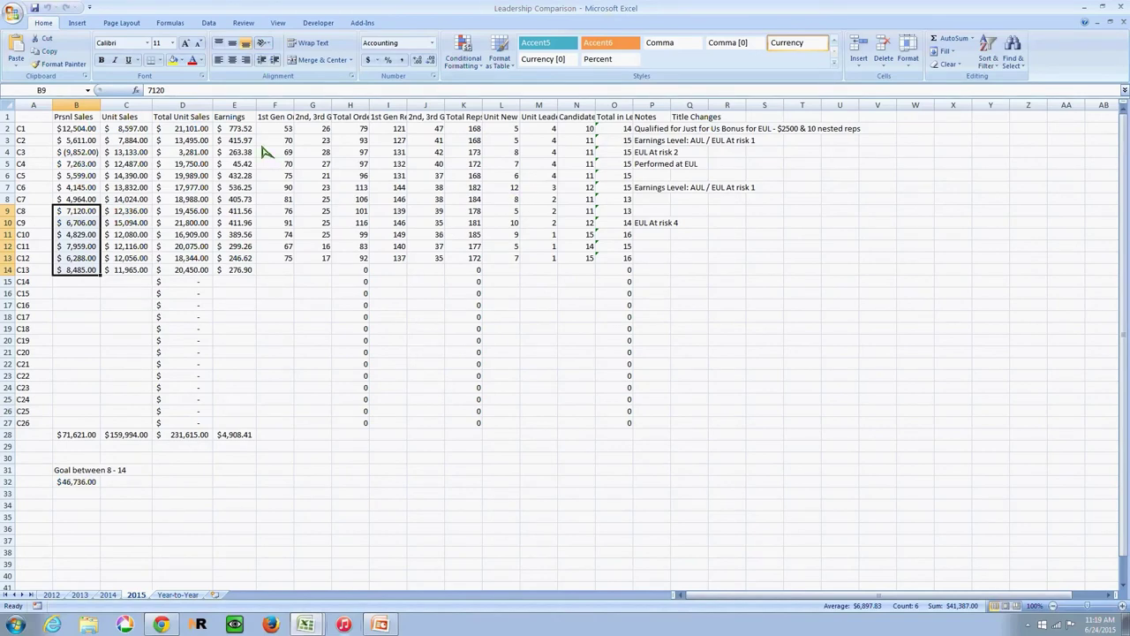
pyautogui.click(91, 122)
pyautogui.click(123, 119)
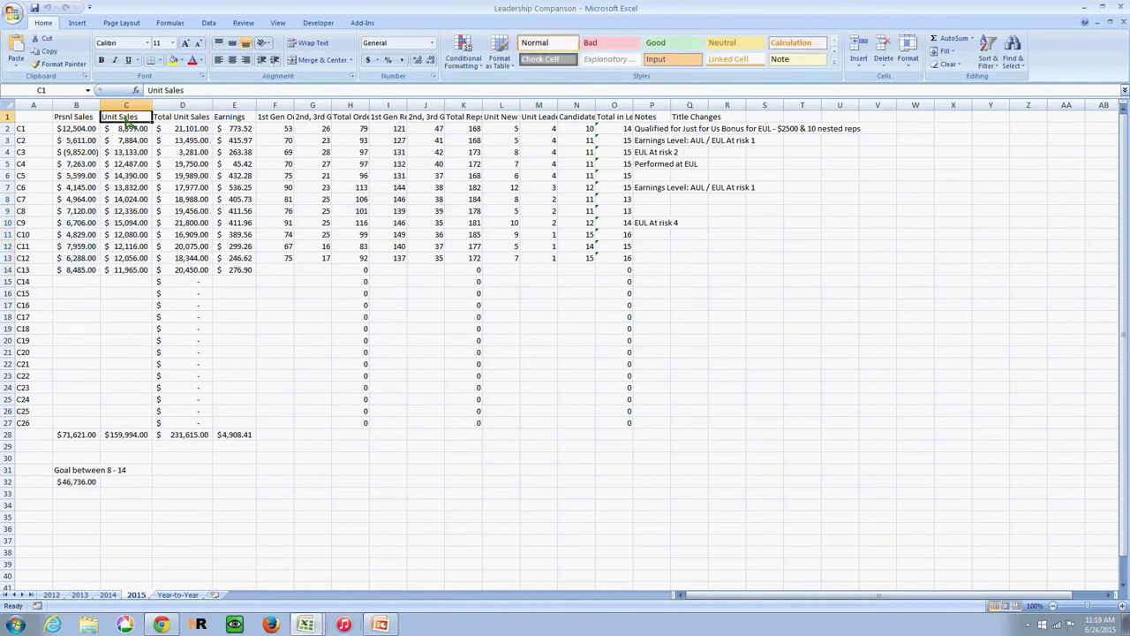
pyautogui.click(198, 121)
pyautogui.click(245, 121)
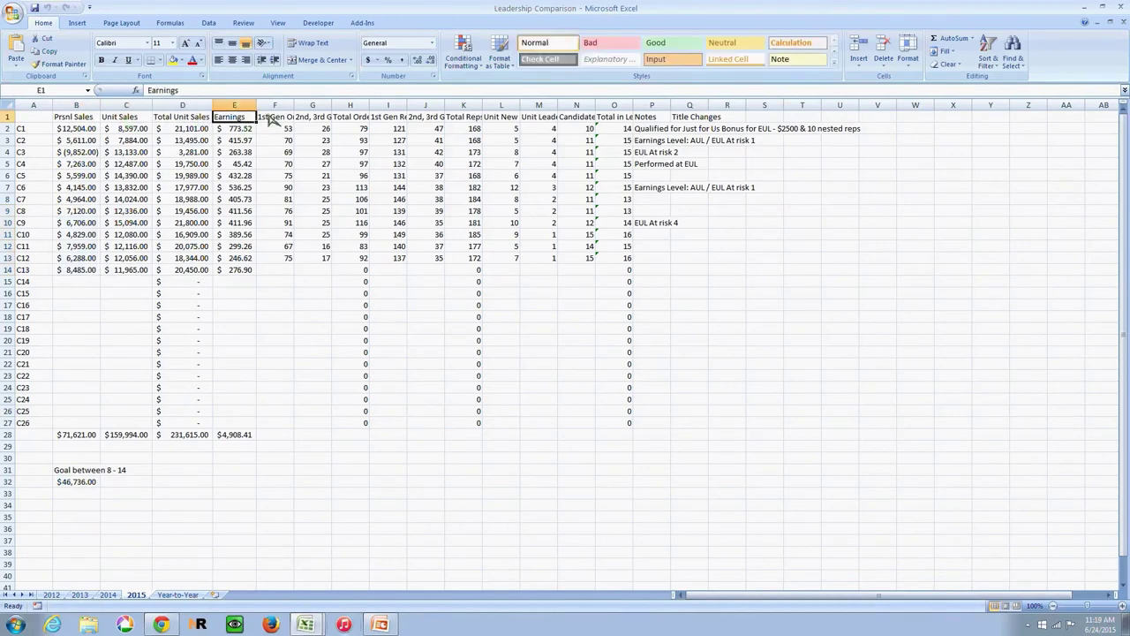
pyautogui.click(276, 120)
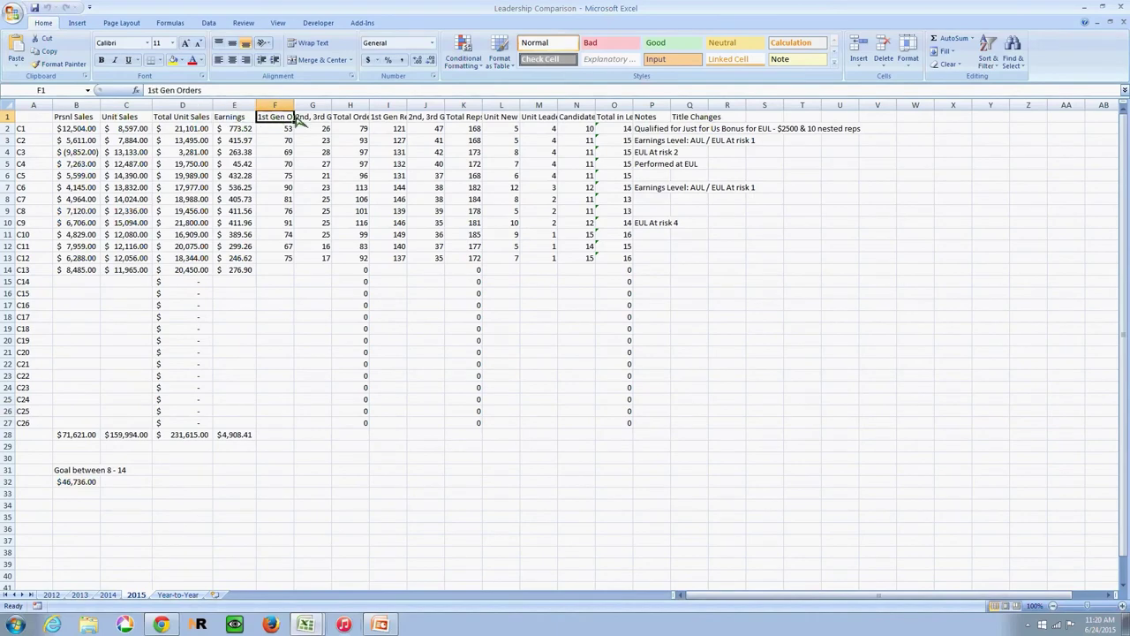
# Go through the sales, earnings and order headings one by one, from Prsnl Sales to Total Orders.
pyautogui.click(91, 122)
pyautogui.click(116, 120)
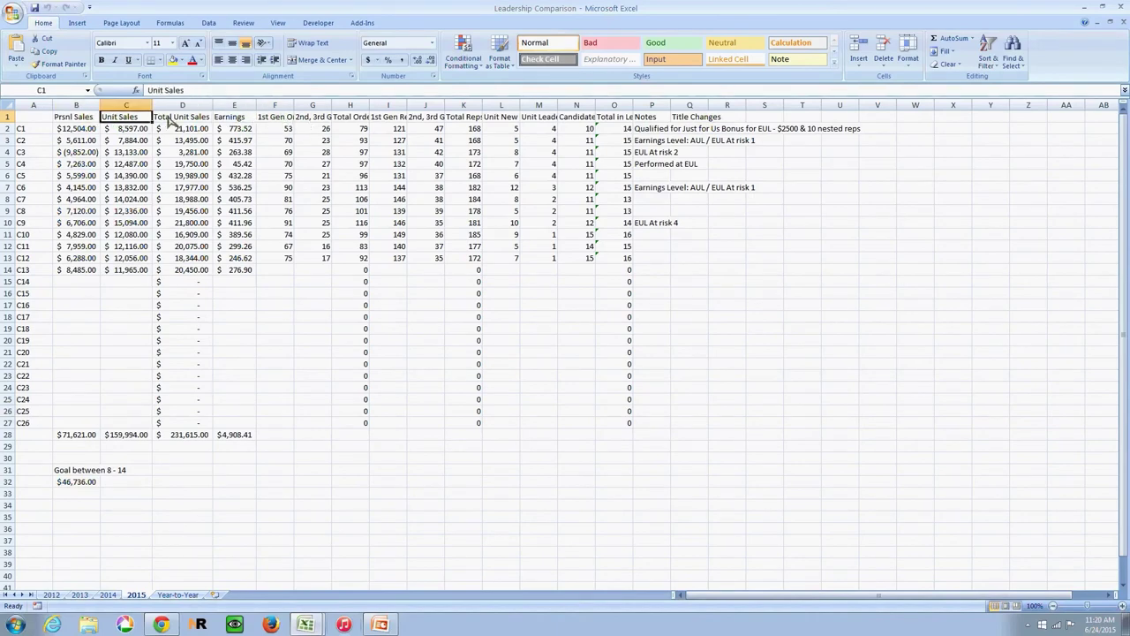
pyautogui.click(190, 121)
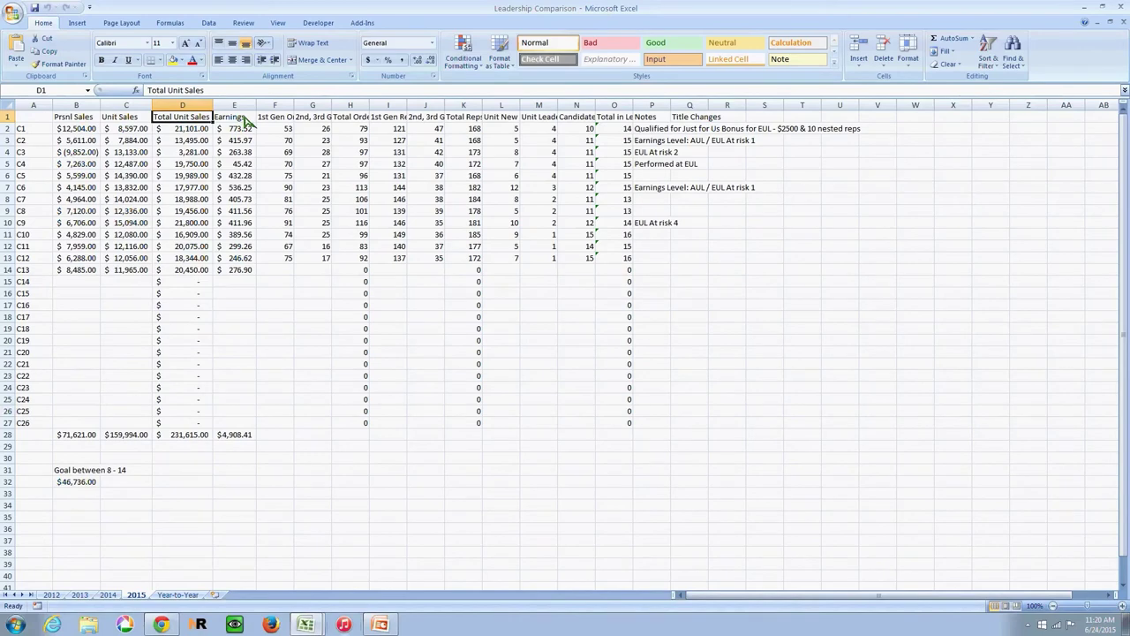
pyautogui.click(247, 119)
pyautogui.click(275, 119)
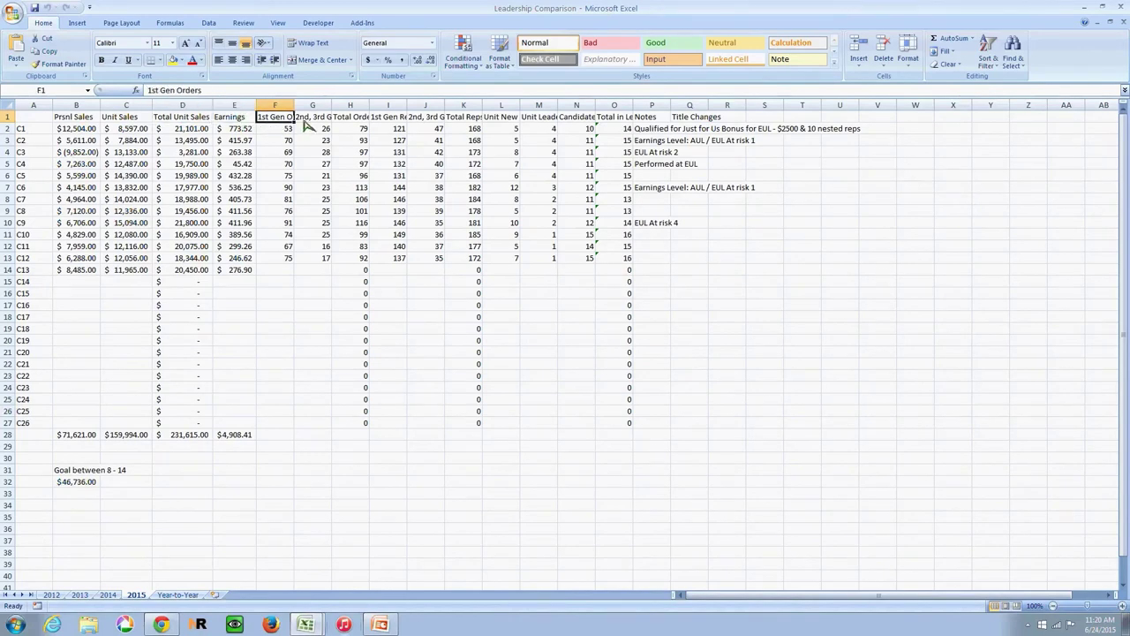
pyautogui.click(314, 119)
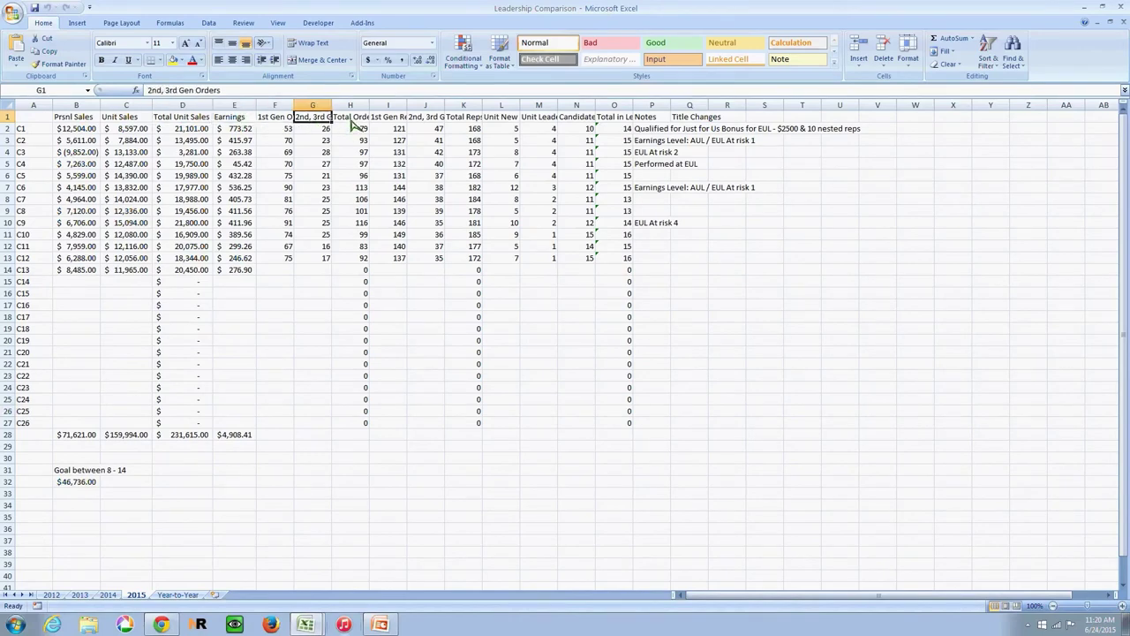
pyautogui.click(353, 121)
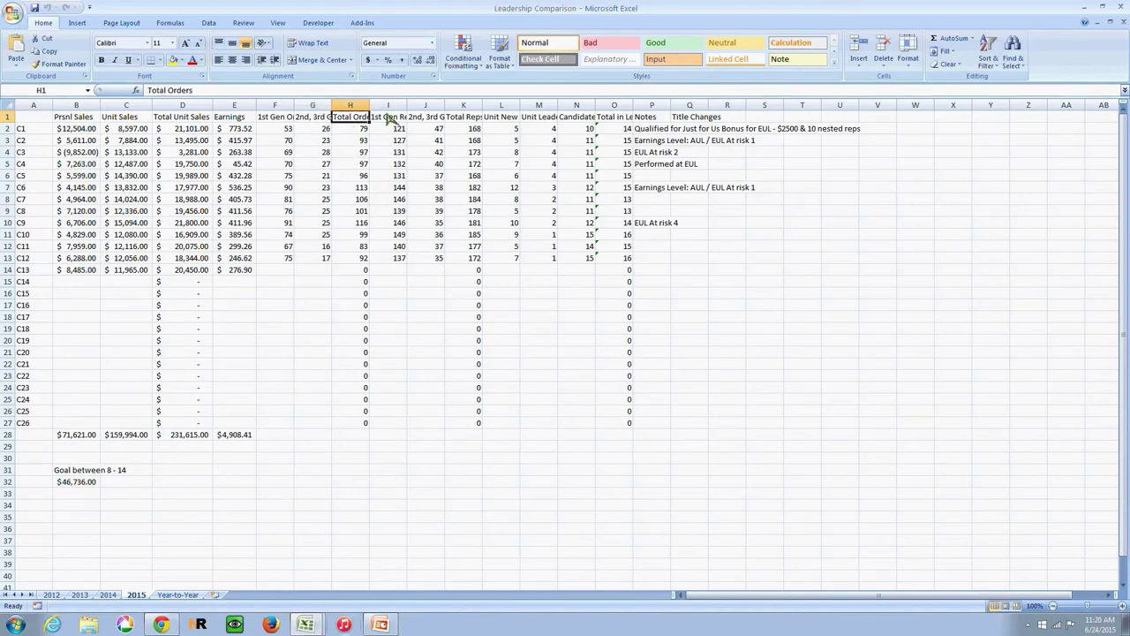
# Review the team columns on the 2015 sheet, from 1st Gen Reps through Unit New Appts and Unit Leaders to Total in Leadership.
pyautogui.click(393, 123)
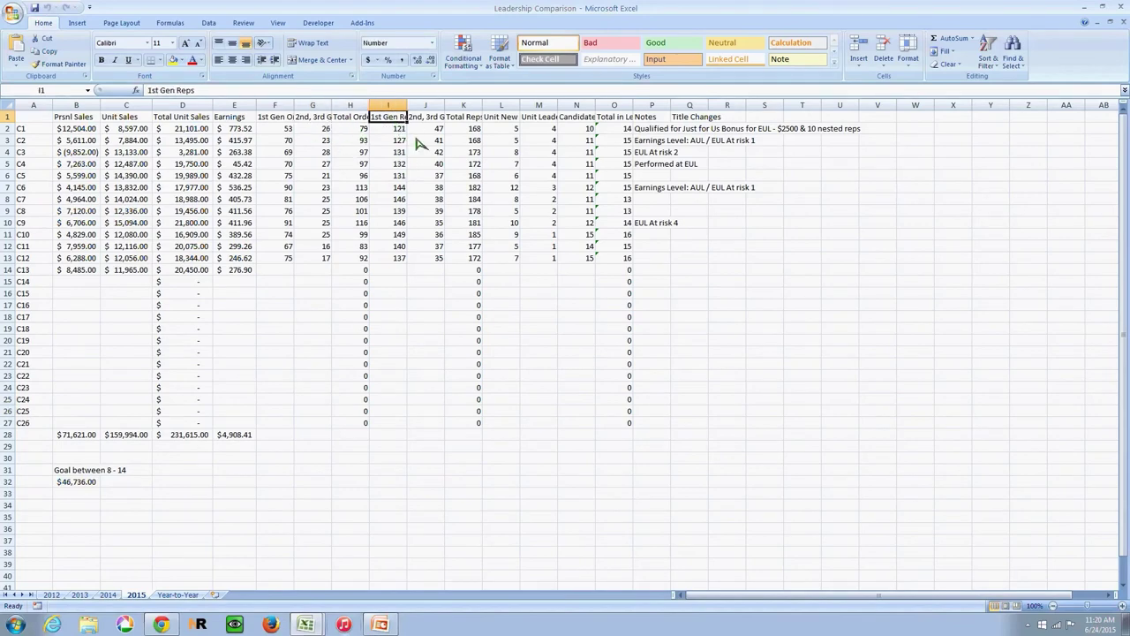
pyautogui.click(427, 120)
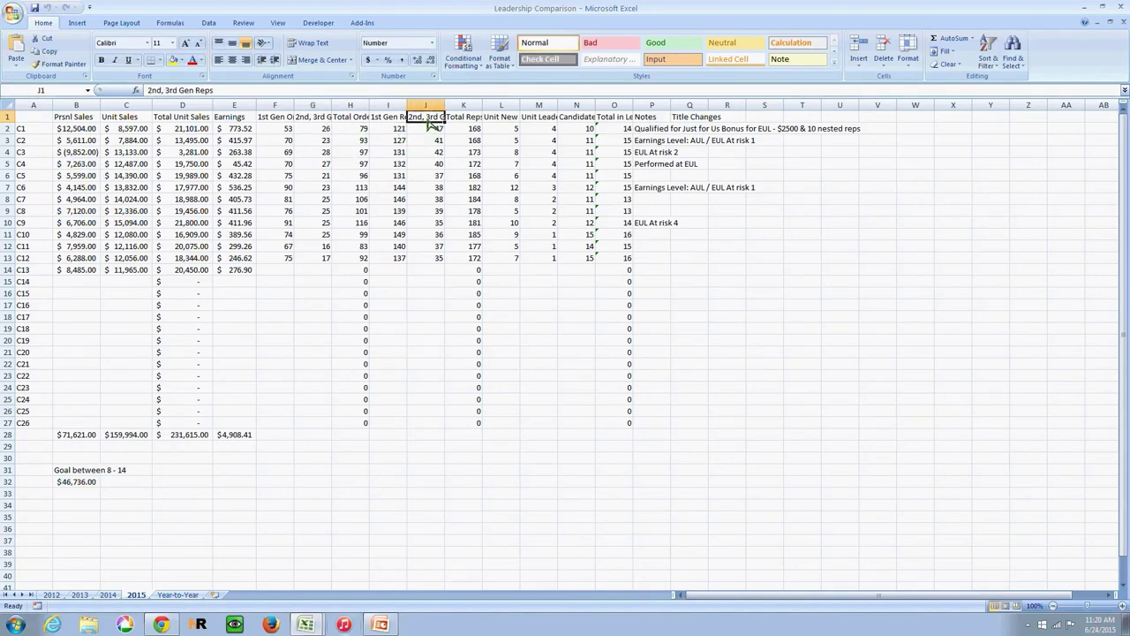
pyautogui.click(469, 123)
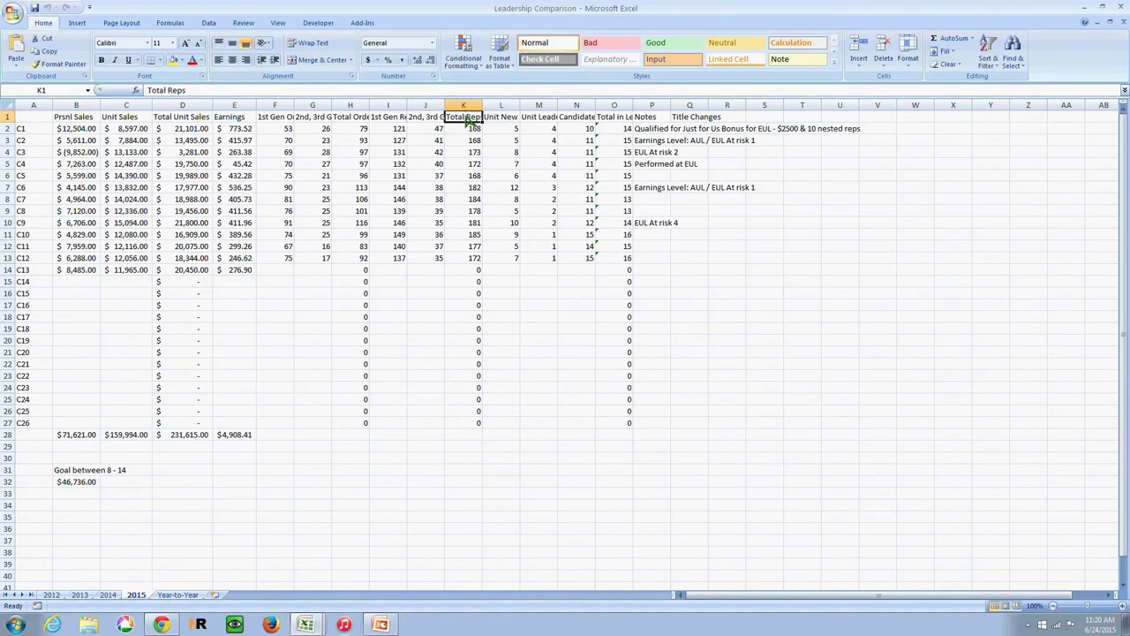
pyautogui.click(511, 123)
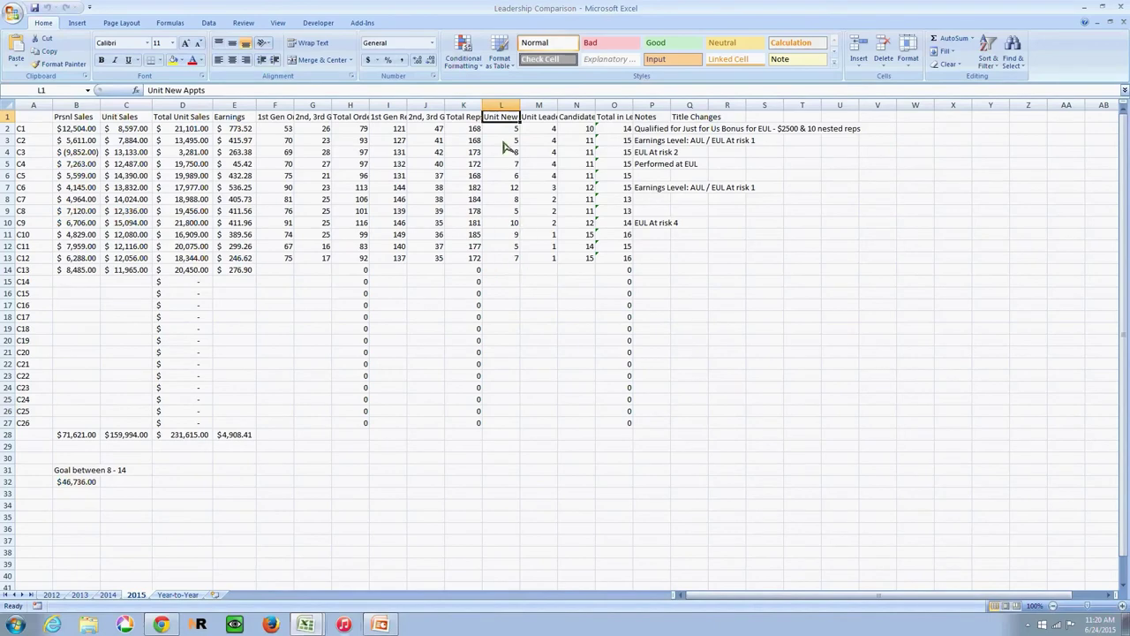
pyautogui.click(538, 106)
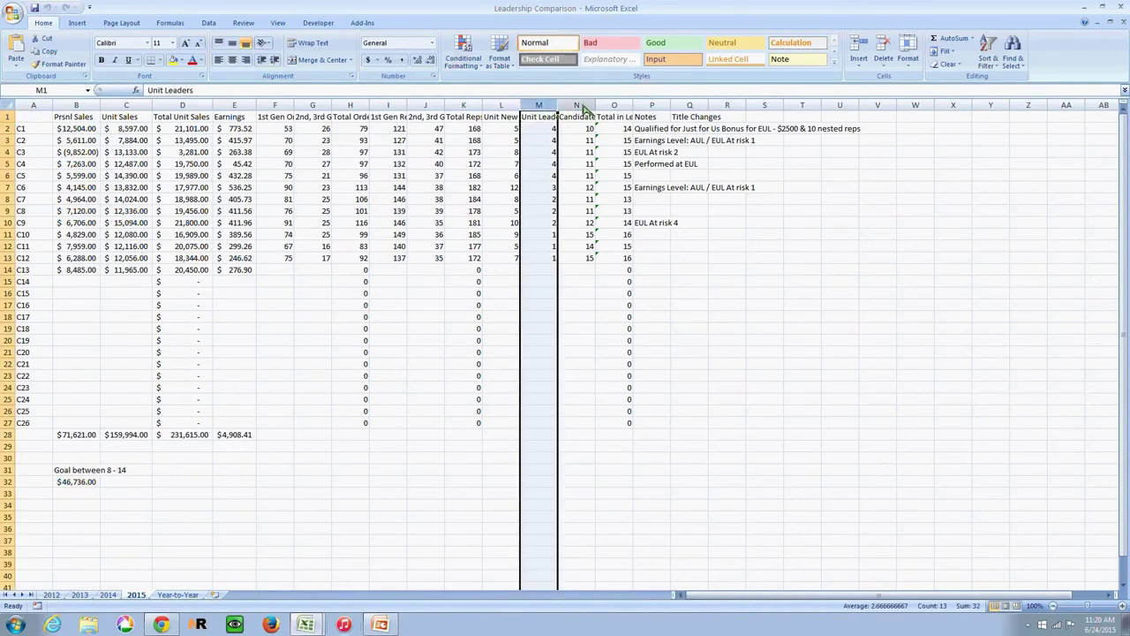
pyautogui.click(576, 106)
pyautogui.click(615, 106)
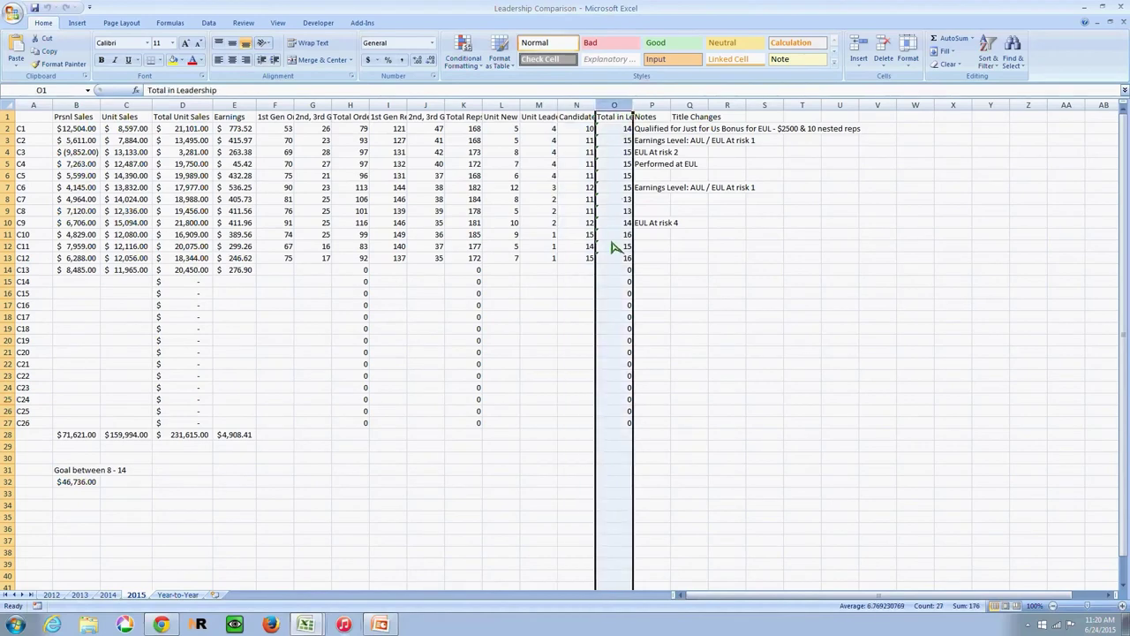
# Read through the Notes column entries for campaigns C1 to C9, then revisit them starting from C1.
pyautogui.click(655, 131)
pyautogui.click(656, 141)
pyautogui.click(653, 155)
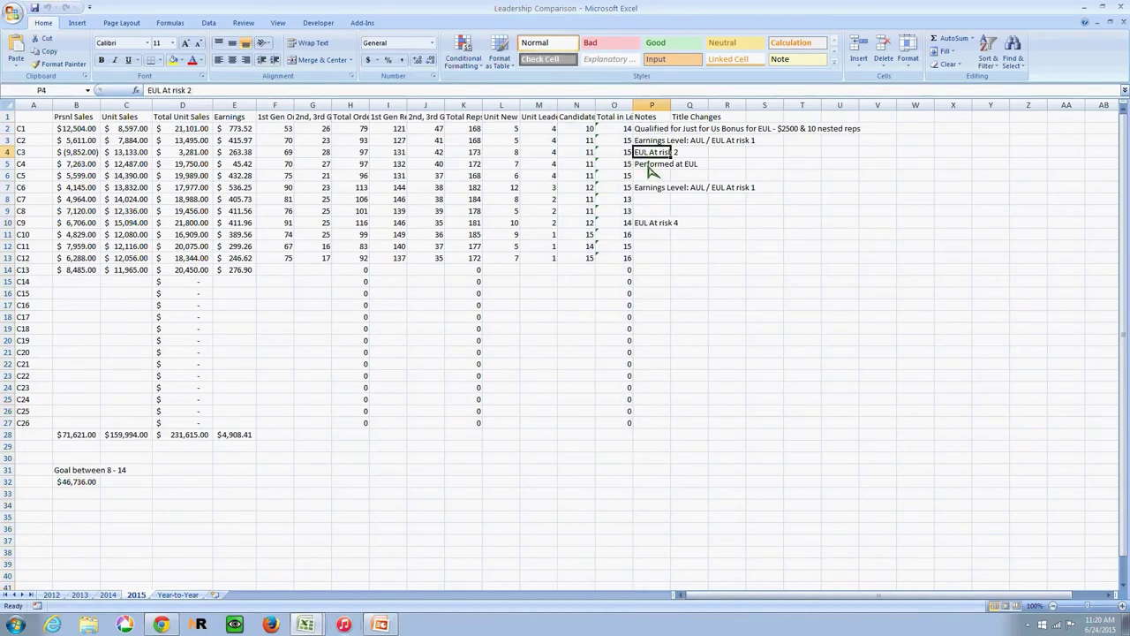
pyautogui.click(648, 167)
pyautogui.click(644, 189)
pyautogui.click(653, 225)
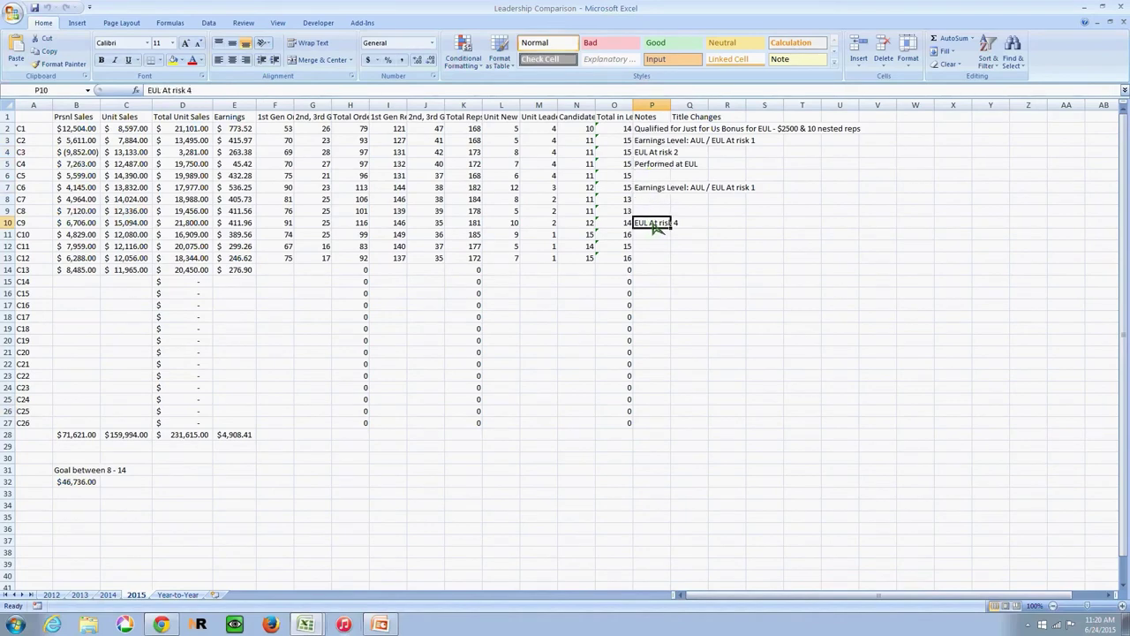
pyautogui.click(647, 131)
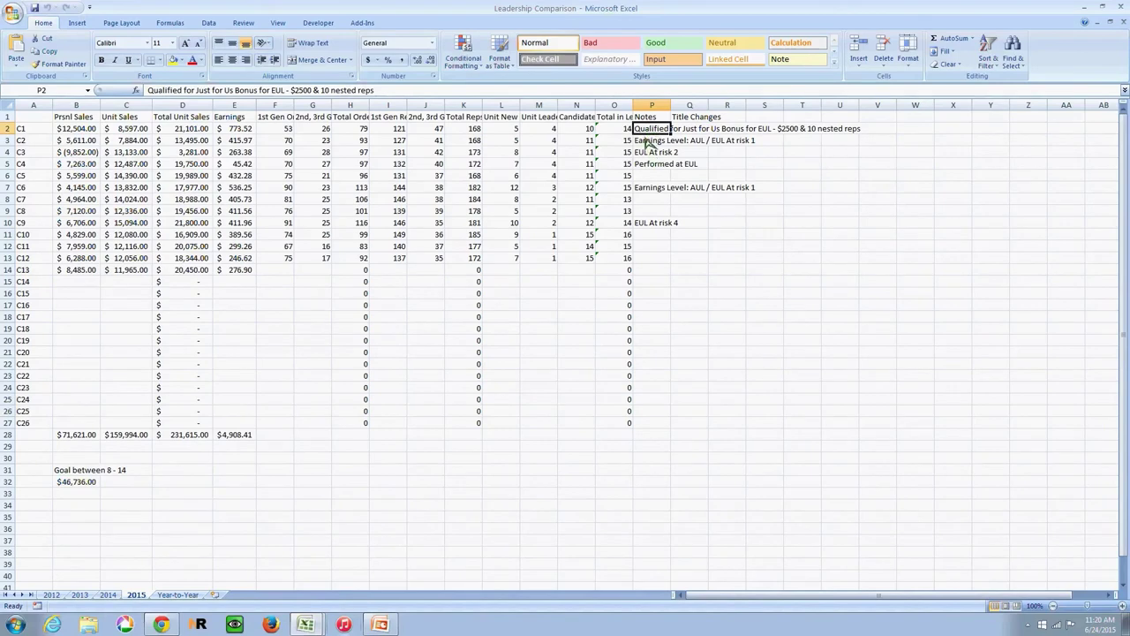
pyautogui.click(649, 142)
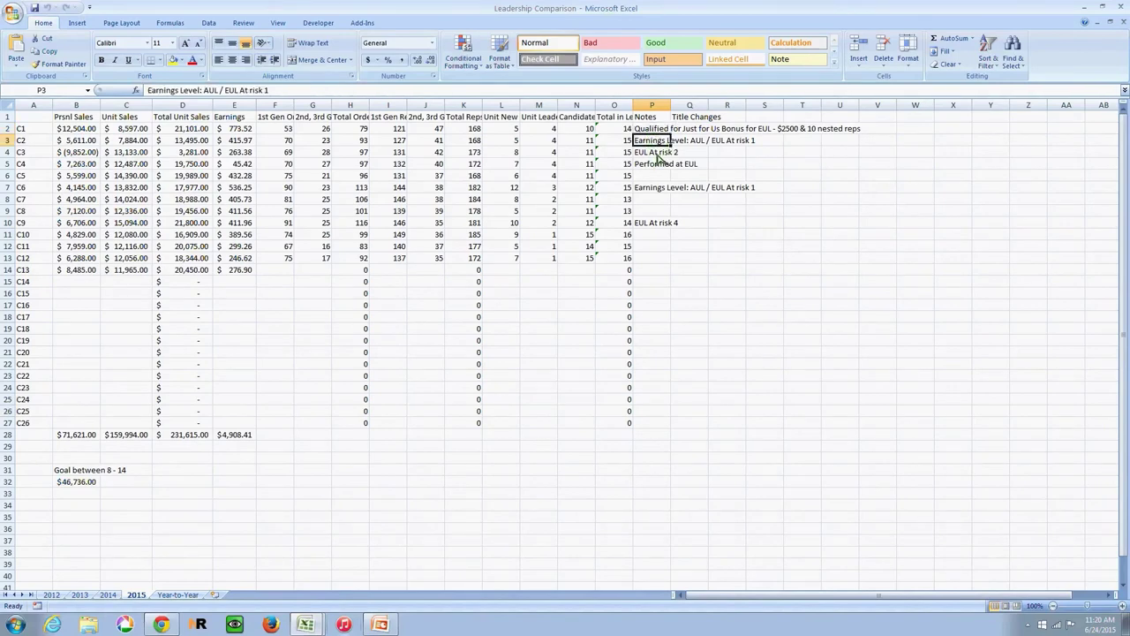
pyautogui.click(657, 153)
pyautogui.click(661, 166)
pyautogui.click(662, 188)
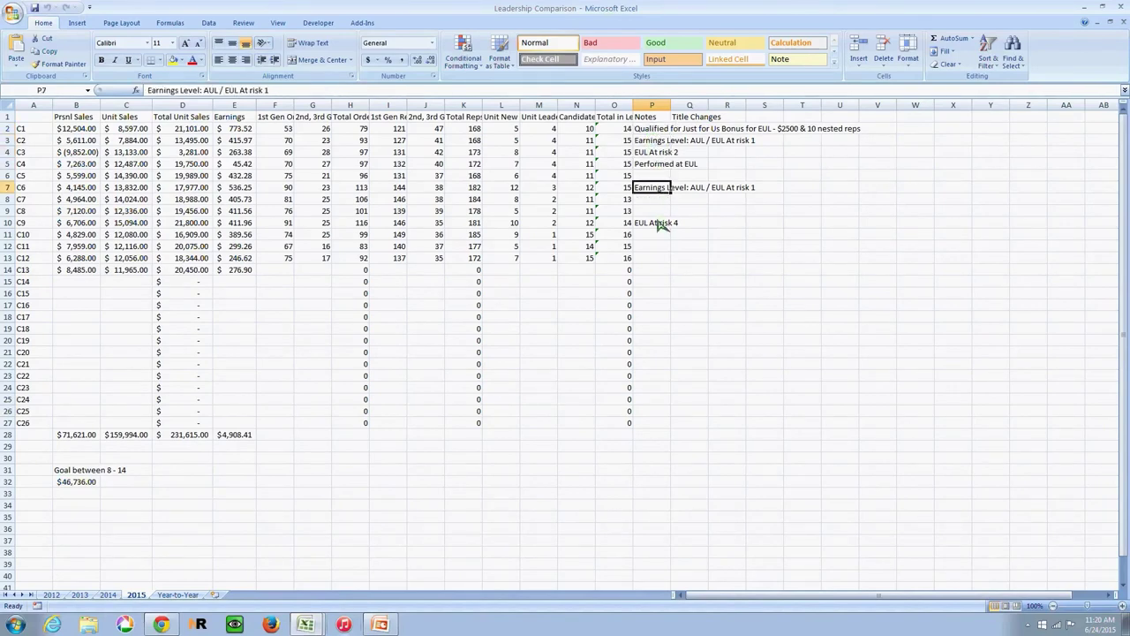
# Read the C9 note on the 2015 sheet and compare the Earnings entries for campaigns C12 and C13.
pyautogui.click(662, 225)
pyautogui.click(658, 258)
pyautogui.click(662, 226)
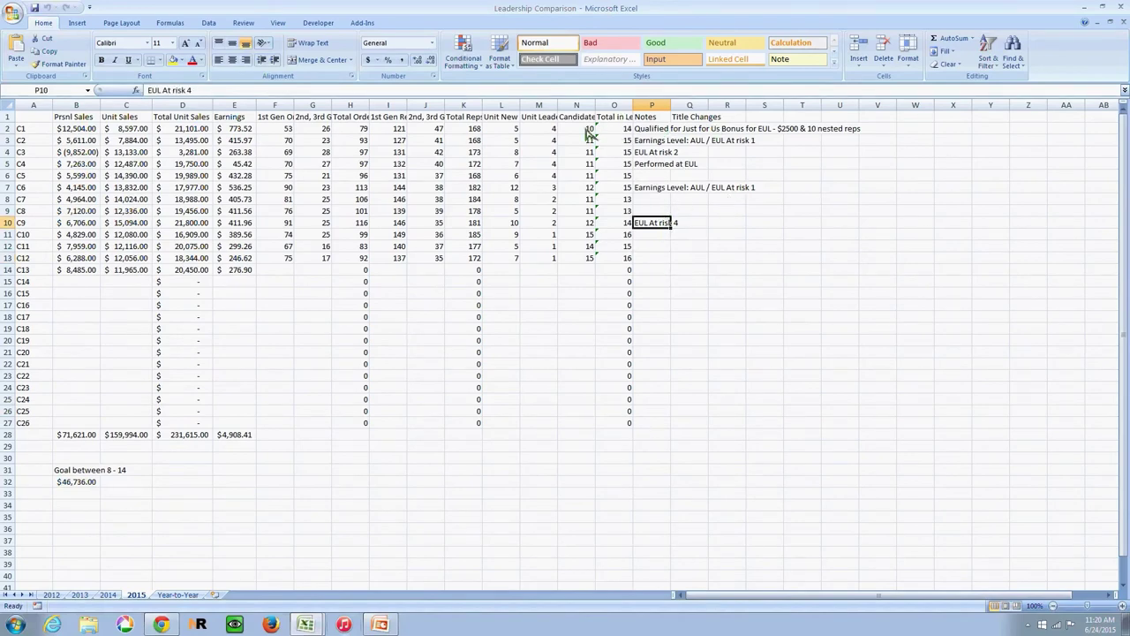
pyautogui.click(245, 273)
pyautogui.click(246, 258)
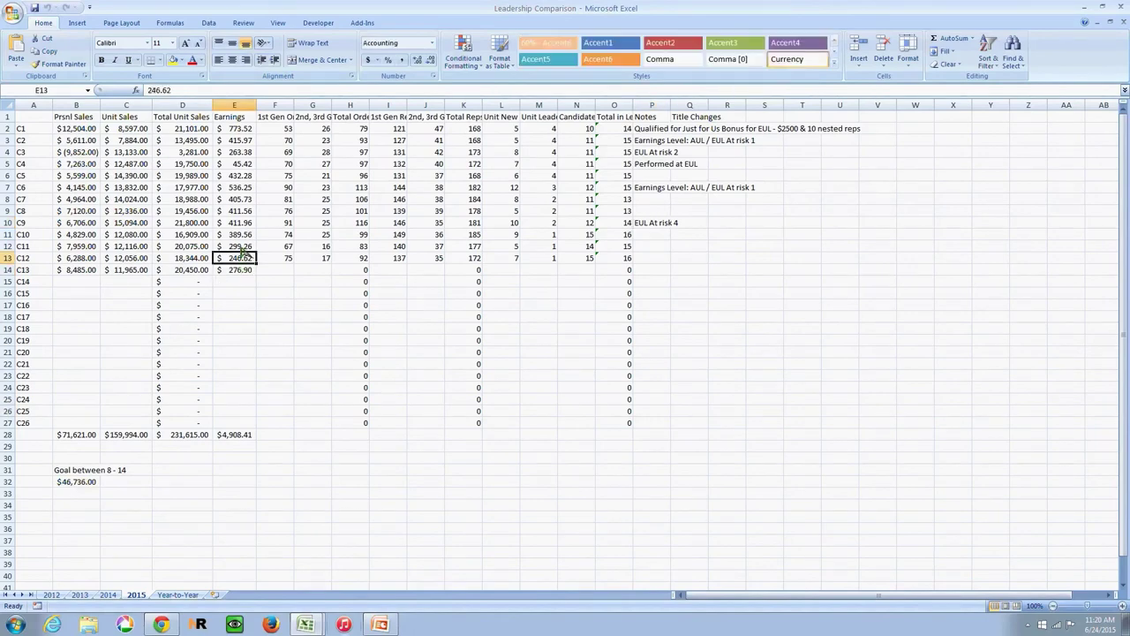
pyautogui.click(246, 274)
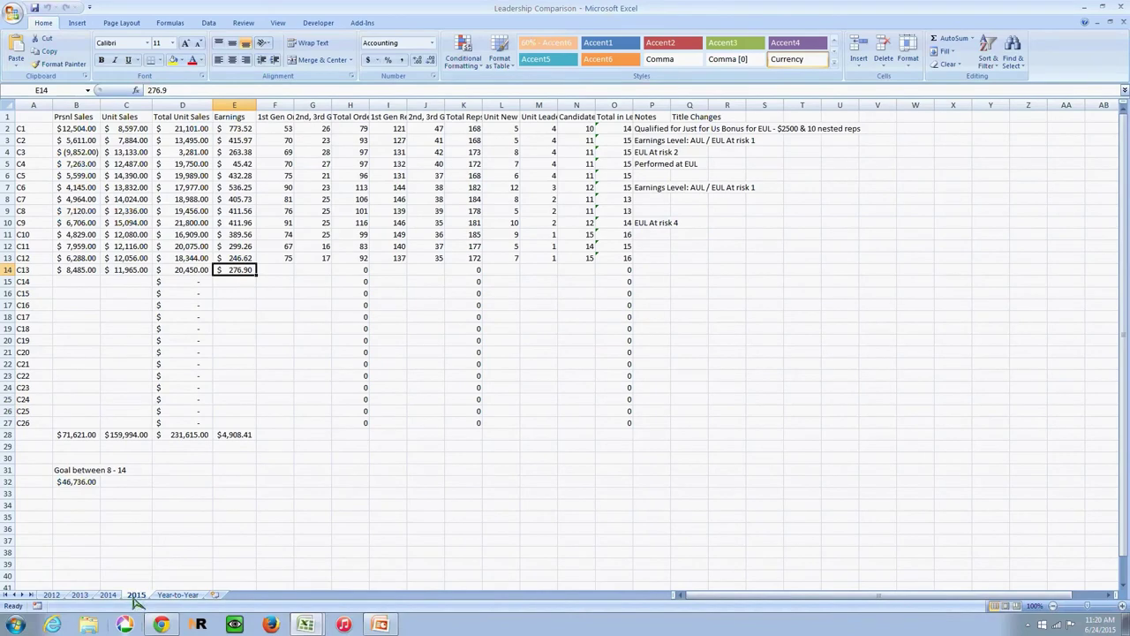
# On the Year-to-Year sheet, compare Total Unit Sales for C1 to C13 across 2015, 2014 and 2012, and check C1's 2015 Leadership Earnings.
pyautogui.click(177, 595)
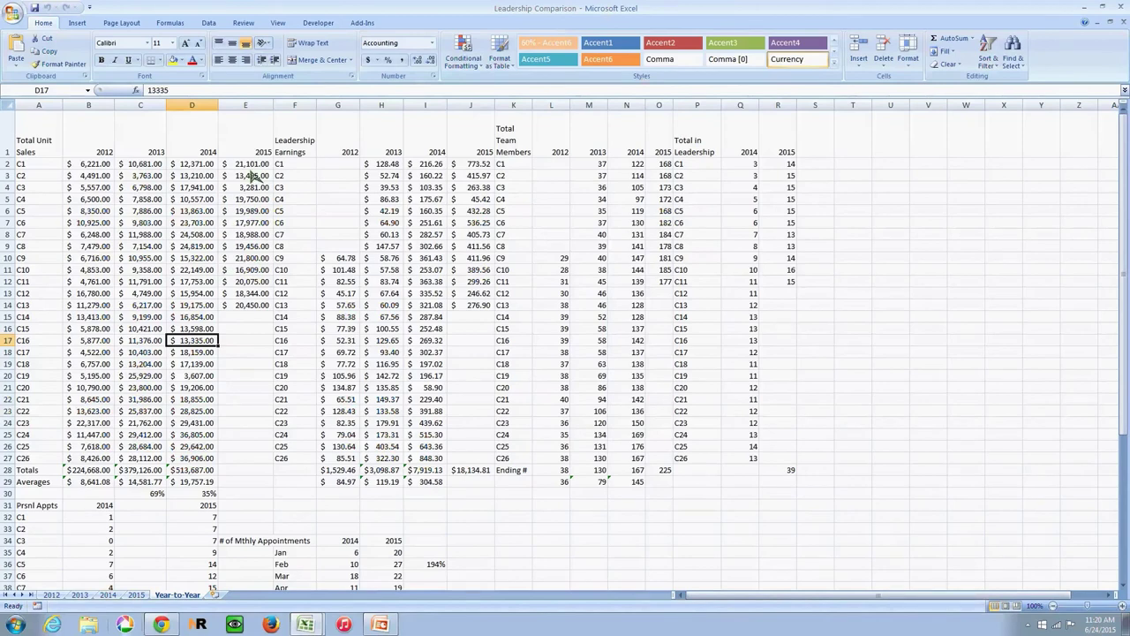
pyautogui.click(258, 304)
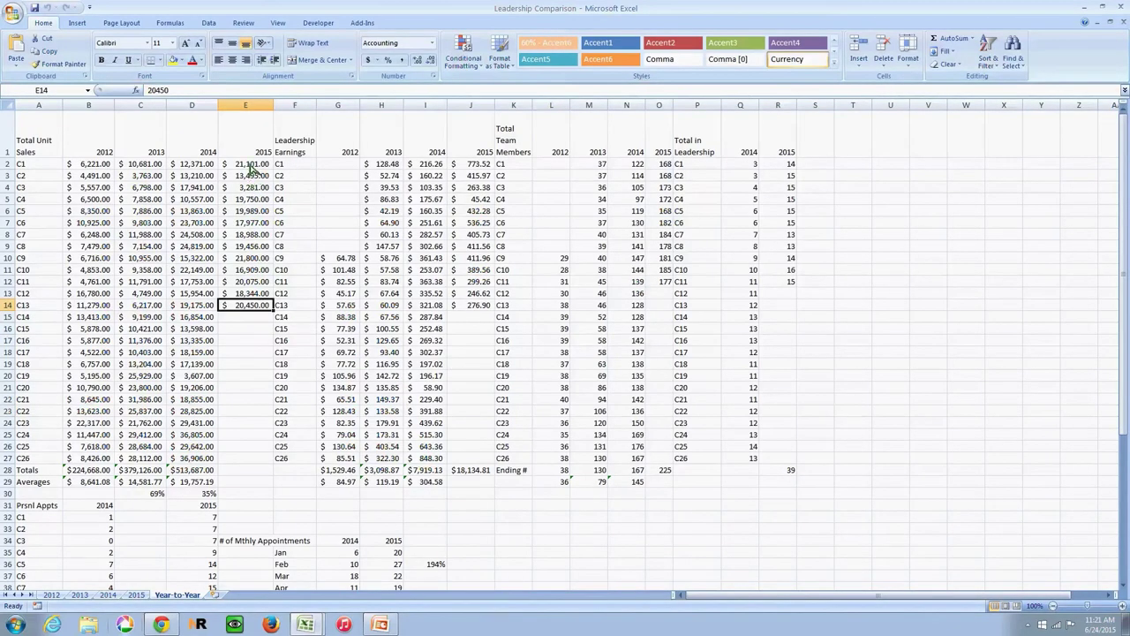
pyautogui.moveTo(252, 167); pyautogui.dragTo(256, 307)
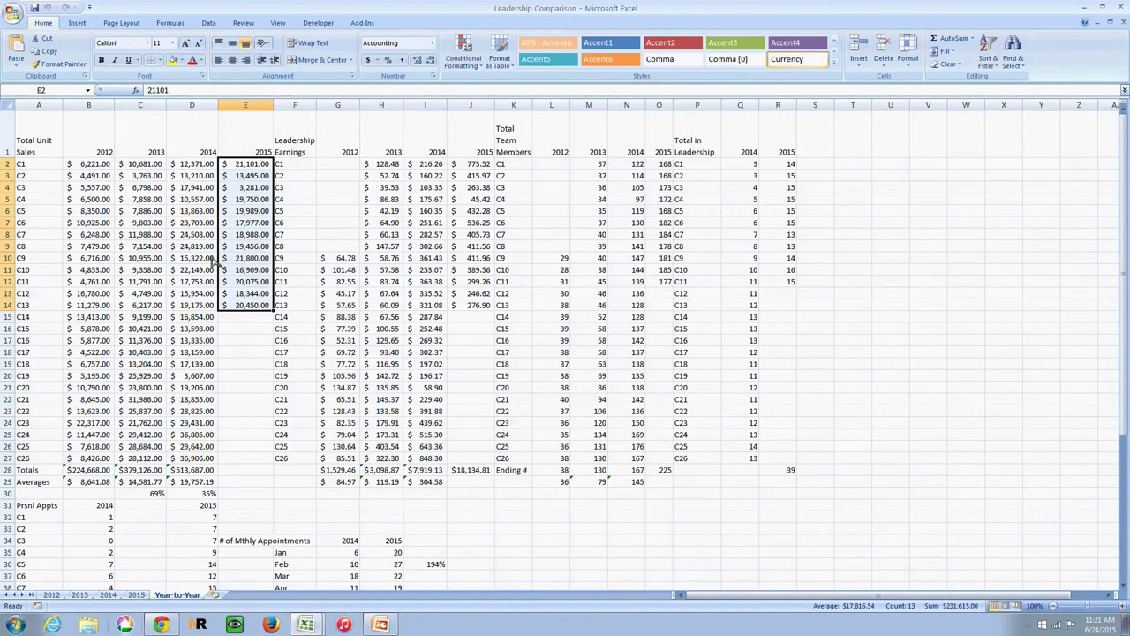
pyautogui.moveTo(196, 169); pyautogui.dragTo(205, 309)
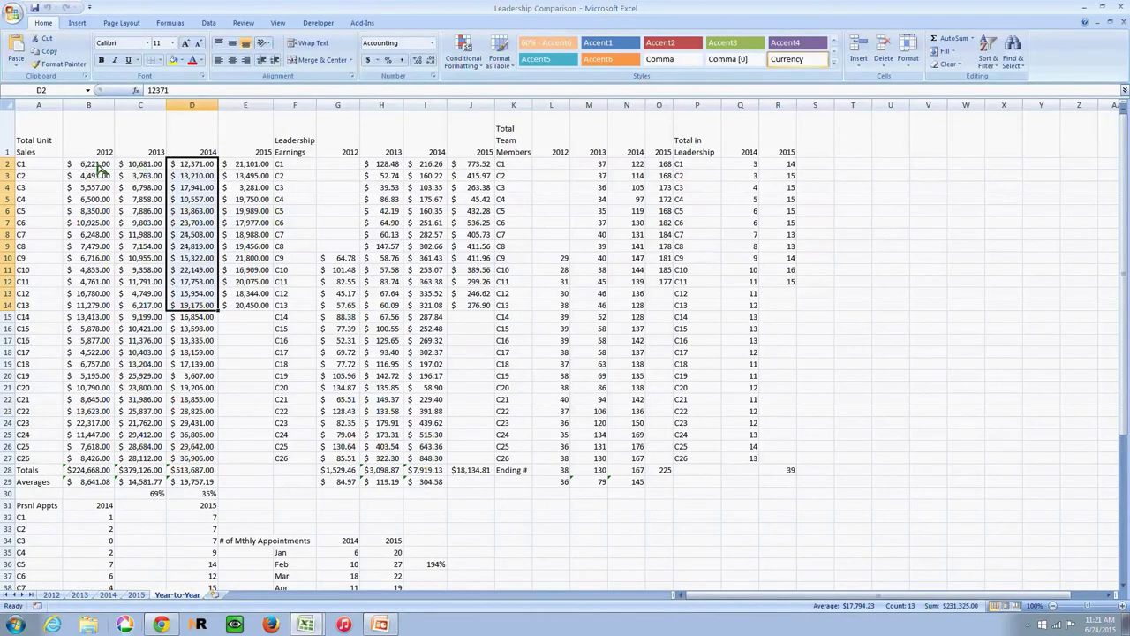
pyautogui.moveTo(99, 169); pyautogui.dragTo(106, 307)
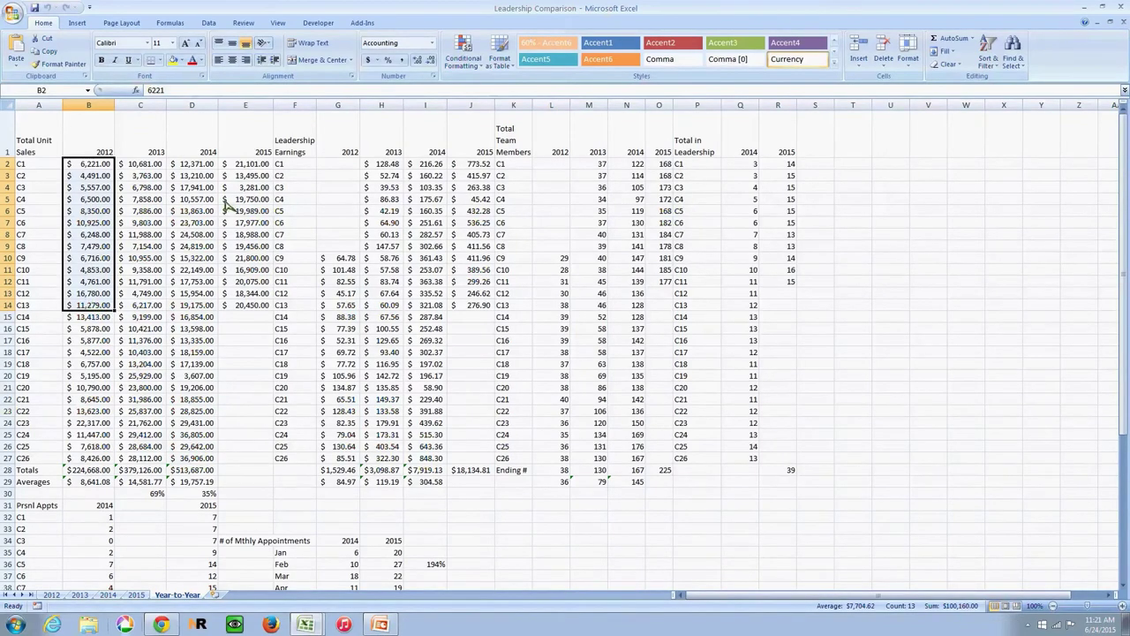
pyautogui.moveTo(247, 167); pyautogui.dragTo(249, 304)
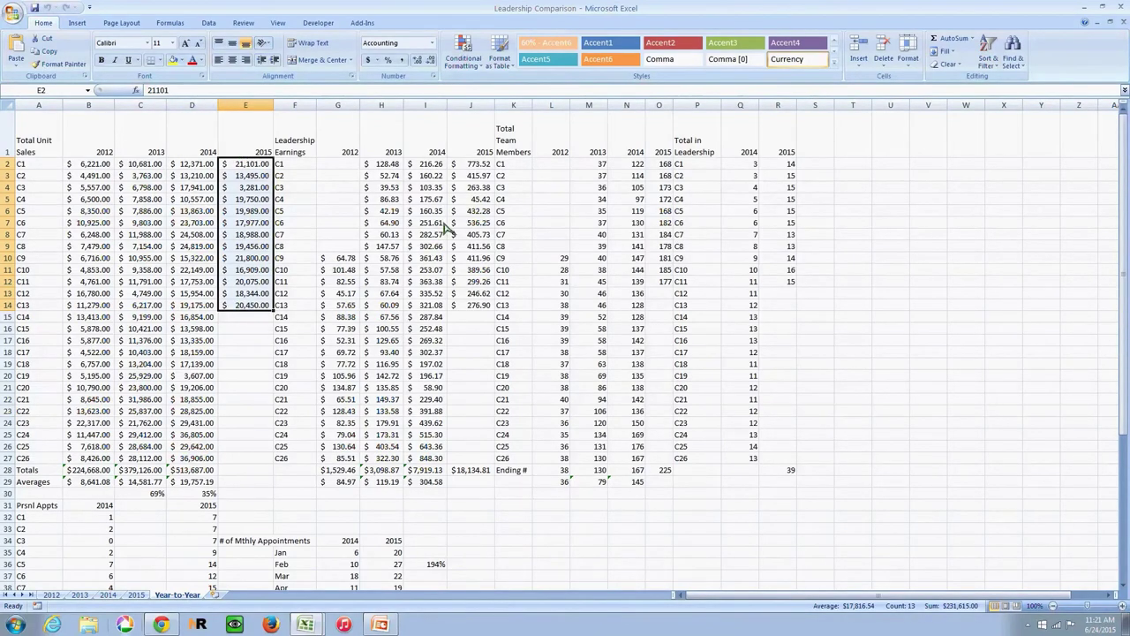
pyautogui.click(488, 165)
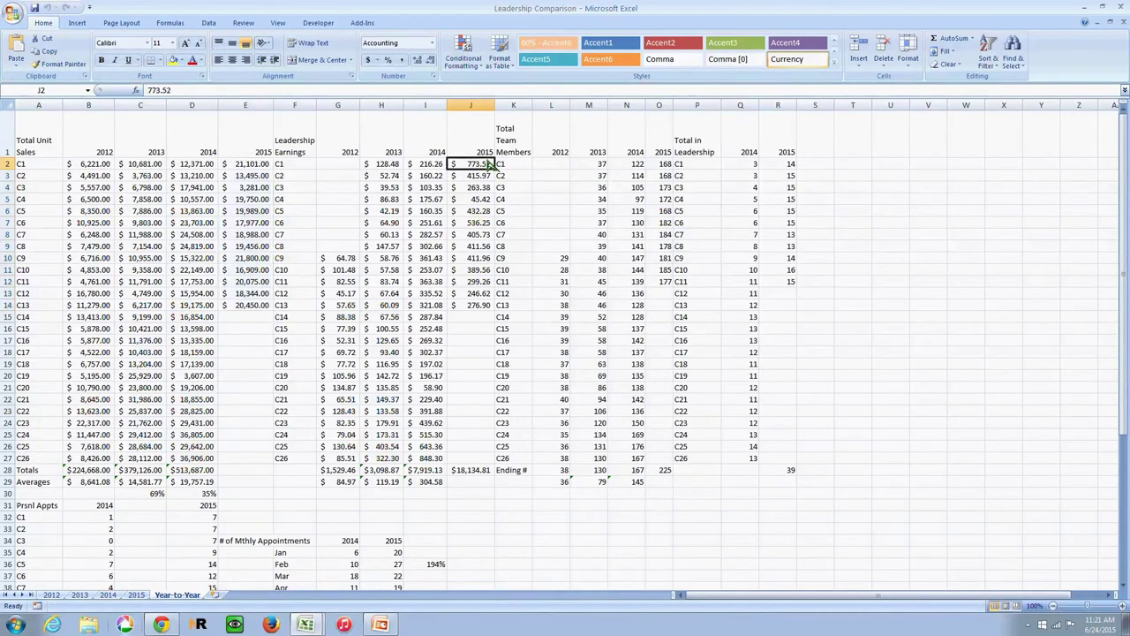
# Compare the 2014 and 2015 Prsnl Appts figures for campaigns C1, C2 and C3 on the Year-to-Year sheet.
pyautogui.scroll(-5, 273, 437)
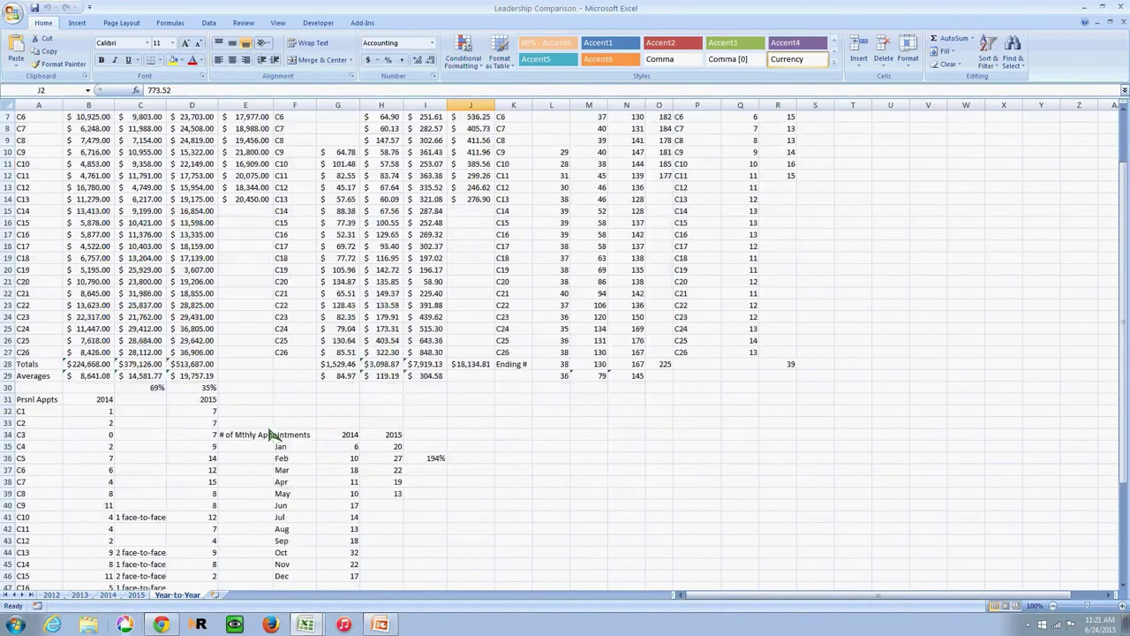
pyautogui.click(44, 306)
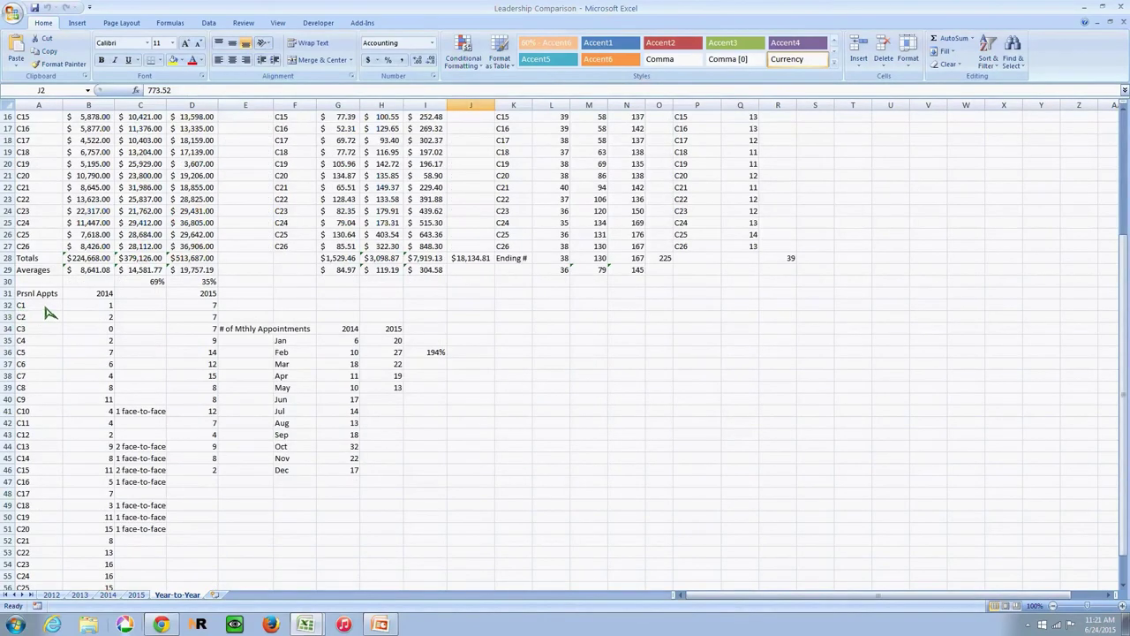
pyautogui.click(104, 316)
pyautogui.click(206, 309)
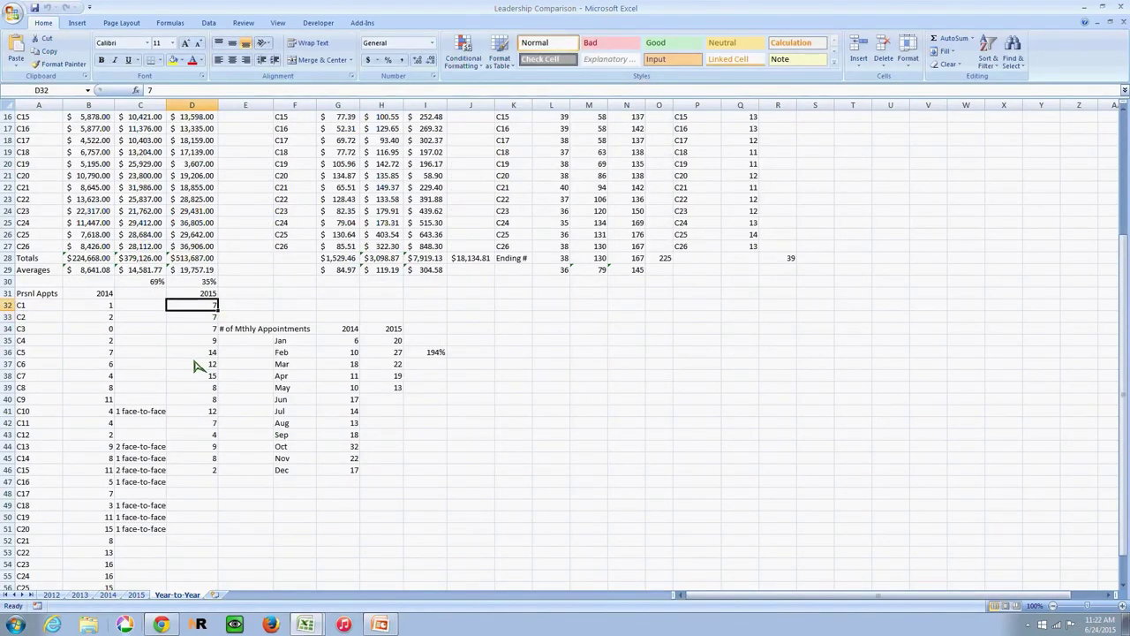
pyautogui.scroll(-2, 194, 366)
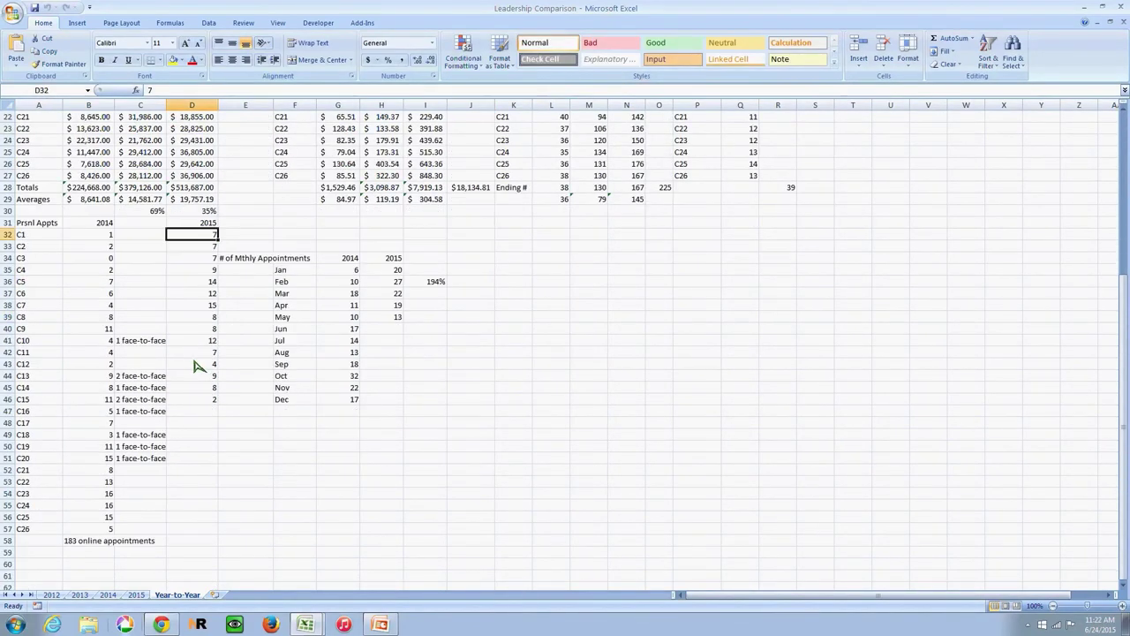
pyautogui.click(89, 246)
pyautogui.click(194, 246)
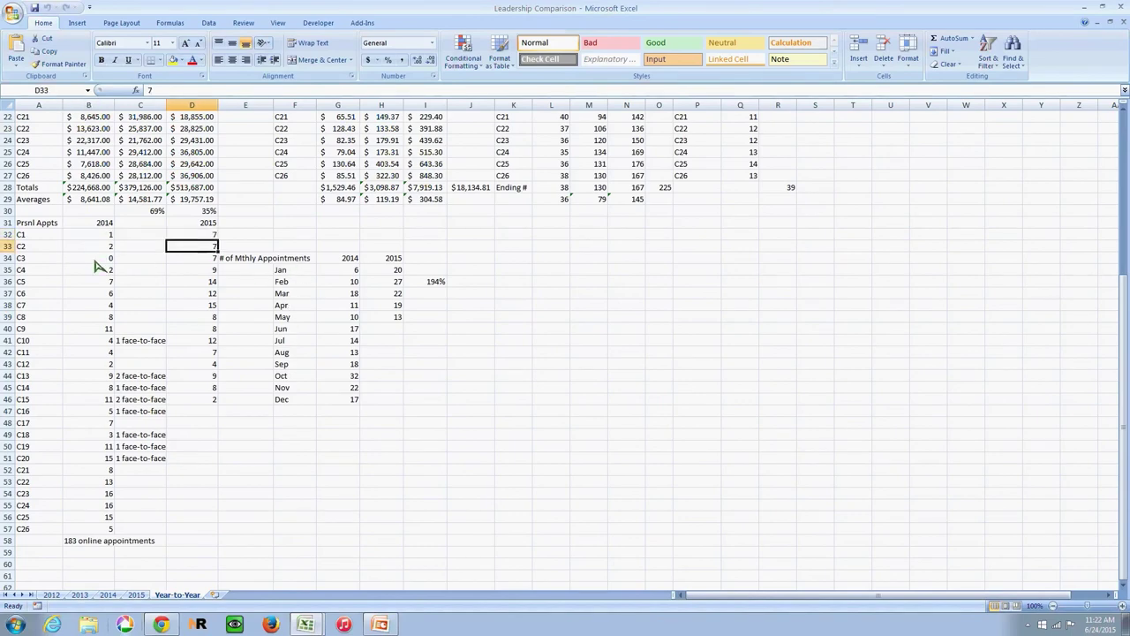
pyautogui.click(88, 257)
pyautogui.click(208, 260)
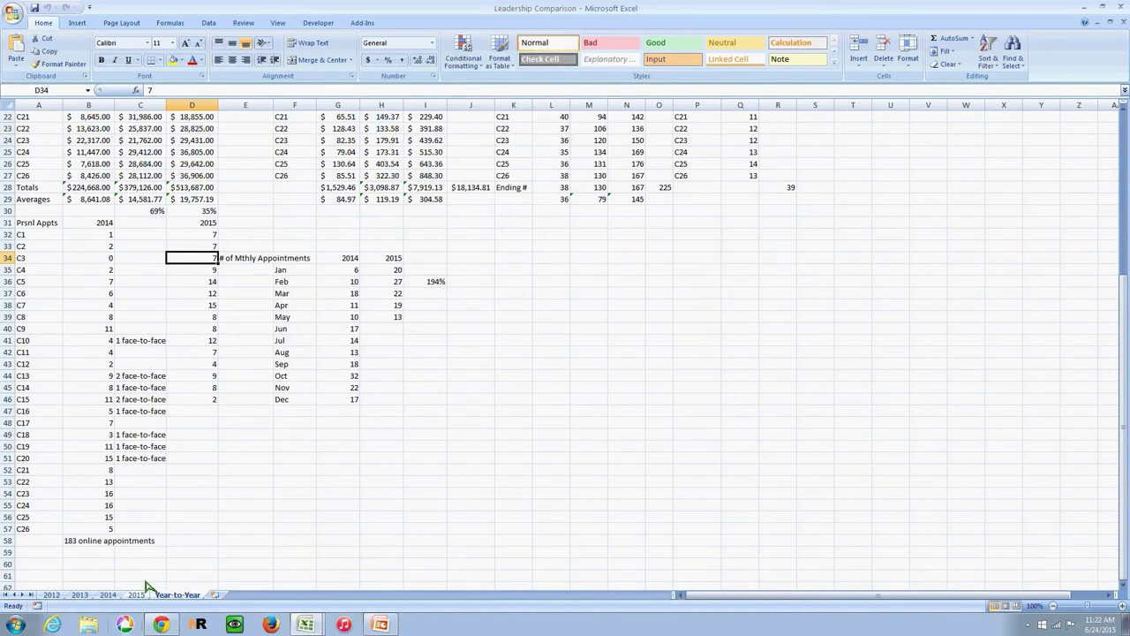
# Compare where C13 results are recorded on the 2015 and Year-to-Year sheets, finishing at C10 Earnings on the 2015 sheet.
pyautogui.scroll(7, 265, 529)
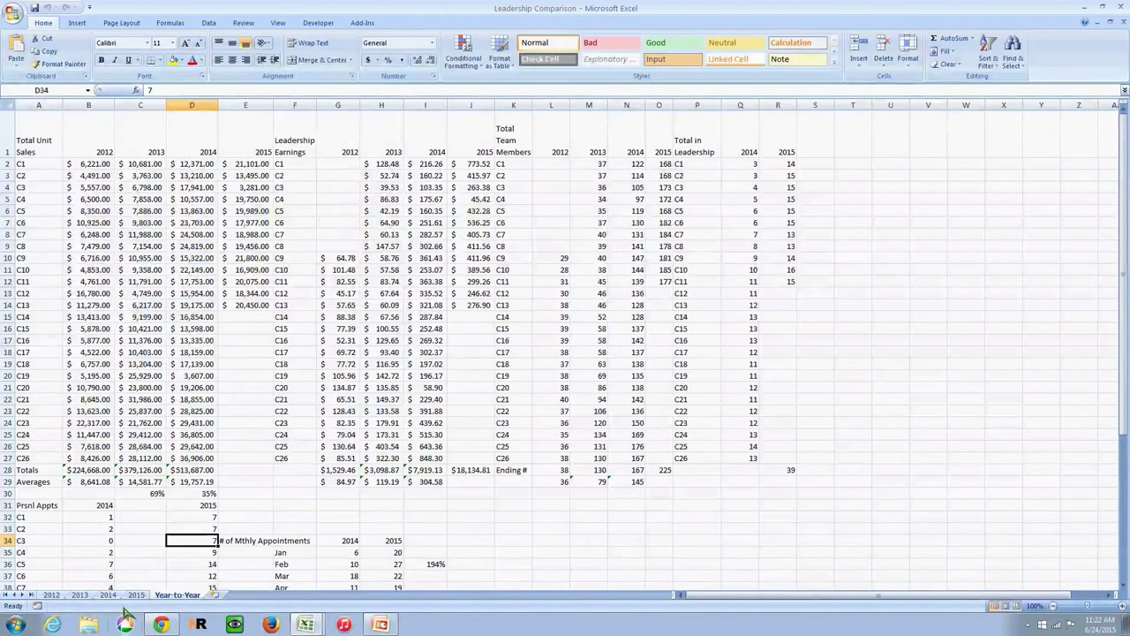
pyautogui.click(136, 595)
pyautogui.click(89, 271)
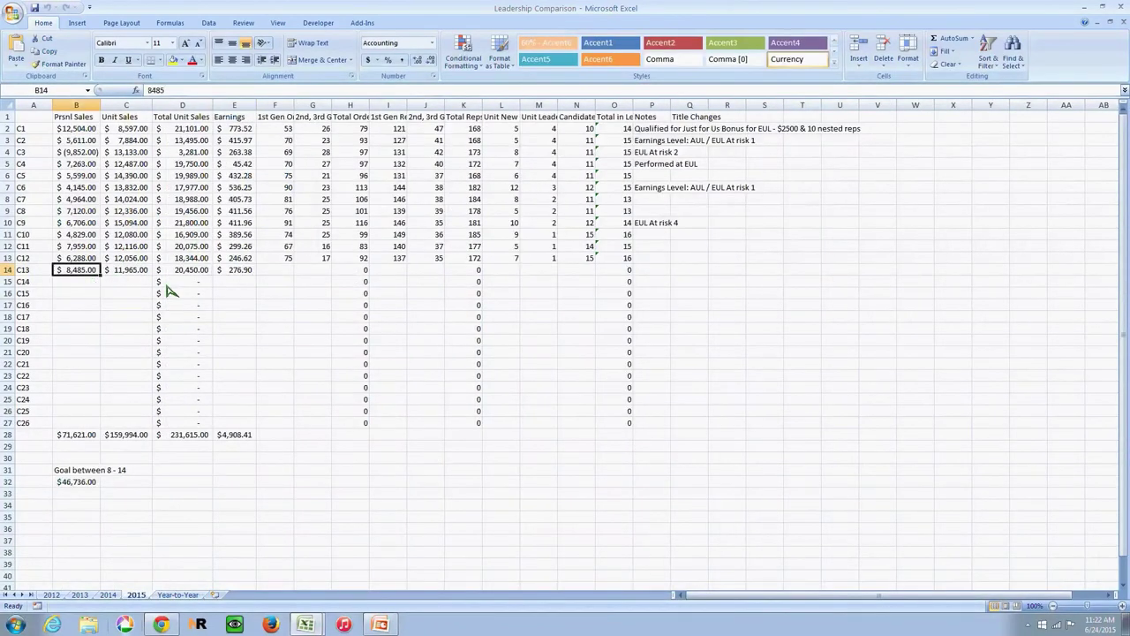
pyautogui.click(233, 351)
pyautogui.click(177, 594)
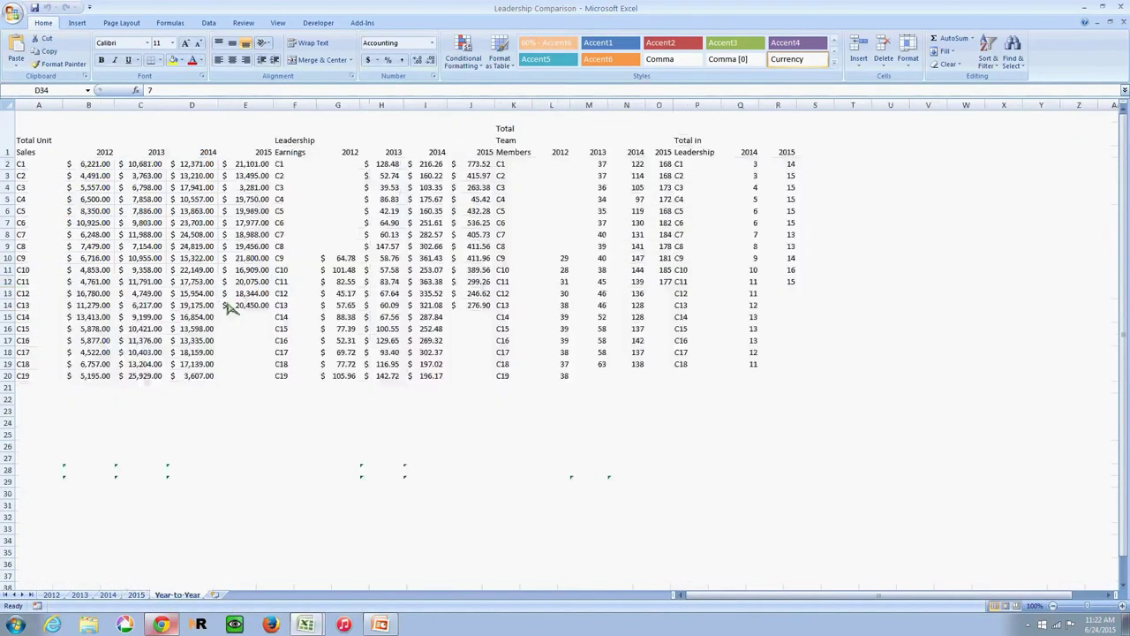
pyautogui.click(265, 309)
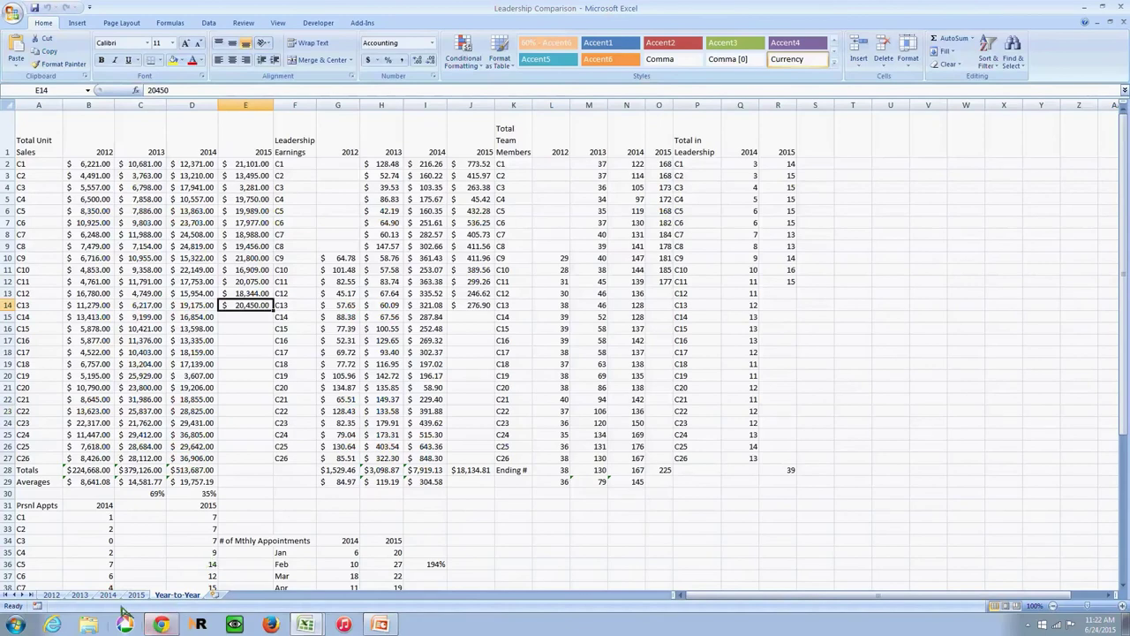
pyautogui.click(136, 594)
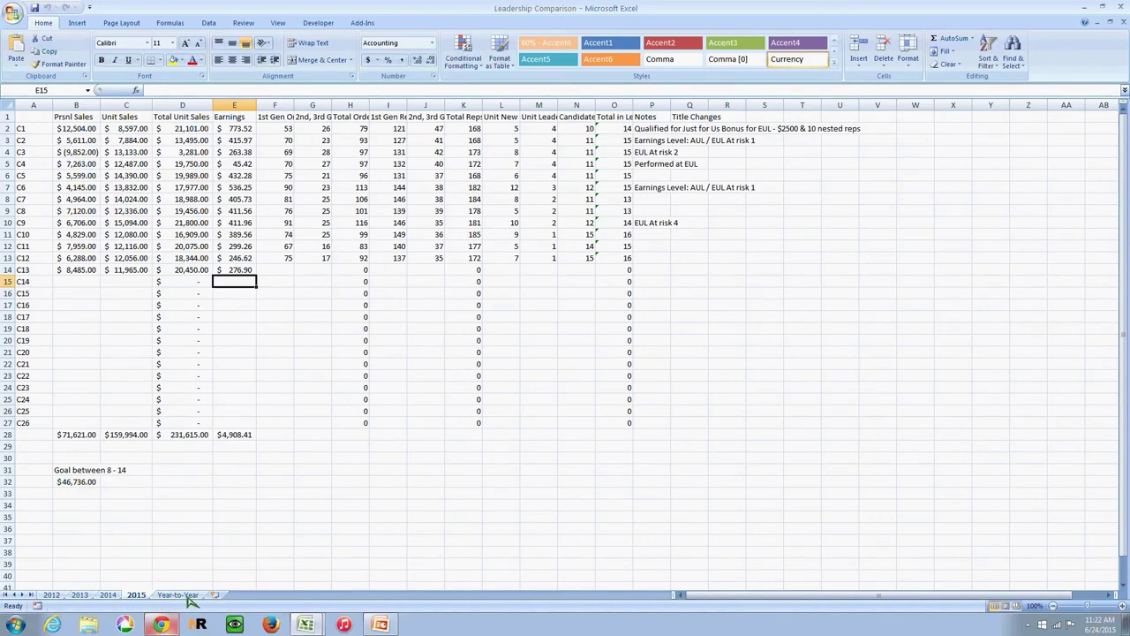
pyautogui.click(236, 235)
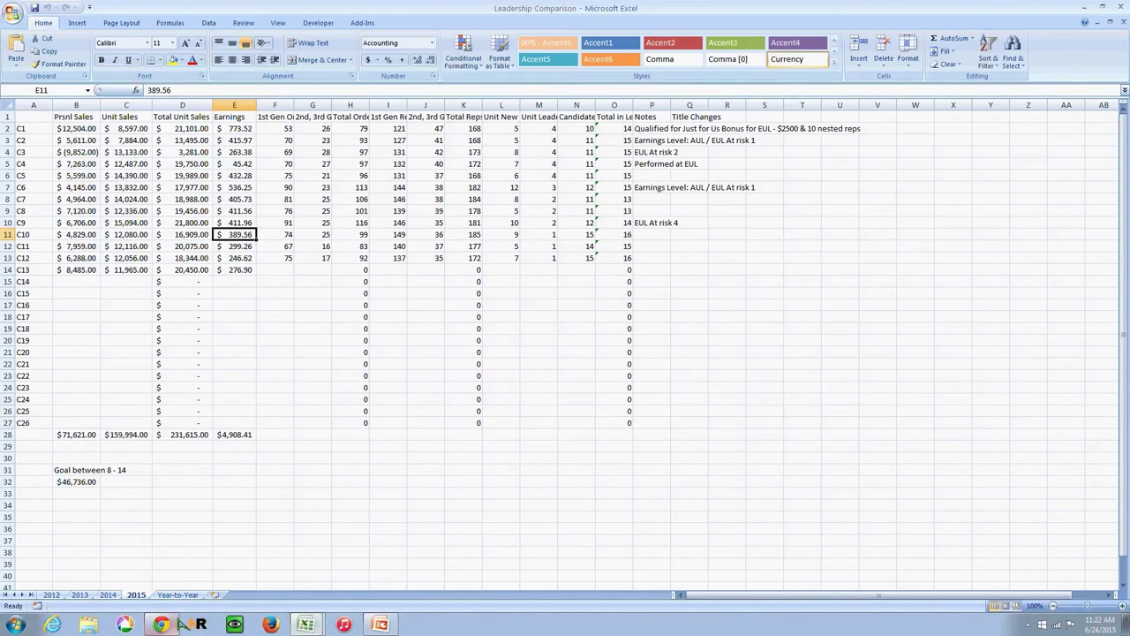
# Switch to the Online Sales workbook and examine the June 2015 sale amounts for C13 and C14 on the 2013 - 2015 sheet.
pyautogui.click(294, 603)
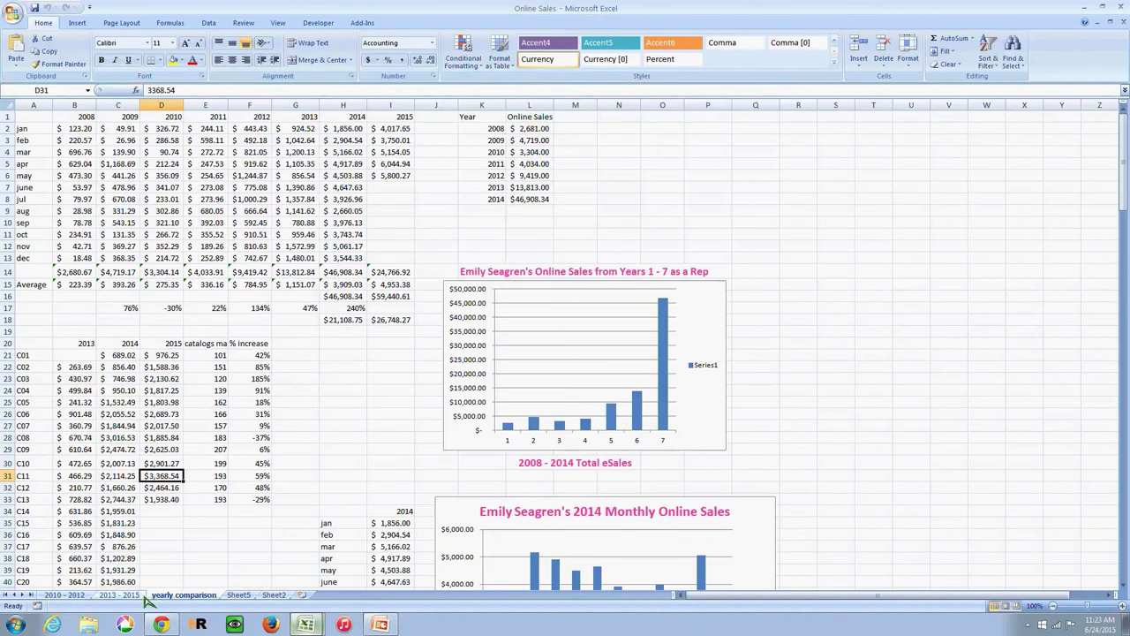
pyautogui.click(132, 595)
pyautogui.moveTo(769, 595); pyautogui.dragTo(676, 594)
pyautogui.scroll(17, 308, 396)
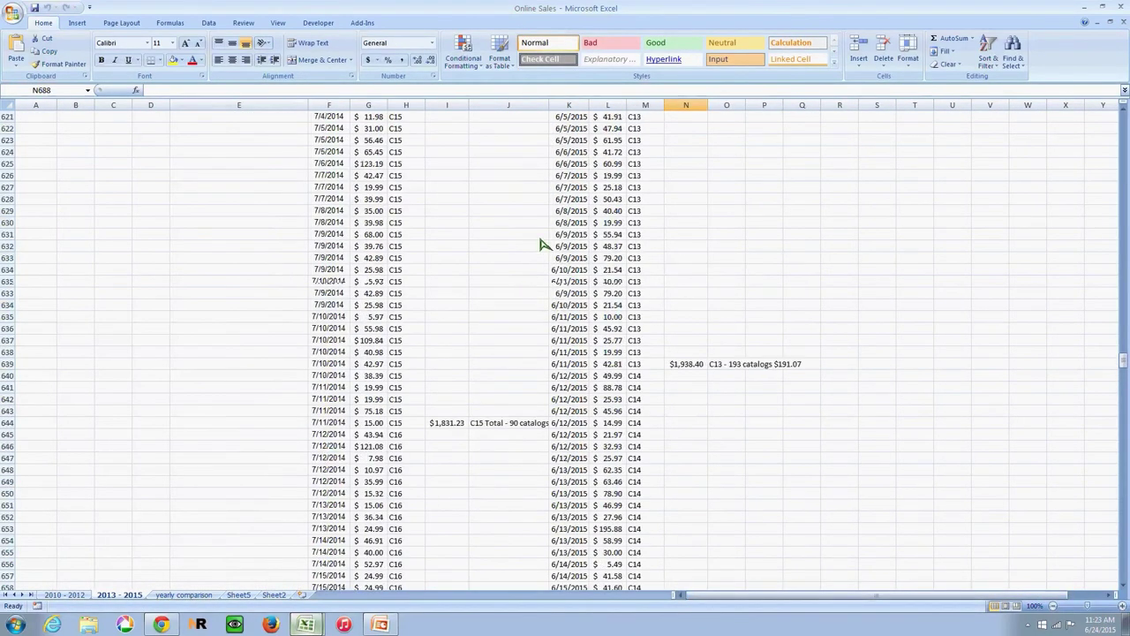
pyautogui.scroll(2, 540, 245)
pyautogui.moveTo(614, 123); pyautogui.dragTo(611, 555)
pyautogui.scroll(6, 612, 503)
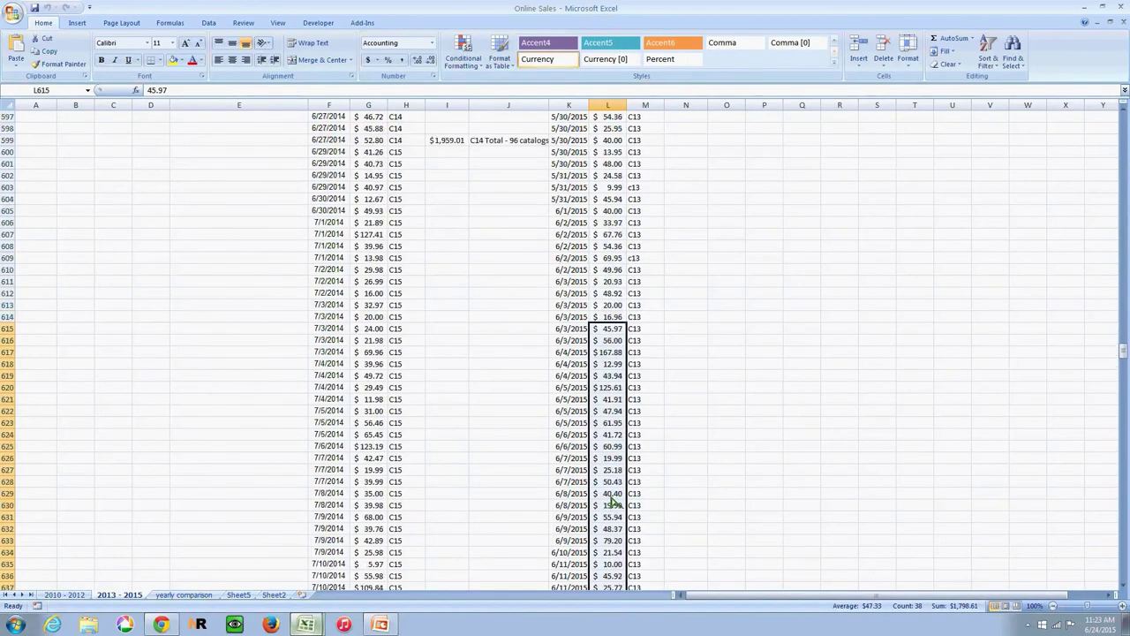
pyautogui.scroll(2, 611, 504)
# Return to the start of the 2013 - 2015 sheet and review the first order dates of 2013, 2014 and 2015.
pyautogui.moveTo(1124, 355); pyautogui.dragTo(1124, 124)
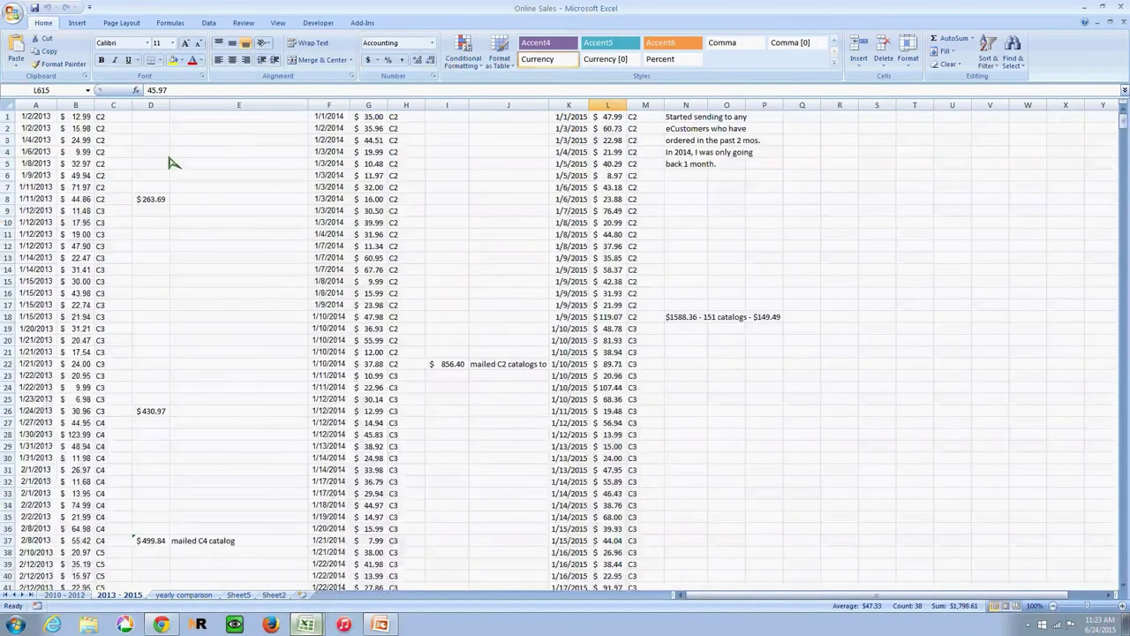
pyautogui.click(33, 118)
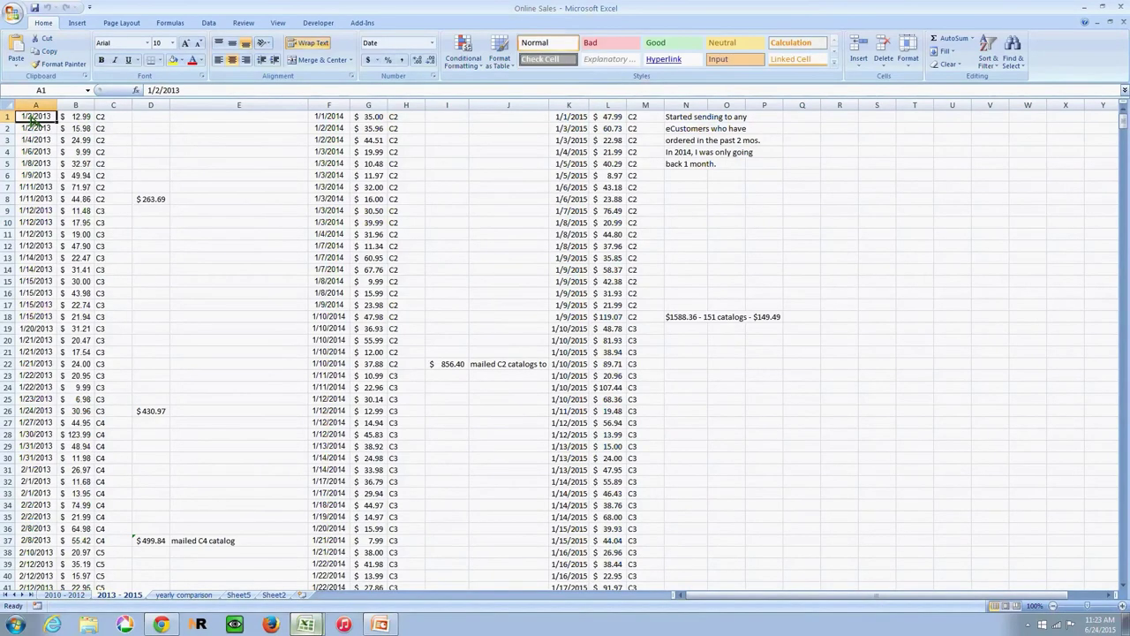
pyautogui.click(330, 119)
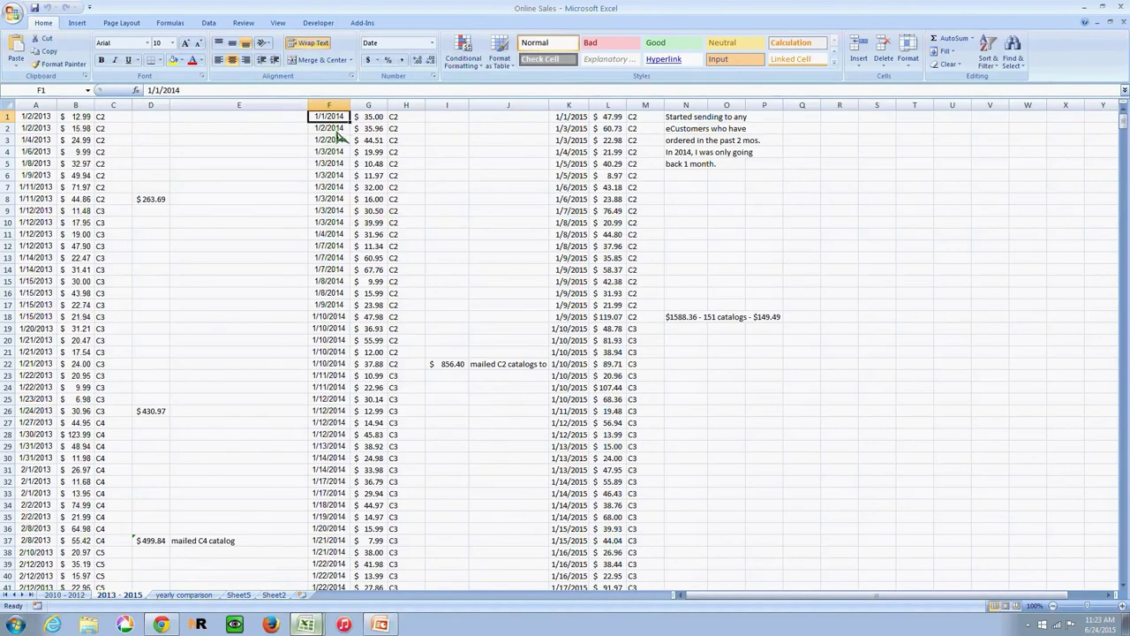
pyautogui.click(570, 117)
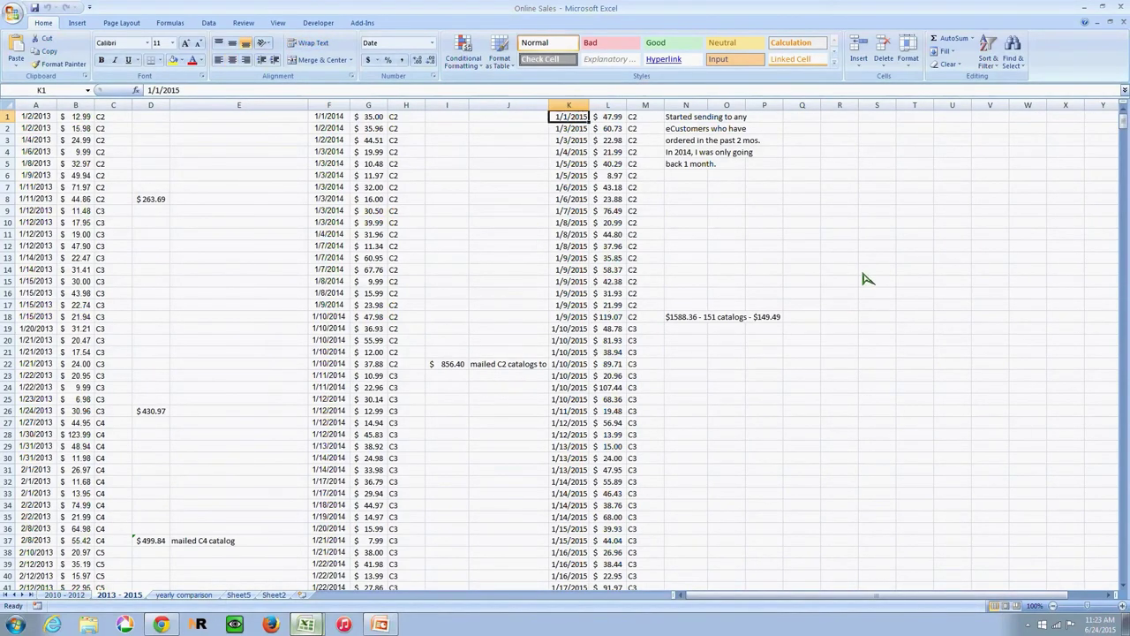
# Find the latest 2015 order and compare its date with the 2014 entry in row 685, then check the 6/21/2015 sale amount.
pyautogui.scroll(-13, 757, 288)
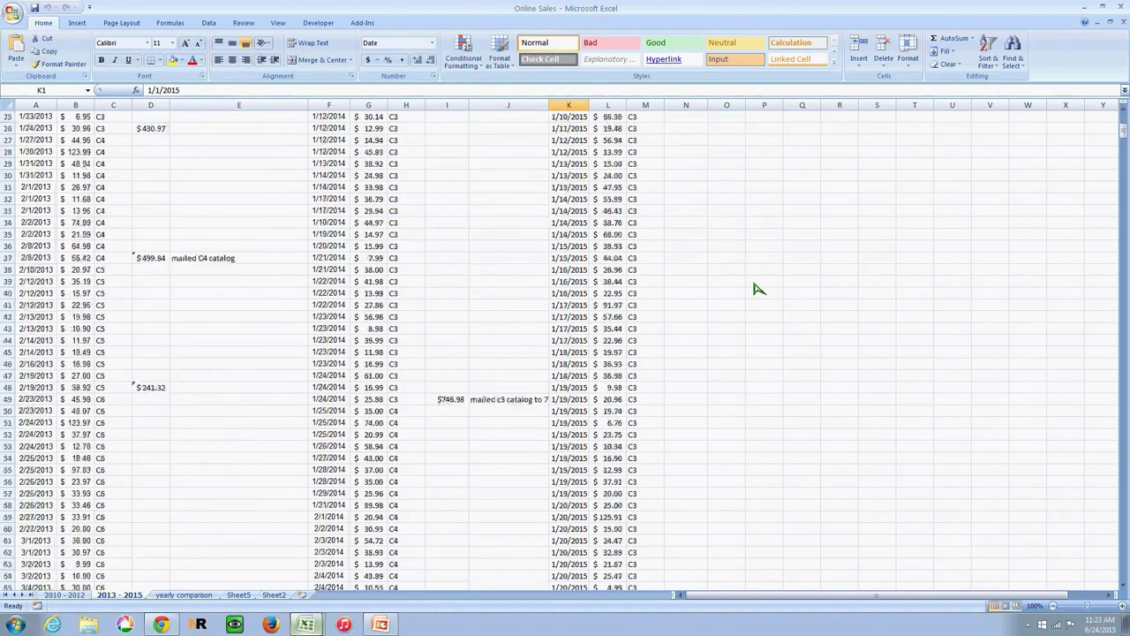
pyautogui.moveTo(1123, 142); pyautogui.dragTo(1110, 378)
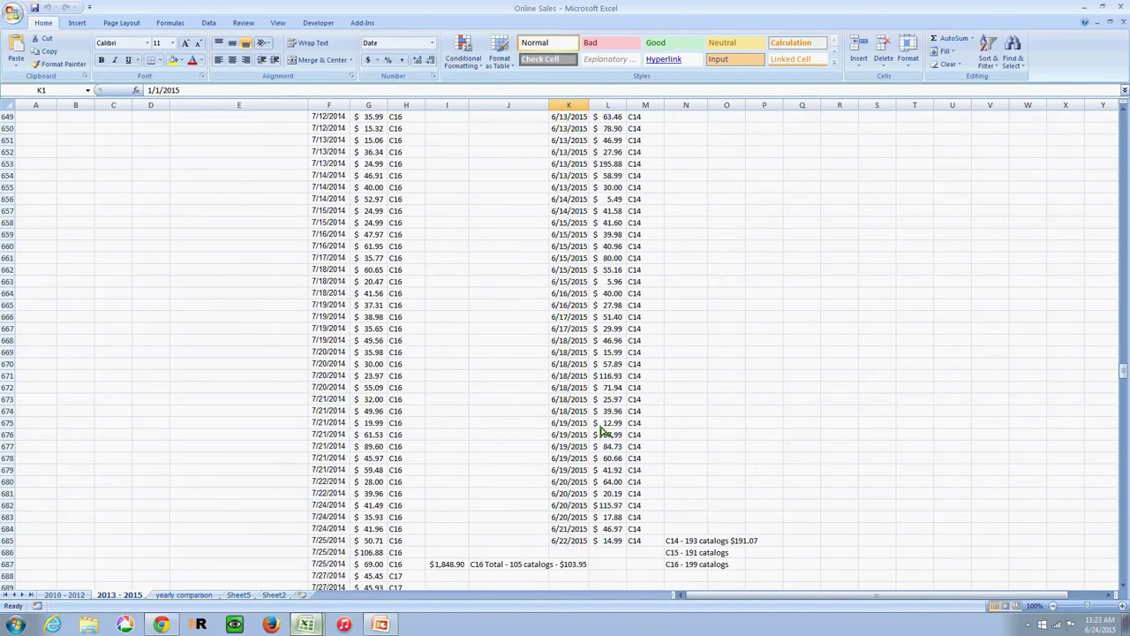
pyautogui.scroll(-4, 605, 429)
pyautogui.click(562, 400)
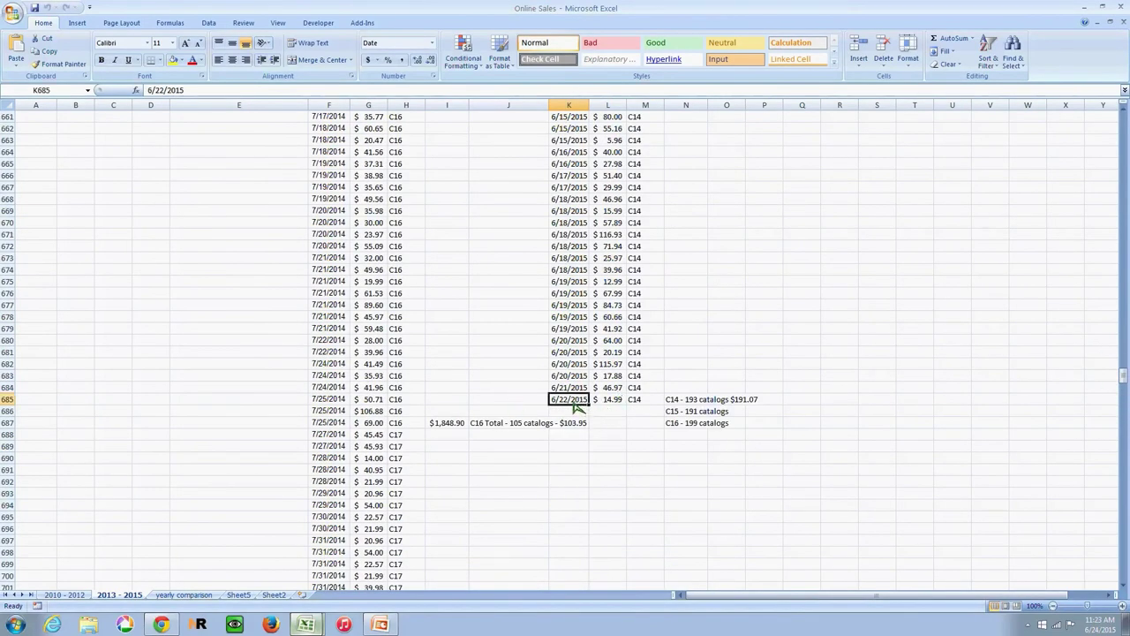
pyautogui.click(323, 404)
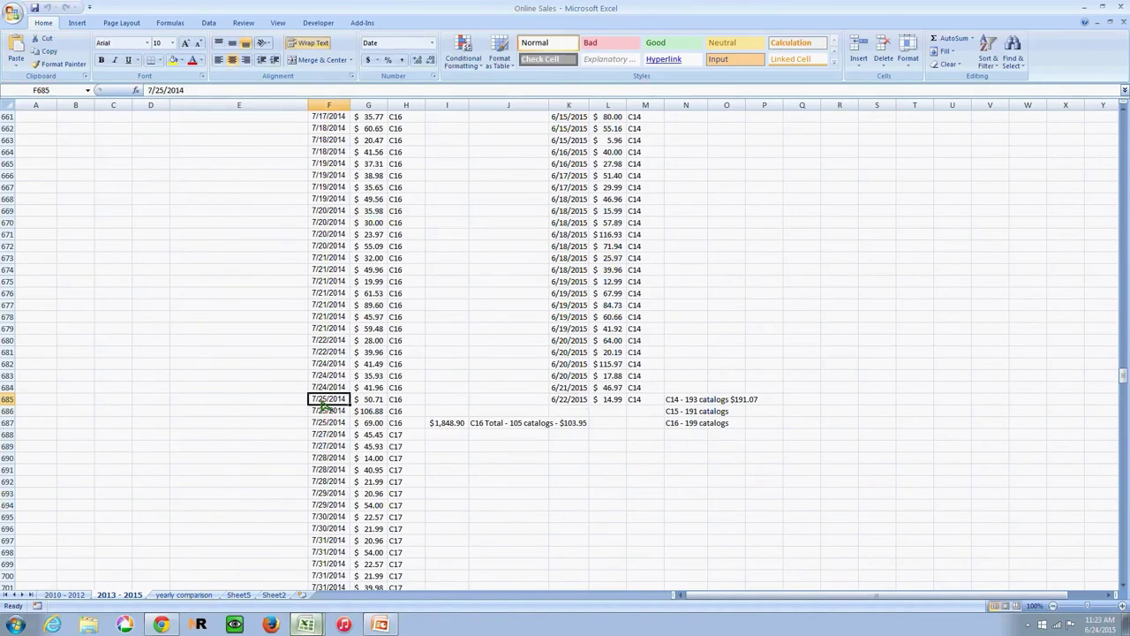
pyautogui.click(580, 402)
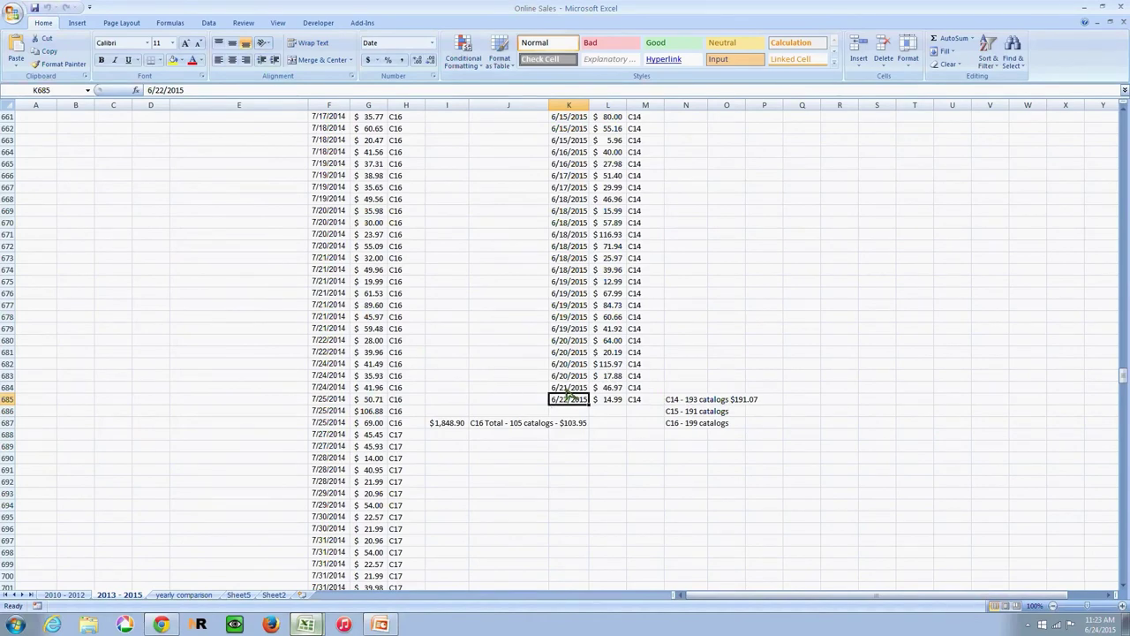
pyautogui.click(617, 389)
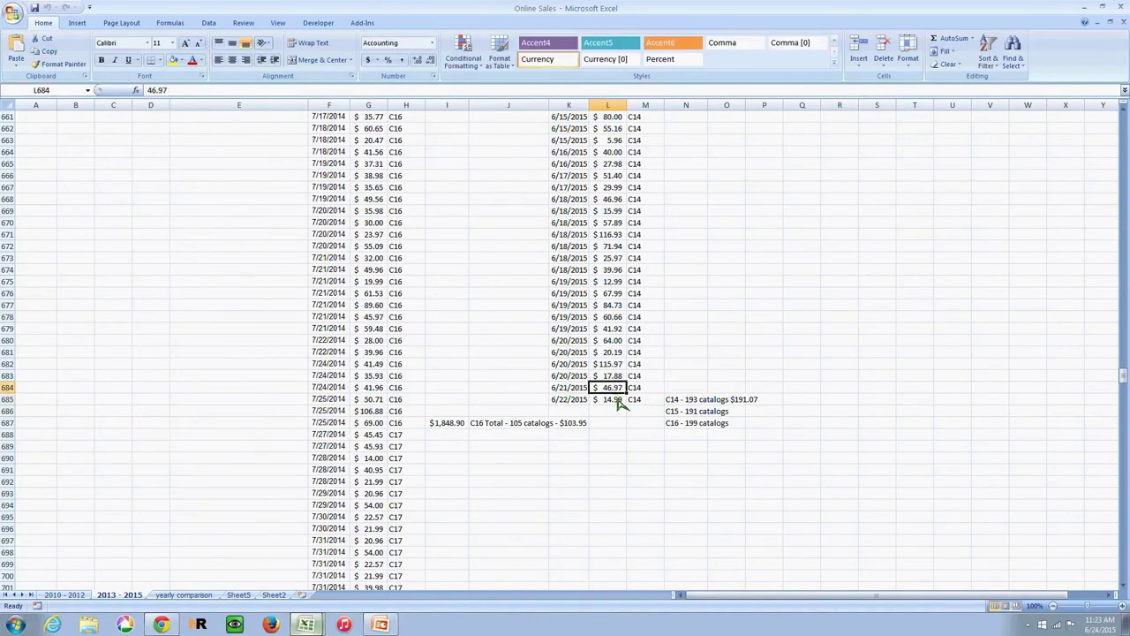
# Review the C14 catalog note in row 685, then check the C13 sales total and catalog note in row 639.
pyautogui.click(648, 389)
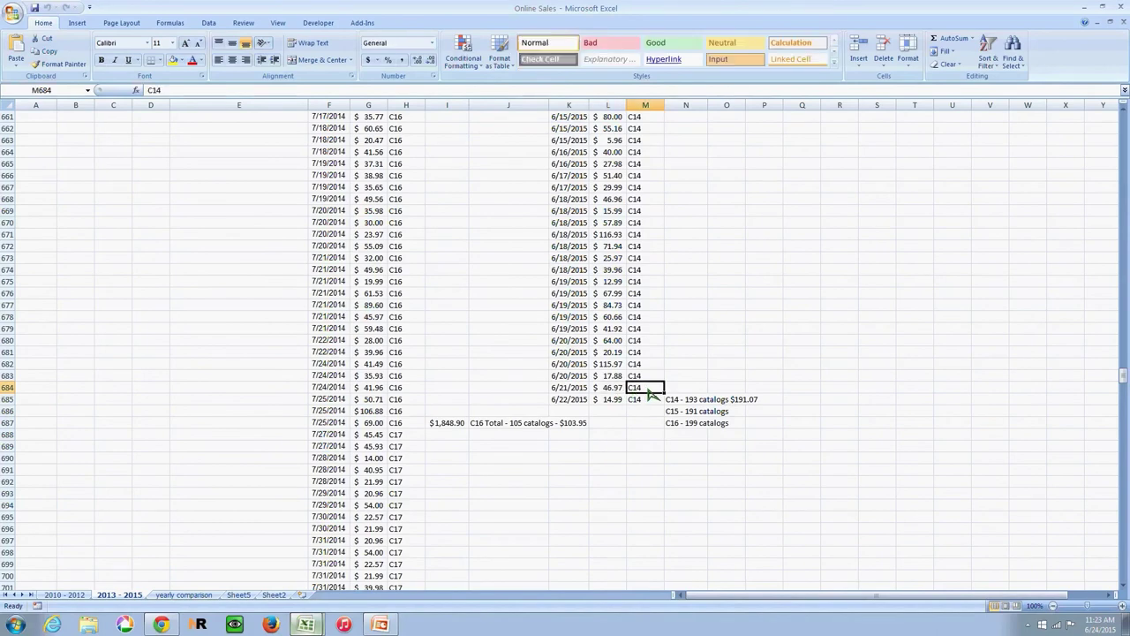
pyautogui.scroll(2, 652, 394)
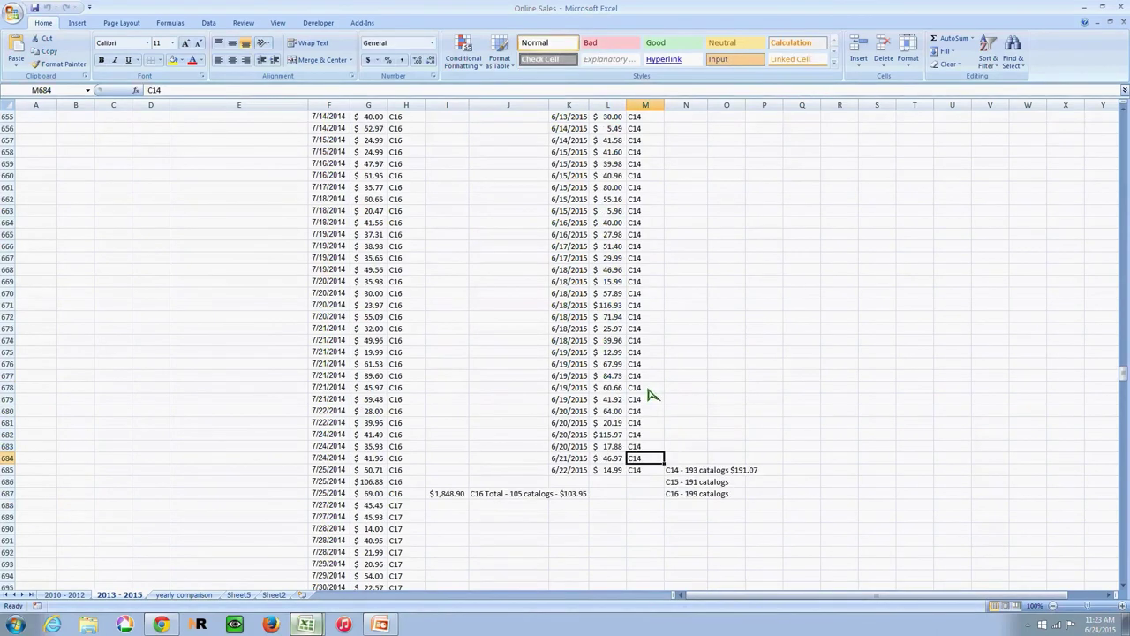
pyautogui.click(680, 473)
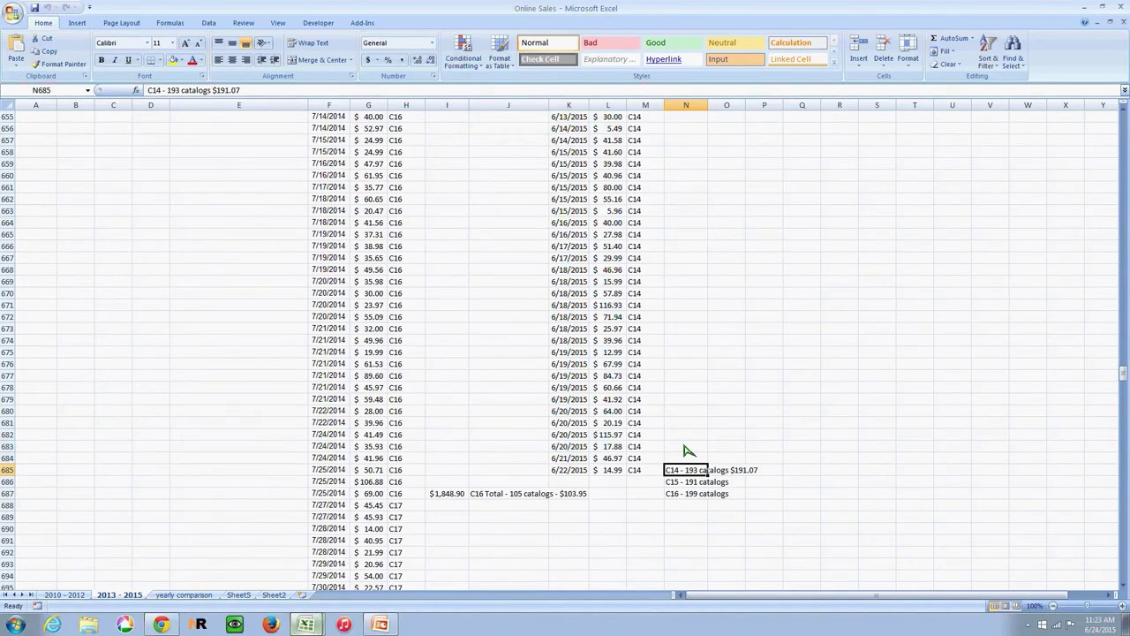
pyautogui.scroll(14, 688, 451)
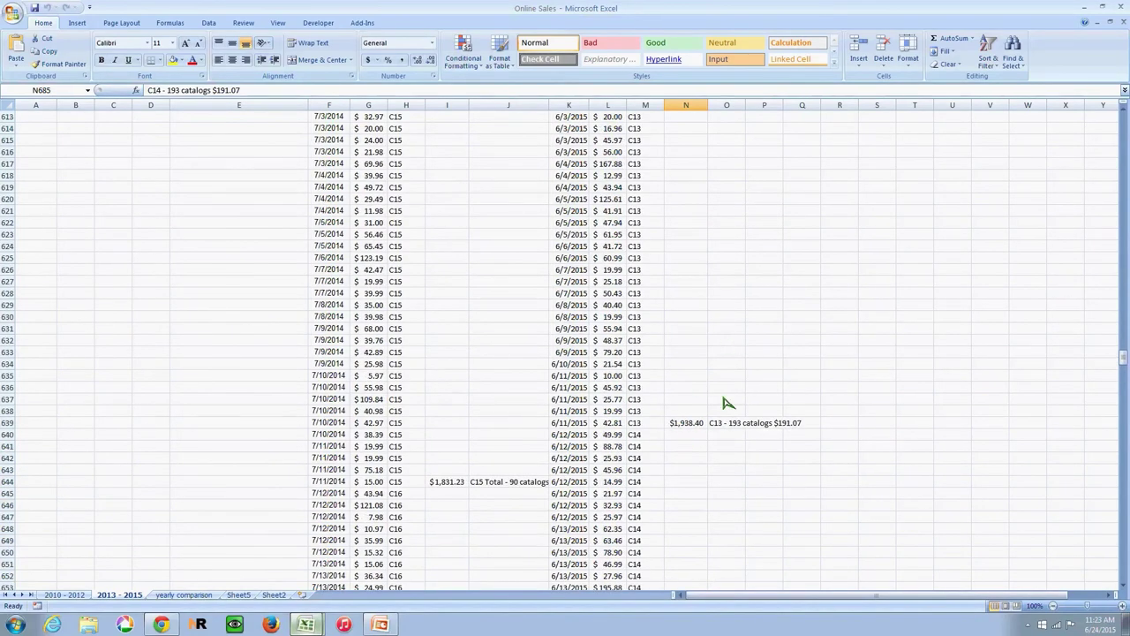
pyautogui.click(694, 424)
pyautogui.click(733, 425)
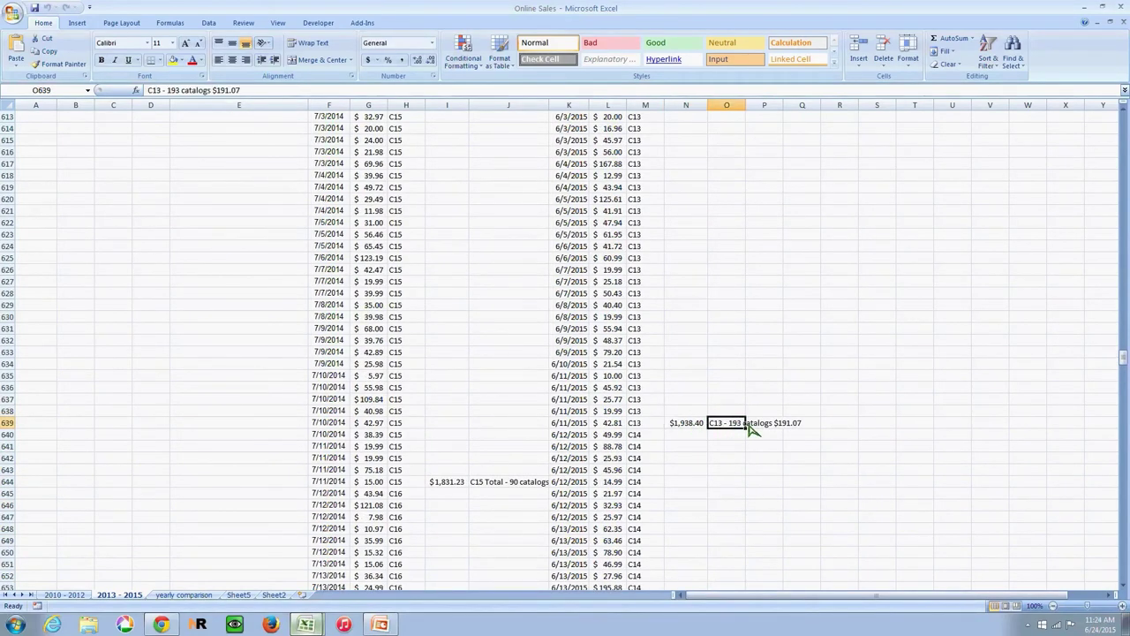
pyautogui.click(703, 425)
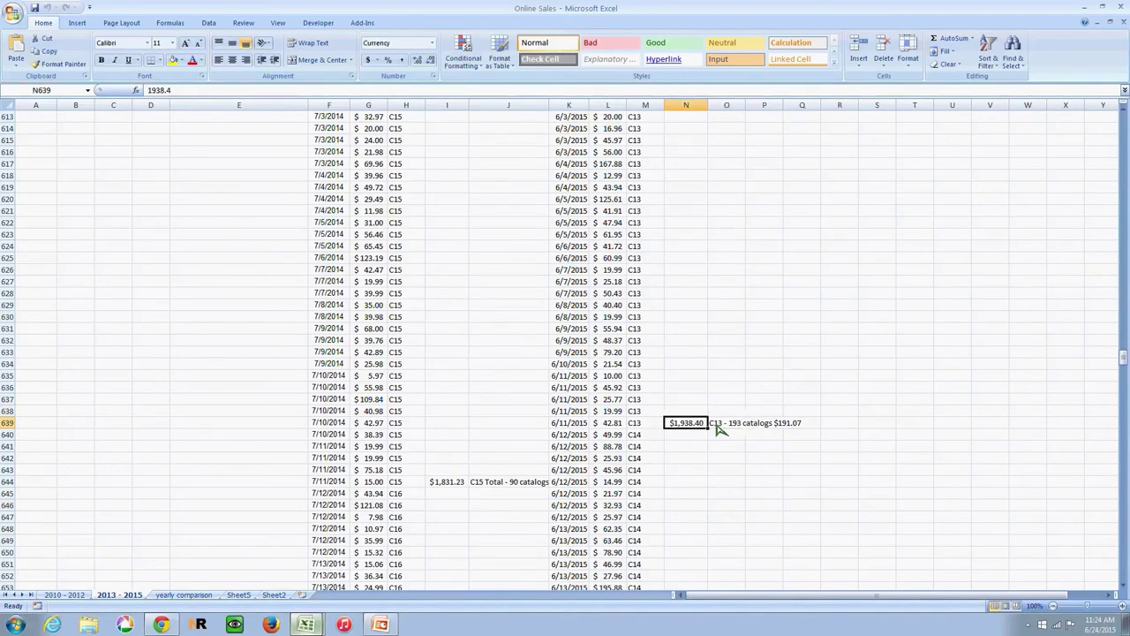
pyautogui.click(720, 428)
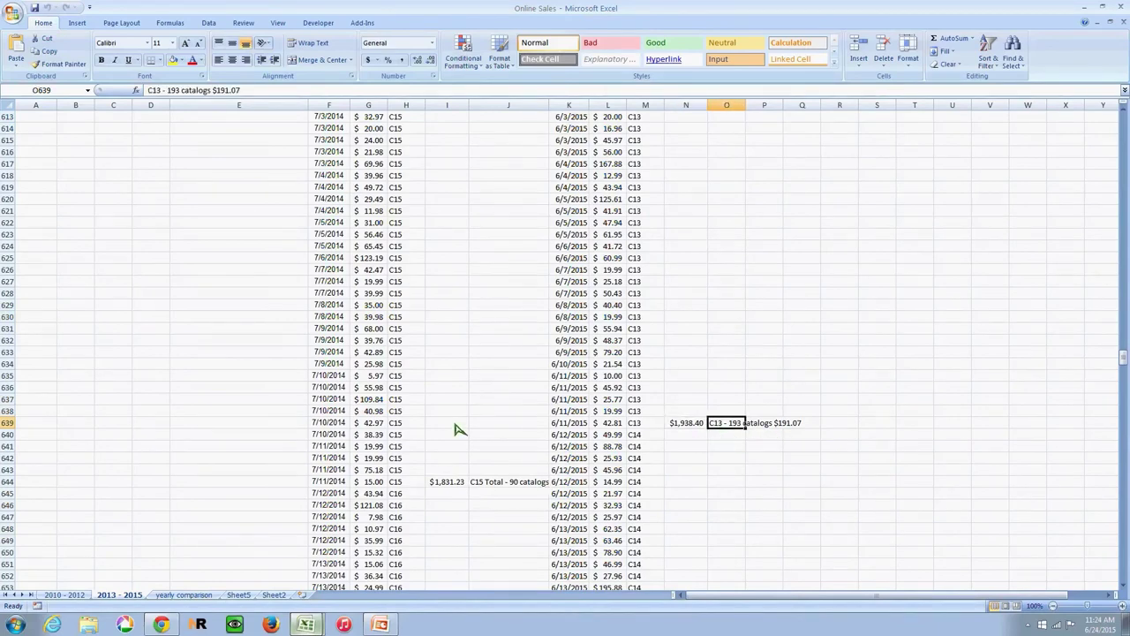
# Find the last C14 order date in June 2014 beside its campaign total, then look back through the preceding orders.
pyautogui.scroll(5, 456, 429)
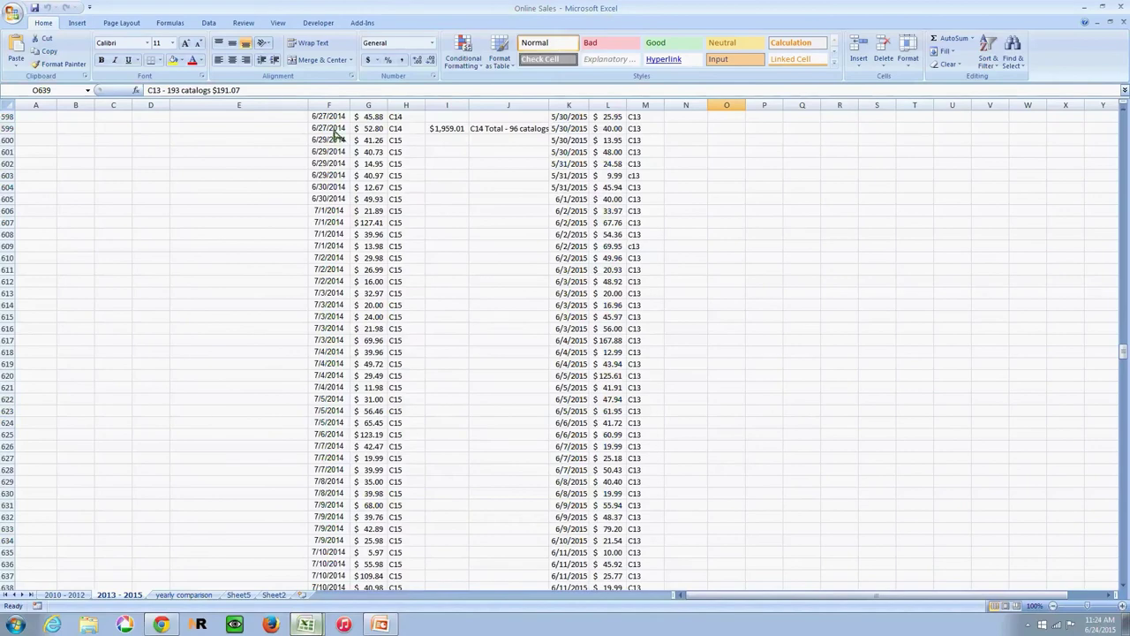
pyautogui.click(335, 130)
pyautogui.scroll(6, 380, 181)
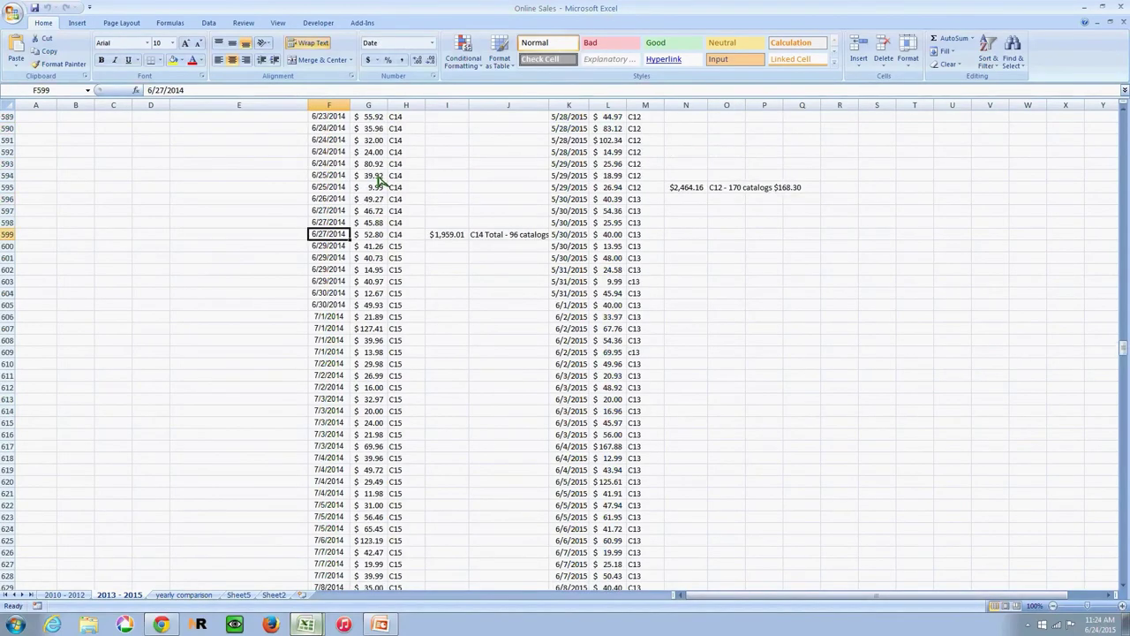
pyautogui.scroll(2, 375, 182)
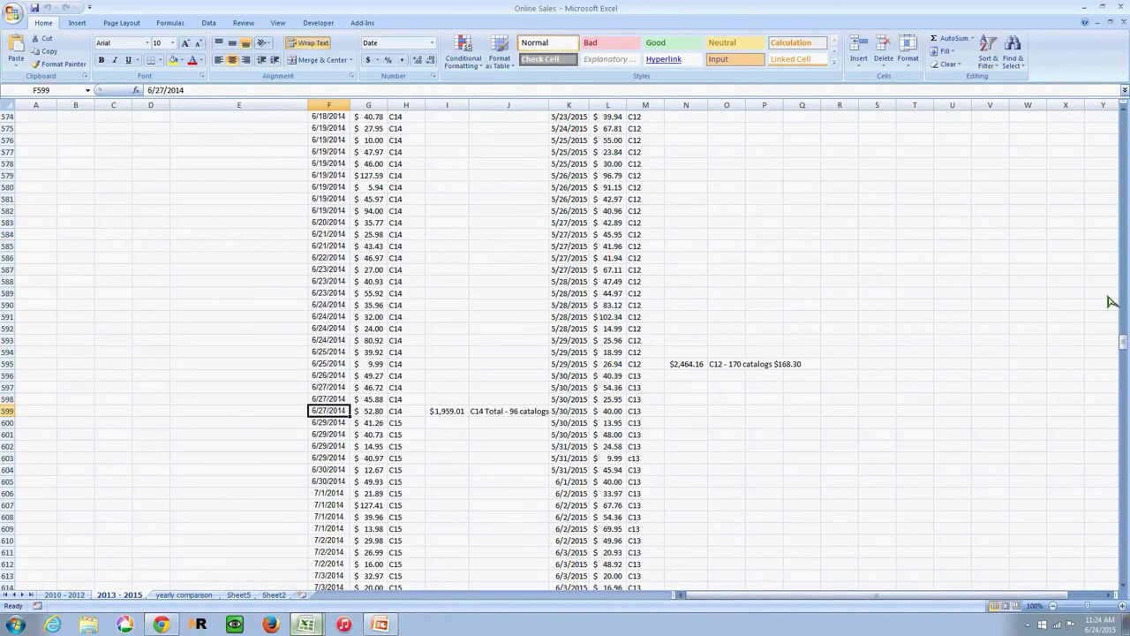
# Return to the start of the 2013 - 2015 sheet and check the first two 2015 order dates and first sale amount.
pyautogui.moveTo(1126, 329); pyautogui.dragTo(1119, 113)
pyautogui.click(575, 117)
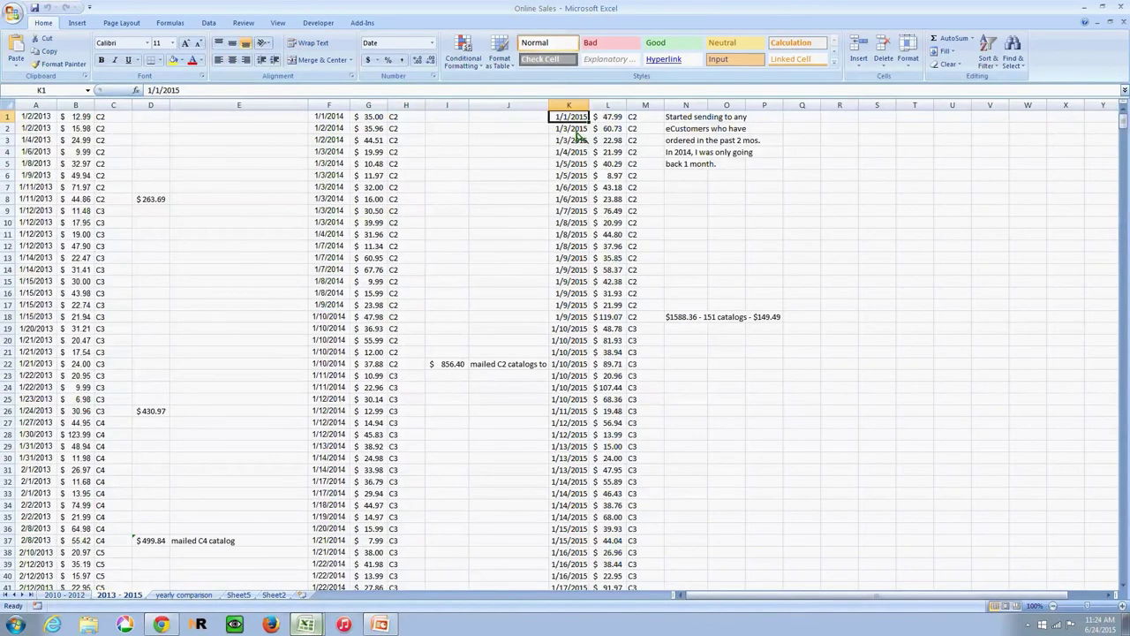
pyautogui.click(581, 130)
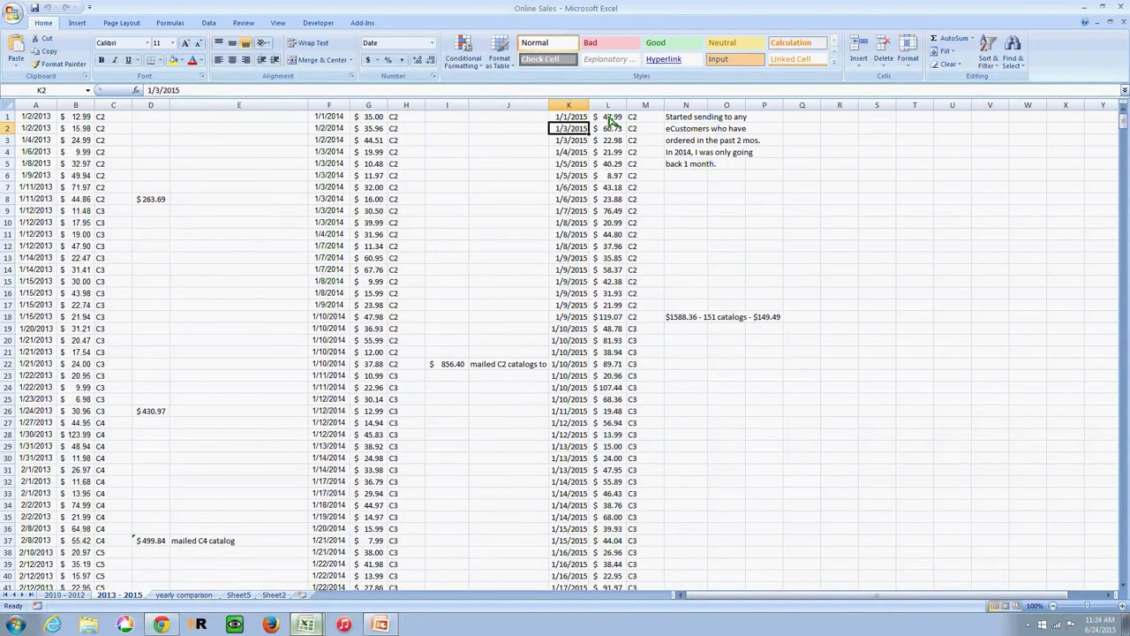
pyautogui.click(609, 118)
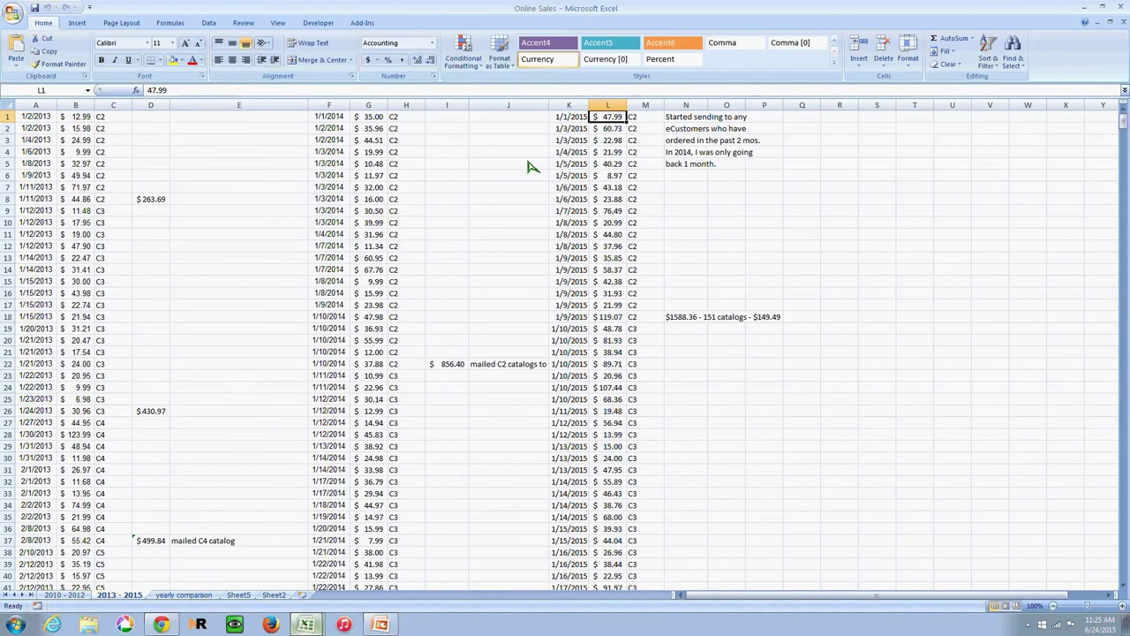
# Open the yearly comparison sheet and review the 2015 monthly online sales from January through May.
pyautogui.click(195, 597)
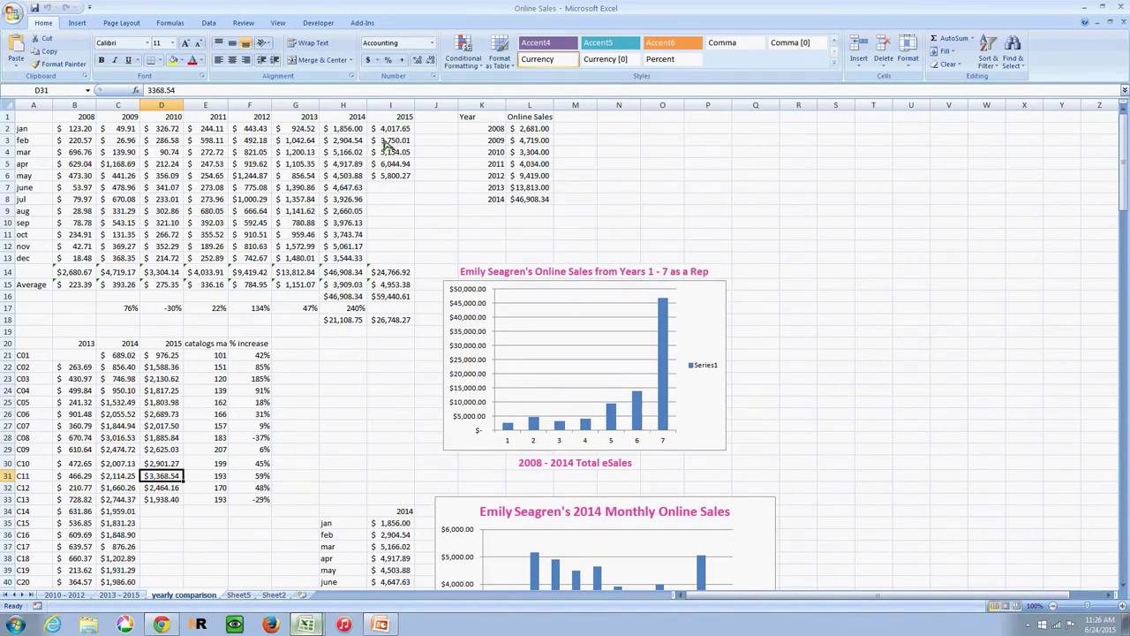
pyautogui.click(394, 132)
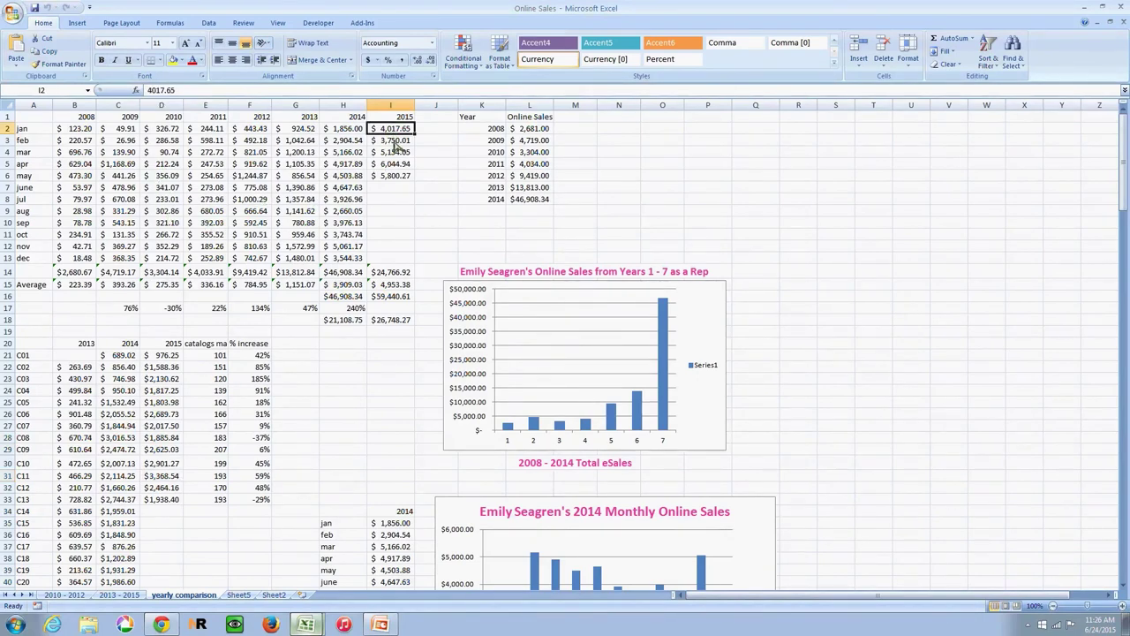
pyautogui.click(396, 141)
pyautogui.click(395, 154)
pyautogui.click(395, 165)
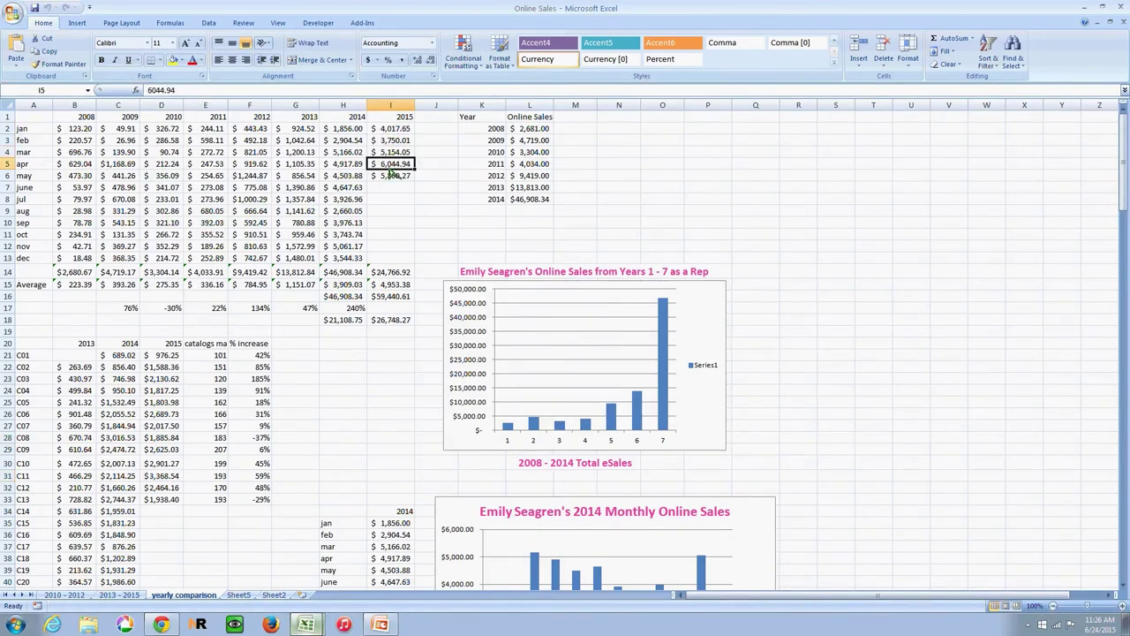
pyautogui.click(394, 175)
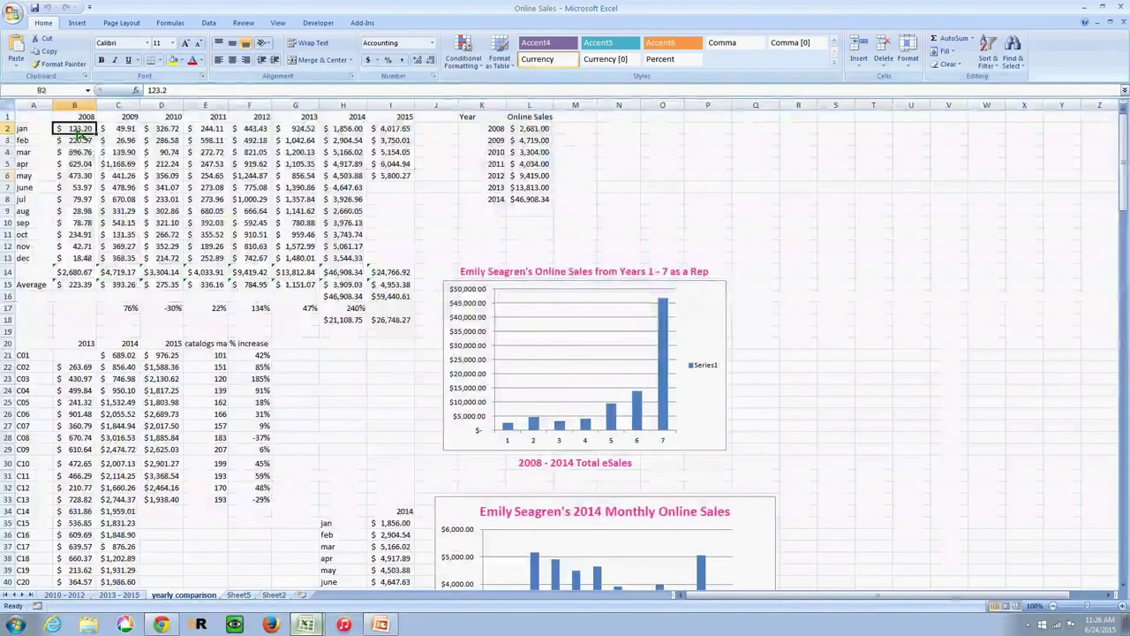
# Check how the 2008 months add up to the total in B14, then revisit the 2015 monthly entries through May.
pyautogui.moveTo(77, 133); pyautogui.dragTo(82, 263)
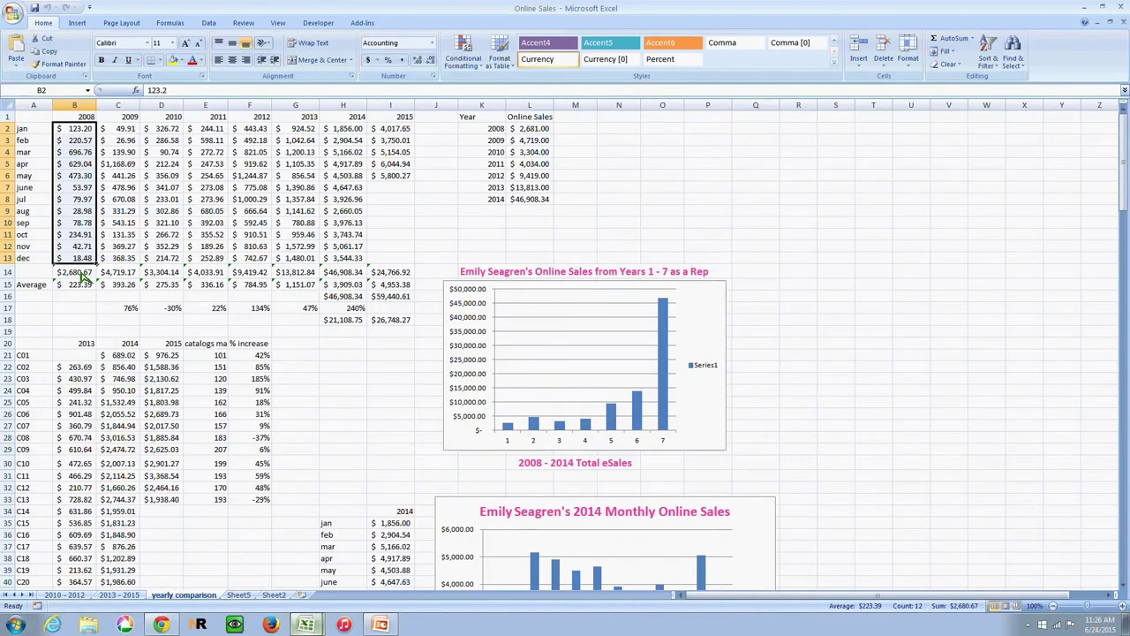
pyautogui.click(80, 273)
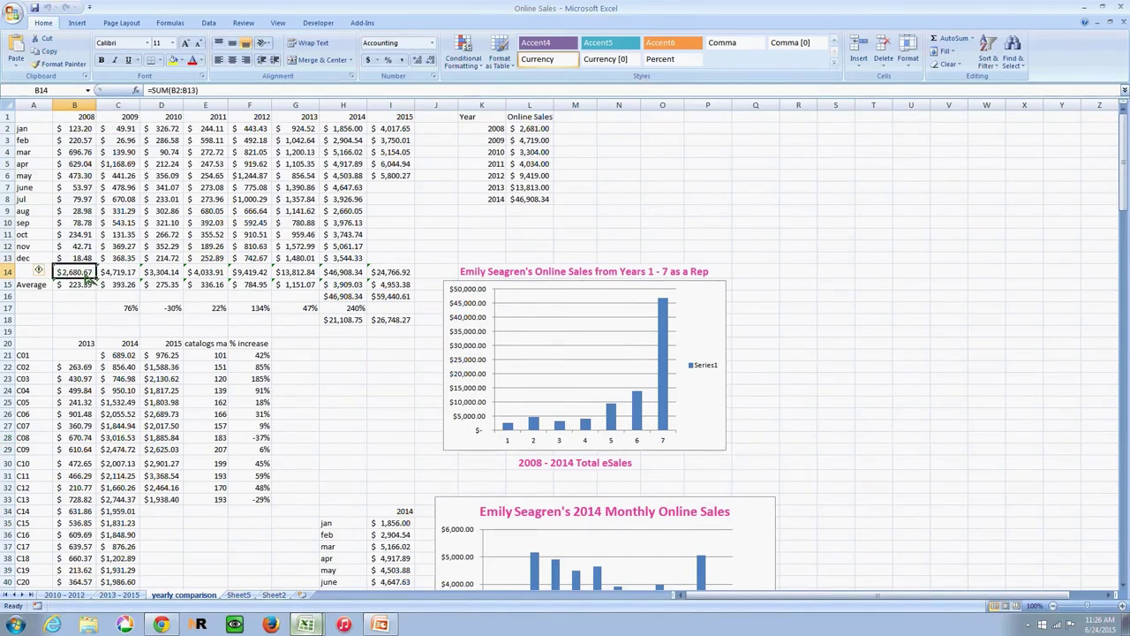
pyautogui.click(396, 128)
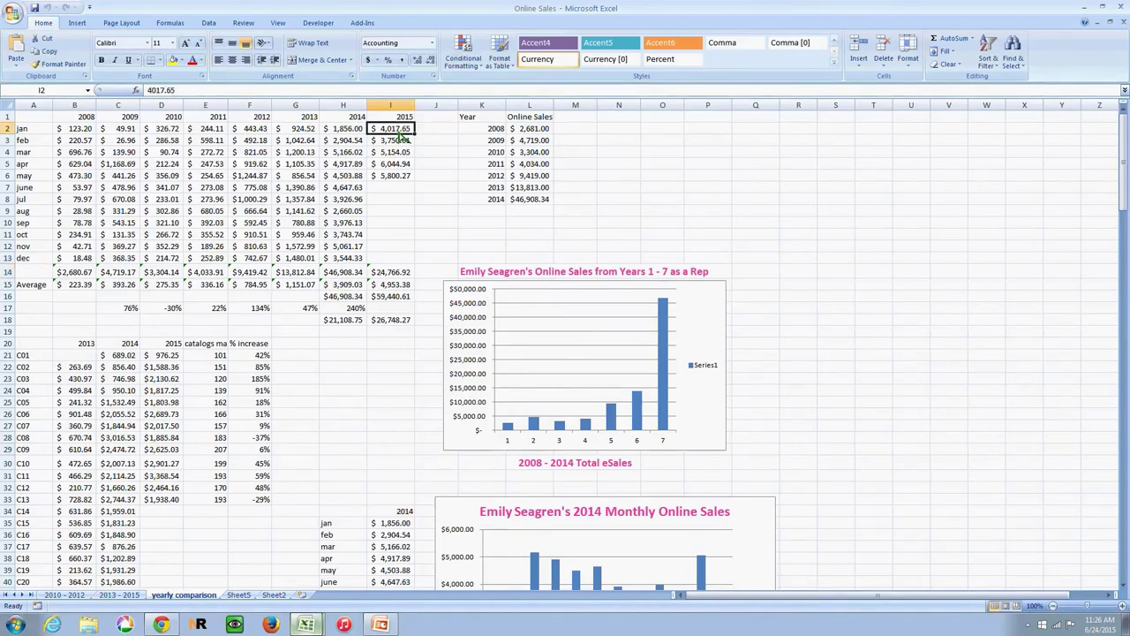
pyautogui.click(396, 139)
pyautogui.click(394, 165)
pyautogui.click(397, 176)
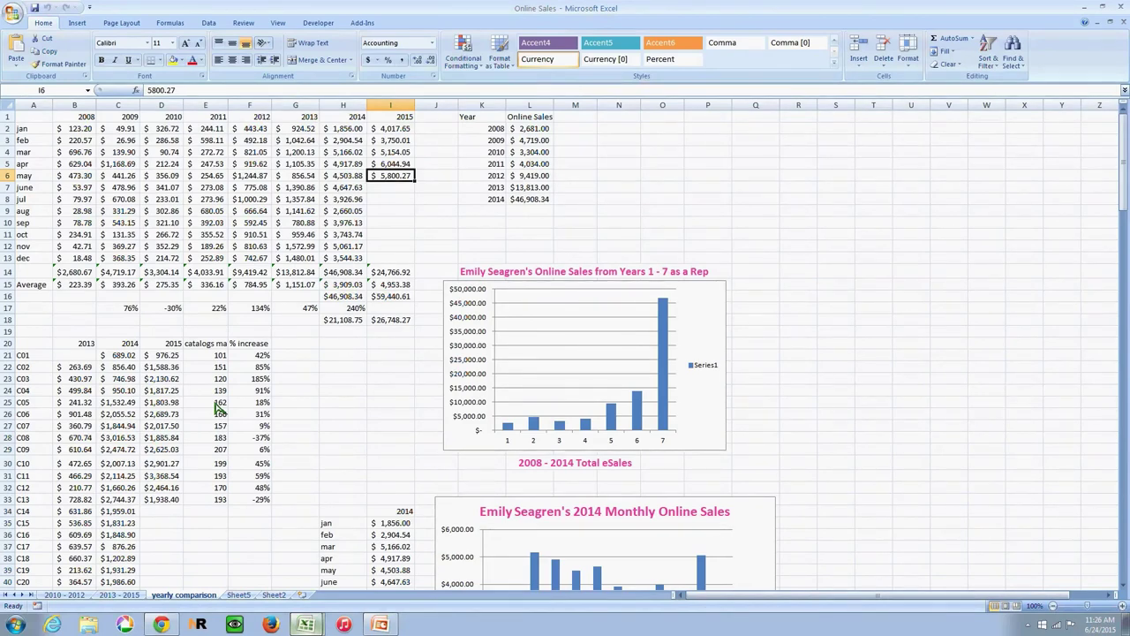
# Review the 2015 campaign sales from C01 to C13 and check the number of catalogs mailed for C13.
pyautogui.scroll(-2, 219, 408)
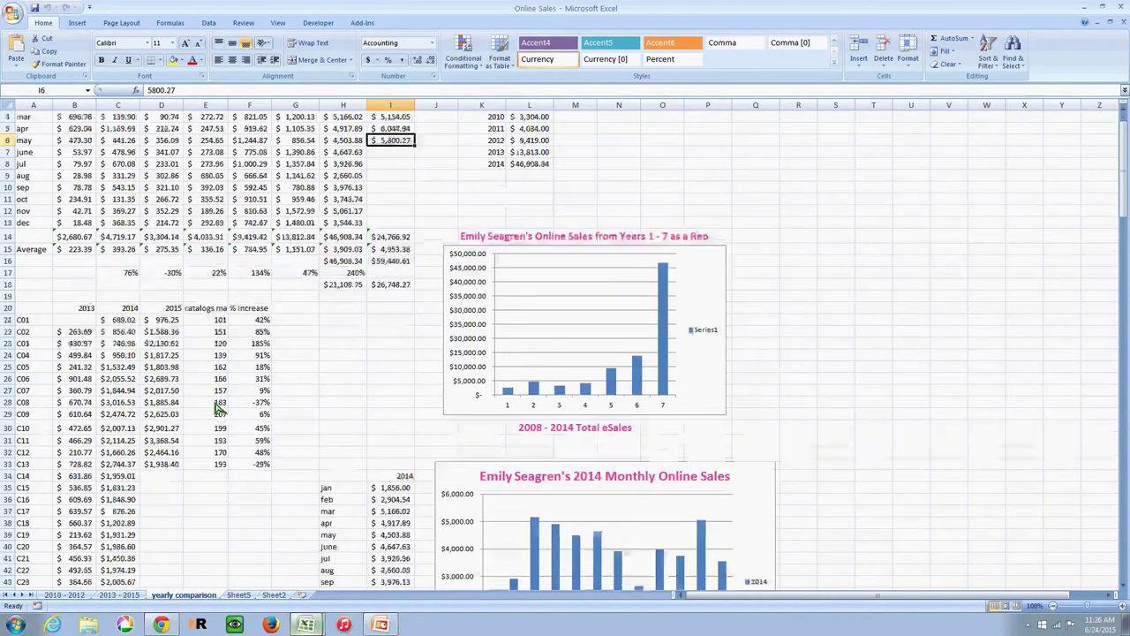
pyautogui.click(164, 285)
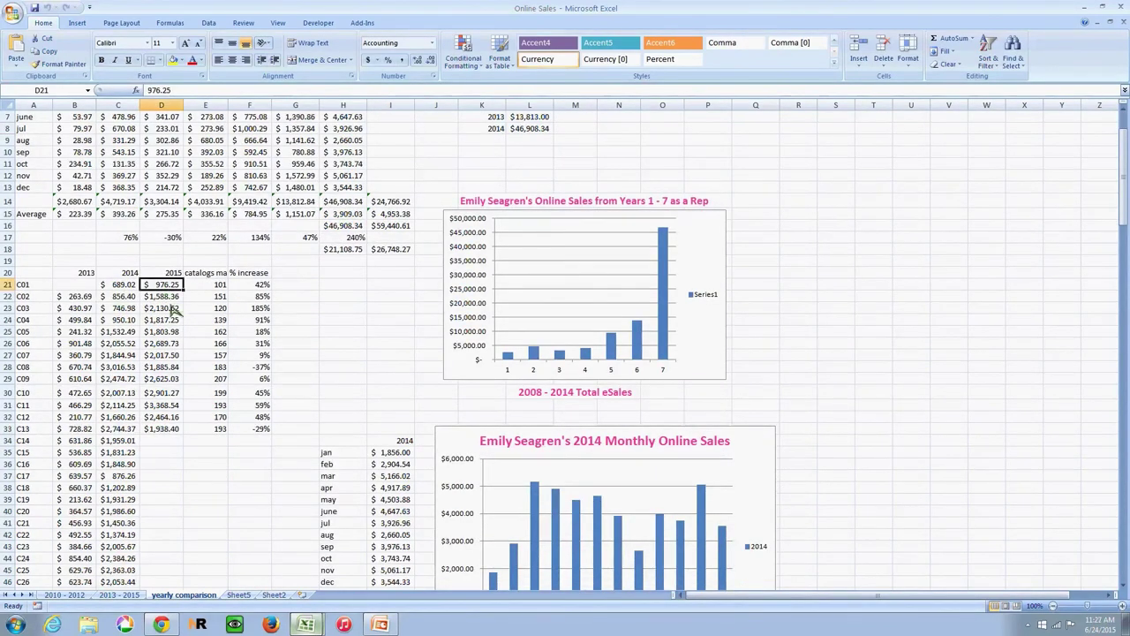
pyautogui.click(166, 417)
pyautogui.click(173, 430)
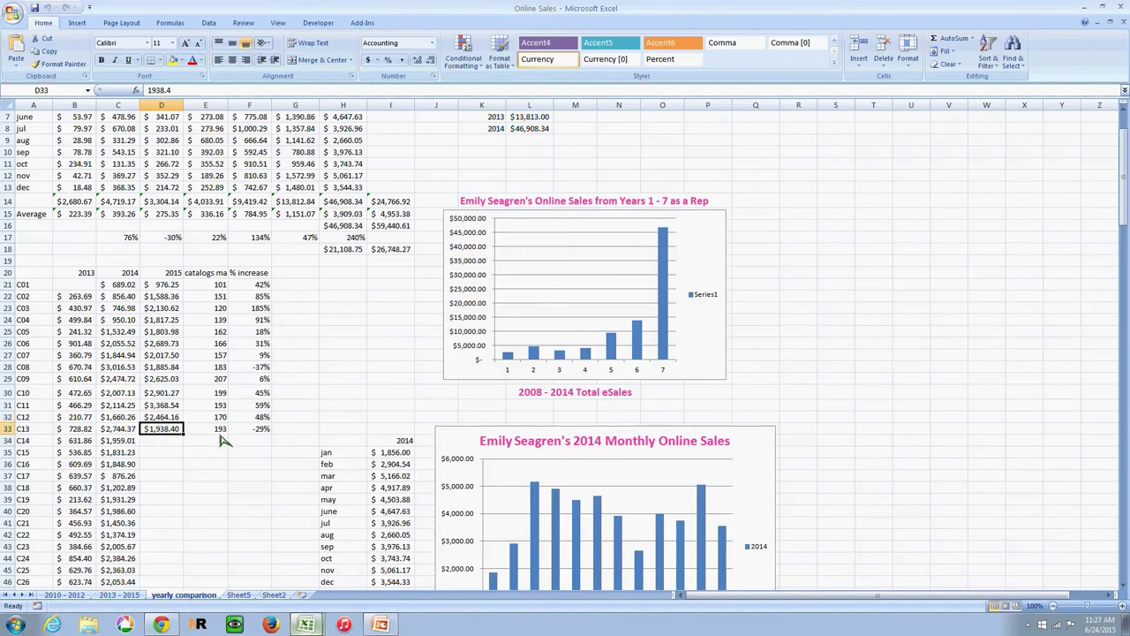
pyautogui.click(220, 430)
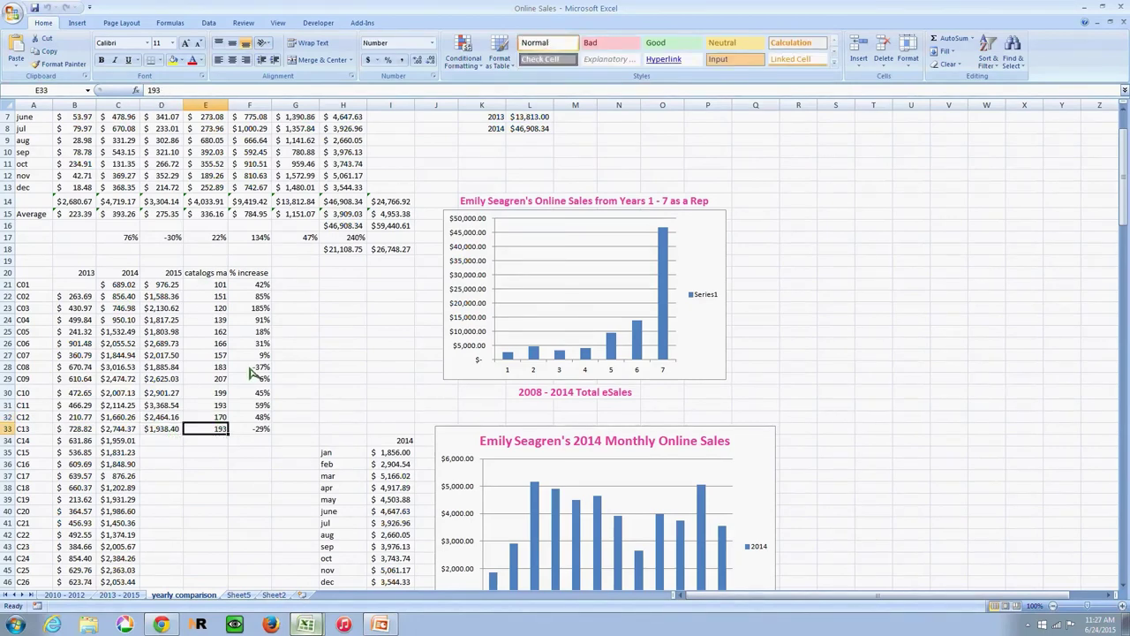
# Examine the C08 percent increase formula in F28 against the 2015 and 2014 sales in the same row.
pyautogui.click(263, 405)
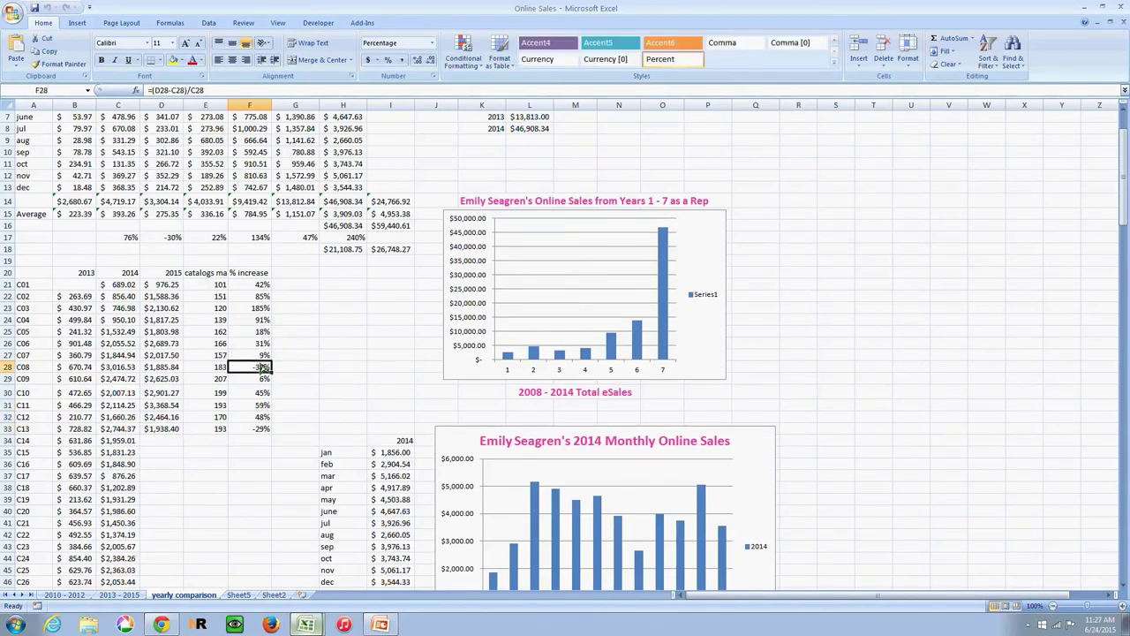
pyautogui.click(161, 369)
pyautogui.click(134, 369)
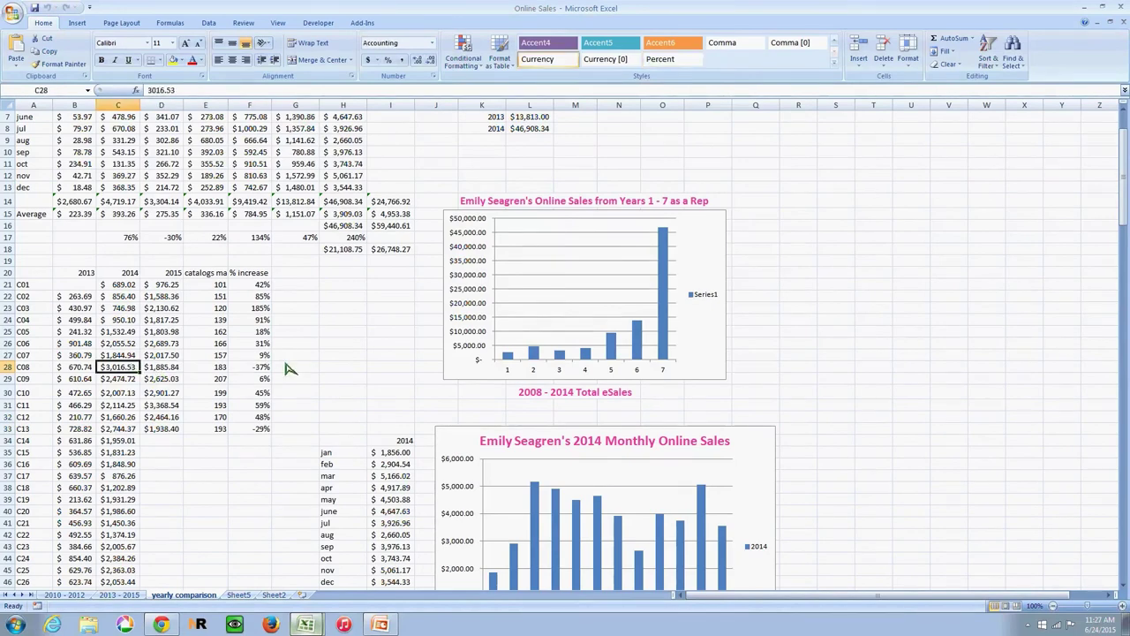
pyautogui.click(265, 370)
pyautogui.scroll(-5, 278, 371)
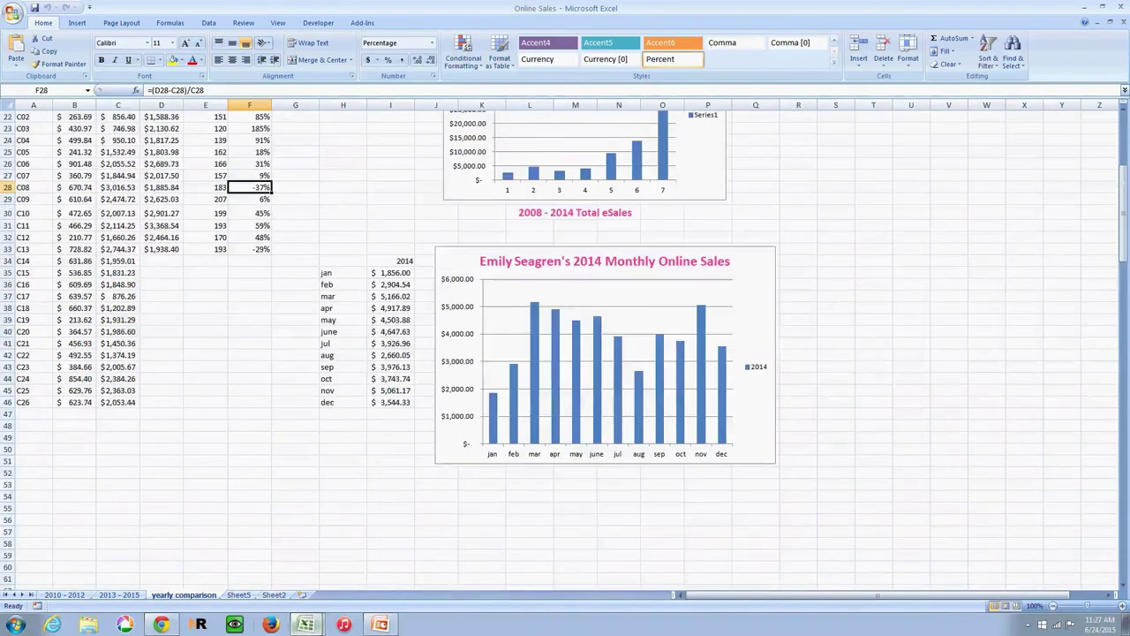
# Switch to Chrome and search the Makeup Marketing Online site for "making more money".
pyautogui.click(164, 624)
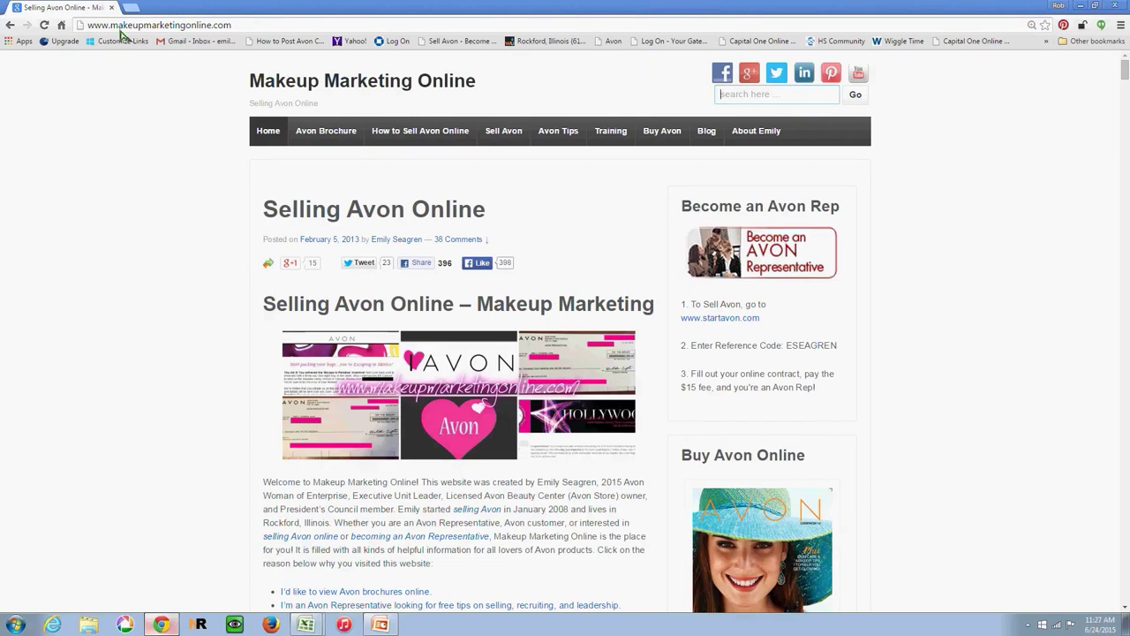
pyautogui.click(730, 97)
pyautogui.write('m')
pyautogui.write('aking more money')
pyautogui.press('Return')
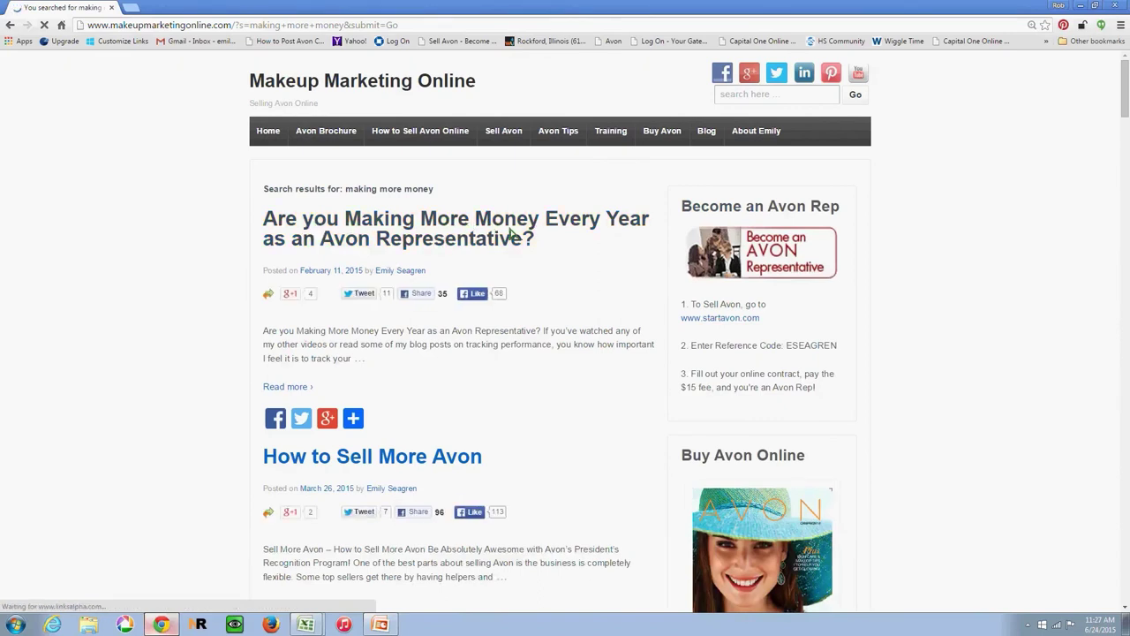
# From the post "Are you Making More Money Every Year as an Avon Representative?", download the Avon performance tracking comparison spreadsheet and open it in Excel.
pyautogui.click(510, 231)
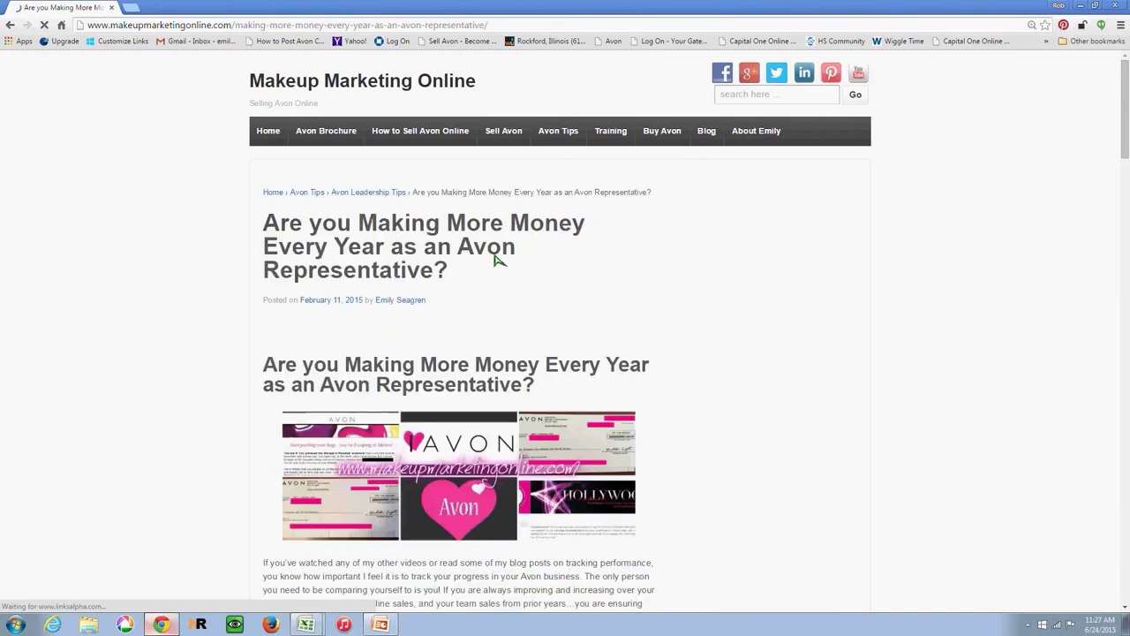
pyautogui.scroll(-2, 497, 255)
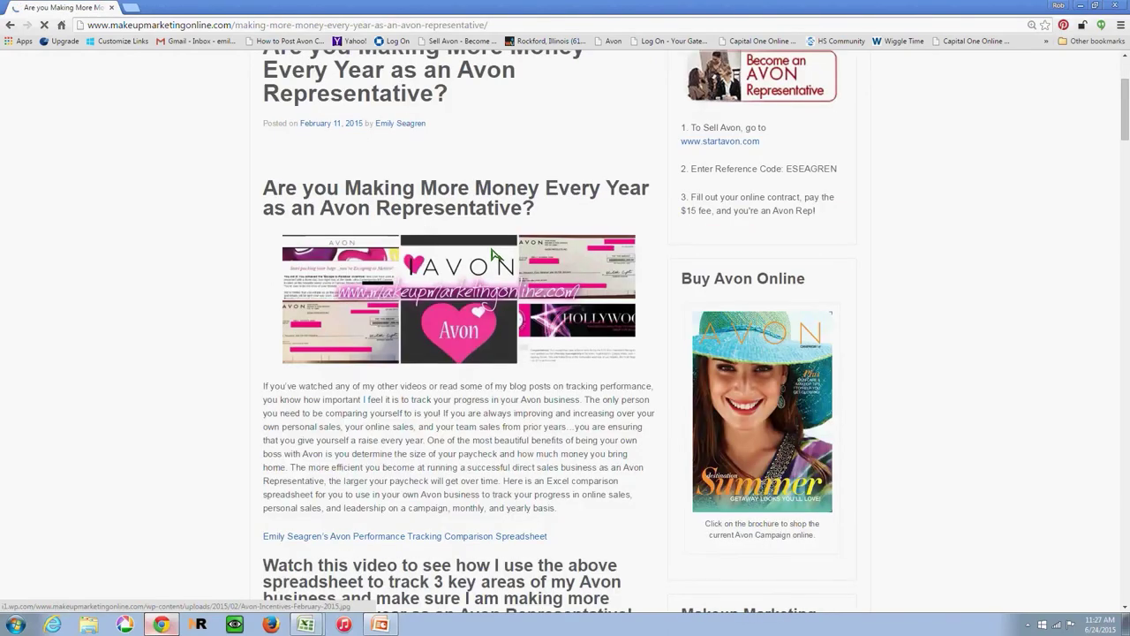
pyautogui.scroll(-3, 456, 222)
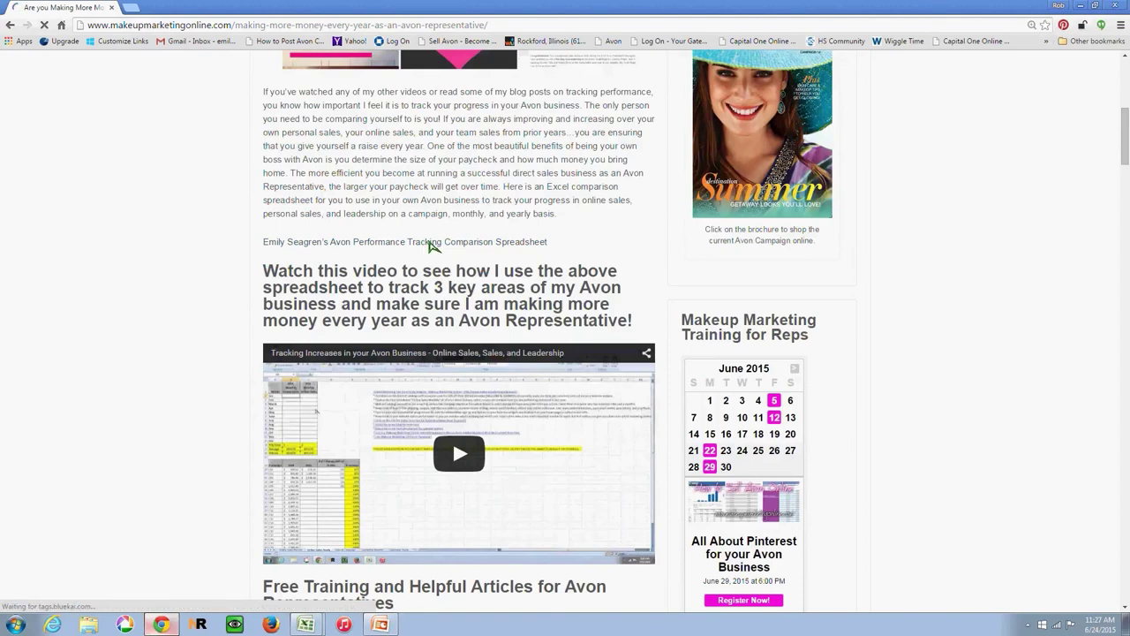
pyautogui.click(433, 242)
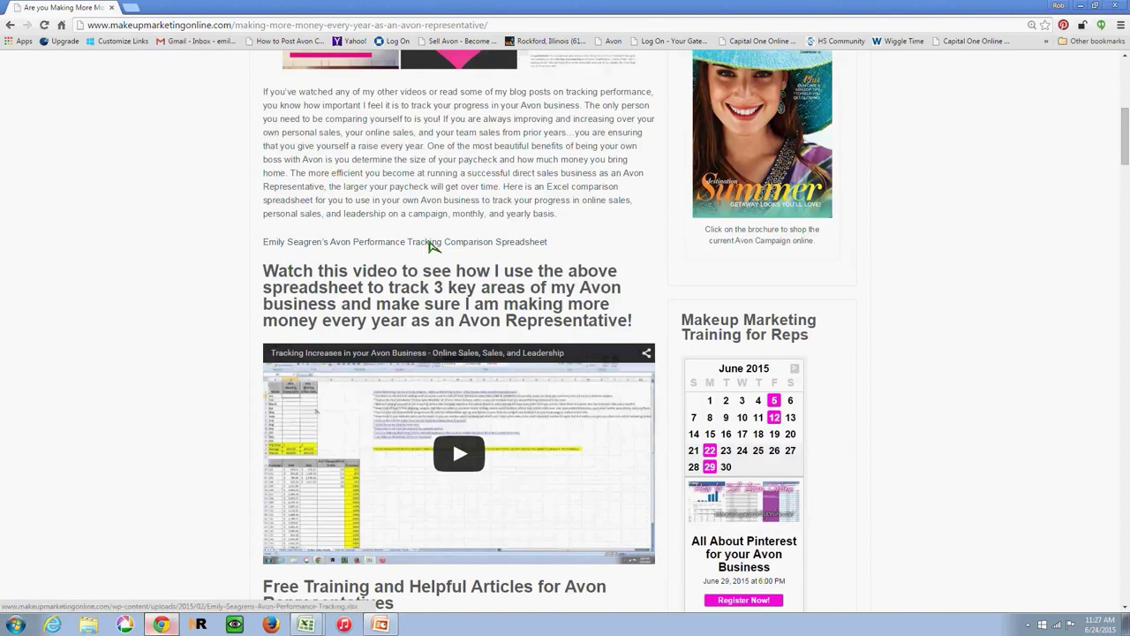
pyautogui.click(117, 598)
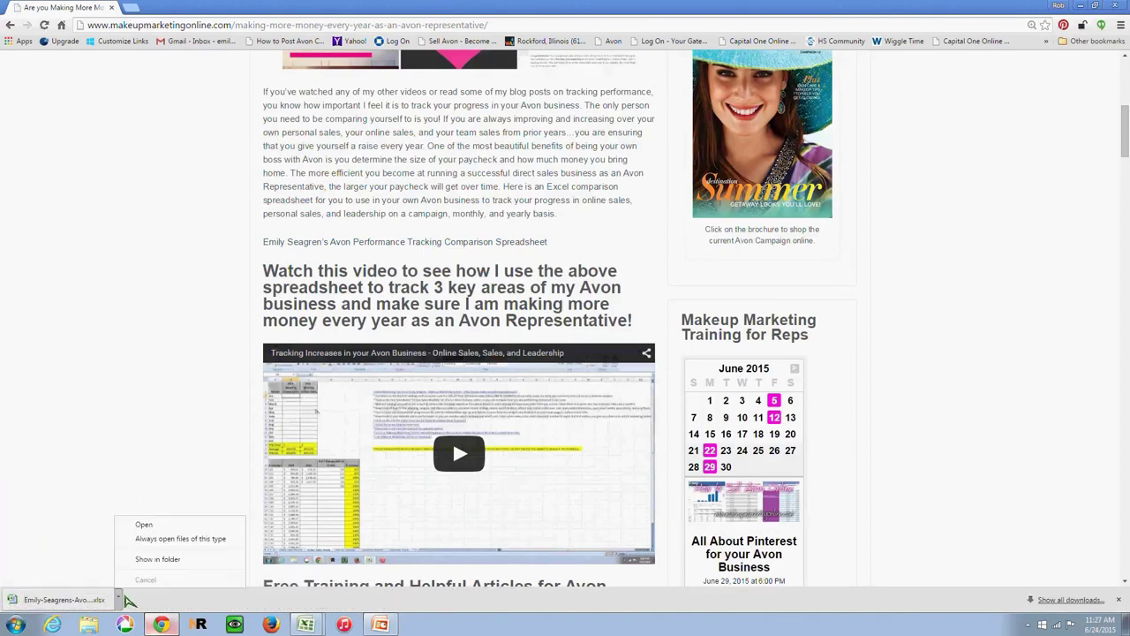
pyautogui.click(145, 525)
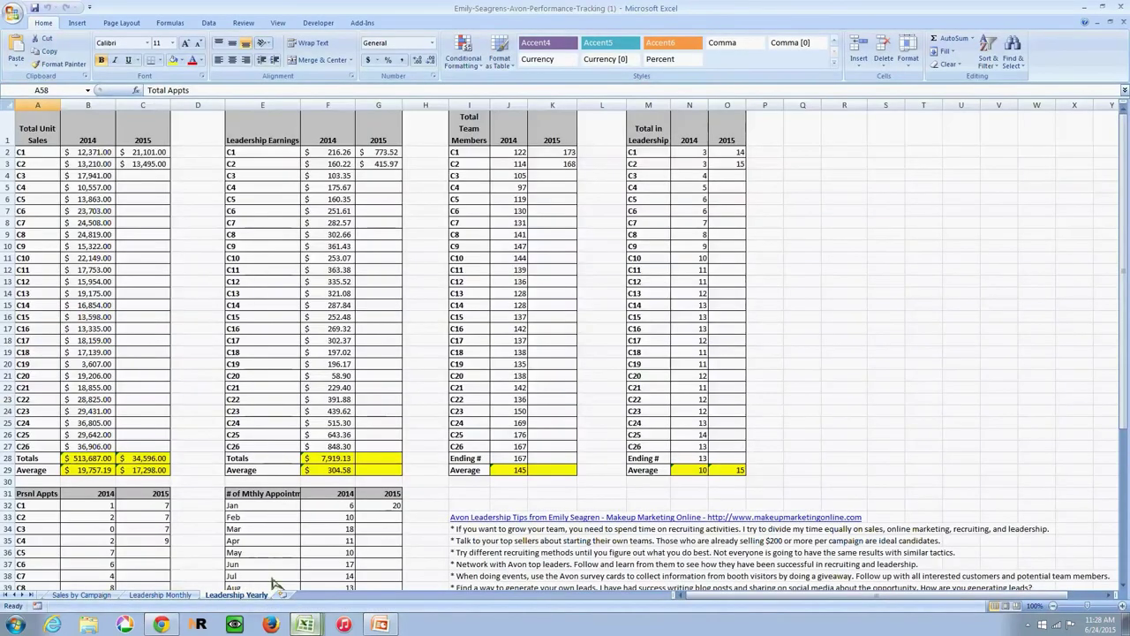
# Review the 2014 total unit sales from C1 to C26 with their total and average formulas, and compare the 2015 total.
pyautogui.moveTo(92, 155); pyautogui.dragTo(92, 446)
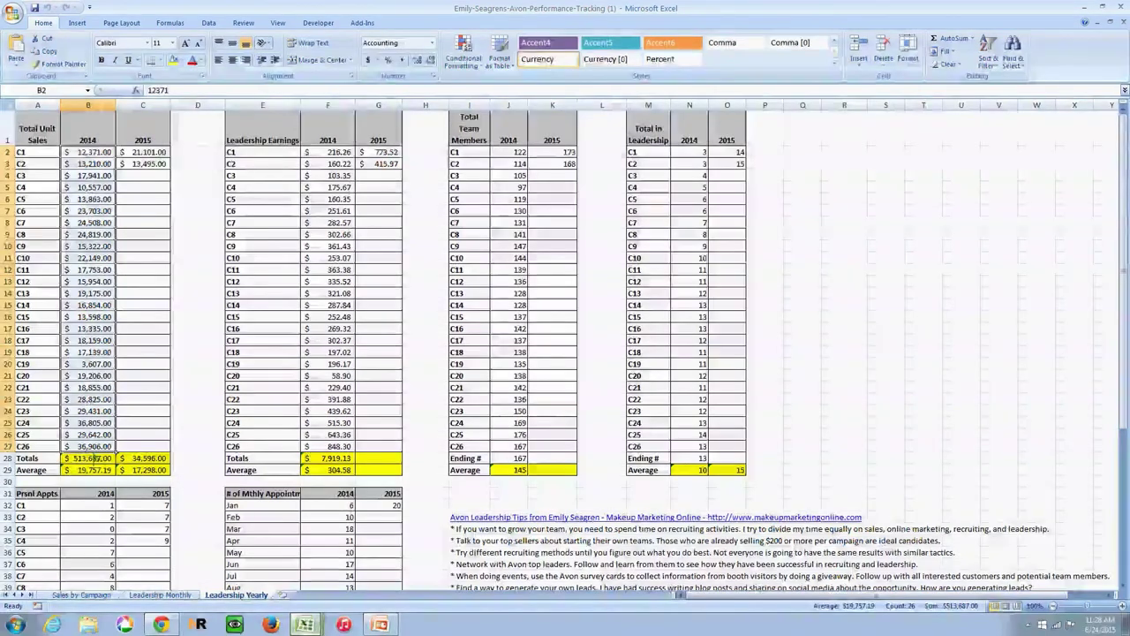
pyautogui.click(98, 458)
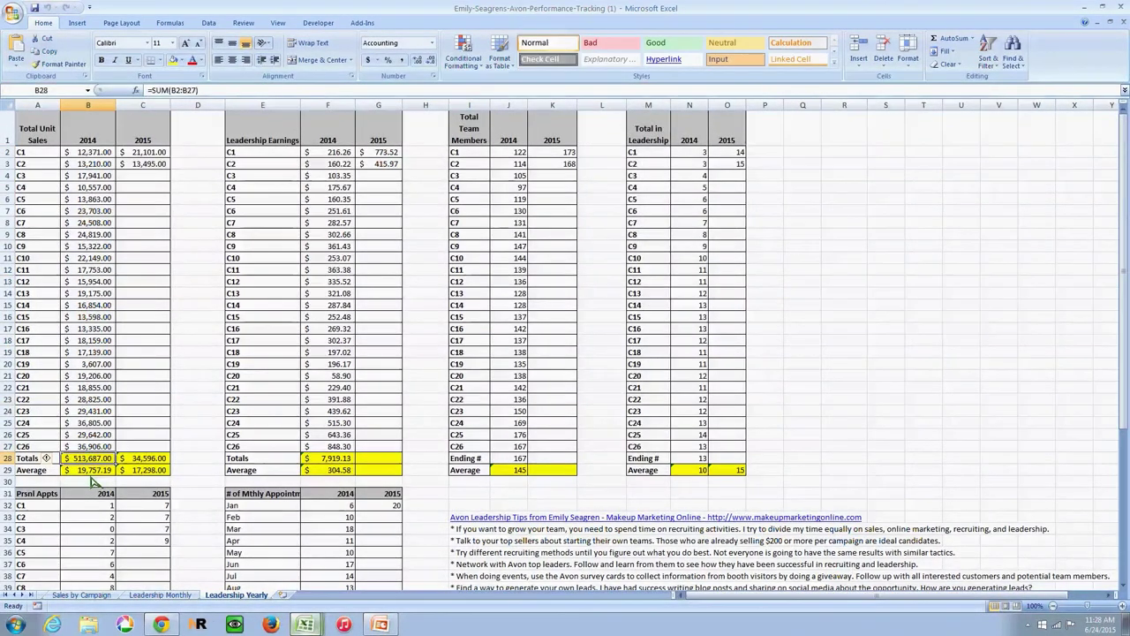
pyautogui.click(96, 477)
pyautogui.click(143, 458)
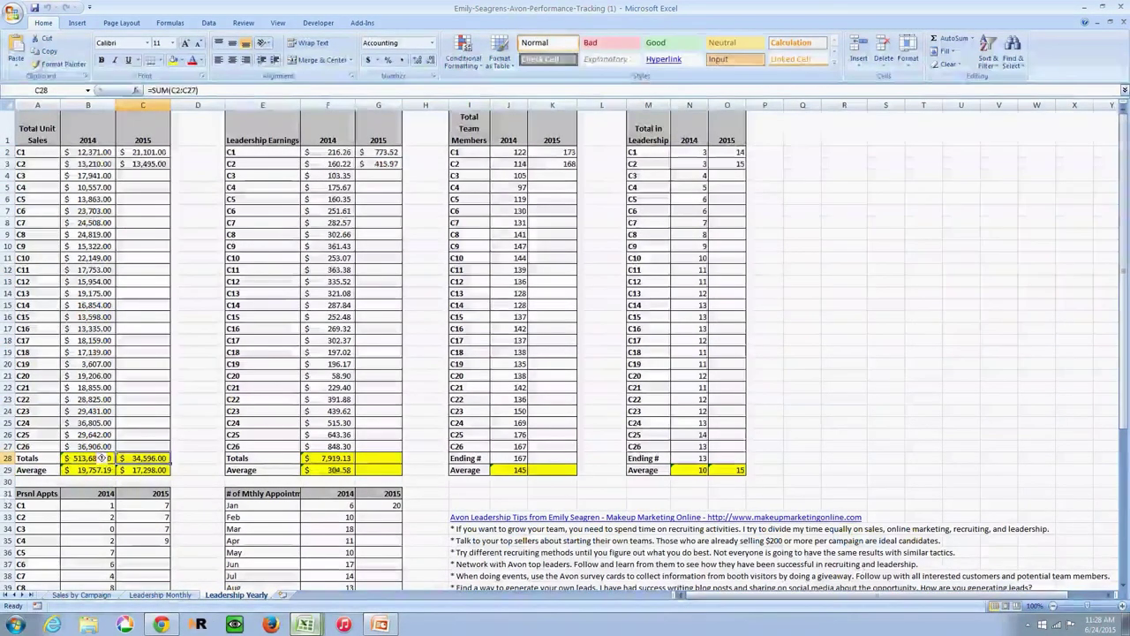
# Examine the yellow Totals and Average cells under Leadership Earnings for 2014 and 2015, and look over the leadership tips below.
pyautogui.click(338, 470)
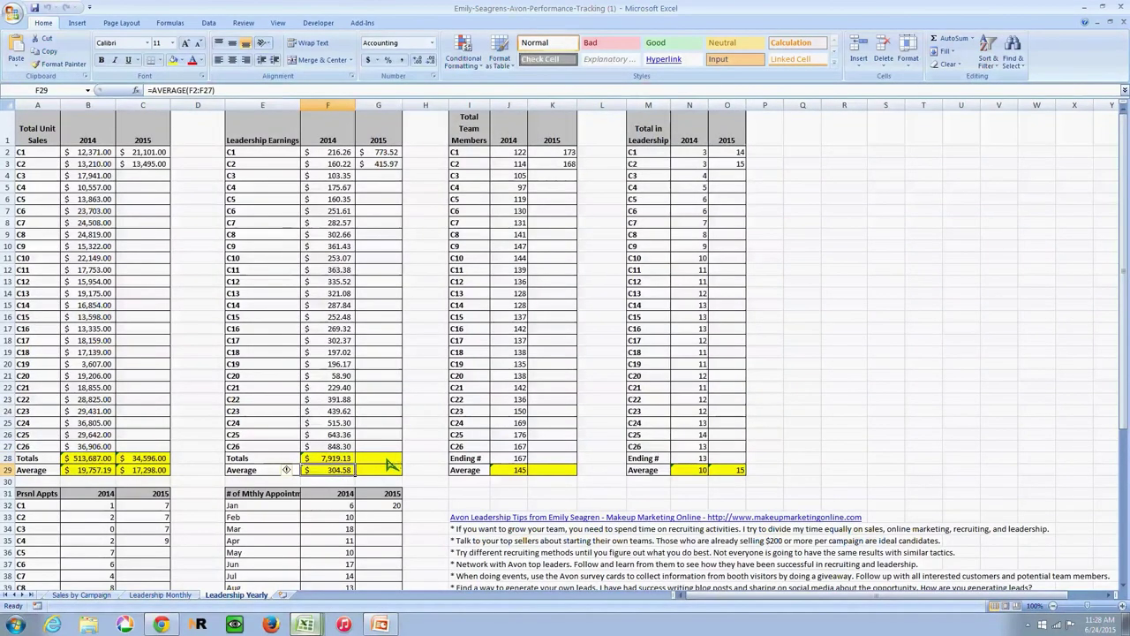
pyautogui.click(391, 460)
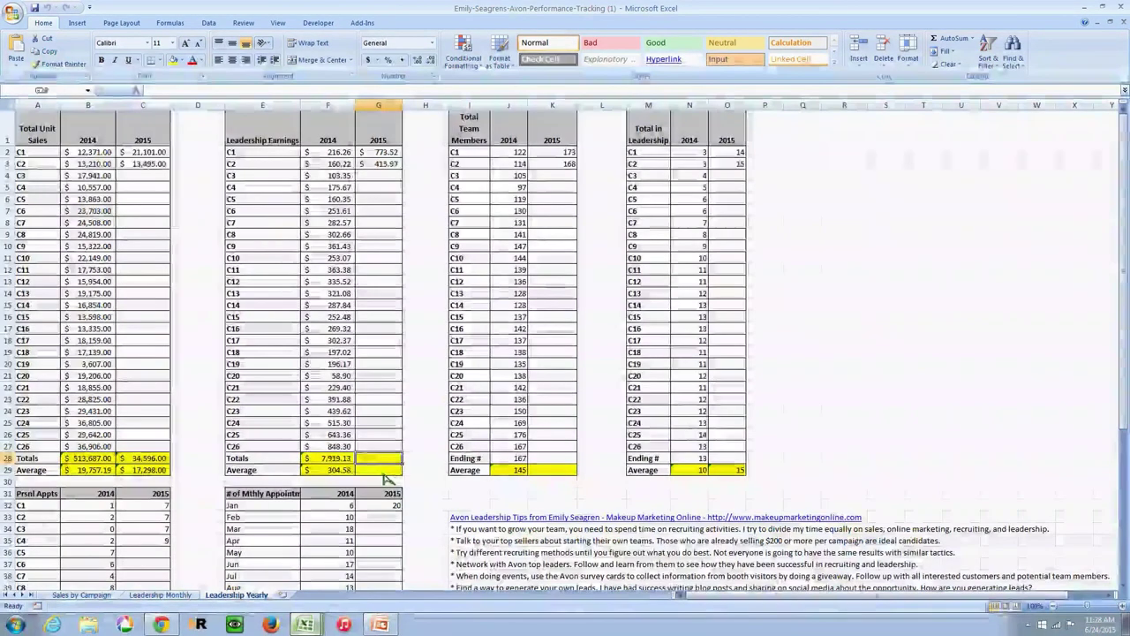
pyautogui.click(380, 468)
pyautogui.click(379, 459)
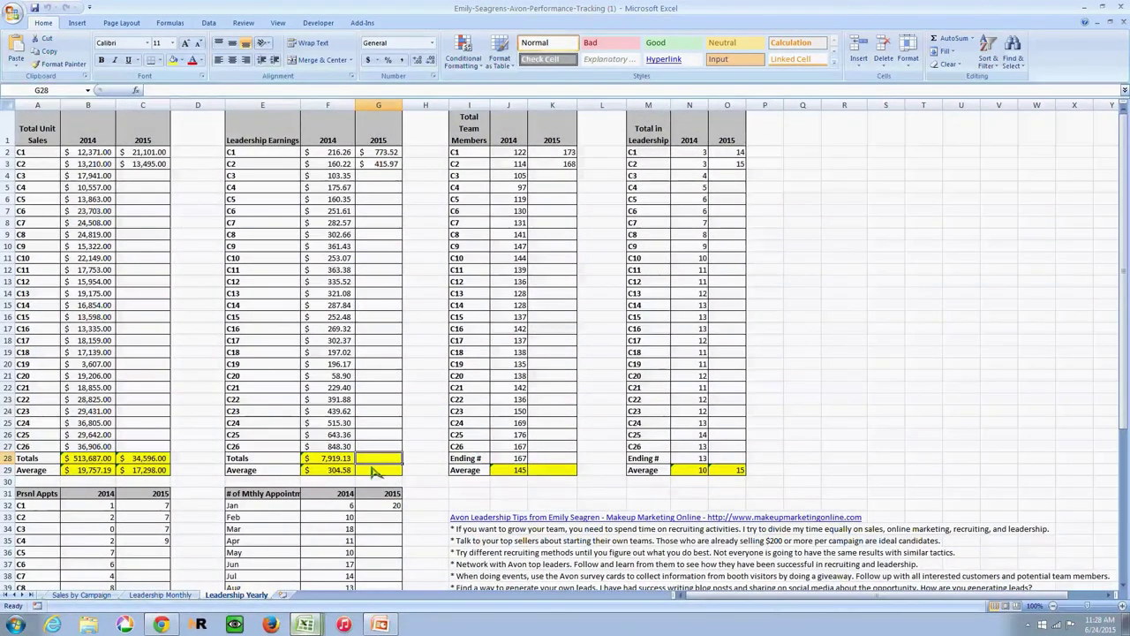
pyautogui.click(334, 460)
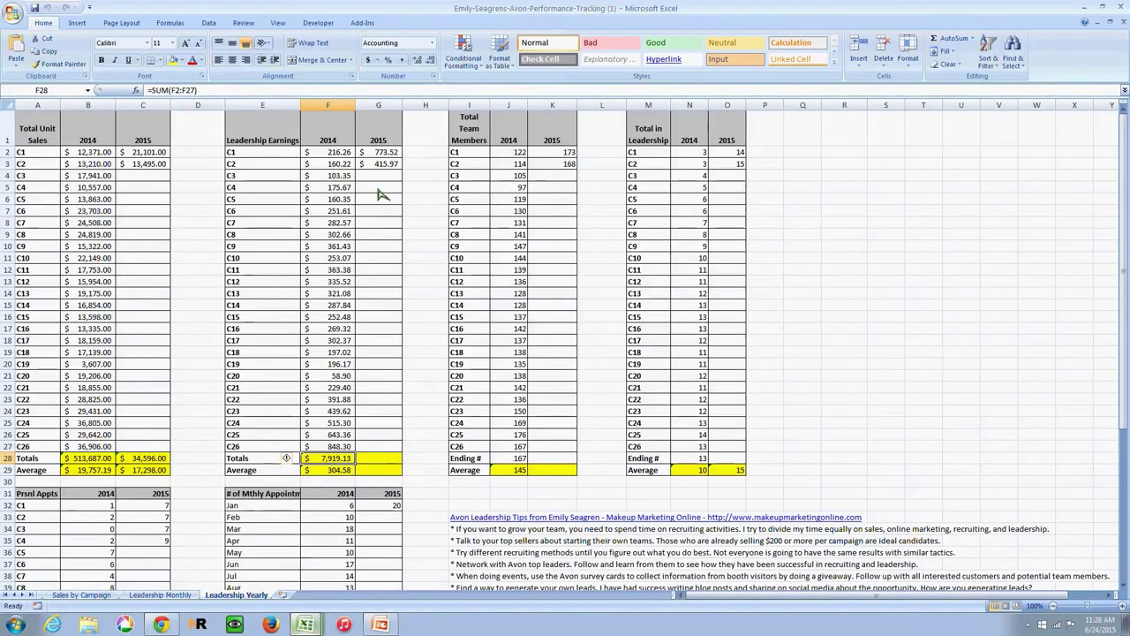
pyautogui.click(373, 461)
pyautogui.click(360, 472)
pyautogui.click(349, 472)
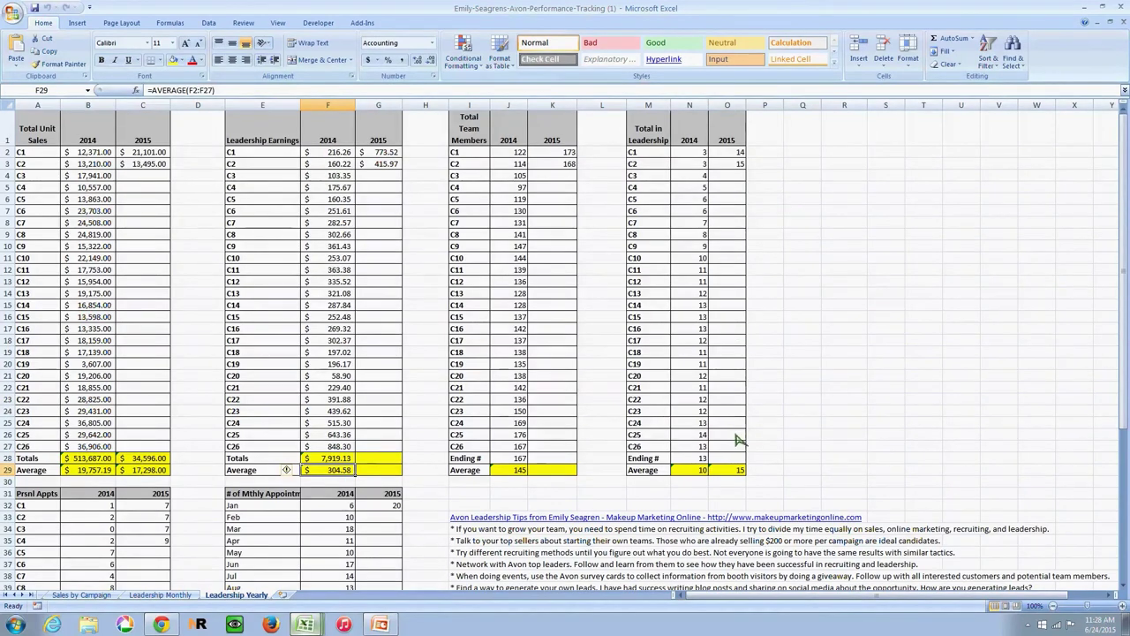
pyautogui.scroll(-5, 757, 416)
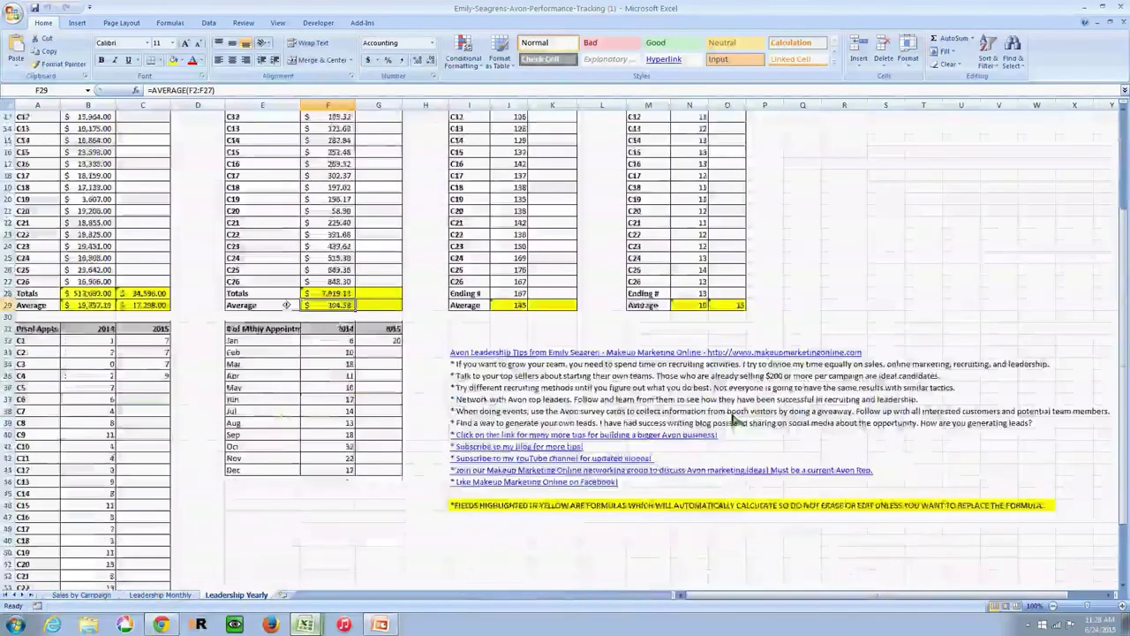
pyautogui.scroll(5, 1004, 206)
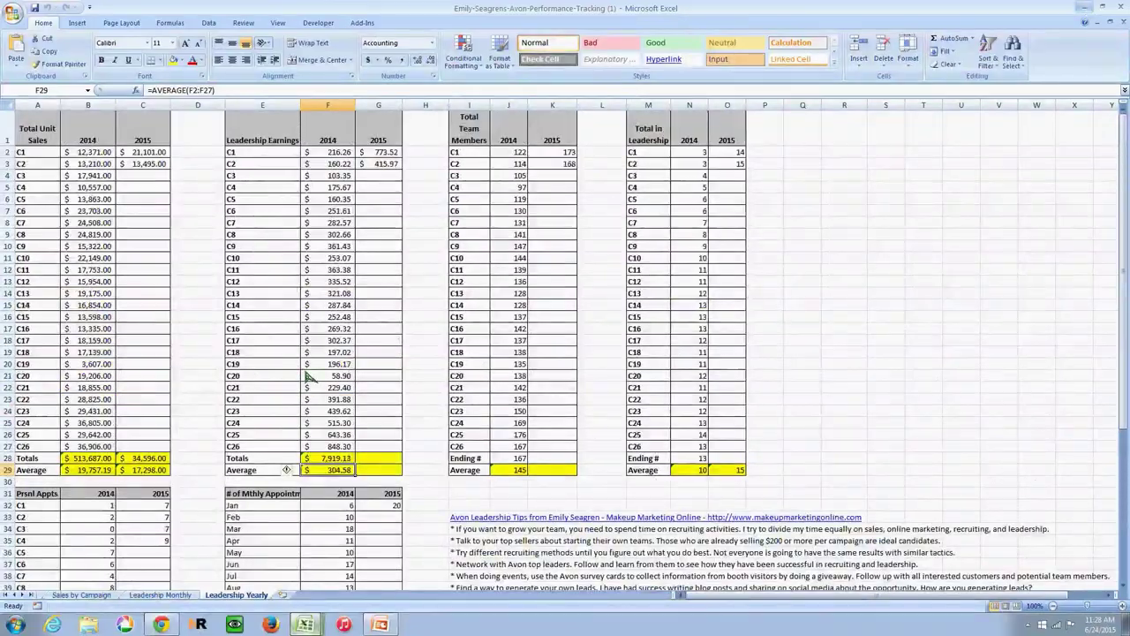
# Return to the blog post in Chrome to view its tracking video, and switch to the Tracking your Stats presentation in PowerPoint.
pyautogui.hotkey('alt', 'Tab')
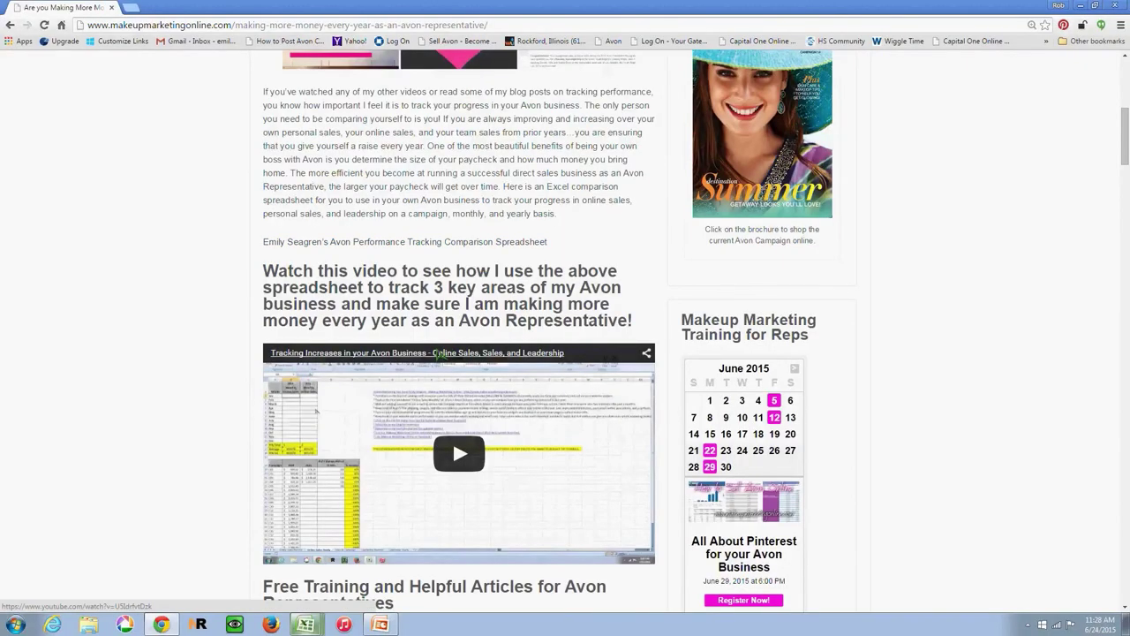
pyautogui.scroll(-3, 502, 370)
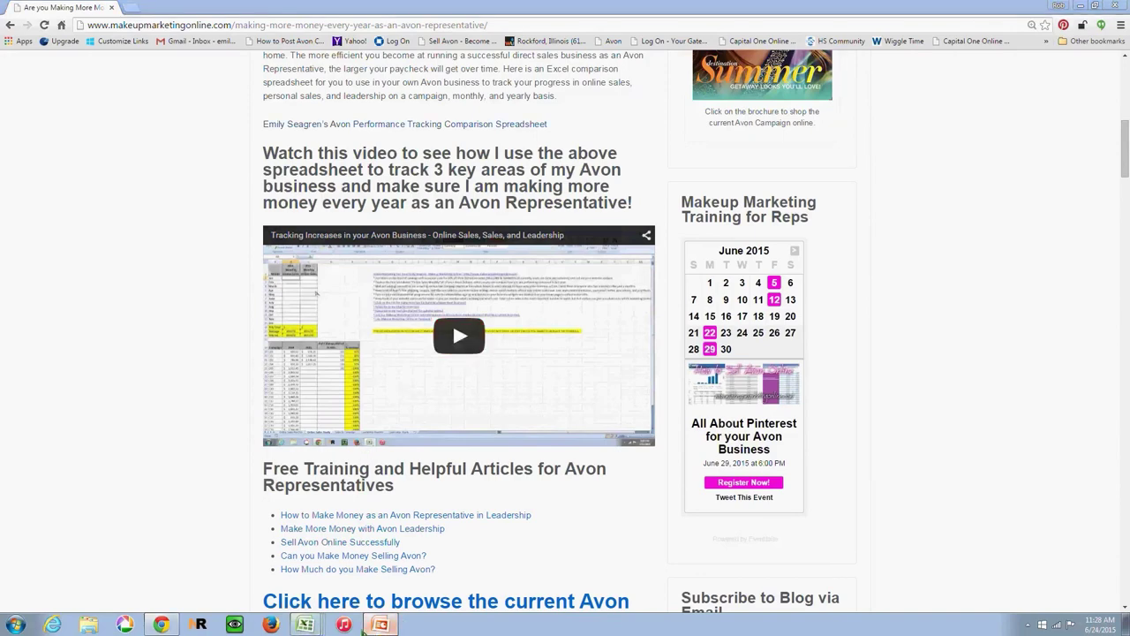
pyautogui.click(380, 624)
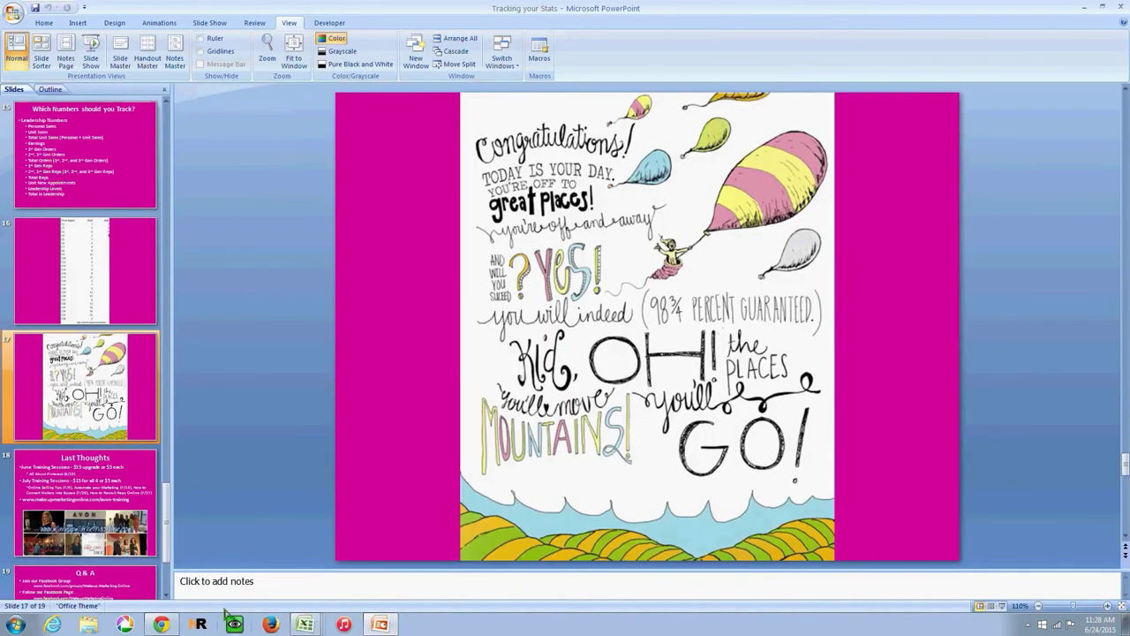
pyautogui.rightClick(374, 250)
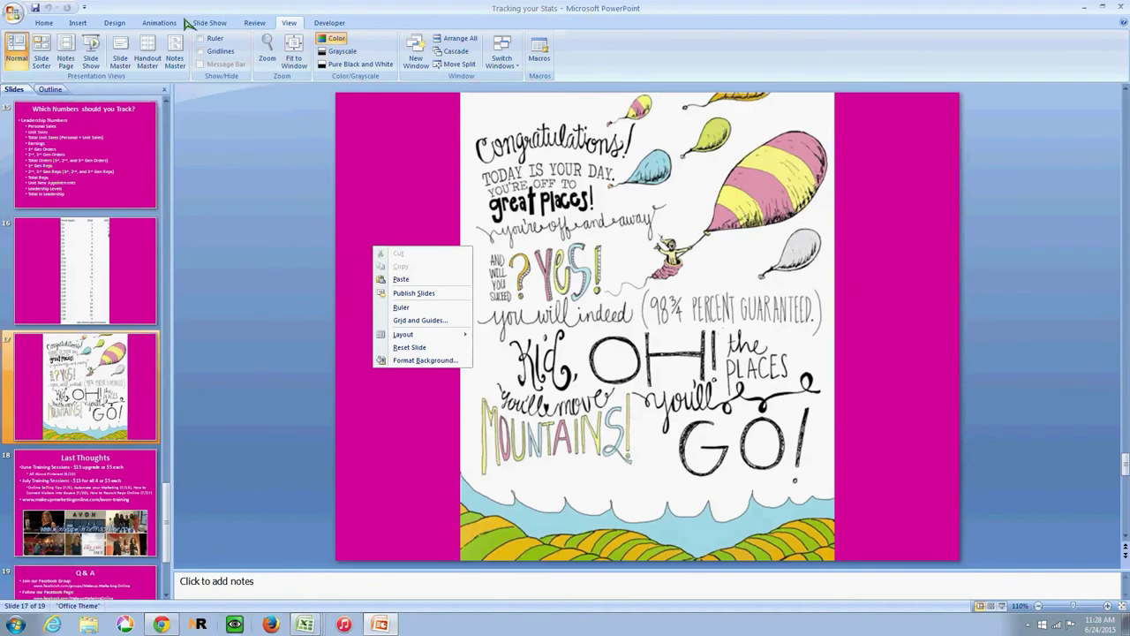